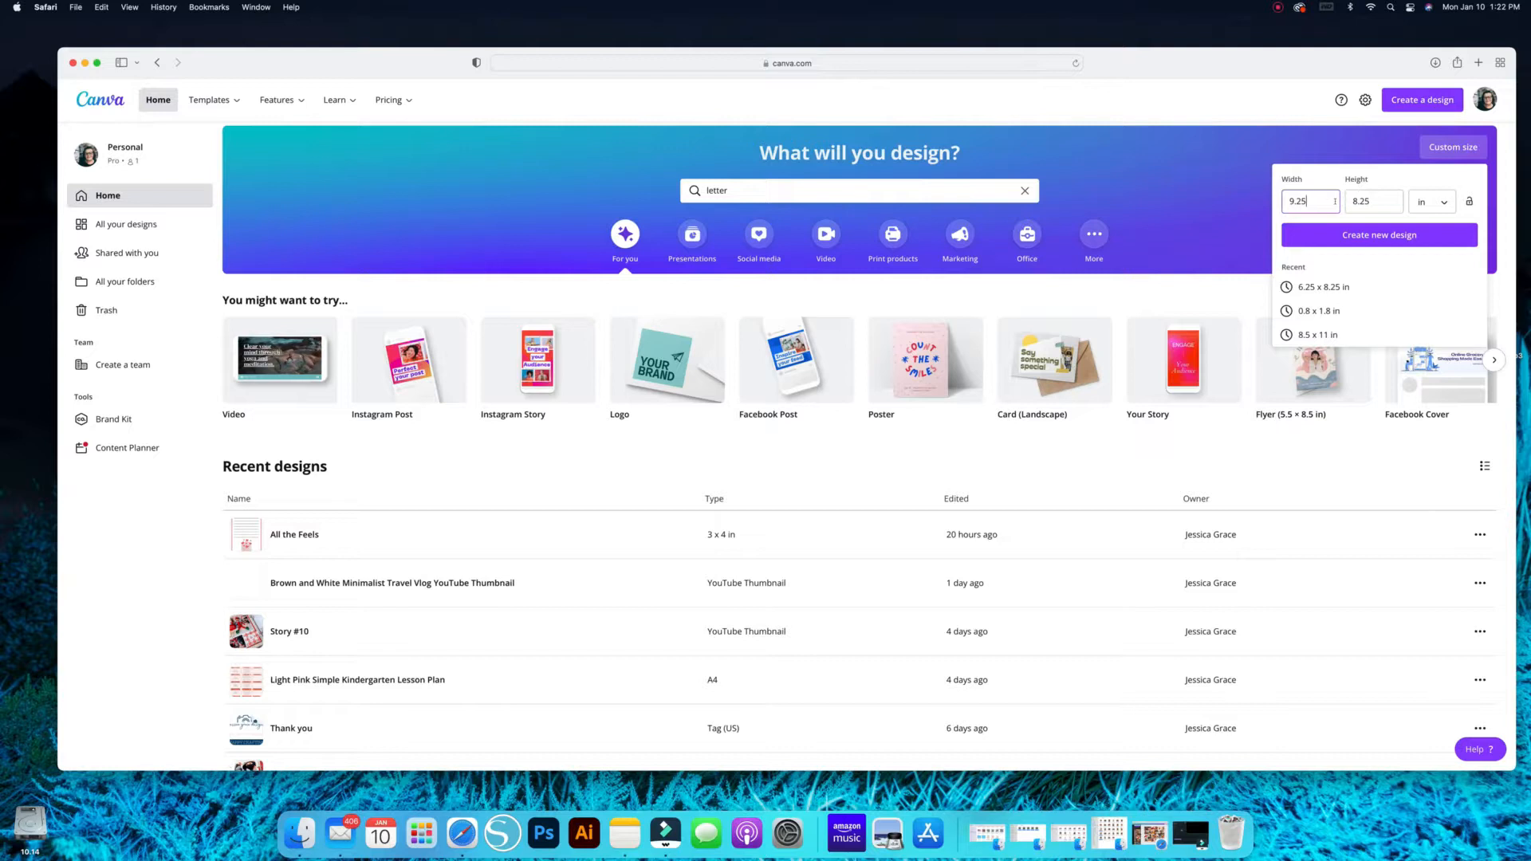
Step: Create a new custom-size design 11 in wide by 8.25 in high
{"action": "left_click", "coordinate": [1328, 202]}
{"action": "left_click", "coordinate": [1319, 201]}
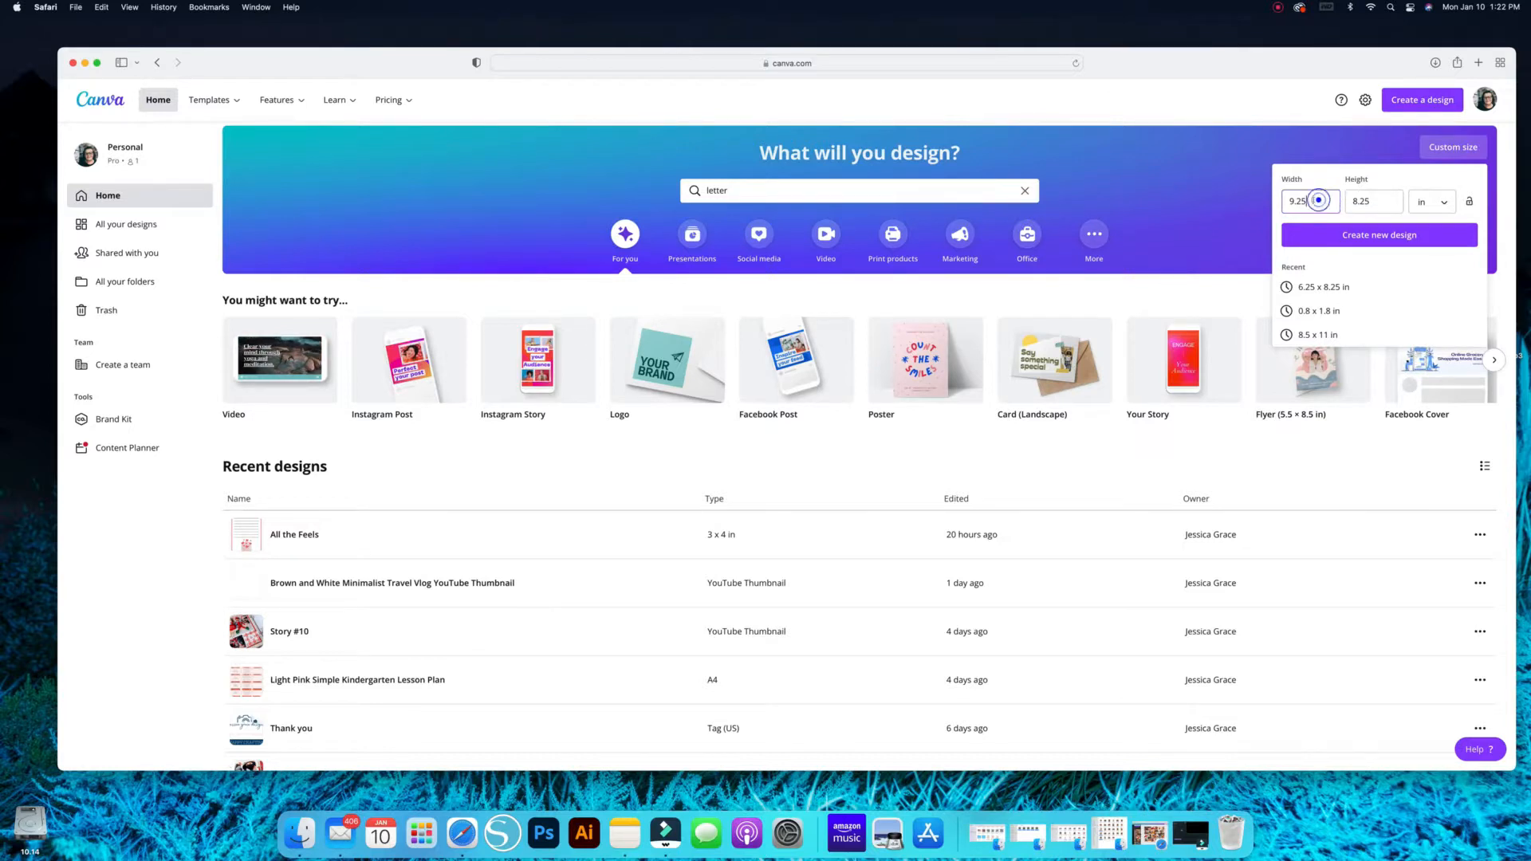
{"action": "left_click_drag", "start_coordinate": [1315, 201], "coordinate": [1284, 198]}
{"action": "type", "text": "11"}
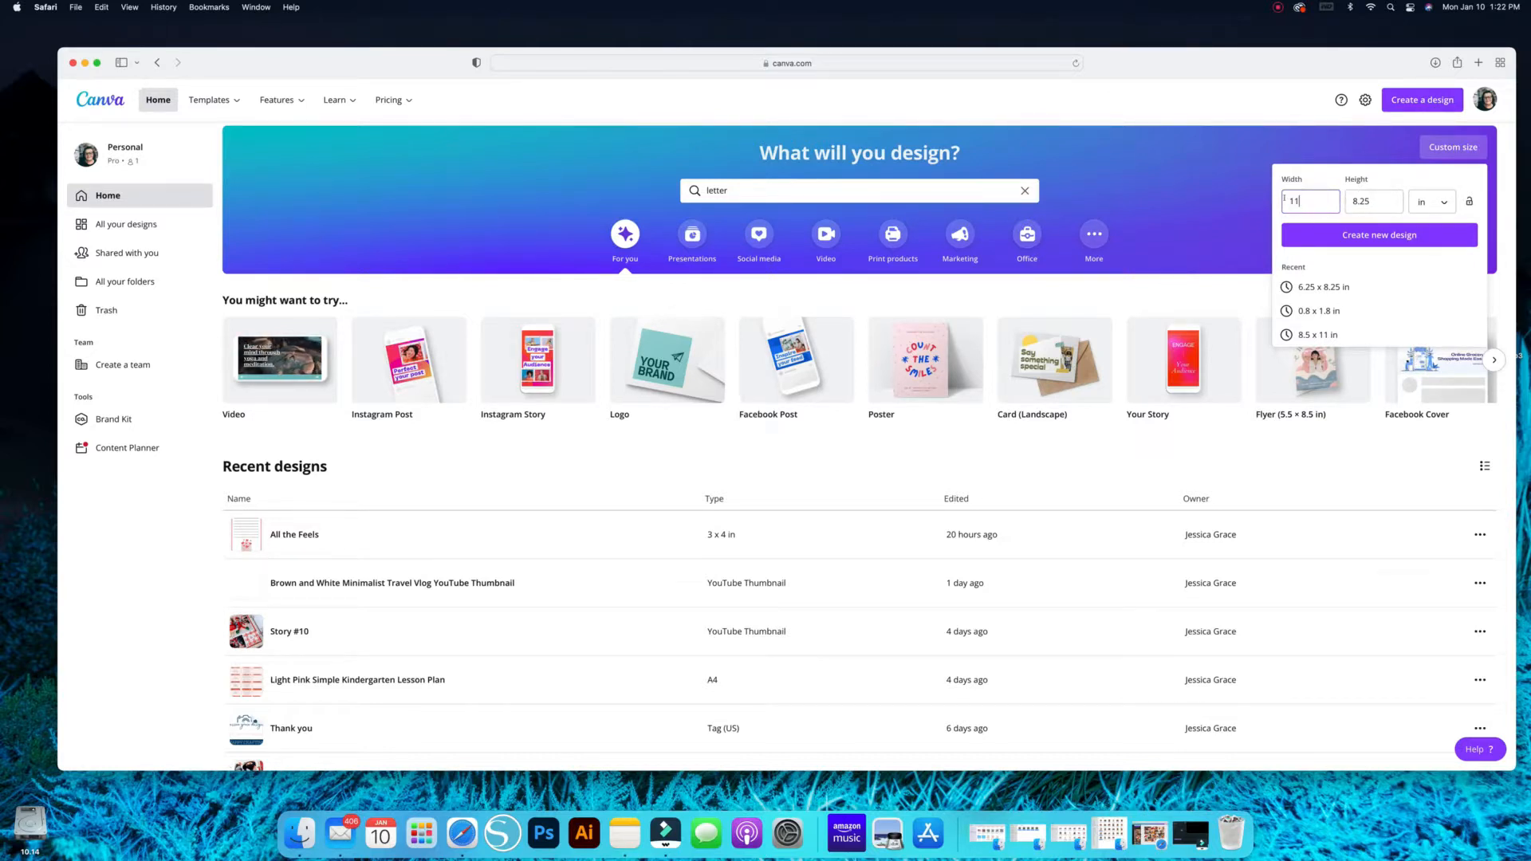
{"action": "left_click", "coordinate": [1385, 235]}
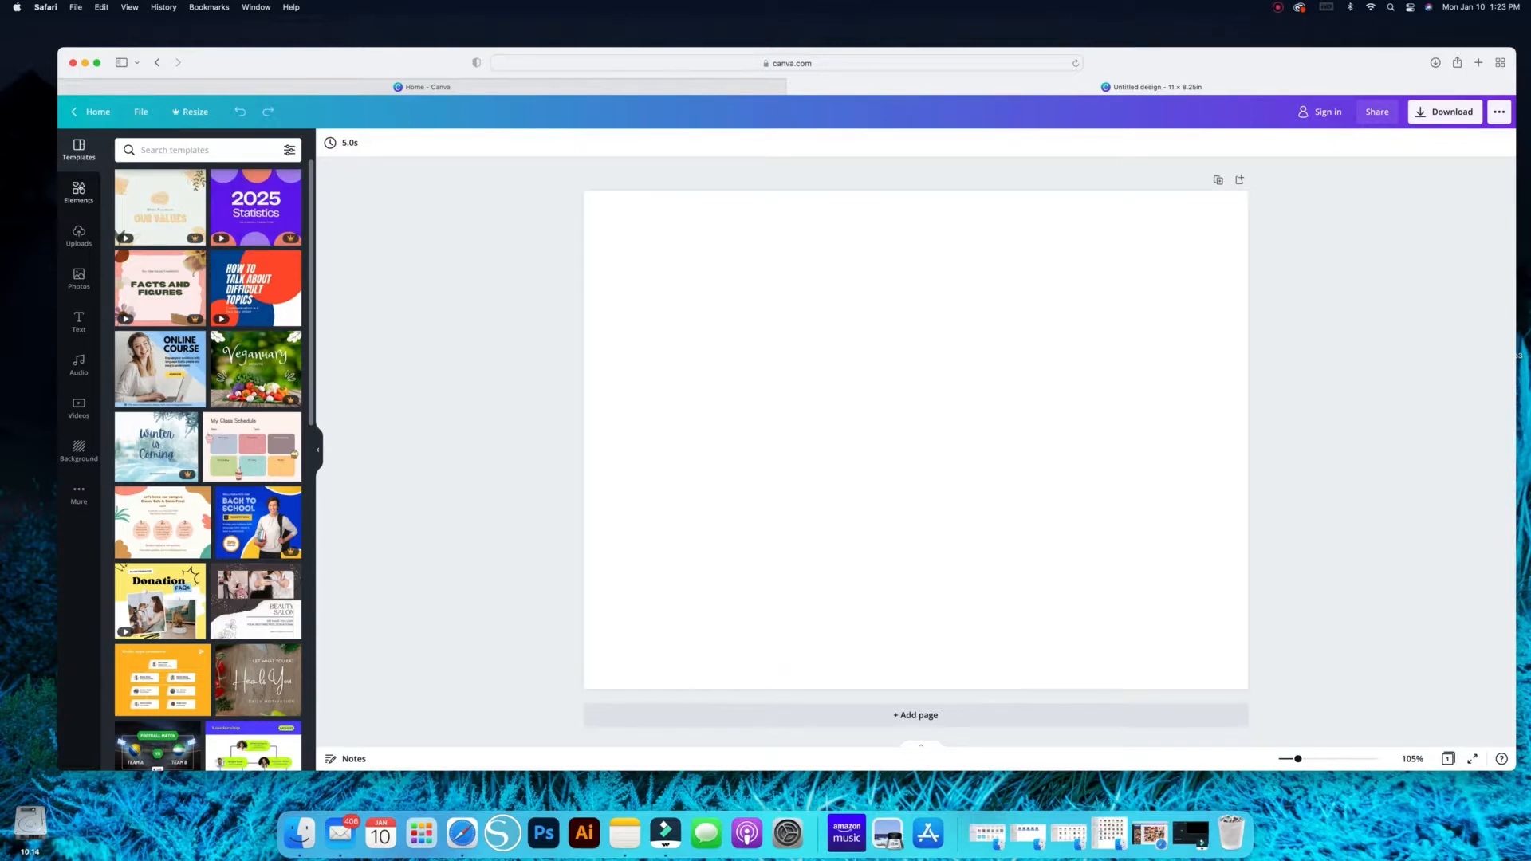
Step: Search the templates for "photo grid"
{"action": "left_click", "coordinate": [207, 147]}
{"action": "type", "text": "photogri"}
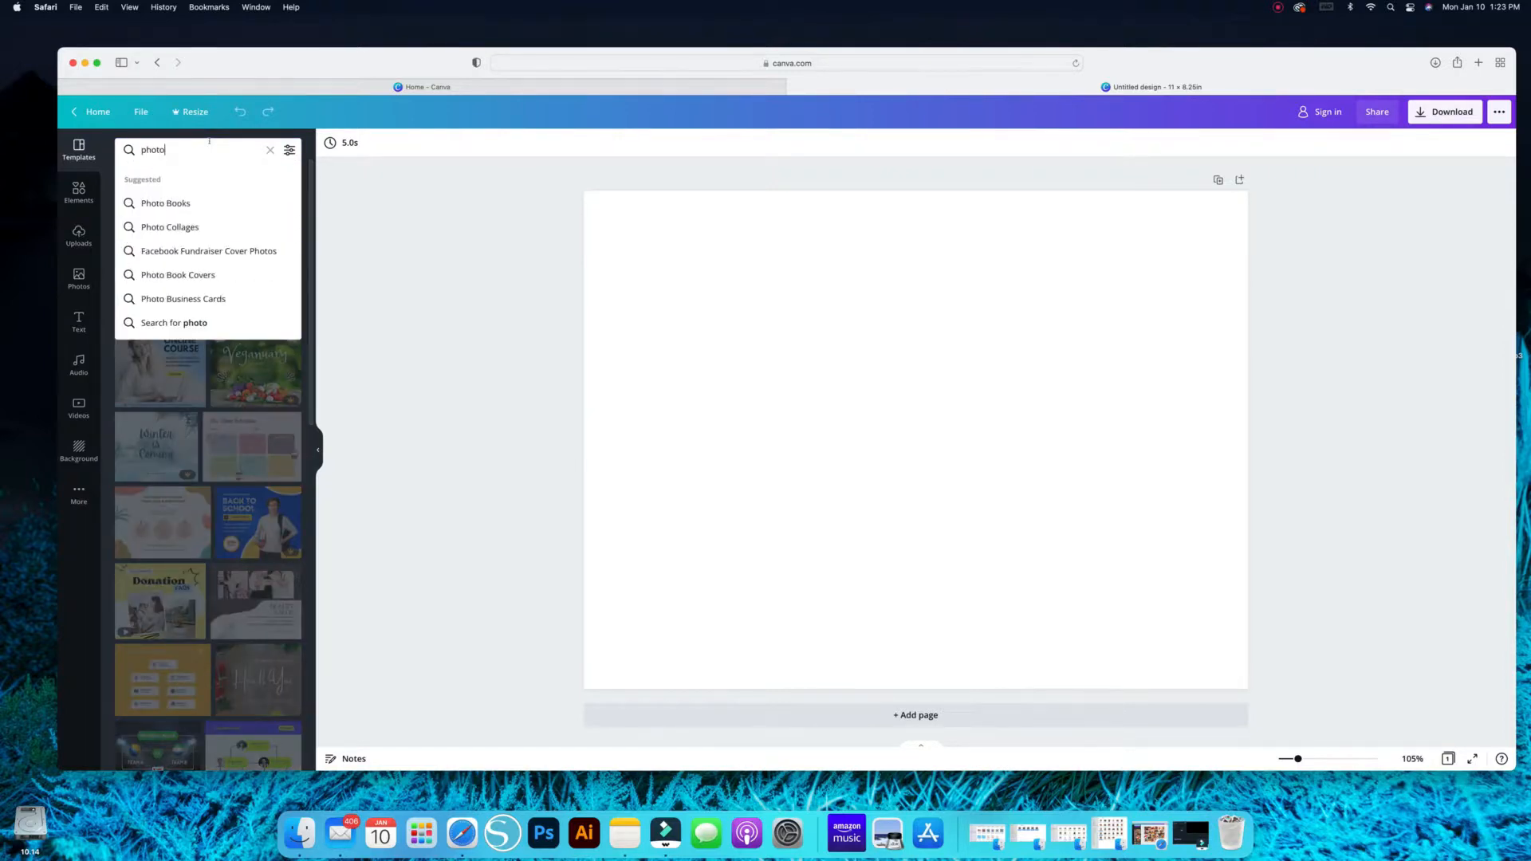
{"action": "key", "text": "BackSpace"}
{"action": "key", "text": "BackSpace"}
{"action": "key", "text": "BackSpace"}
{"action": "type", "text": "grid"}
{"action": "key", "text": "Return"}
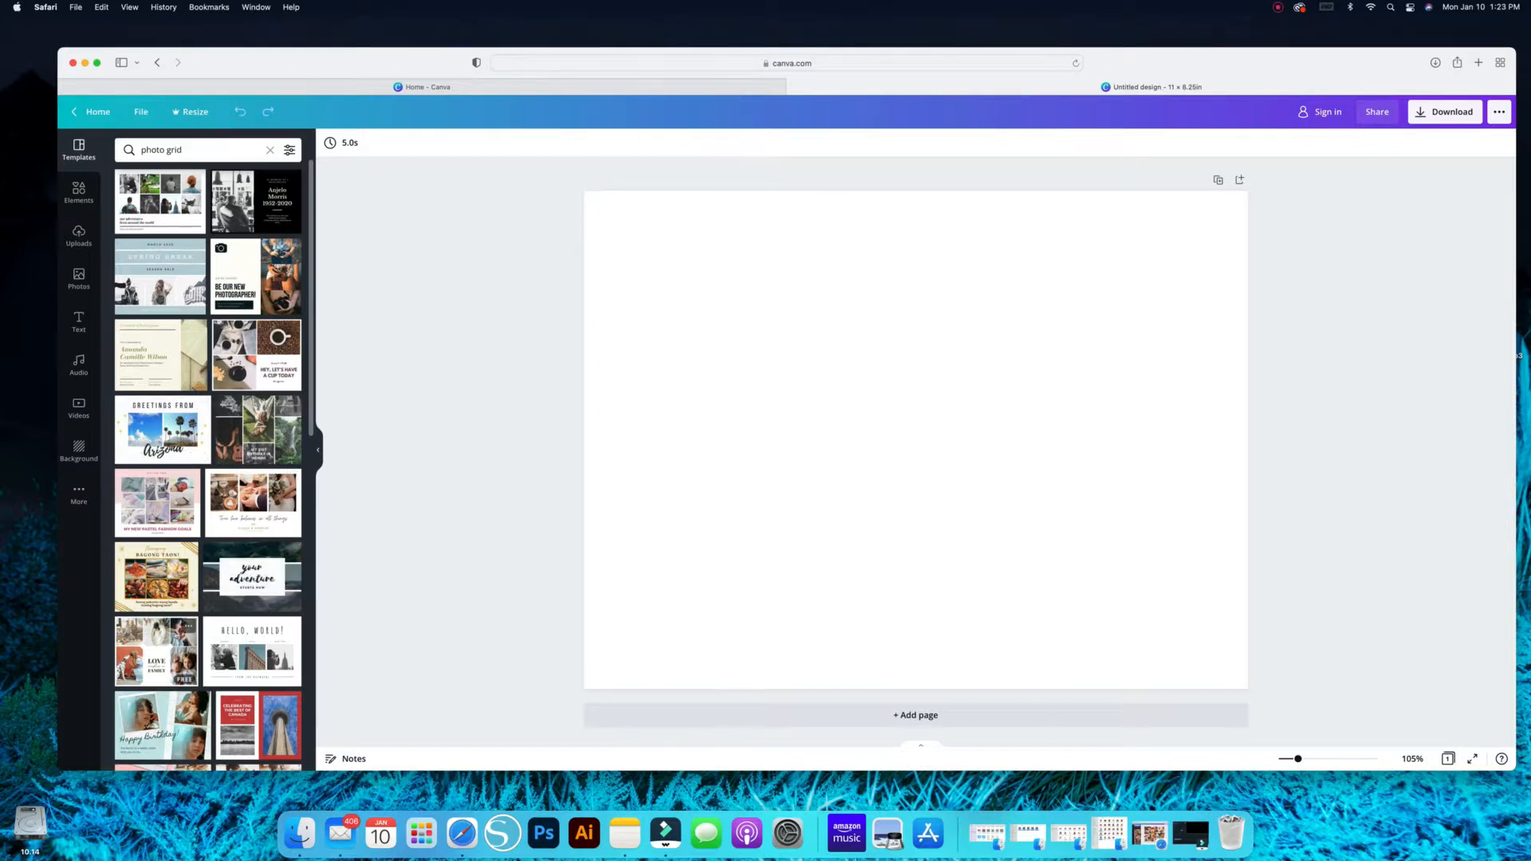
Step: Browse the photo grid templates and apply the free black-and-white skating grid with pink tiles to the page
{"action": "scroll", "coordinate": [224, 608], "scroll_direction": "down", "scroll_amount": 2}
{"action": "scroll", "coordinate": [223, 608], "scroll_direction": "down", "scroll_amount": 5}
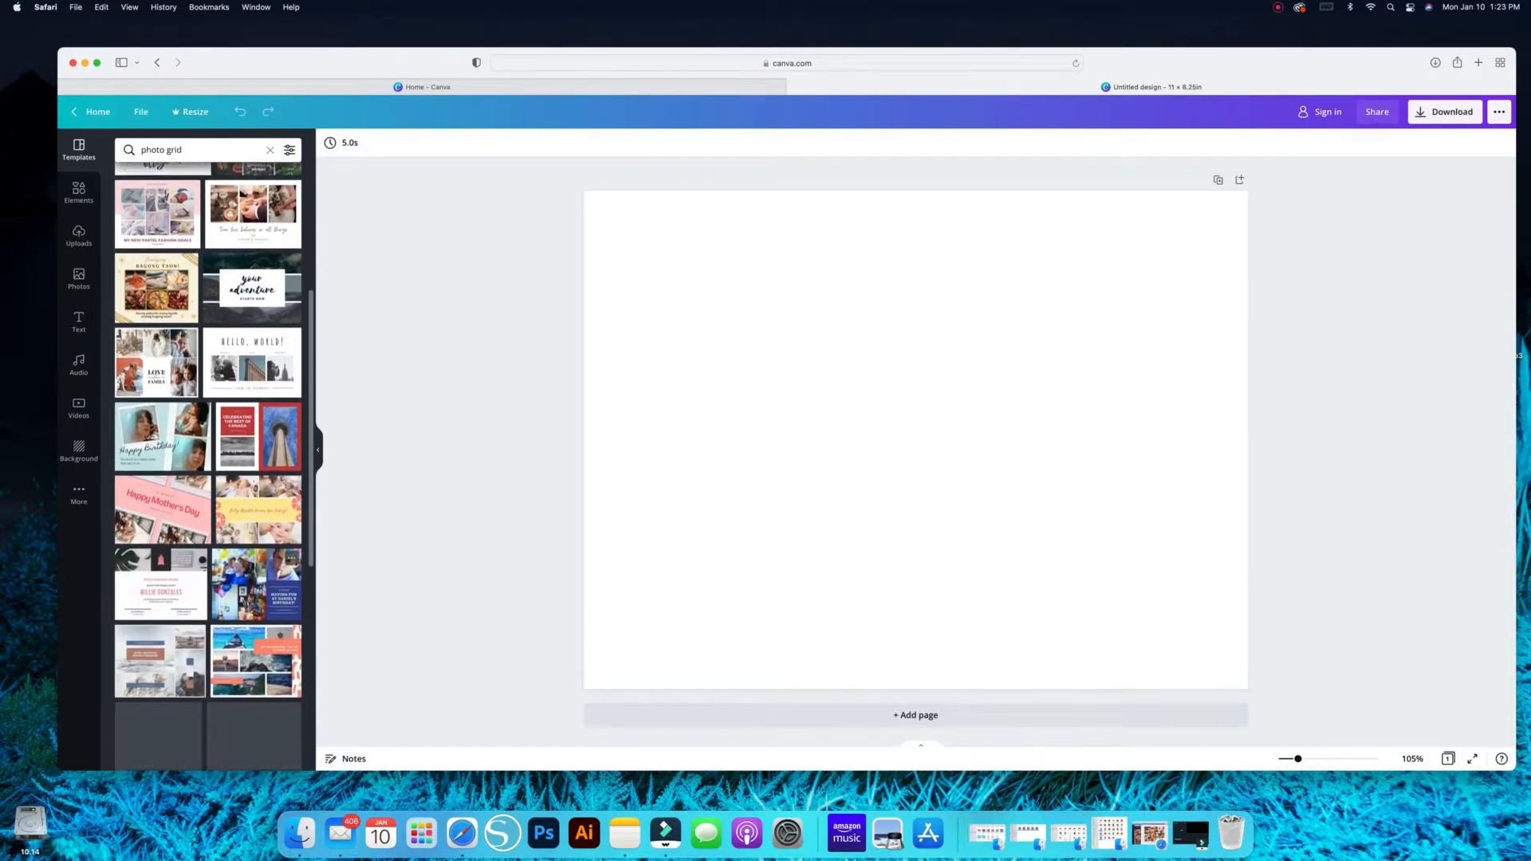
{"action": "scroll", "coordinate": [228, 608], "scroll_direction": "down", "scroll_amount": 4}
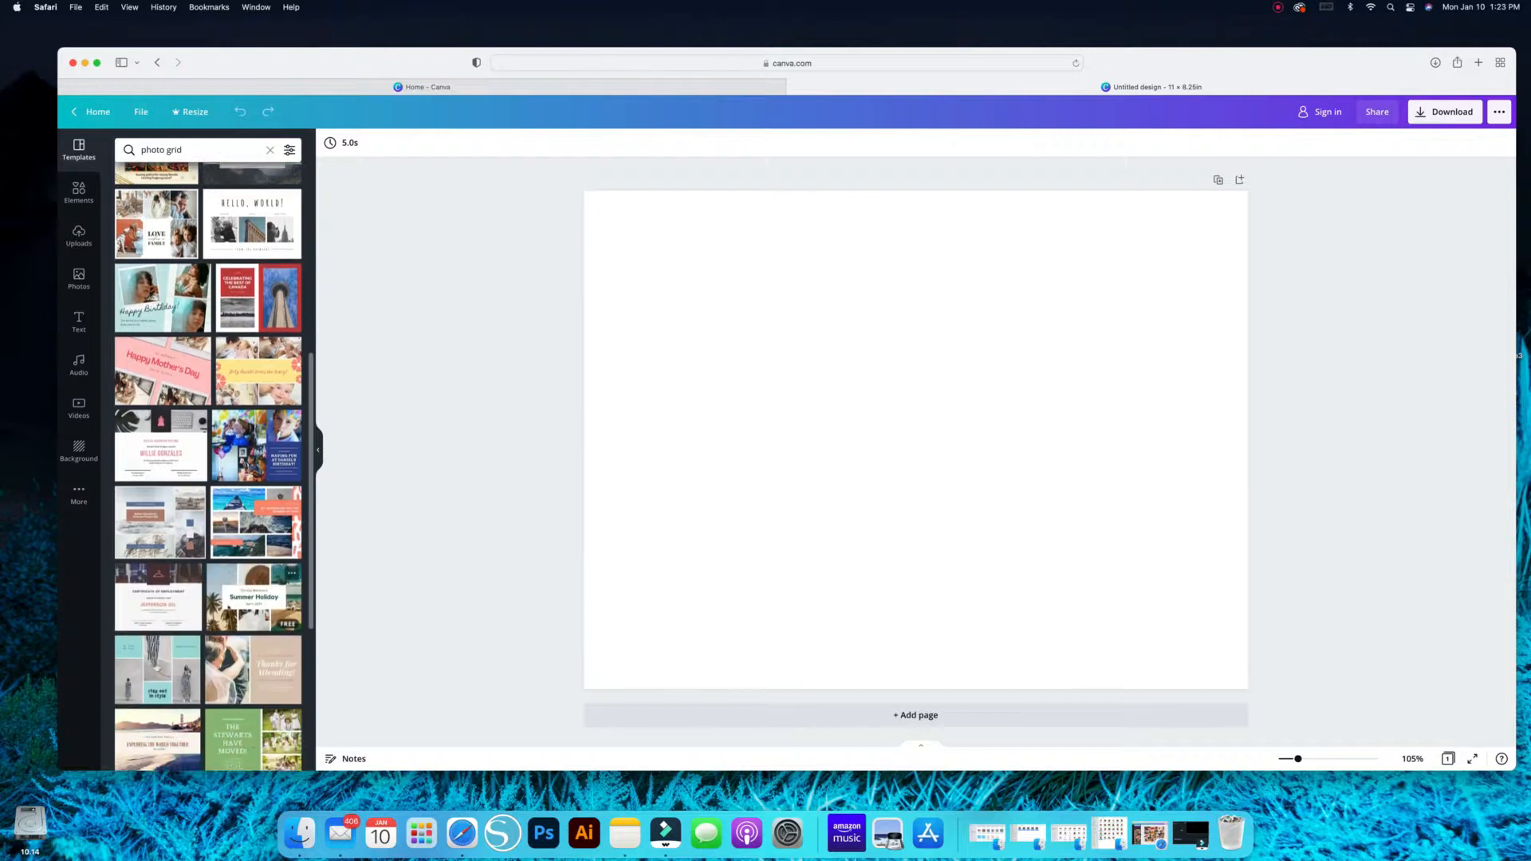
{"action": "scroll", "coordinate": [219, 616], "scroll_direction": "down", "scroll_amount": 2}
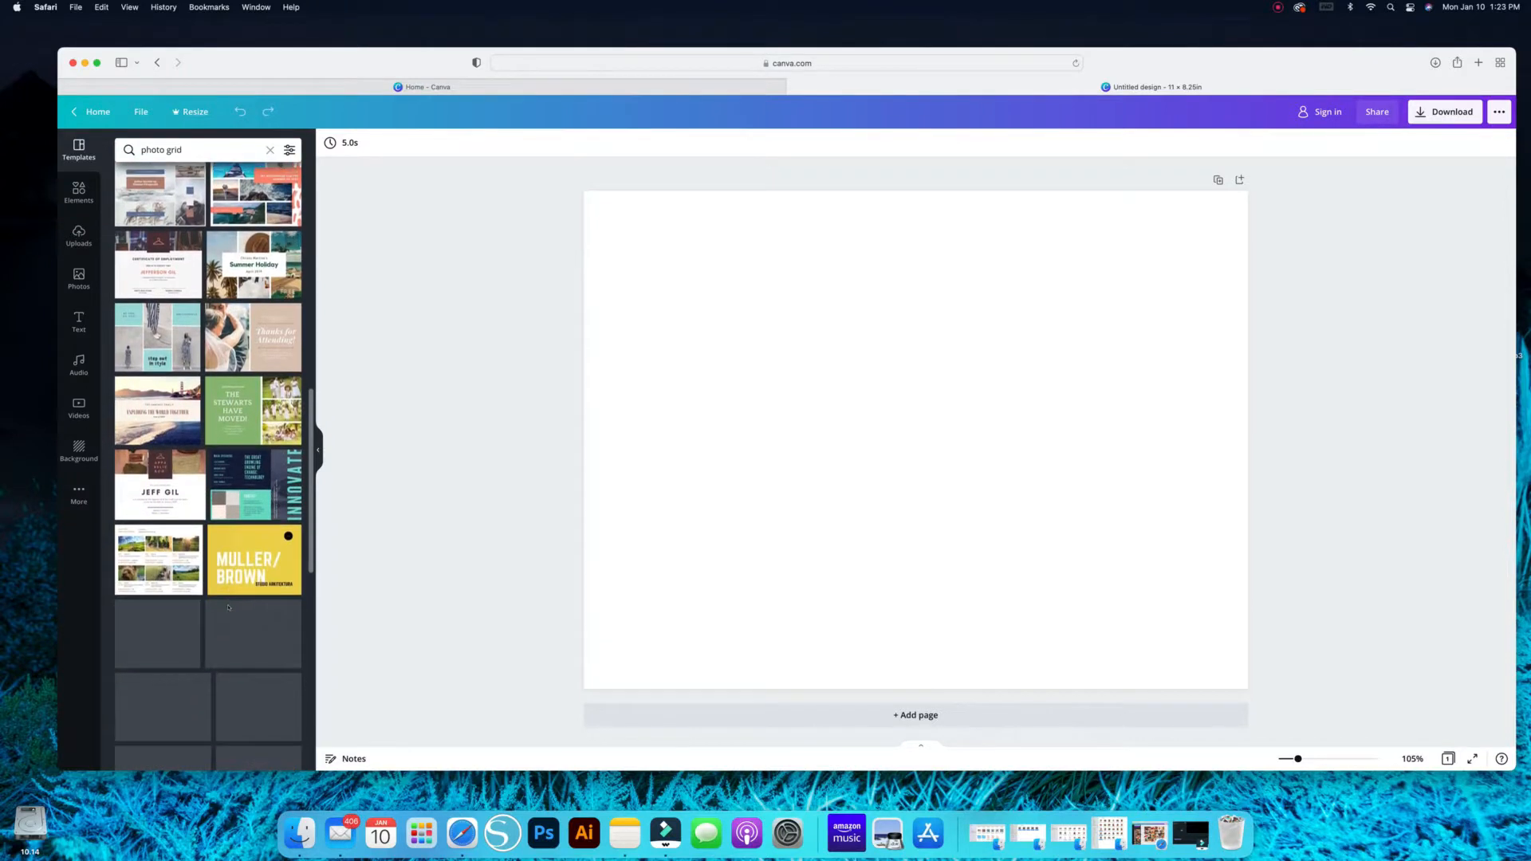
{"action": "scroll", "coordinate": [218, 616], "scroll_direction": "down", "scroll_amount": 2}
{"action": "scroll", "coordinate": [228, 608], "scroll_direction": "down", "scroll_amount": 2}
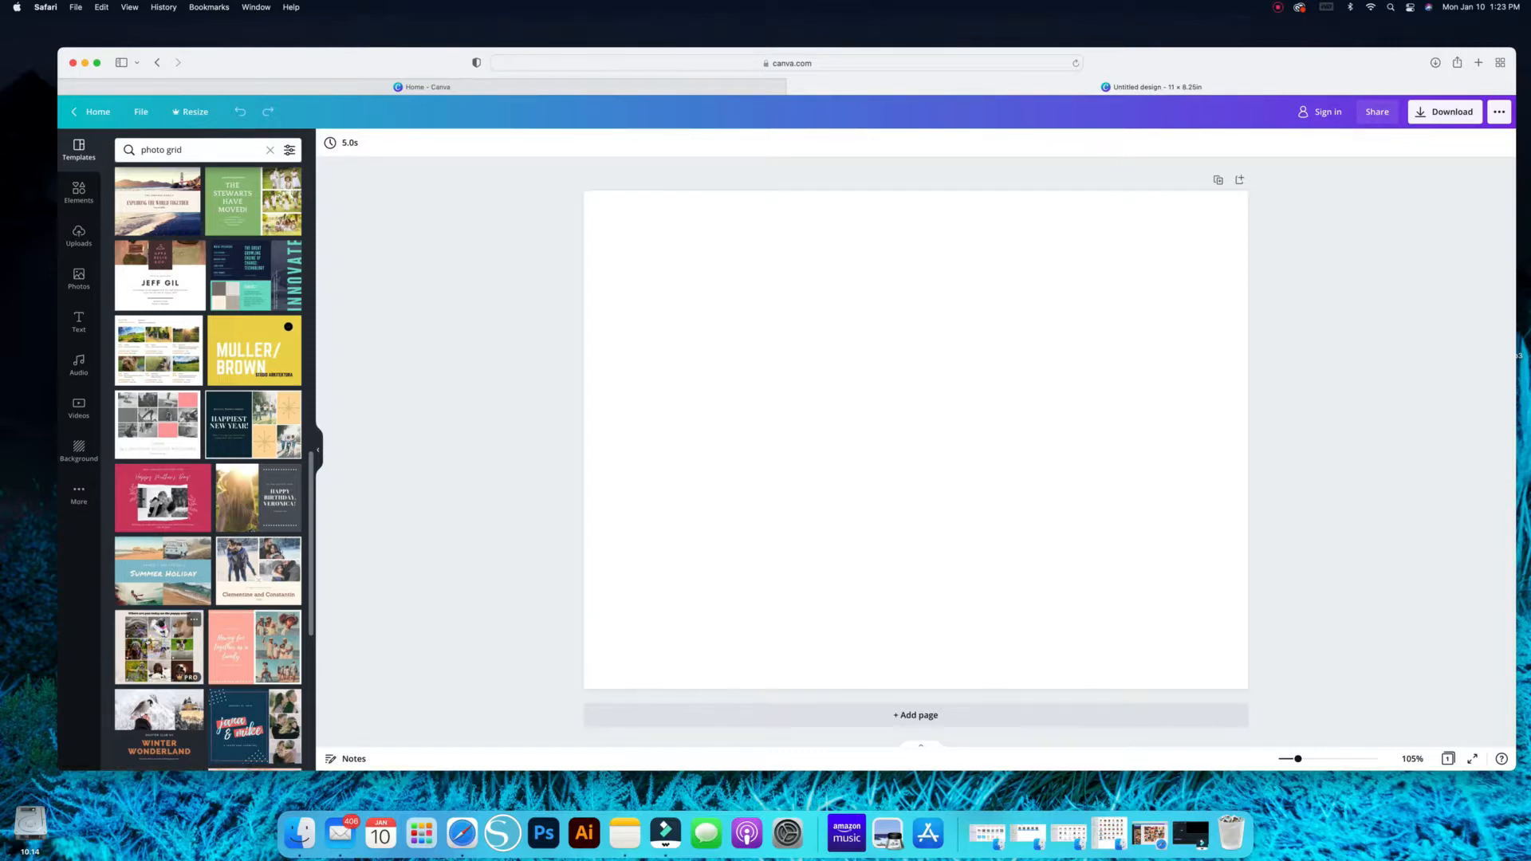
{"action": "left_click", "coordinate": [190, 695]}
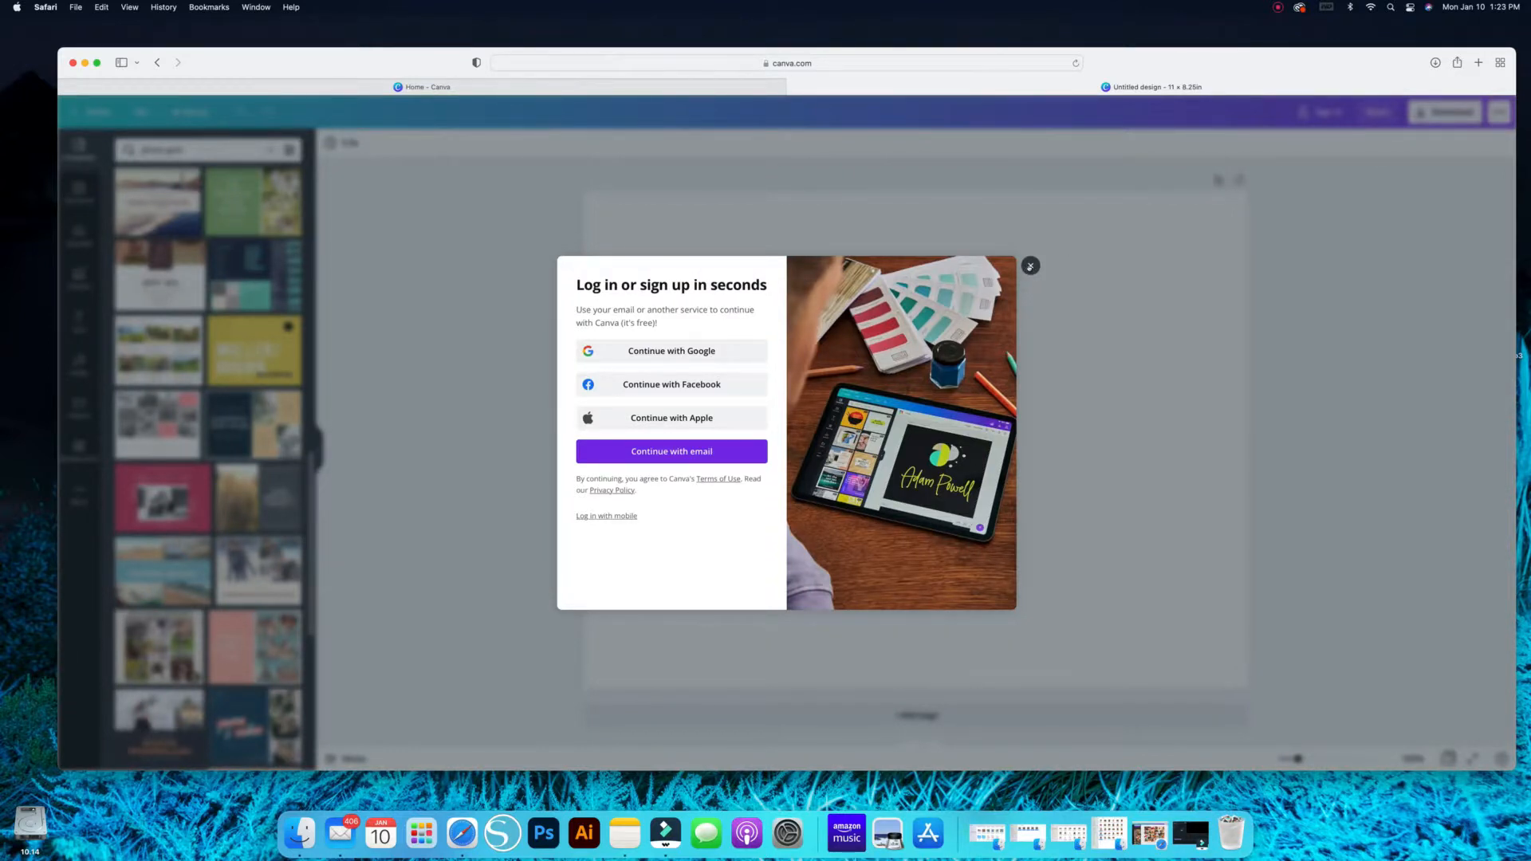
{"action": "left_click", "coordinate": [1030, 265]}
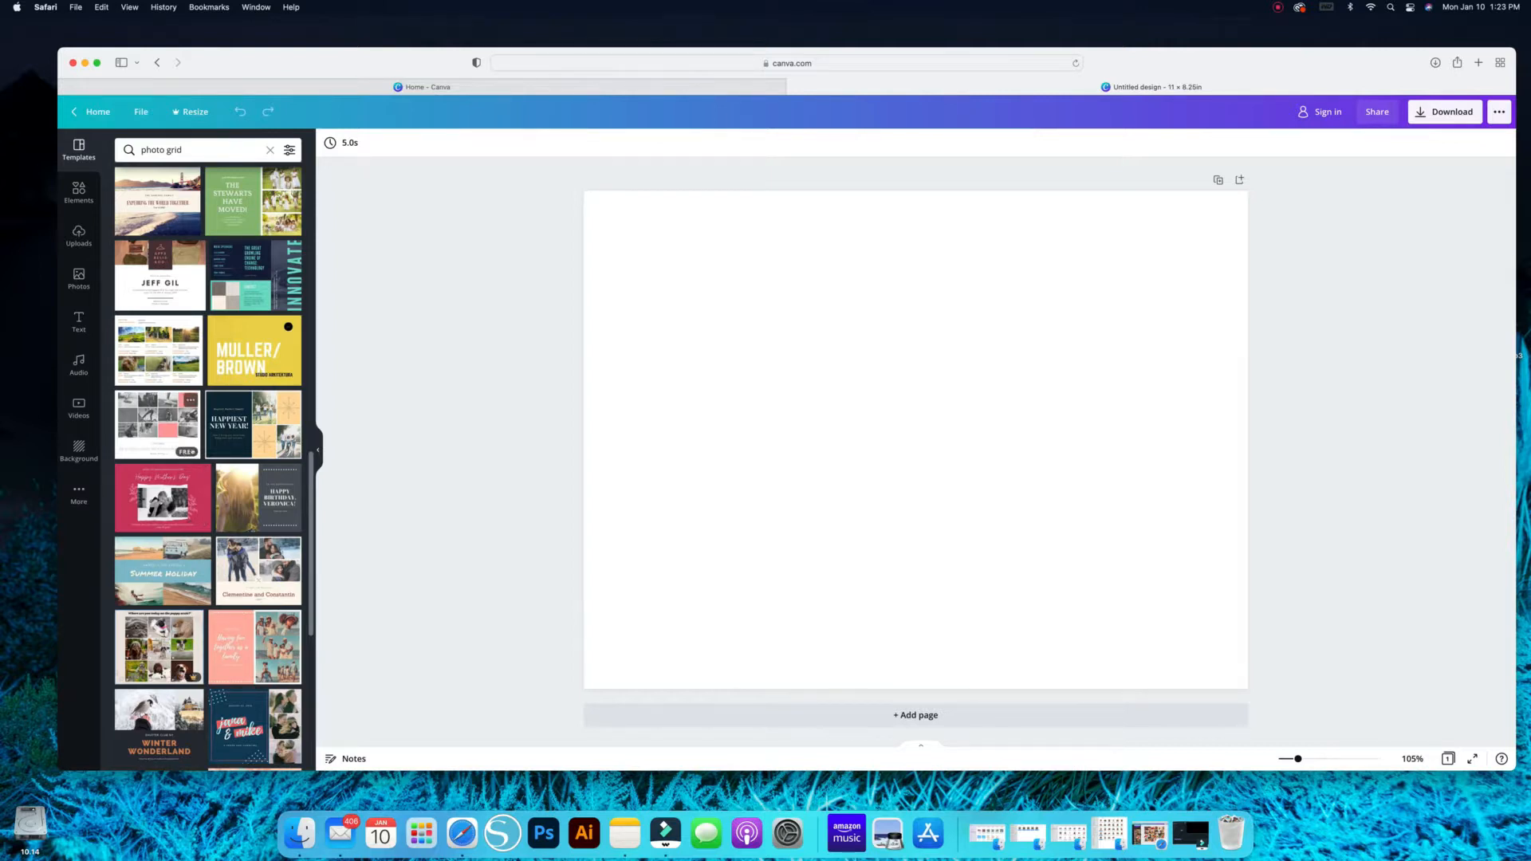
{"action": "left_click", "coordinate": [186, 449]}
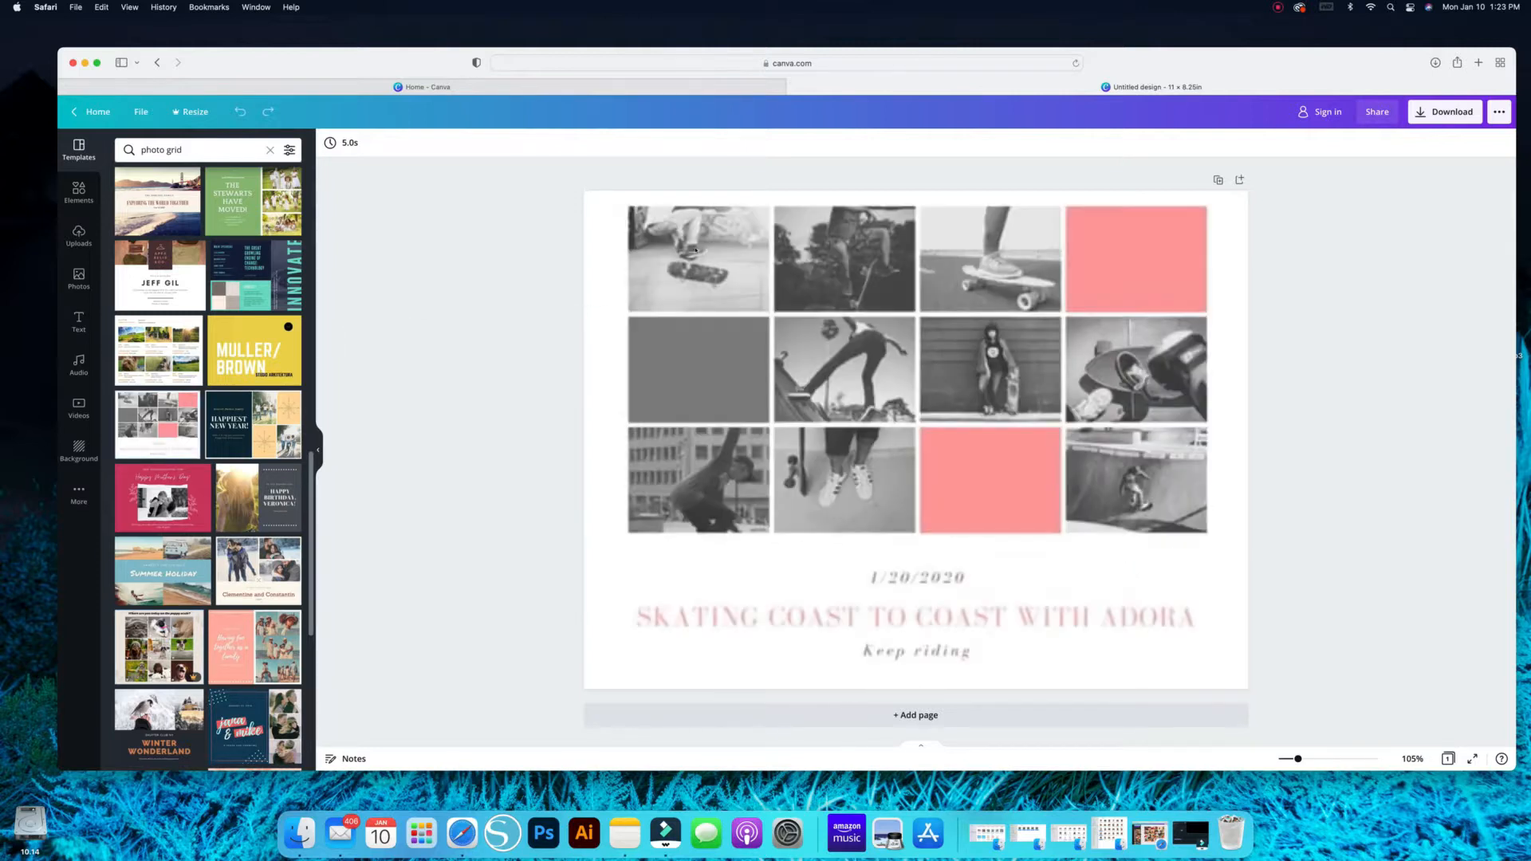
Step: Delete the title, the date and the "Keep riding" text lines below the photo grid
{"action": "left_click", "coordinate": [1053, 629]}
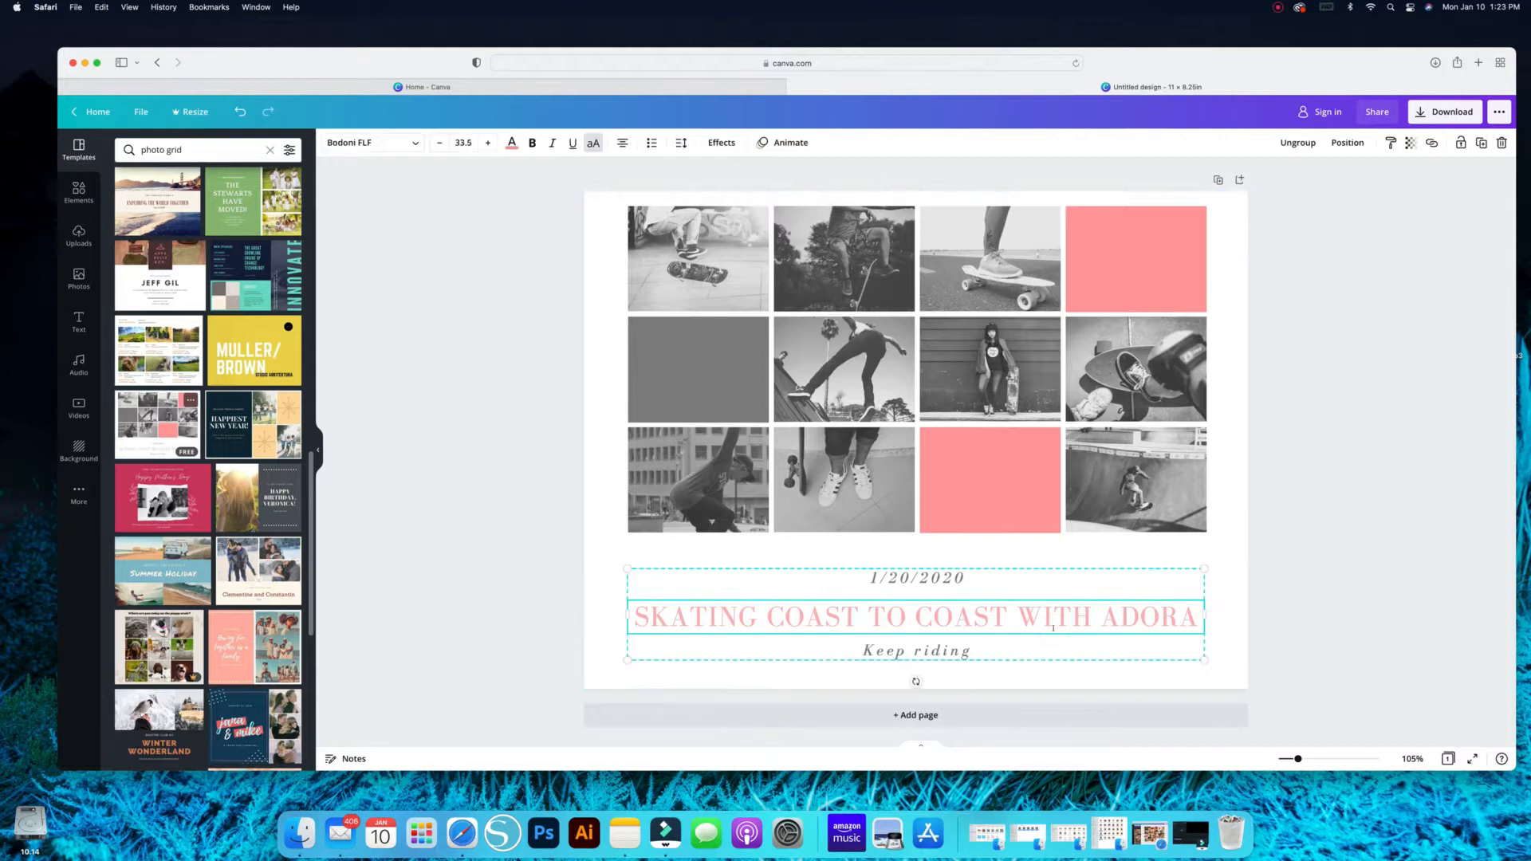
{"action": "key", "text": "Delete"}
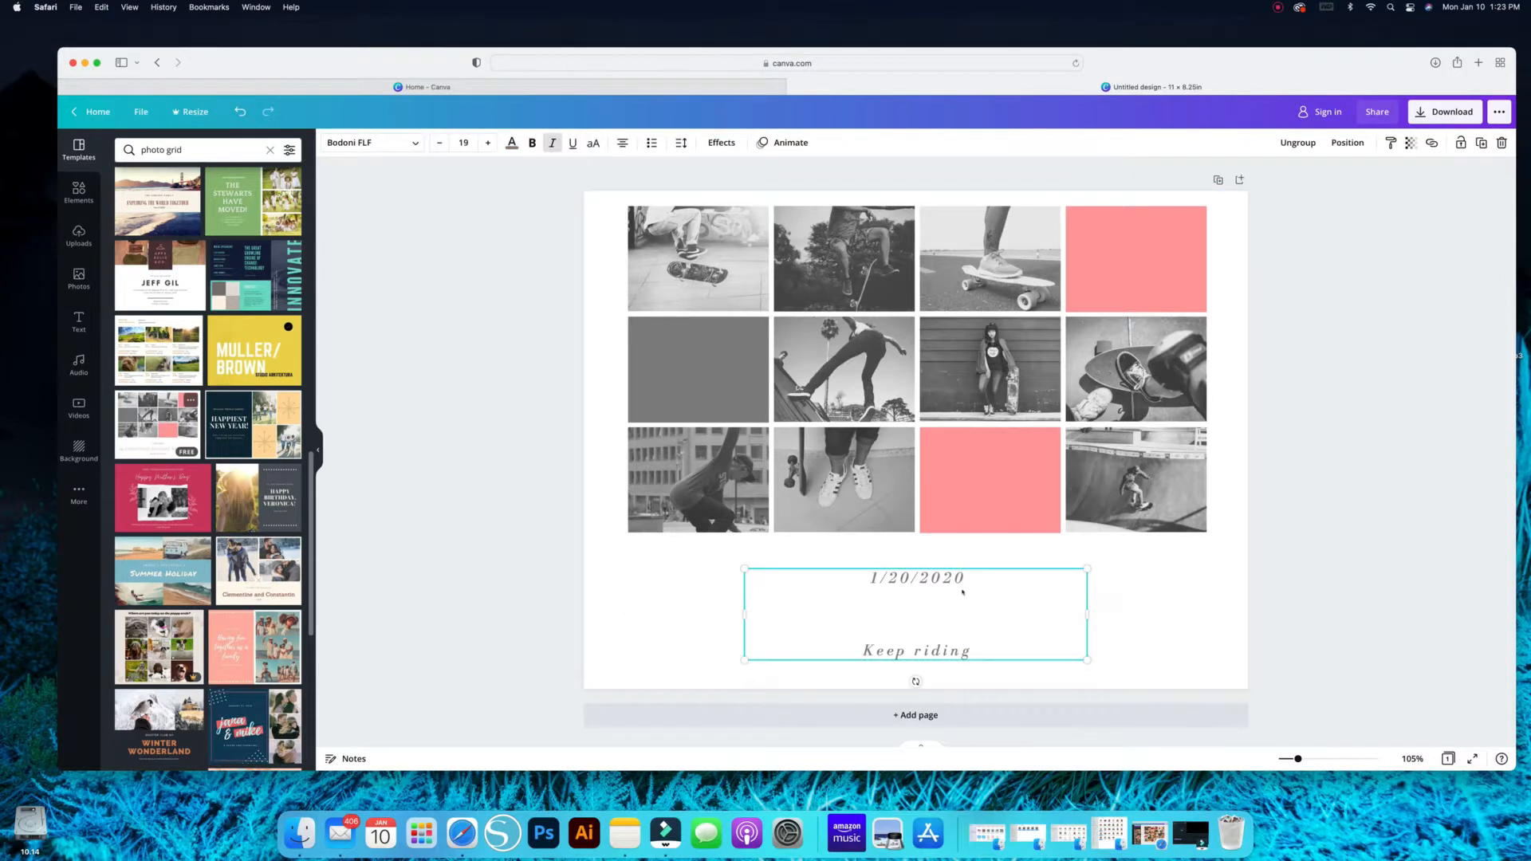
{"action": "left_click", "coordinate": [960, 584]}
{"action": "key", "text": "Delete"}
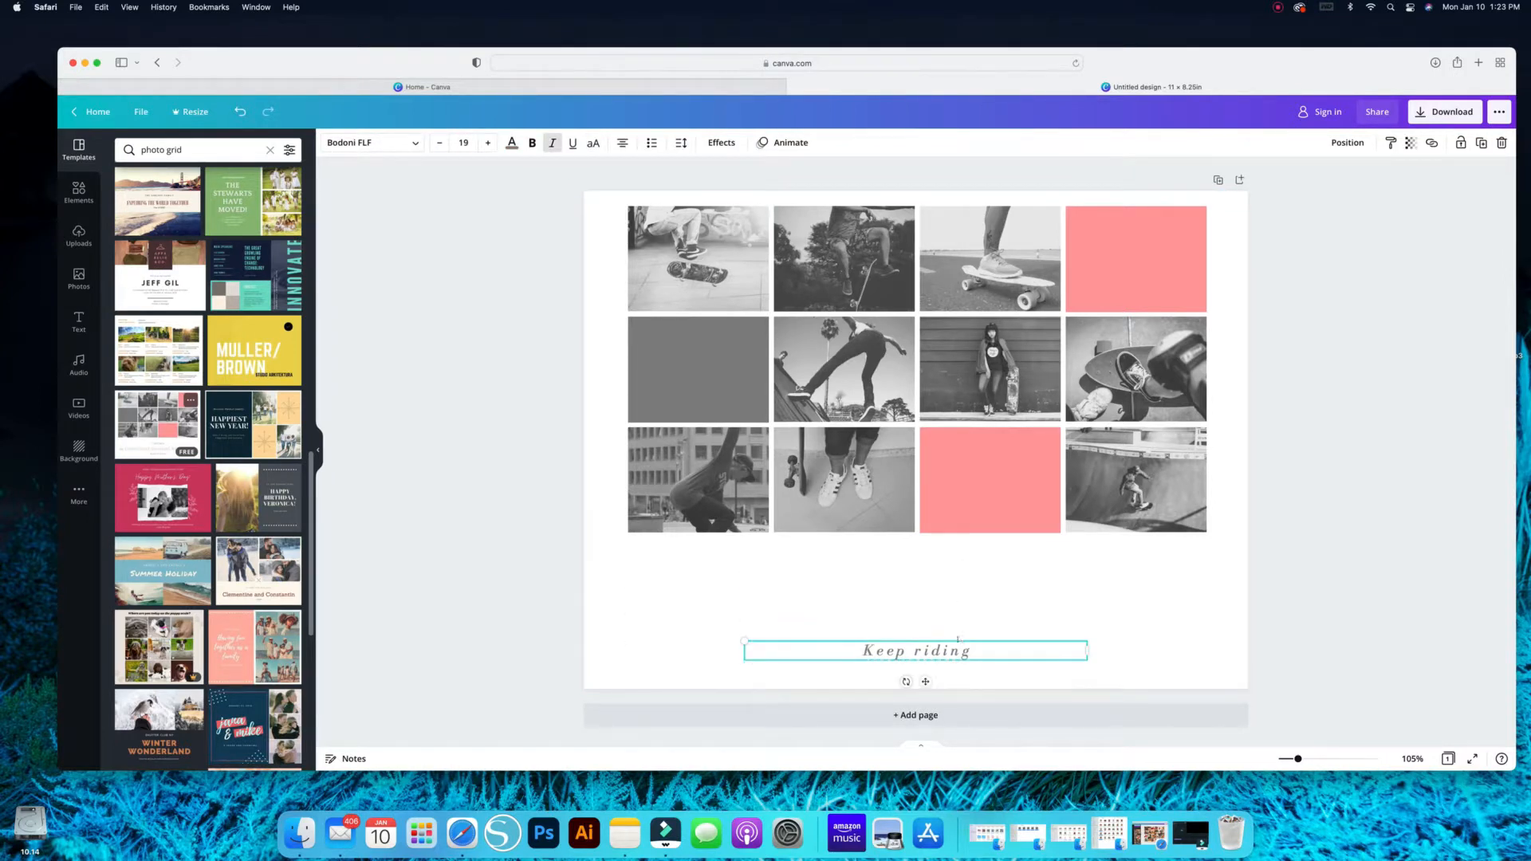
{"action": "double_click", "coordinate": [948, 650]}
{"action": "key", "text": "BackSpace"}
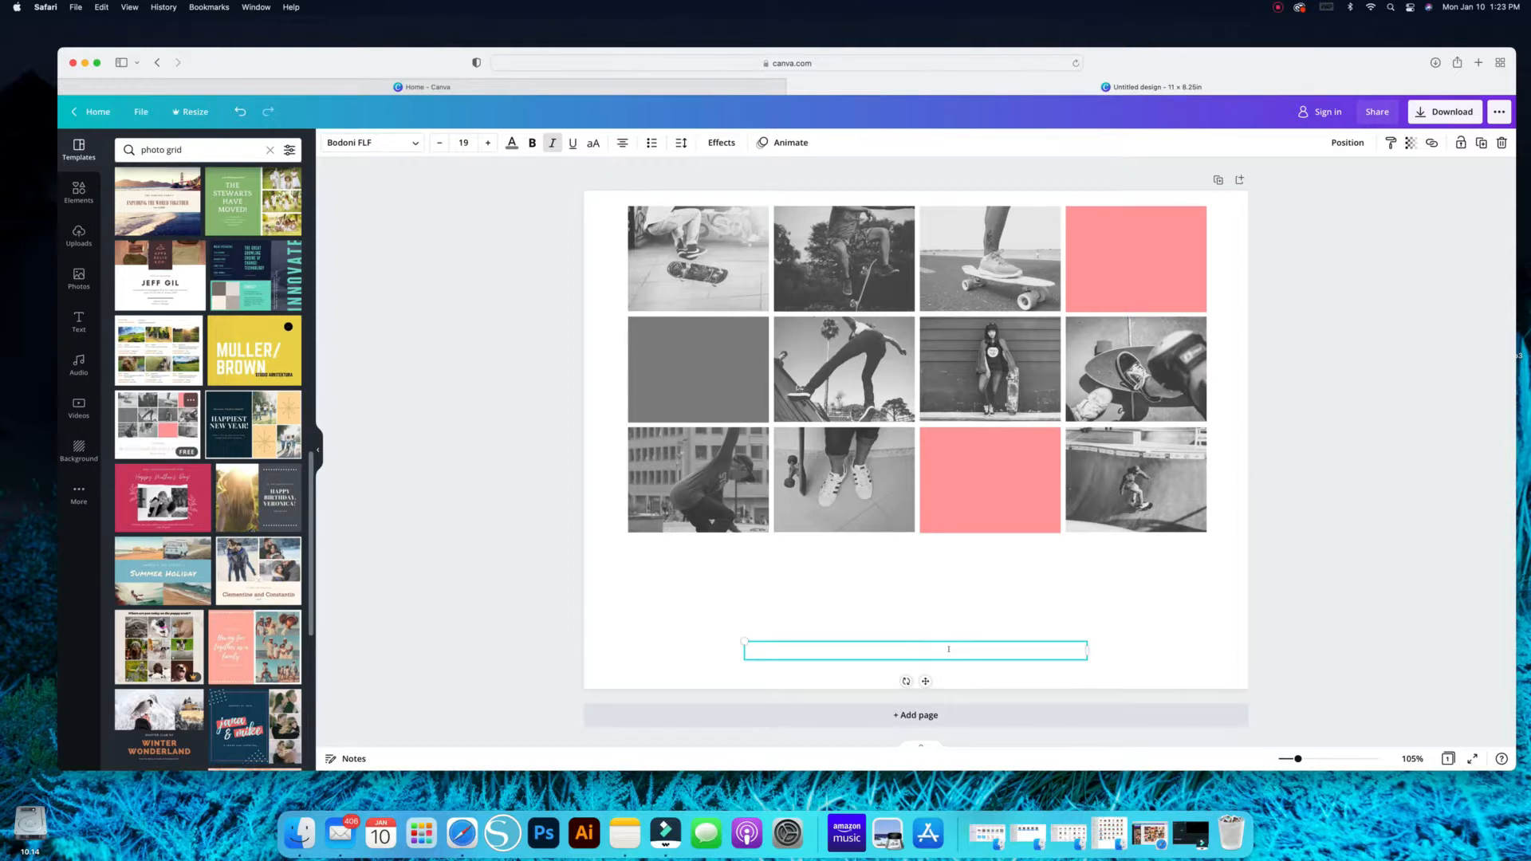
{"action": "left_click", "coordinate": [1112, 616]}
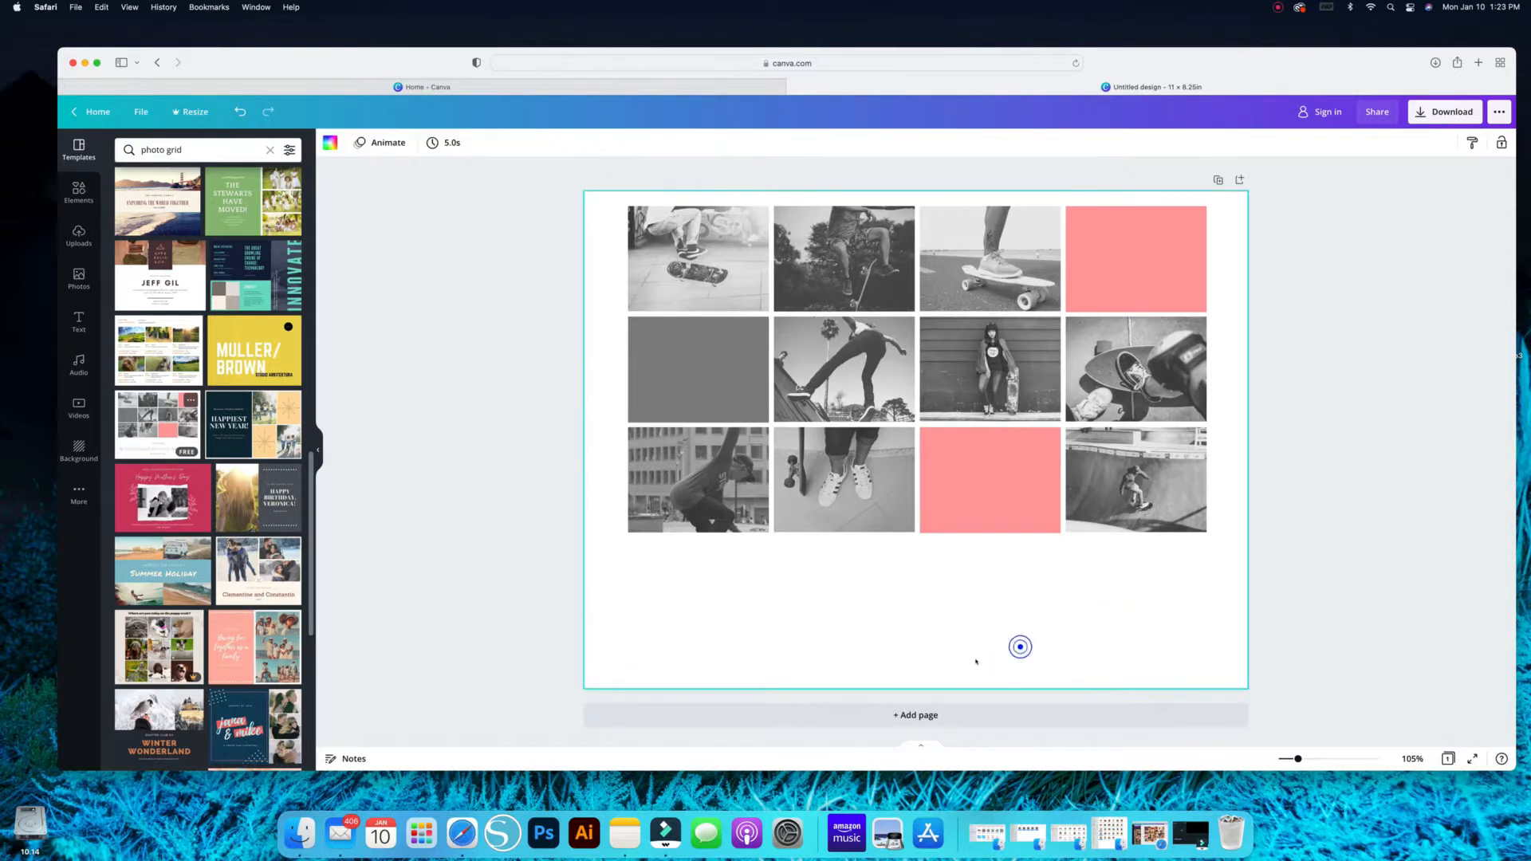
{"action": "left_click_drag", "start_coordinate": [698, 585], "coordinate": [1189, 677]}
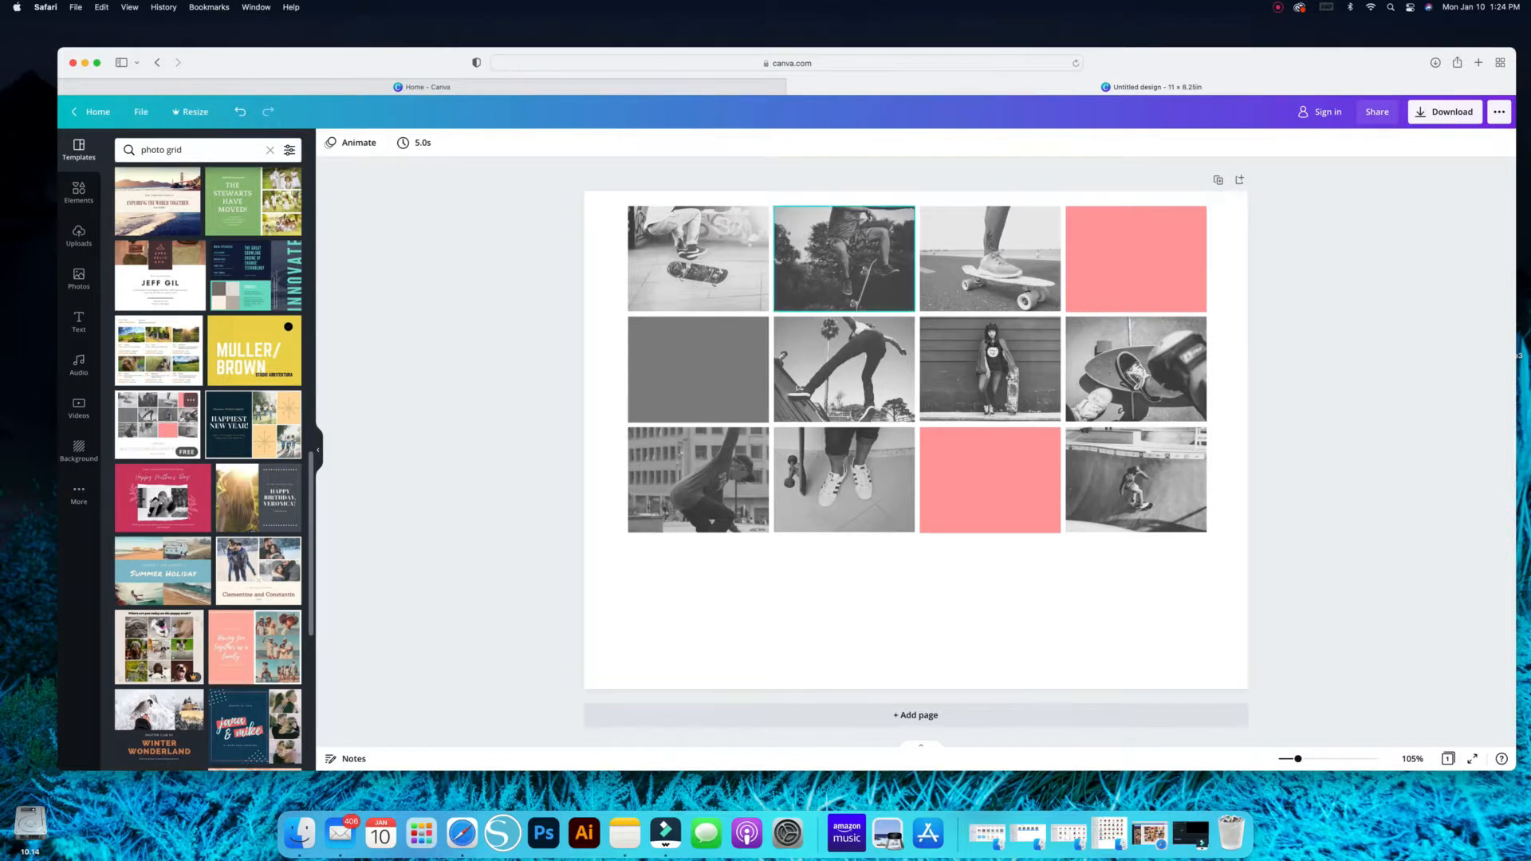
Step: Duplicate the top row of four grid tiles and place the copy as a fourth row below the grid
{"action": "left_click", "coordinate": [702, 273]}
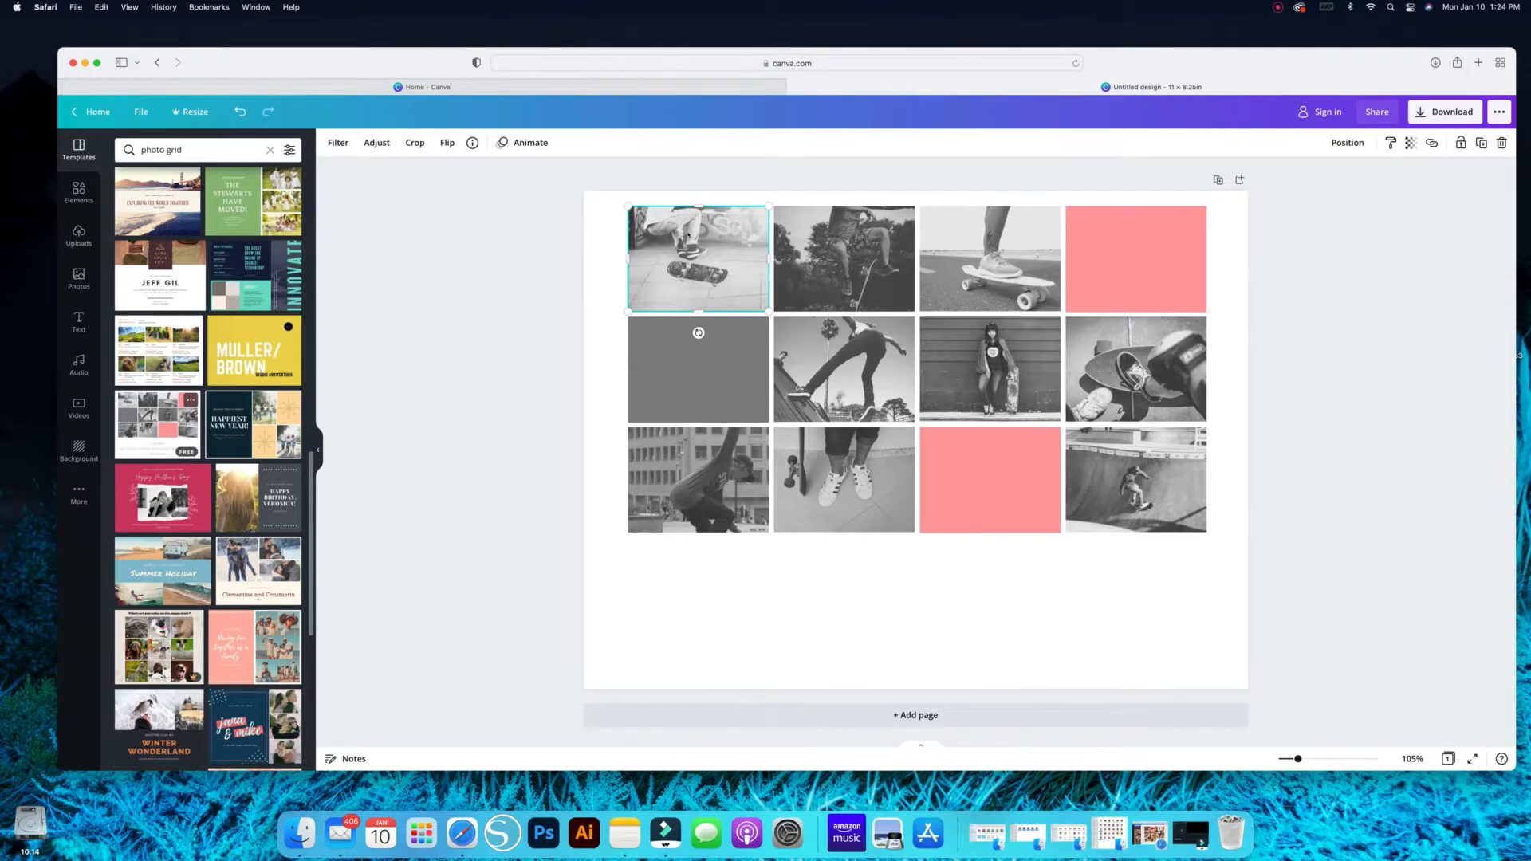
{"action": "left_click", "coordinate": [826, 239], "text": "shift"}
{"action": "left_click", "coordinate": [967, 247], "text": "shift"}
{"action": "left_click", "coordinate": [1133, 258], "text": "shift"}
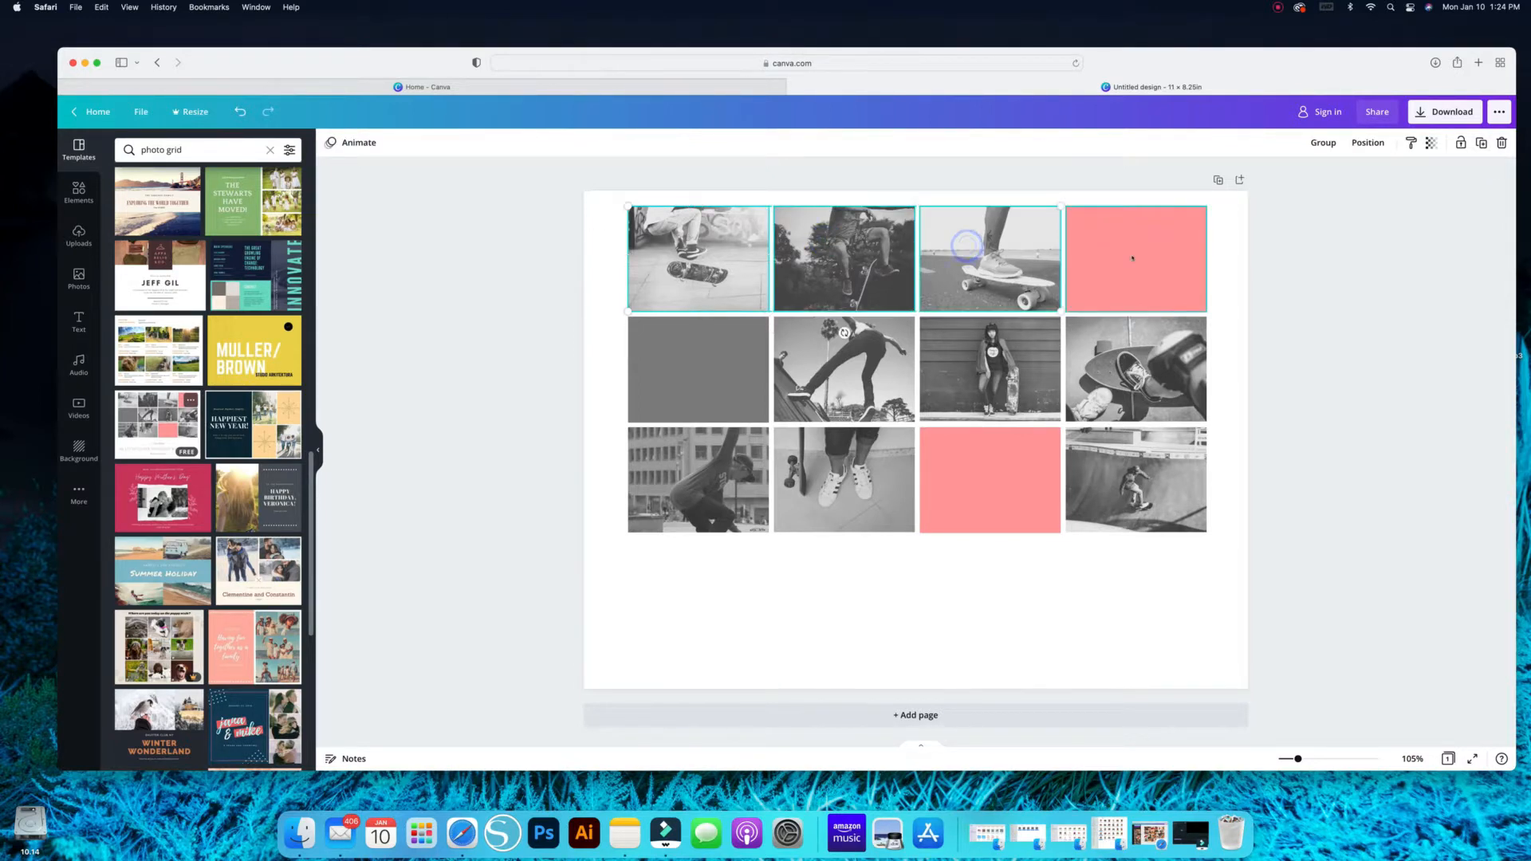
{"action": "left_click", "coordinate": [1132, 257], "text": "shift"}
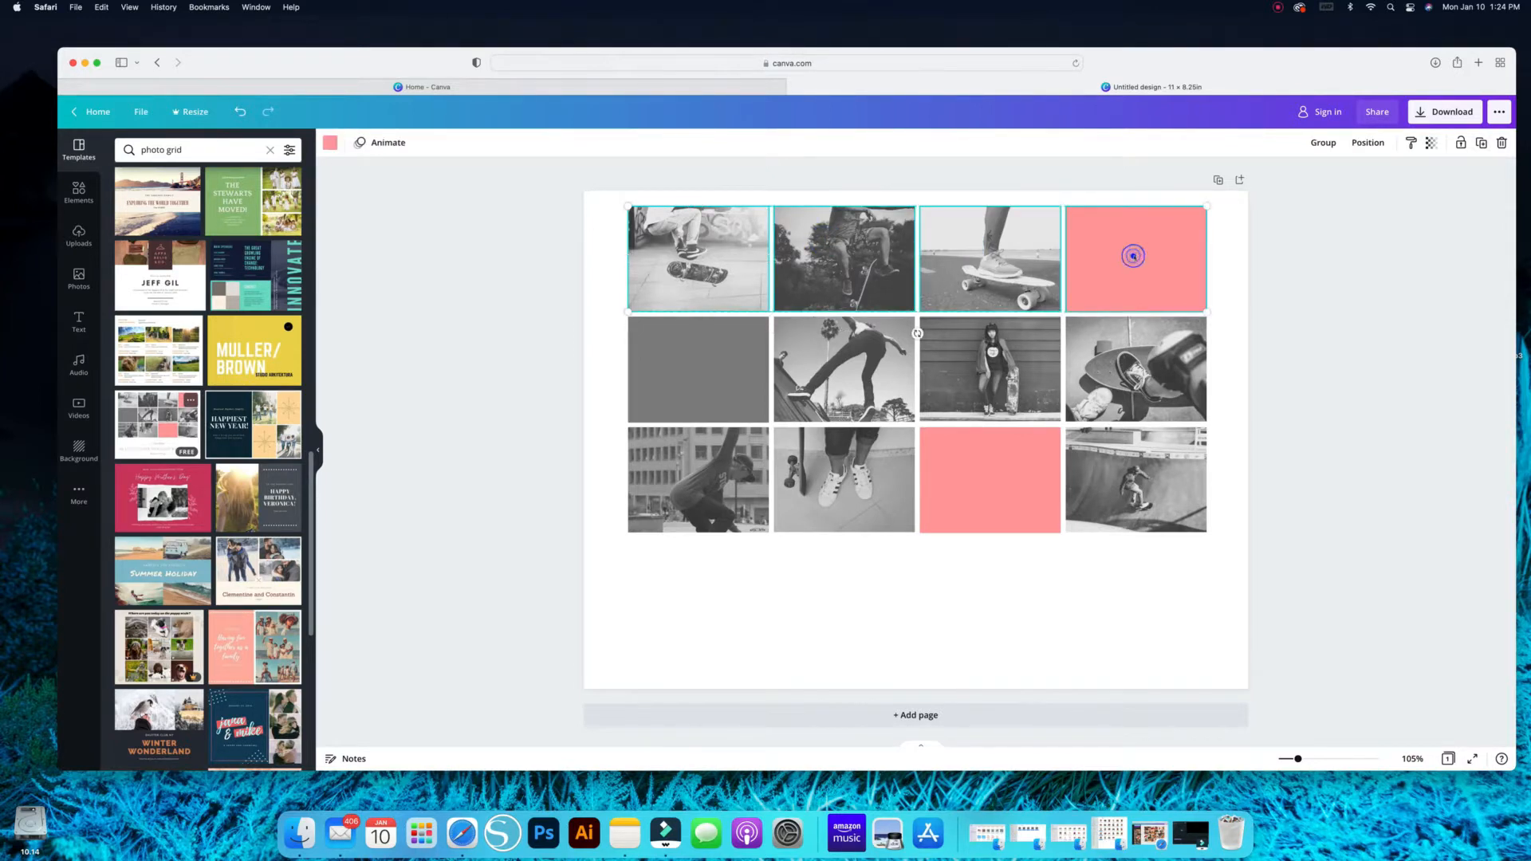
{"action": "left_click", "coordinate": [1481, 144]}
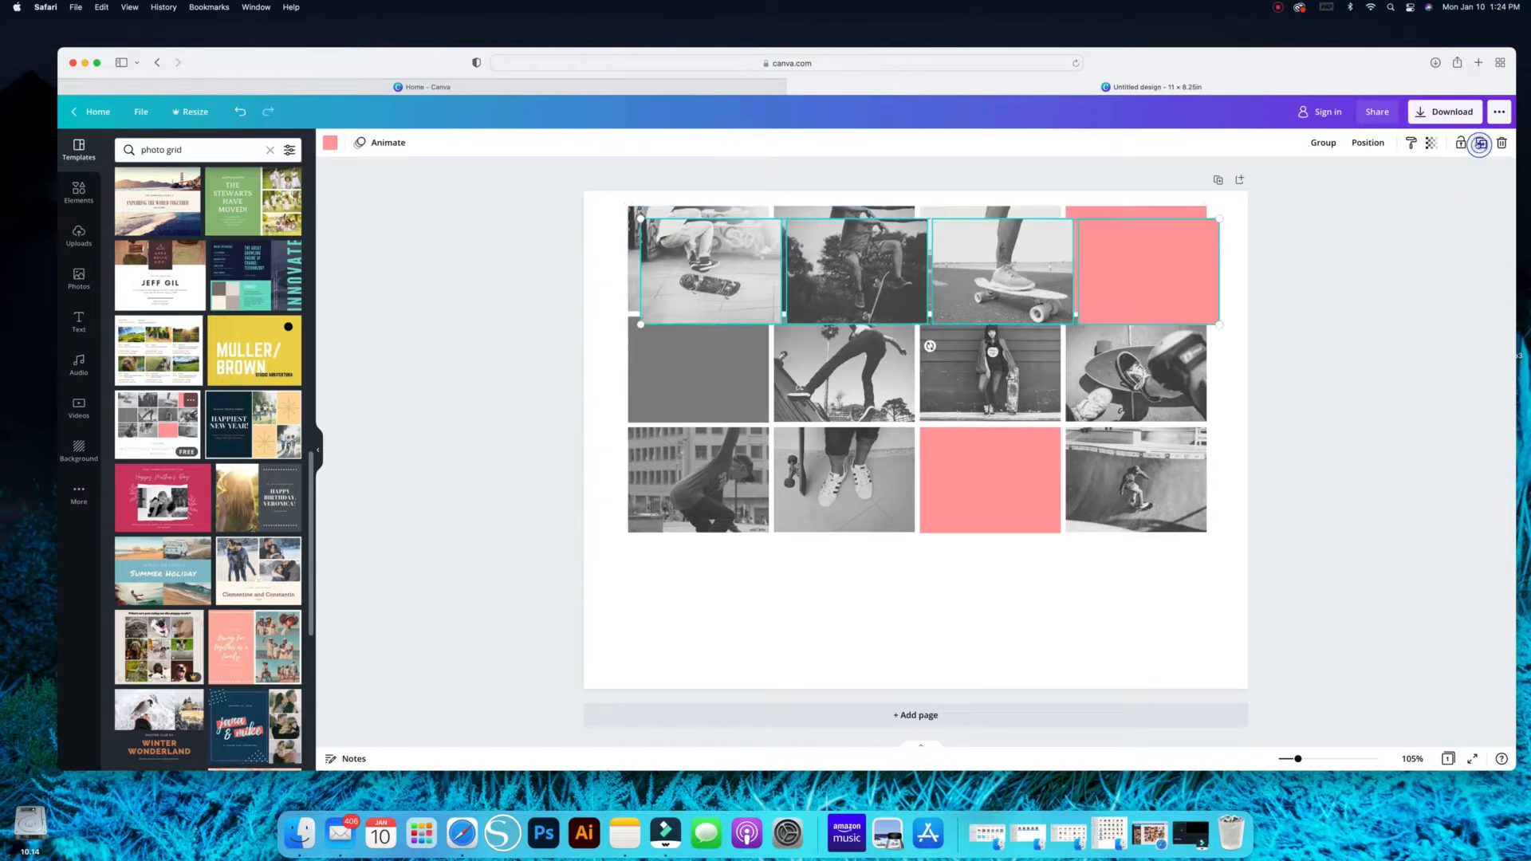
{"action": "left_click_drag", "start_coordinate": [1116, 247], "coordinate": [1097, 574]}
{"action": "left_click", "coordinate": [1336, 537]}
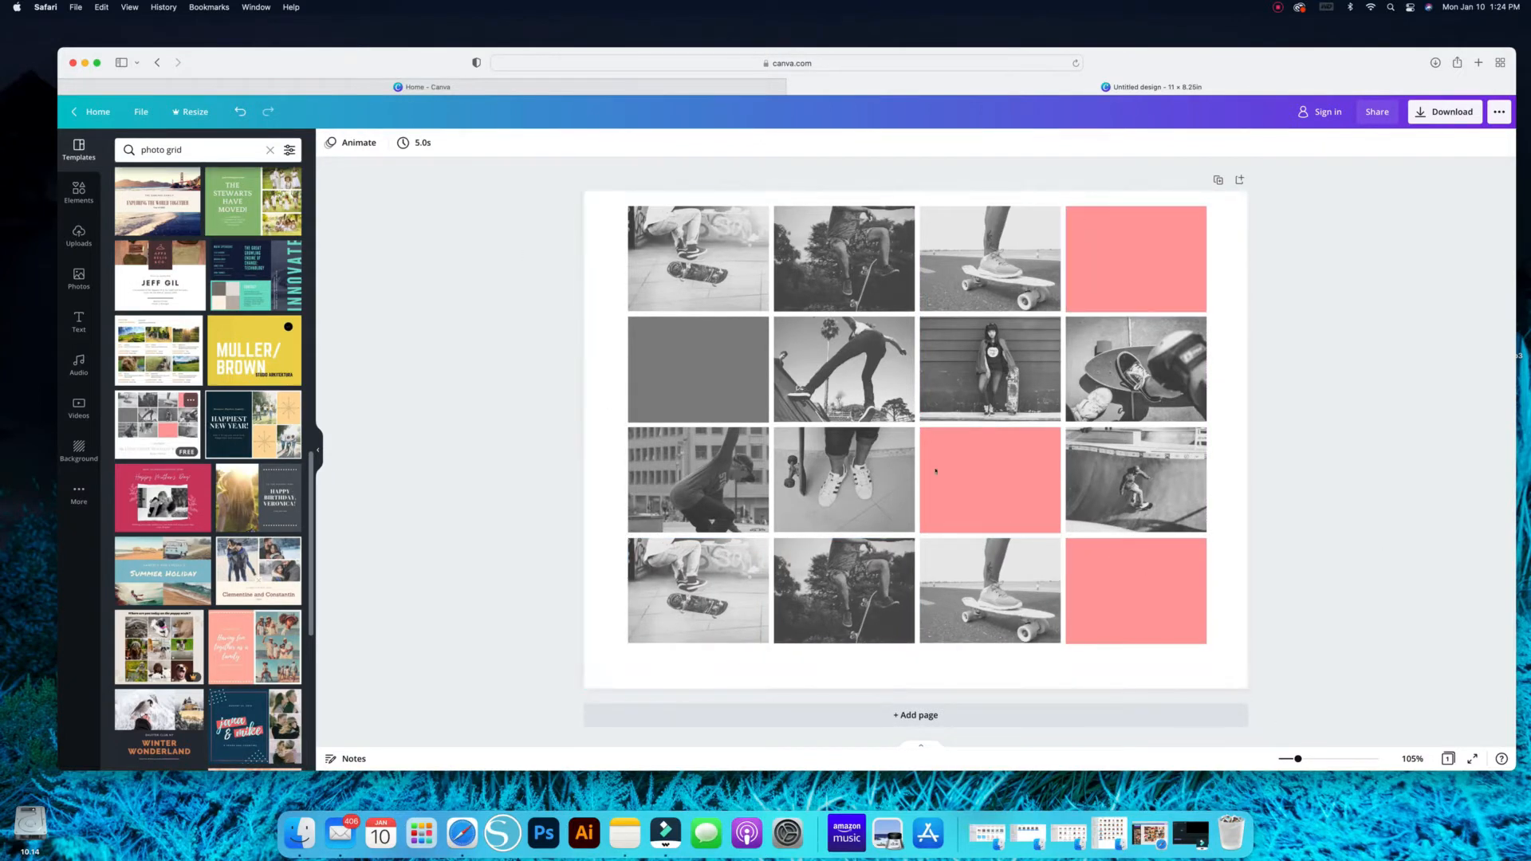
Step: Add all the pictures in the Photos-2 Finder folder to the design's uploads, closing the login prompt
{"action": "left_click", "coordinate": [75, 236]}
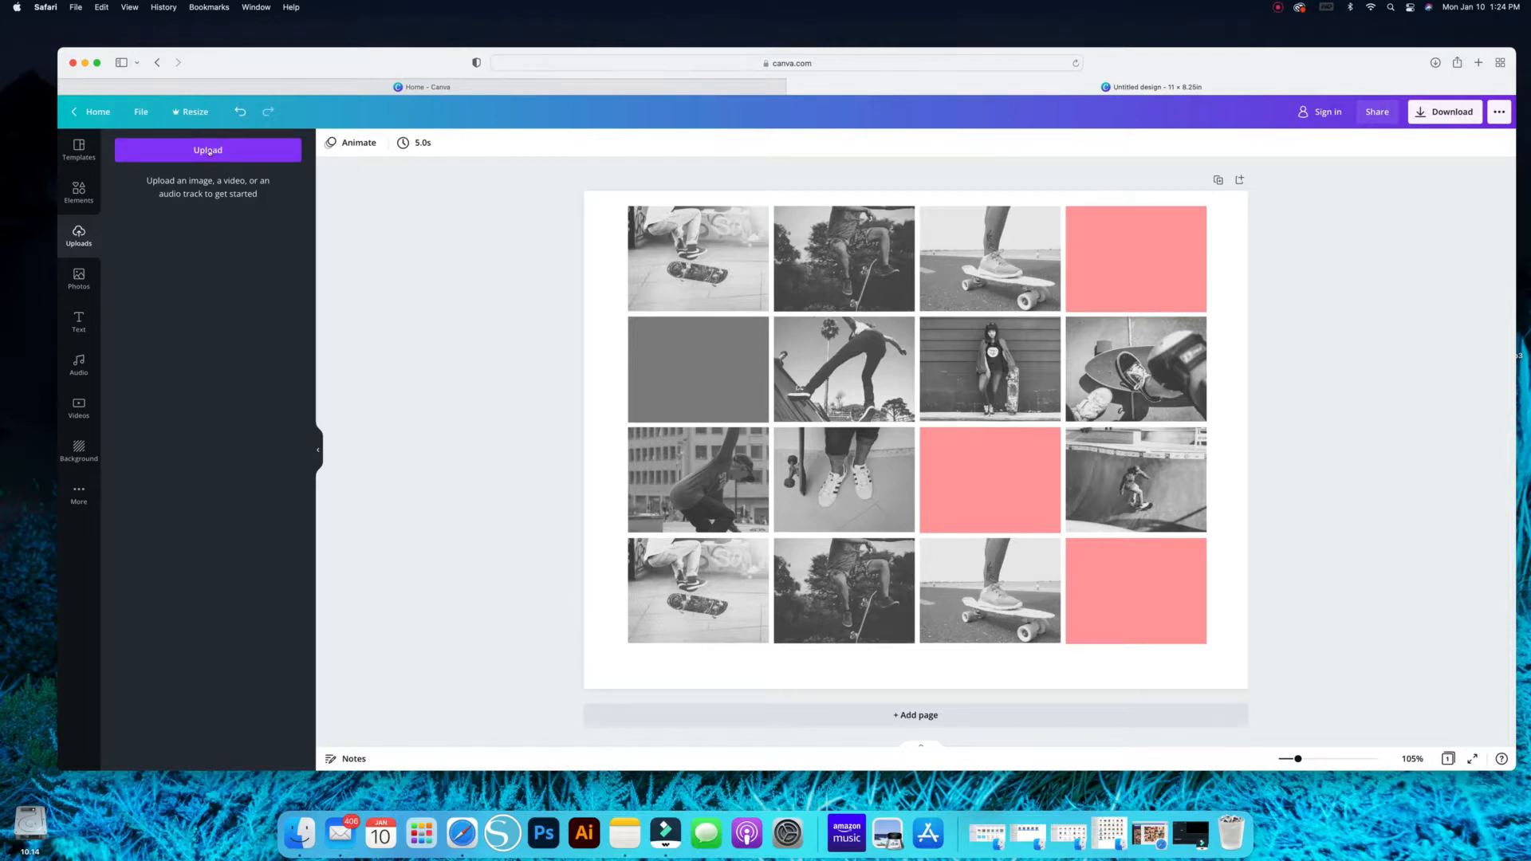
{"action": "left_click", "coordinate": [302, 834]}
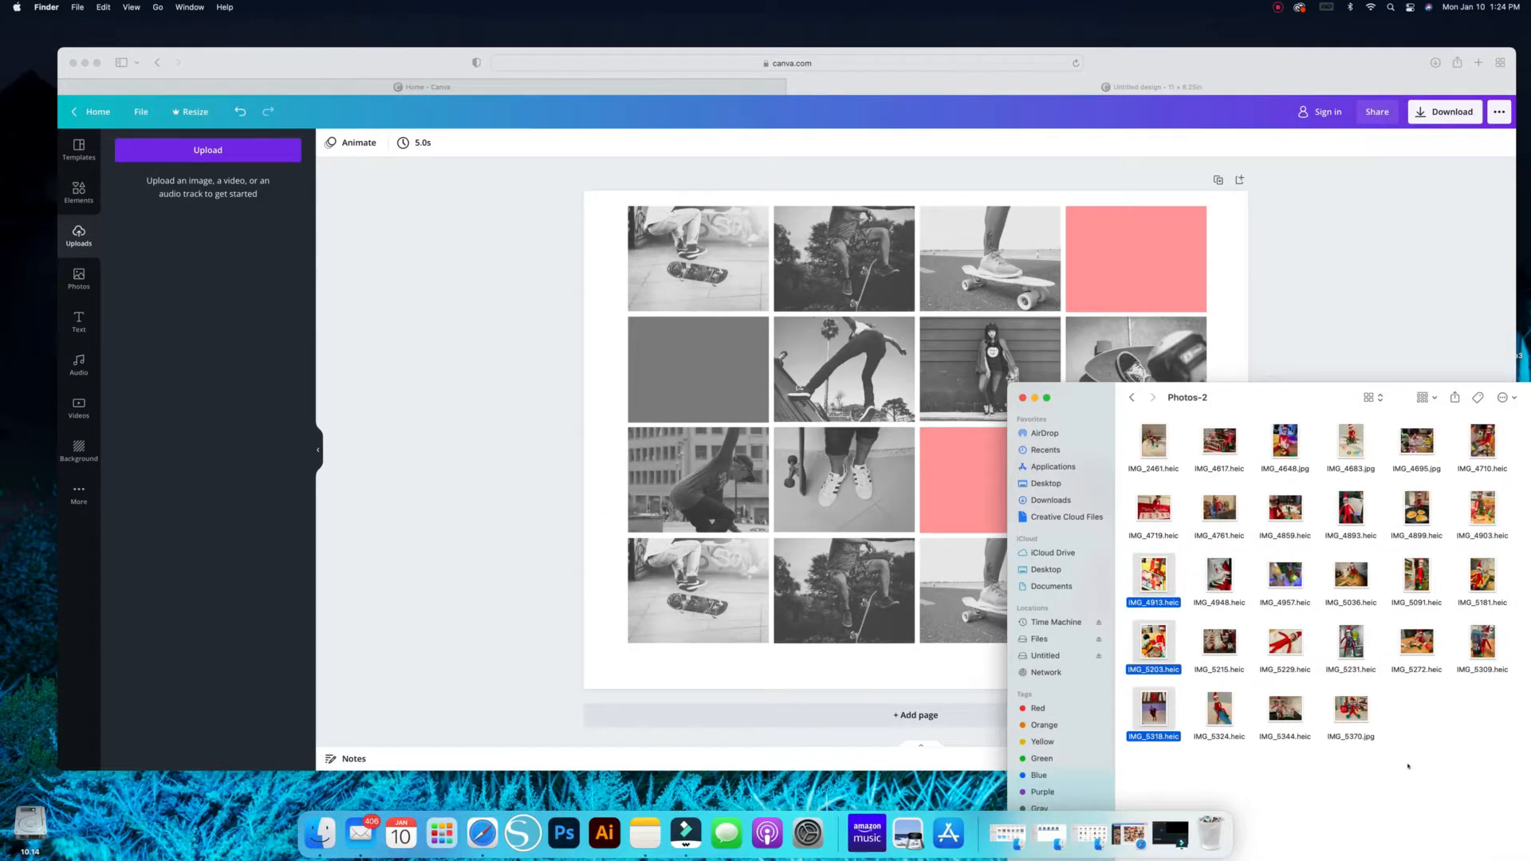
{"action": "left_click_drag", "start_coordinate": [1490, 776], "coordinate": [154, 258]}
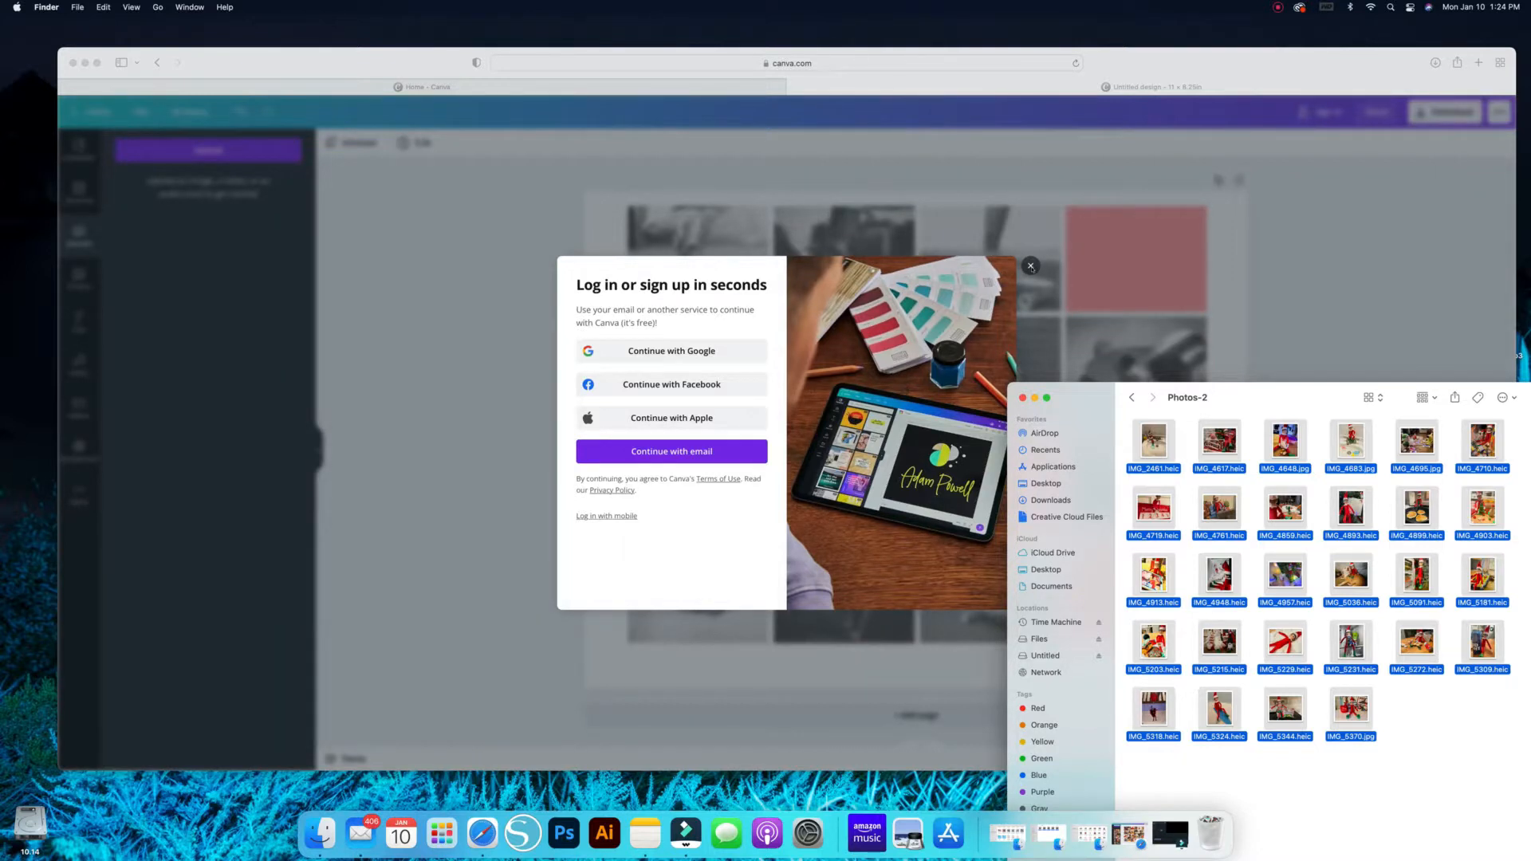
{"action": "left_click", "coordinate": [1031, 267]}
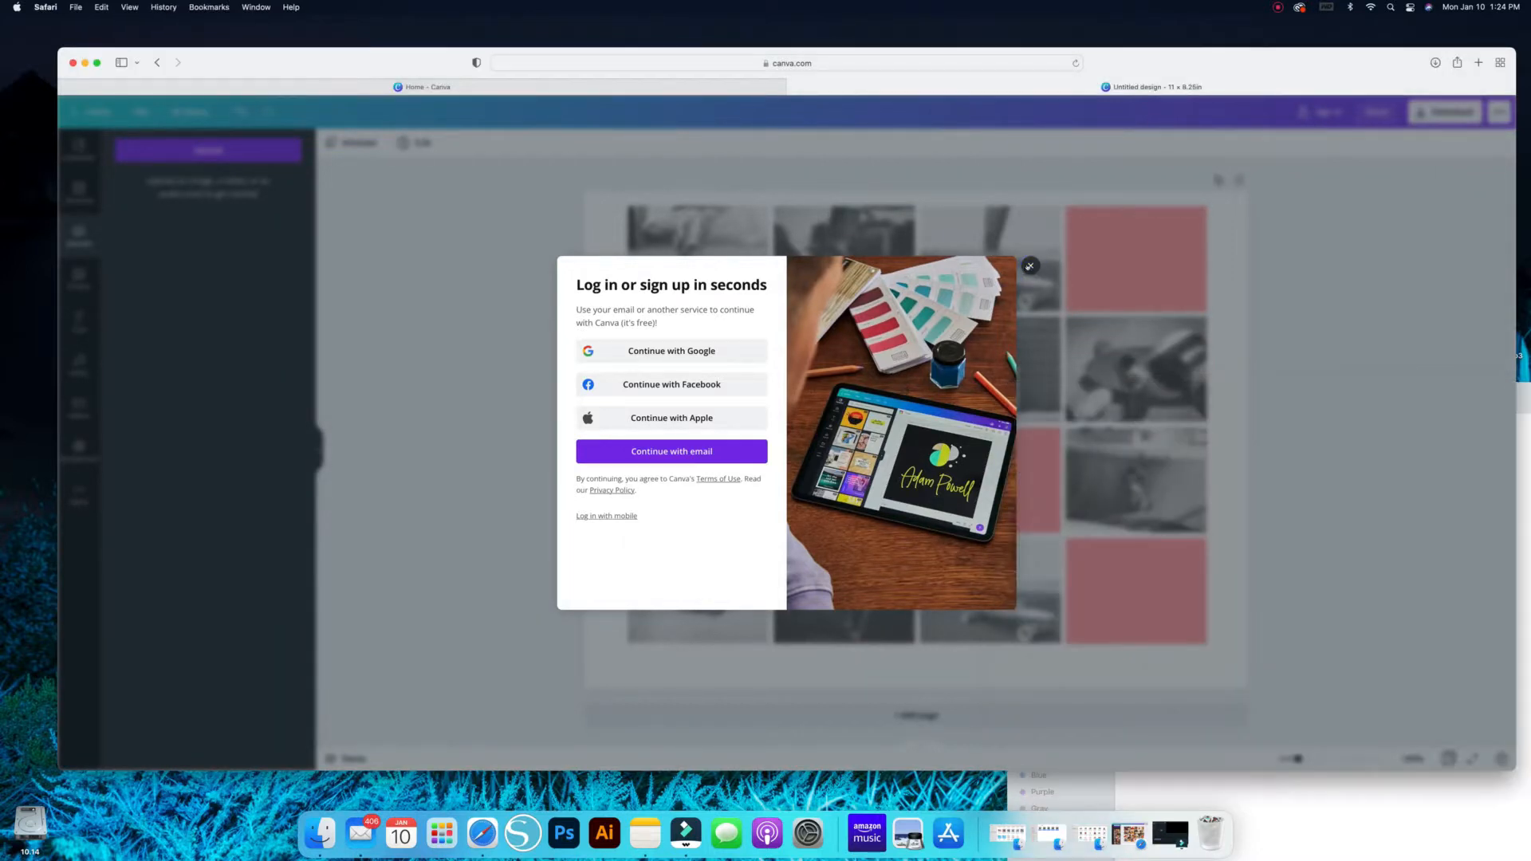
{"action": "left_click", "coordinate": [1030, 266]}
Step: Replace the first tile's skateboard picture with the uploaded photo of the elf beside the red Merry Christmas mug
{"action": "left_click", "coordinate": [698, 259]}
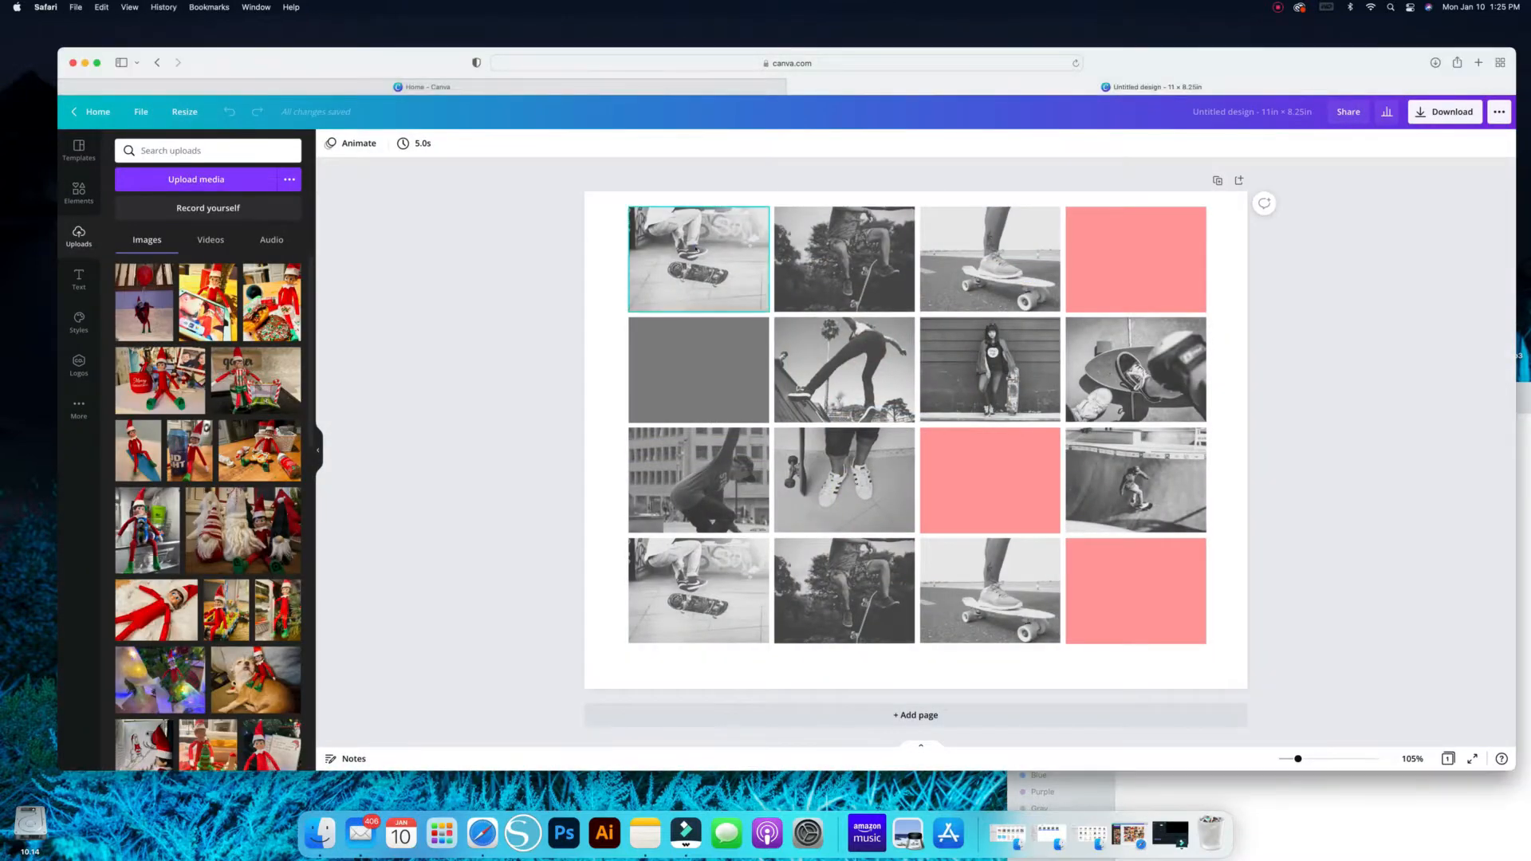
{"action": "double_click", "coordinate": [699, 259]}
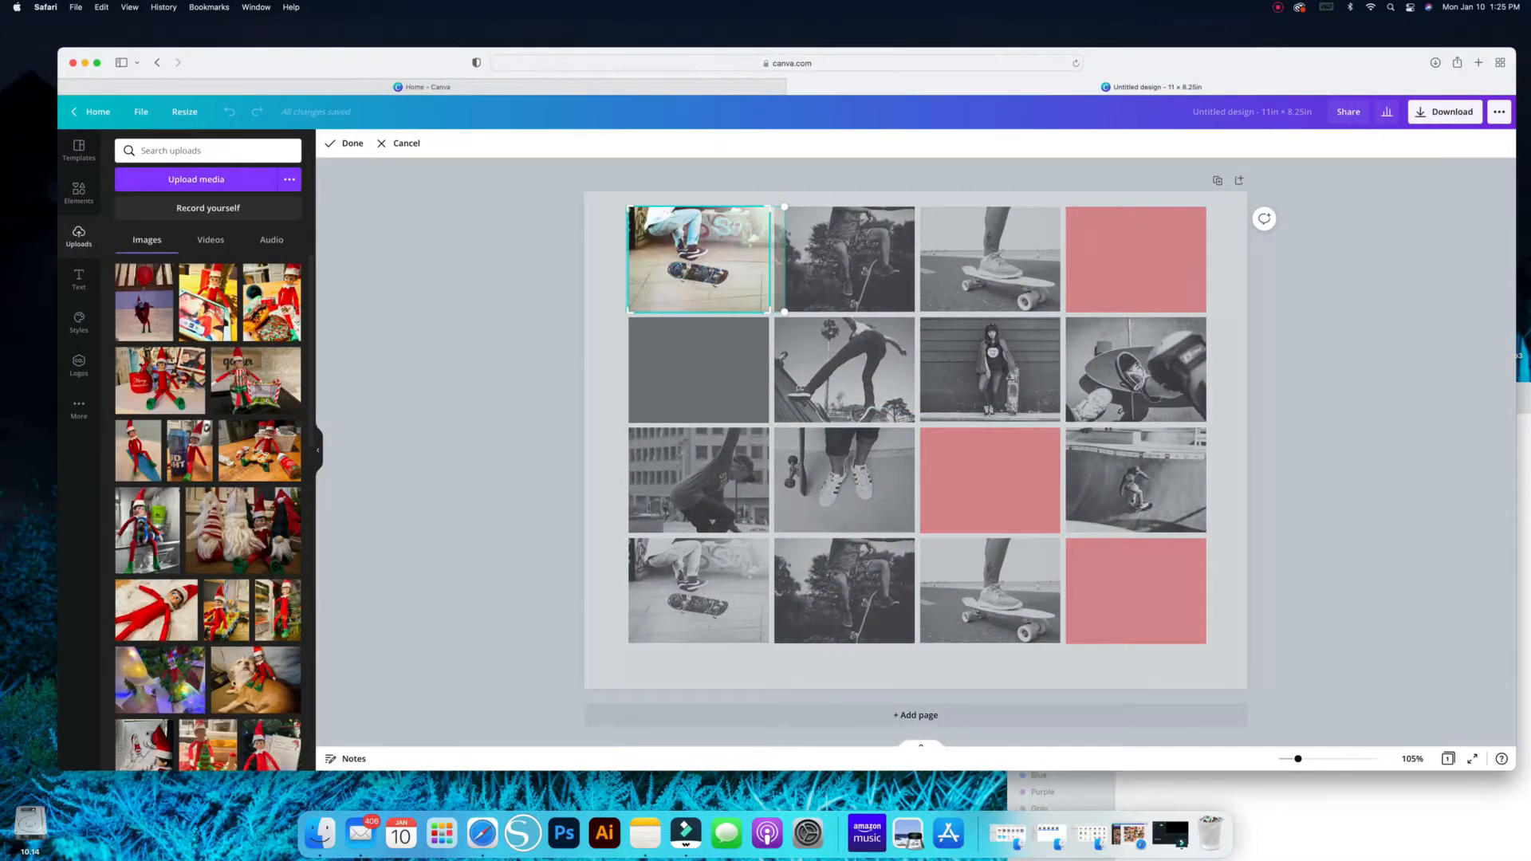
{"action": "left_click_drag", "start_coordinate": [160, 379], "coordinate": [699, 334]}
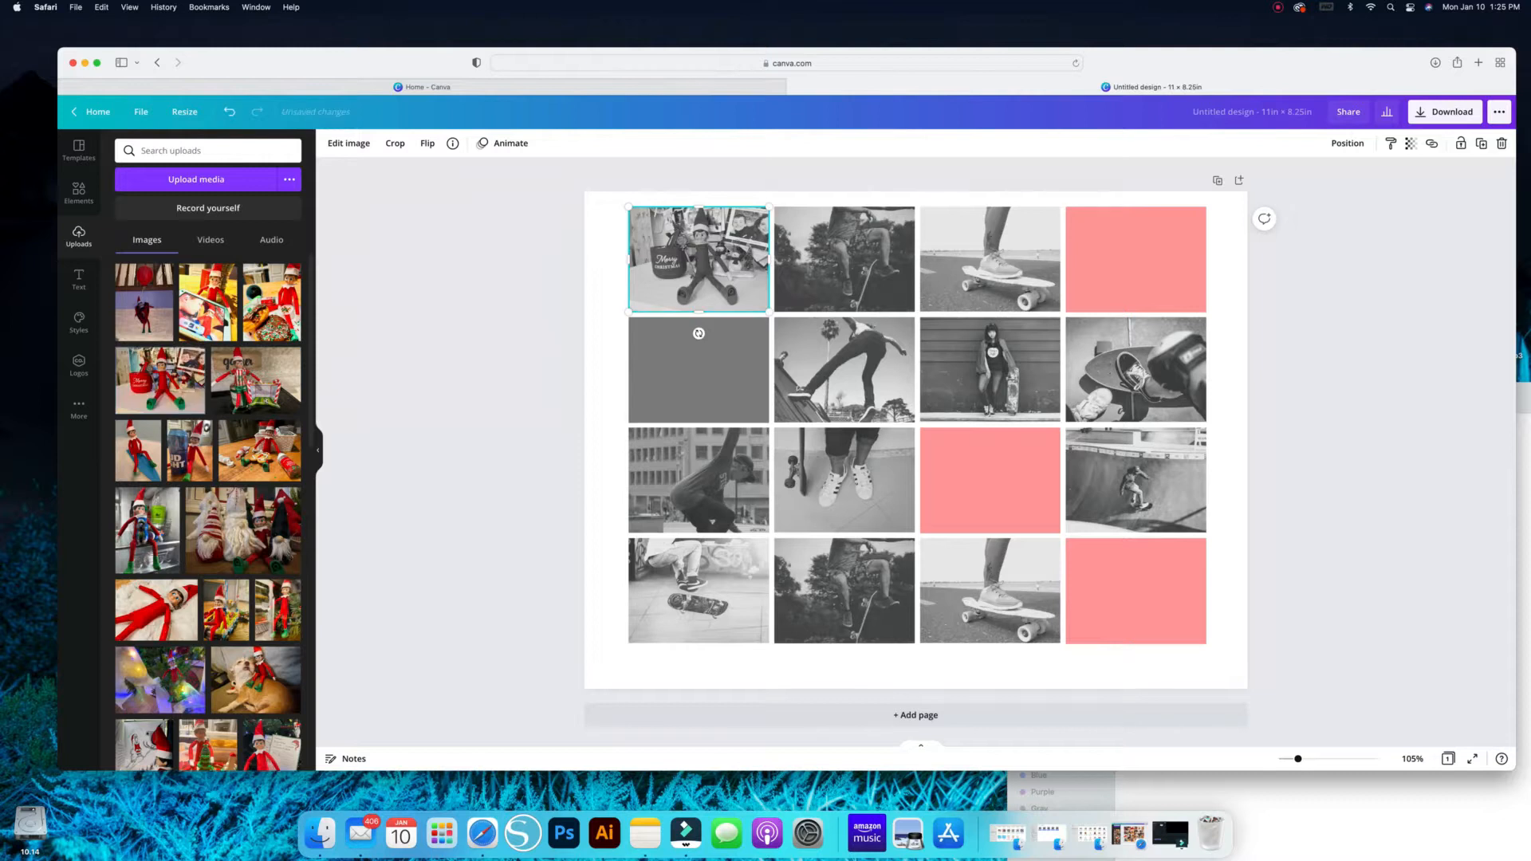
Step: Remove the black-and-white look from the elf photo by setting its Photogenic effect to None
{"action": "left_click", "coordinate": [349, 143]}
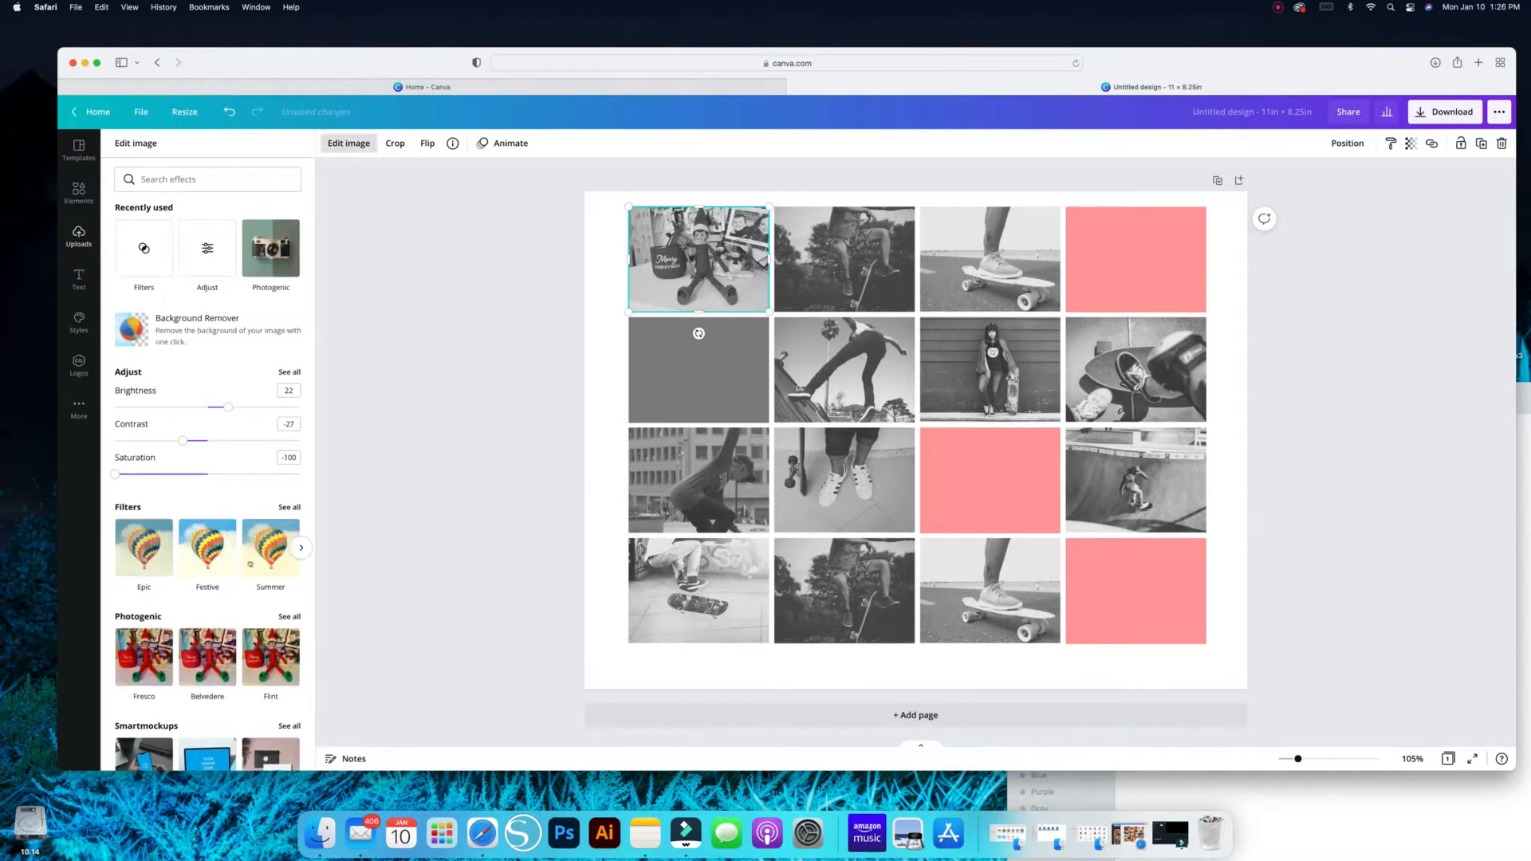
{"action": "left_click", "coordinate": [289, 616]}
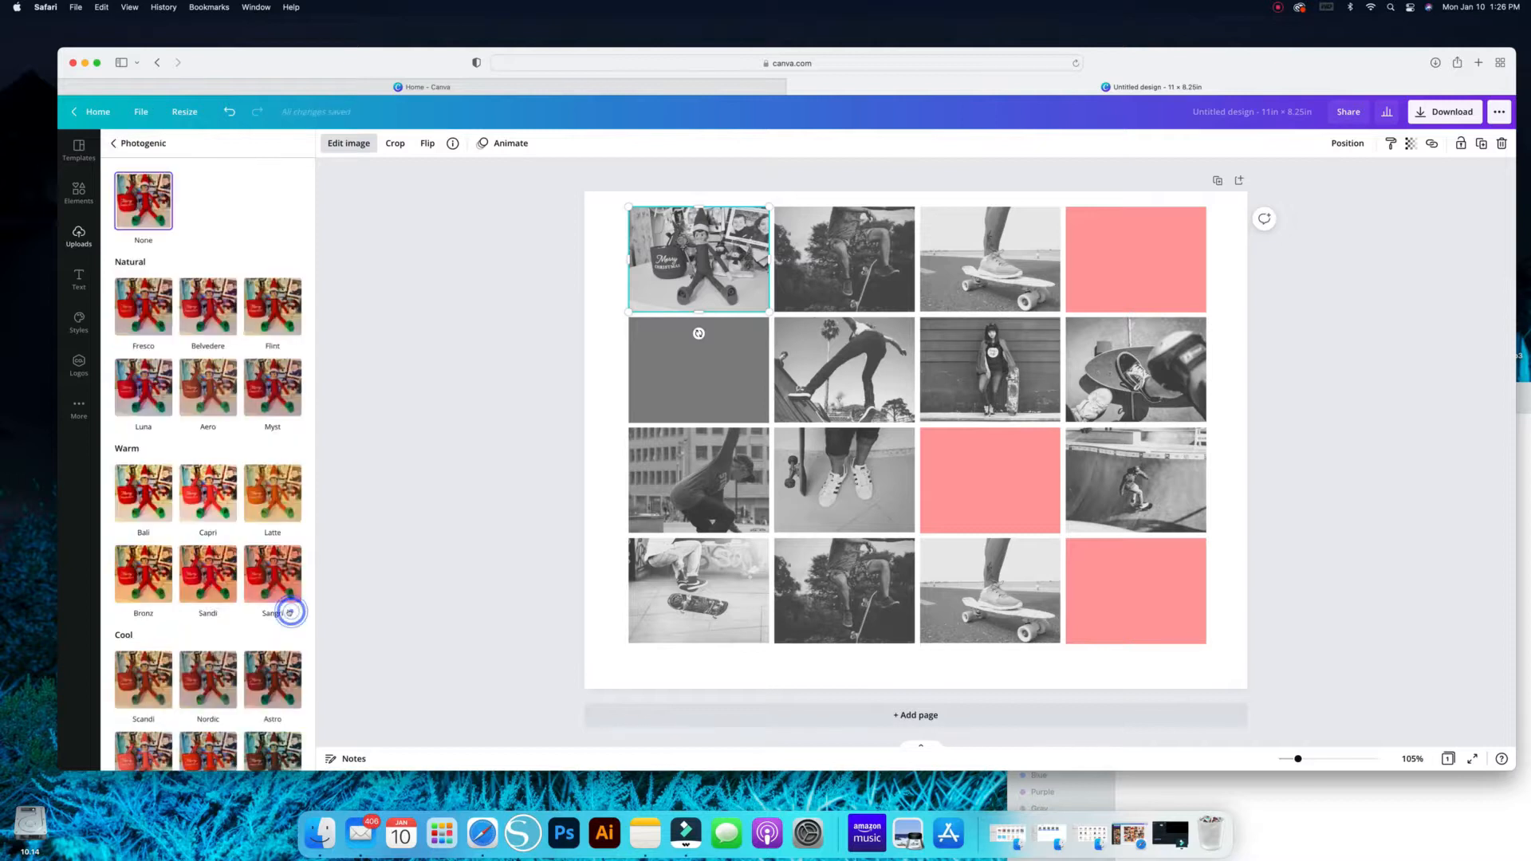
{"action": "left_click", "coordinate": [143, 188]}
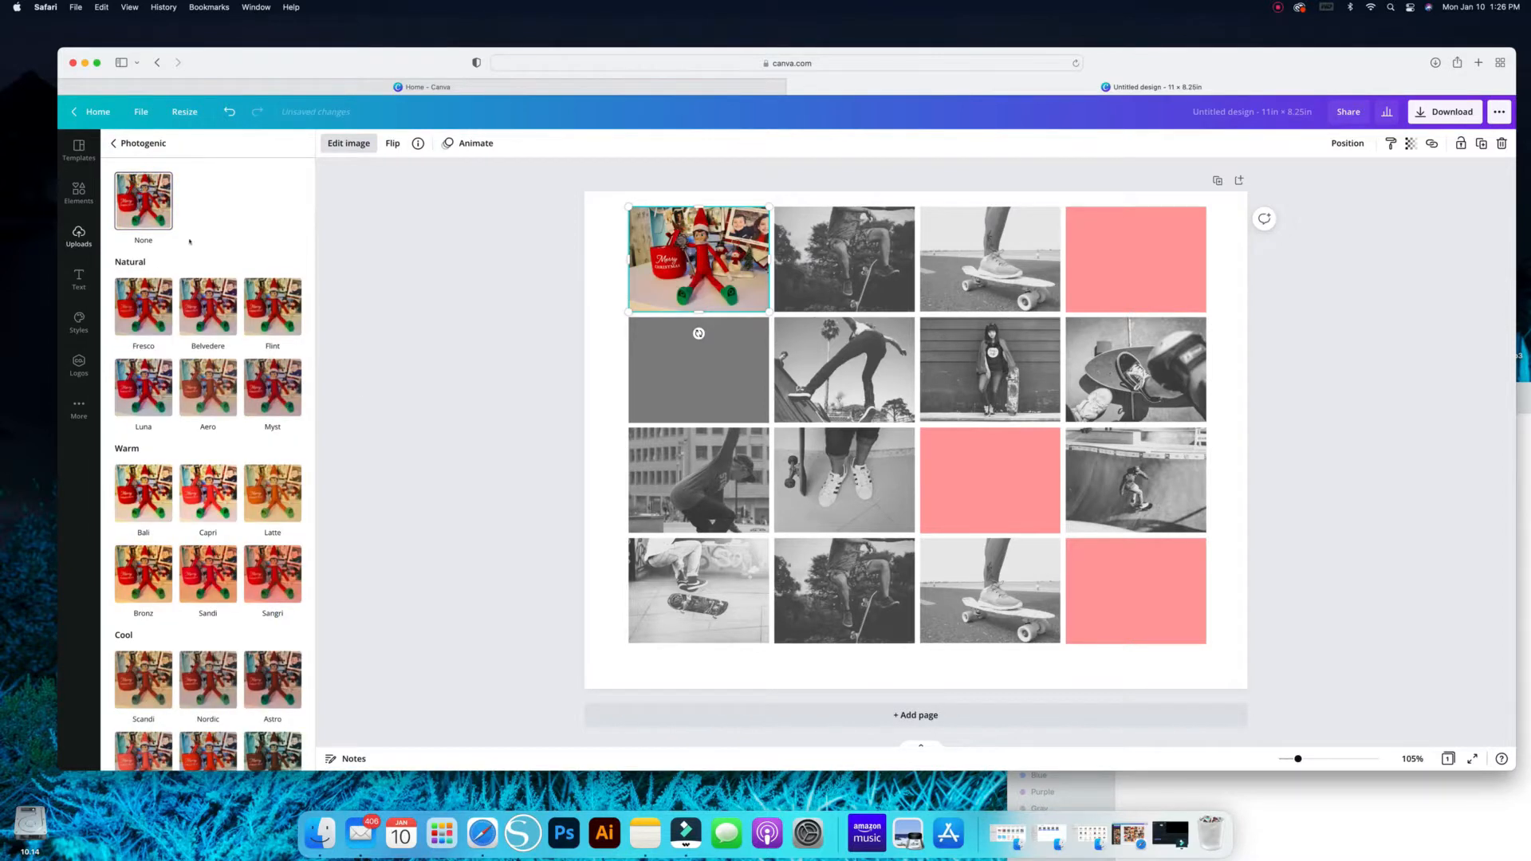
Step: Try the Bali, Aria and Polar Photogenic effects on the first tile's elf photo, returning it to None
{"action": "left_click", "coordinate": [144, 495]}
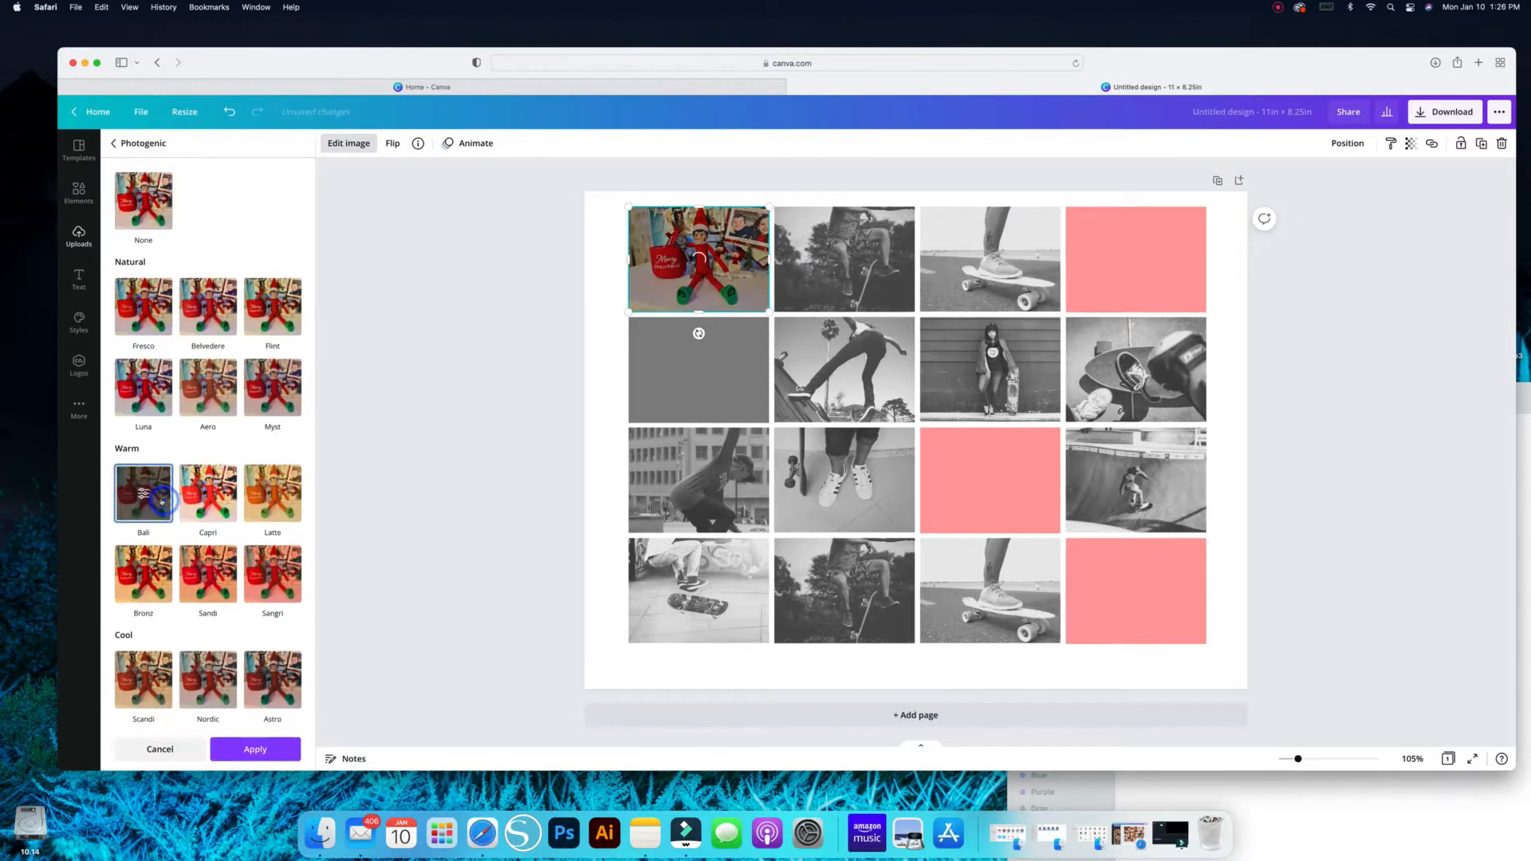
{"action": "scroll", "coordinate": [197, 639], "scroll_direction": "down", "scroll_amount": 2}
{"action": "scroll", "coordinate": [198, 639], "scroll_direction": "down", "scroll_amount": 5}
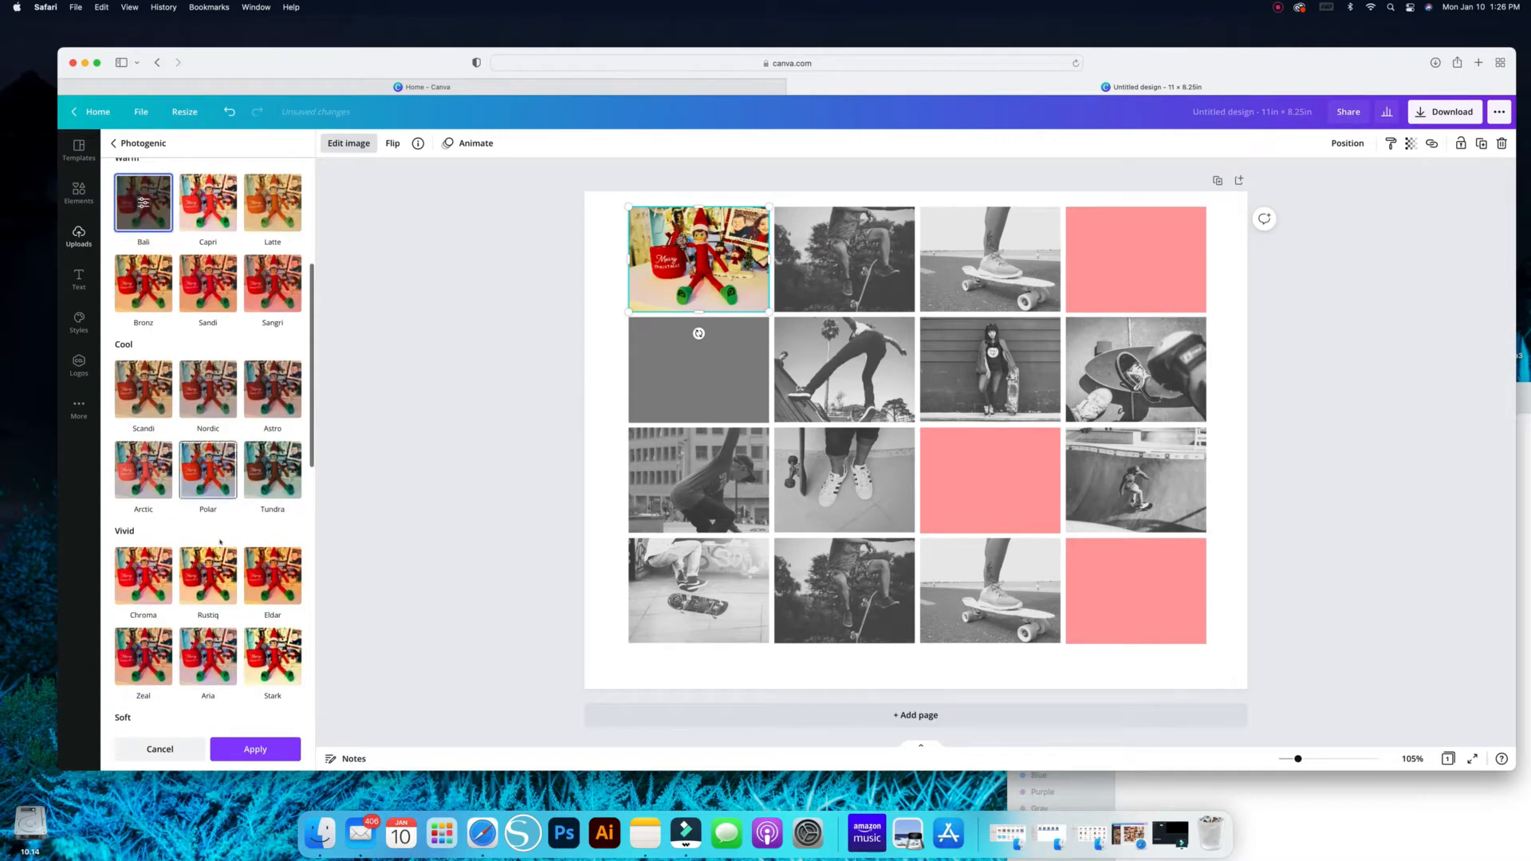
{"action": "left_click", "coordinate": [209, 657]}
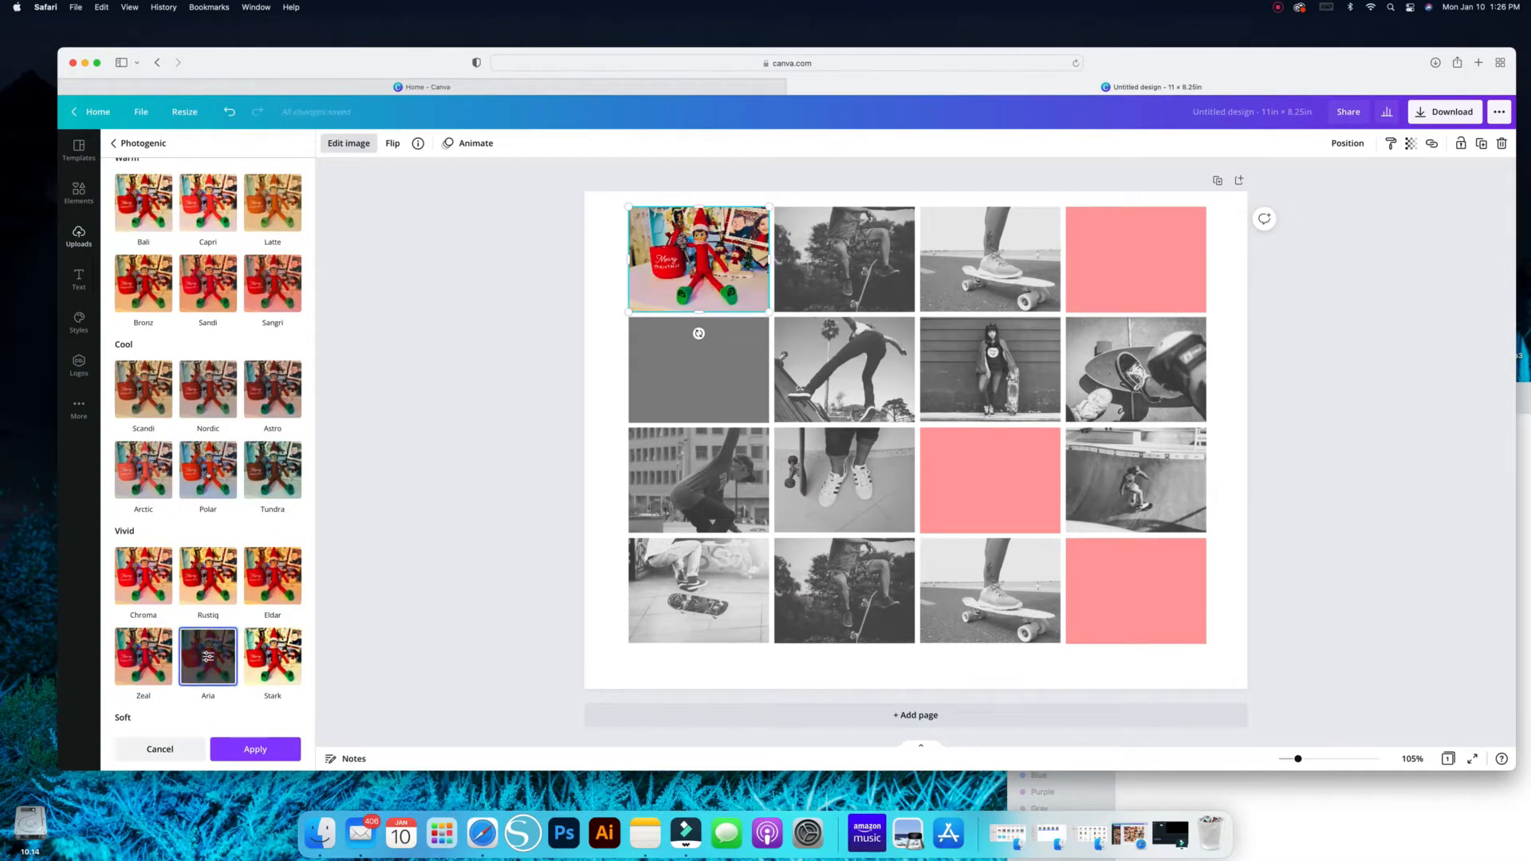
{"action": "left_click", "coordinate": [208, 472]}
{"action": "scroll", "coordinate": [208, 447], "scroll_direction": "up", "scroll_amount": 7}
{"action": "left_click", "coordinate": [150, 201]}
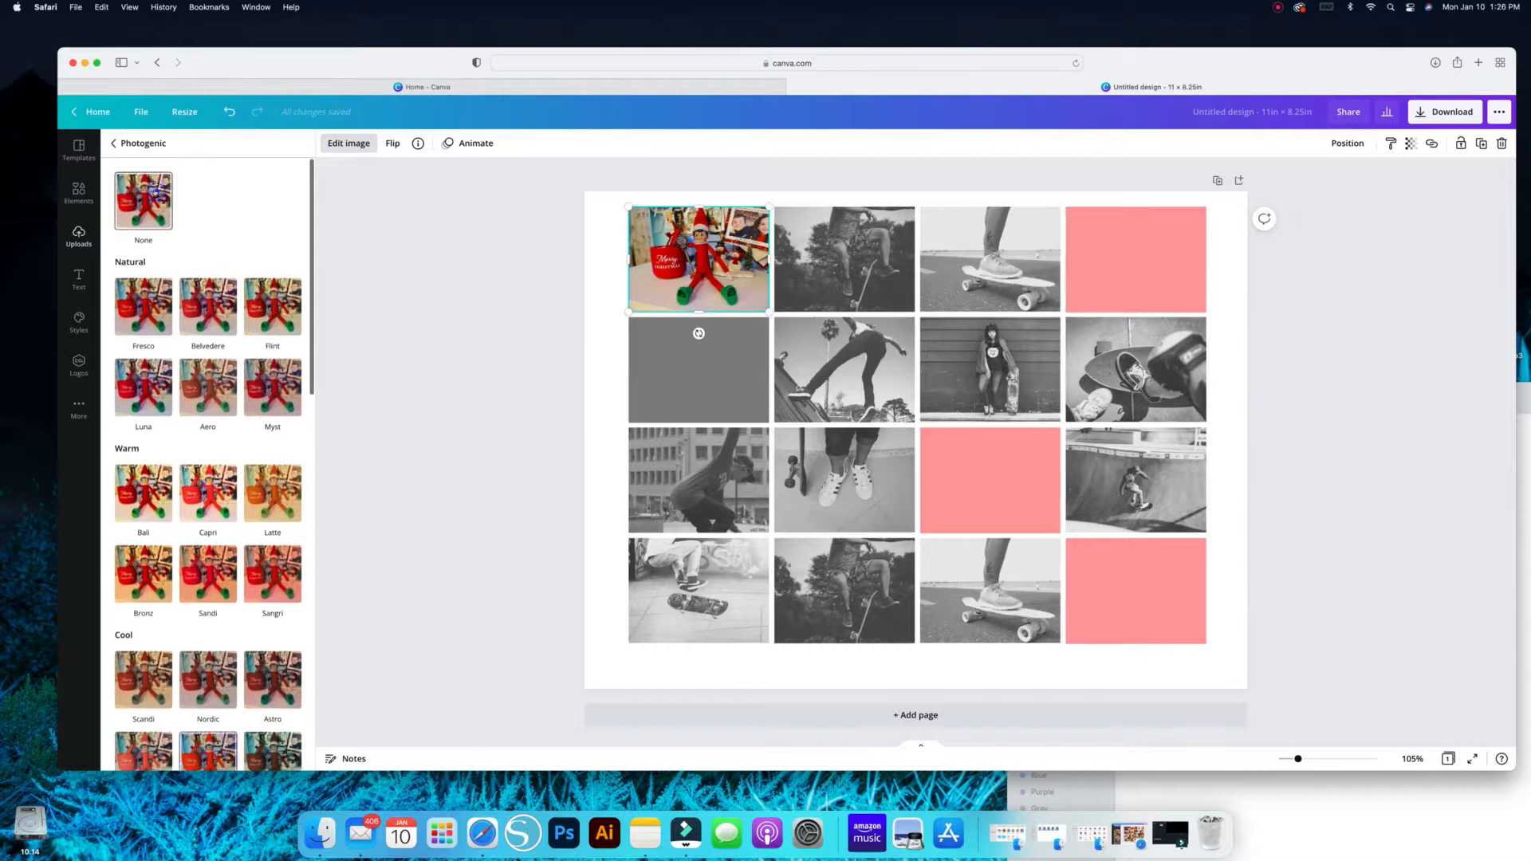
{"action": "left_click", "coordinate": [507, 252]}
{"action": "left_click", "coordinate": [508, 253]}
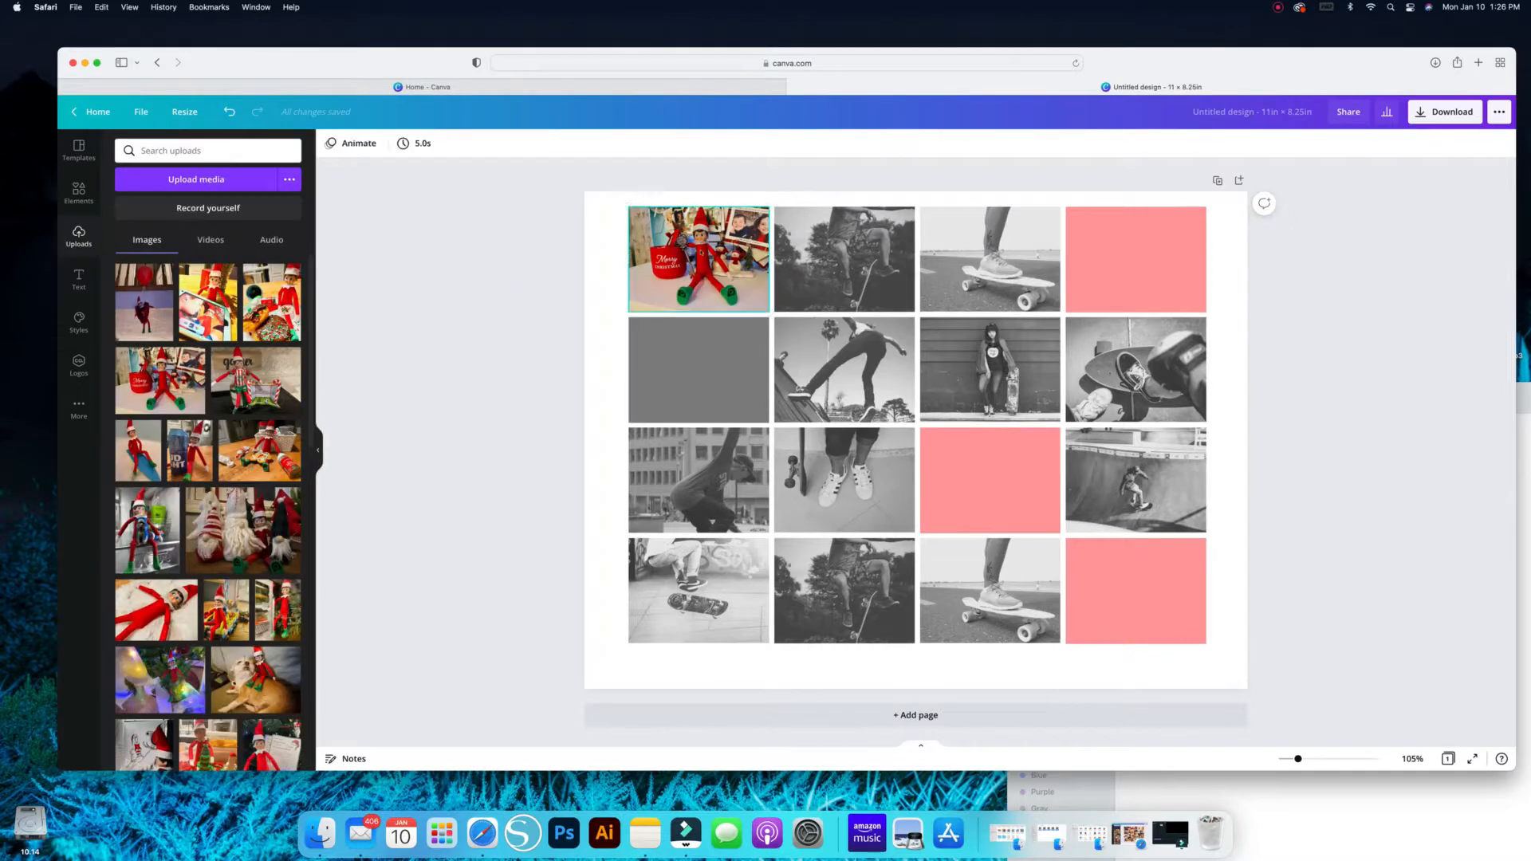
Step: Replace the skateboarder picture in the top row's second tile with the uploaded photo of the elf at the snack table
{"action": "double_click", "coordinate": [850, 264]}
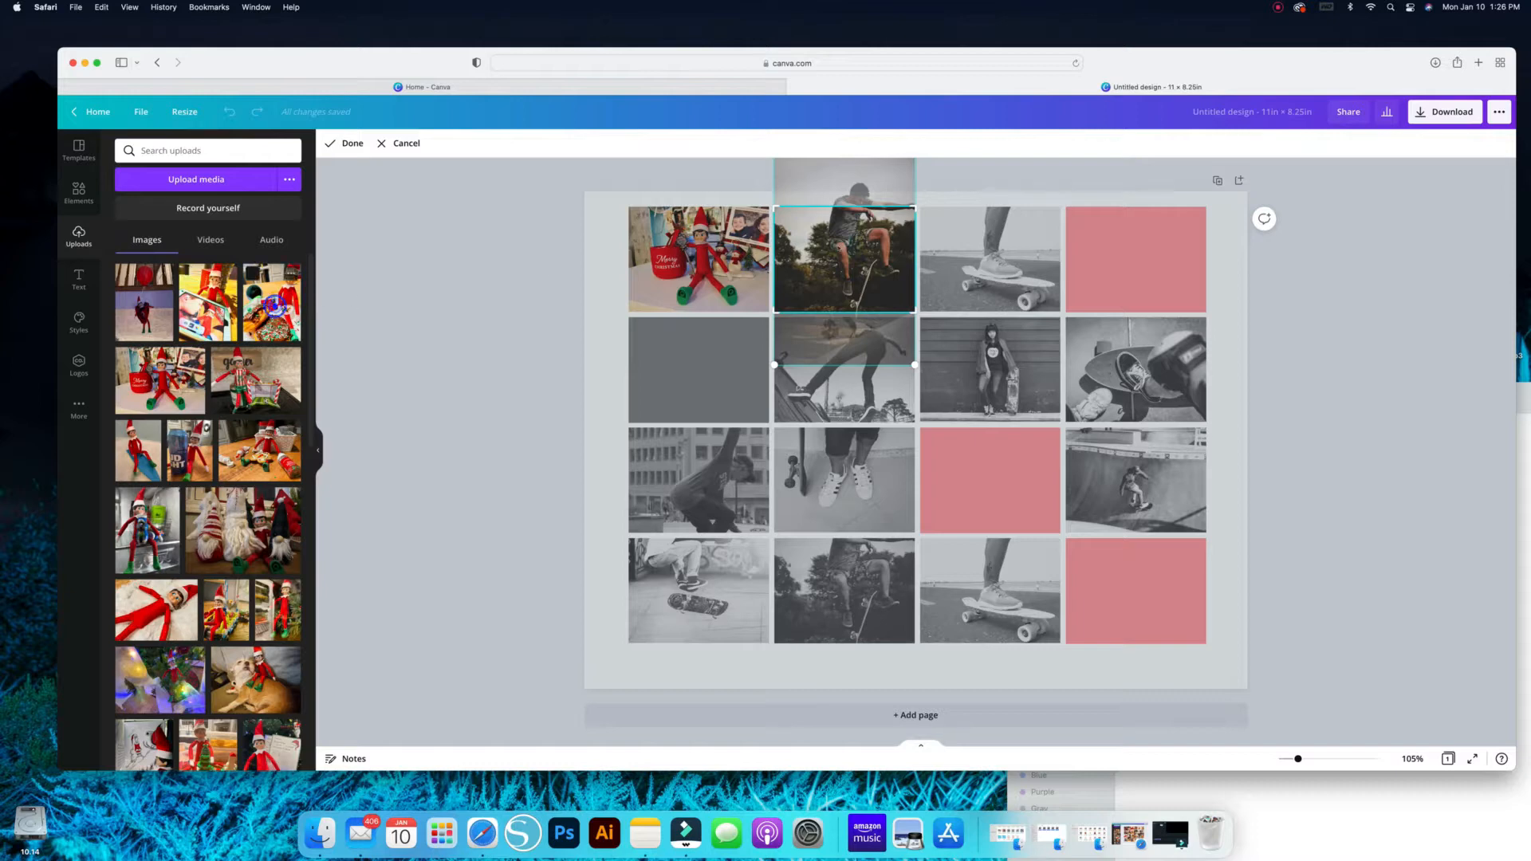
{"action": "left_click_drag", "start_coordinate": [271, 301], "coordinate": [859, 277]}
{"action": "double_click", "coordinate": [864, 250]}
{"action": "left_click", "coordinate": [553, 275]}
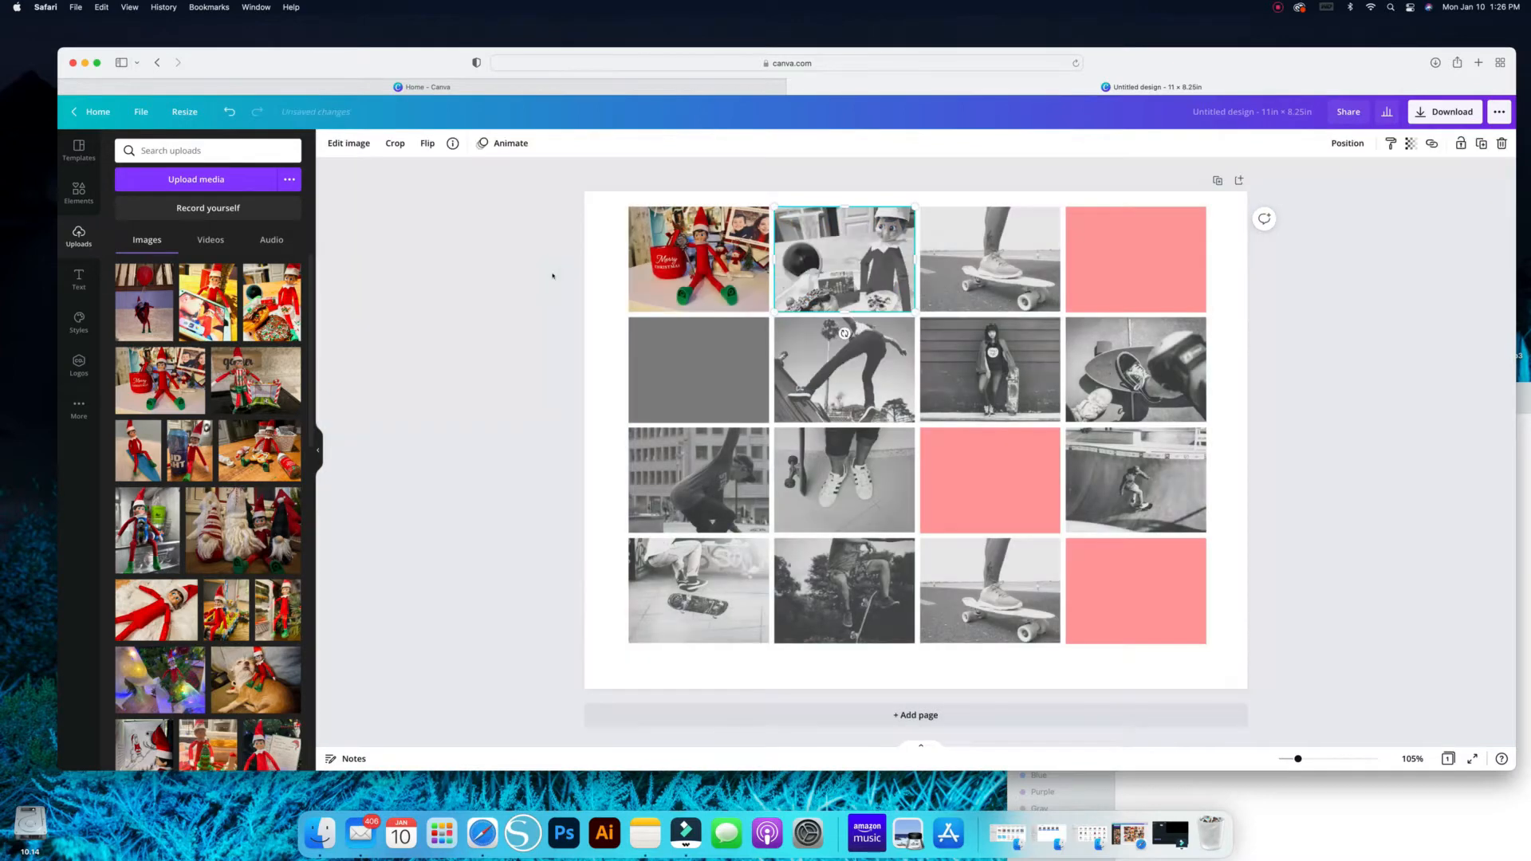
Step: Remove the black-and-white look from the second tile's elf photo through the Photogenic effects
{"action": "left_click", "coordinate": [351, 146]}
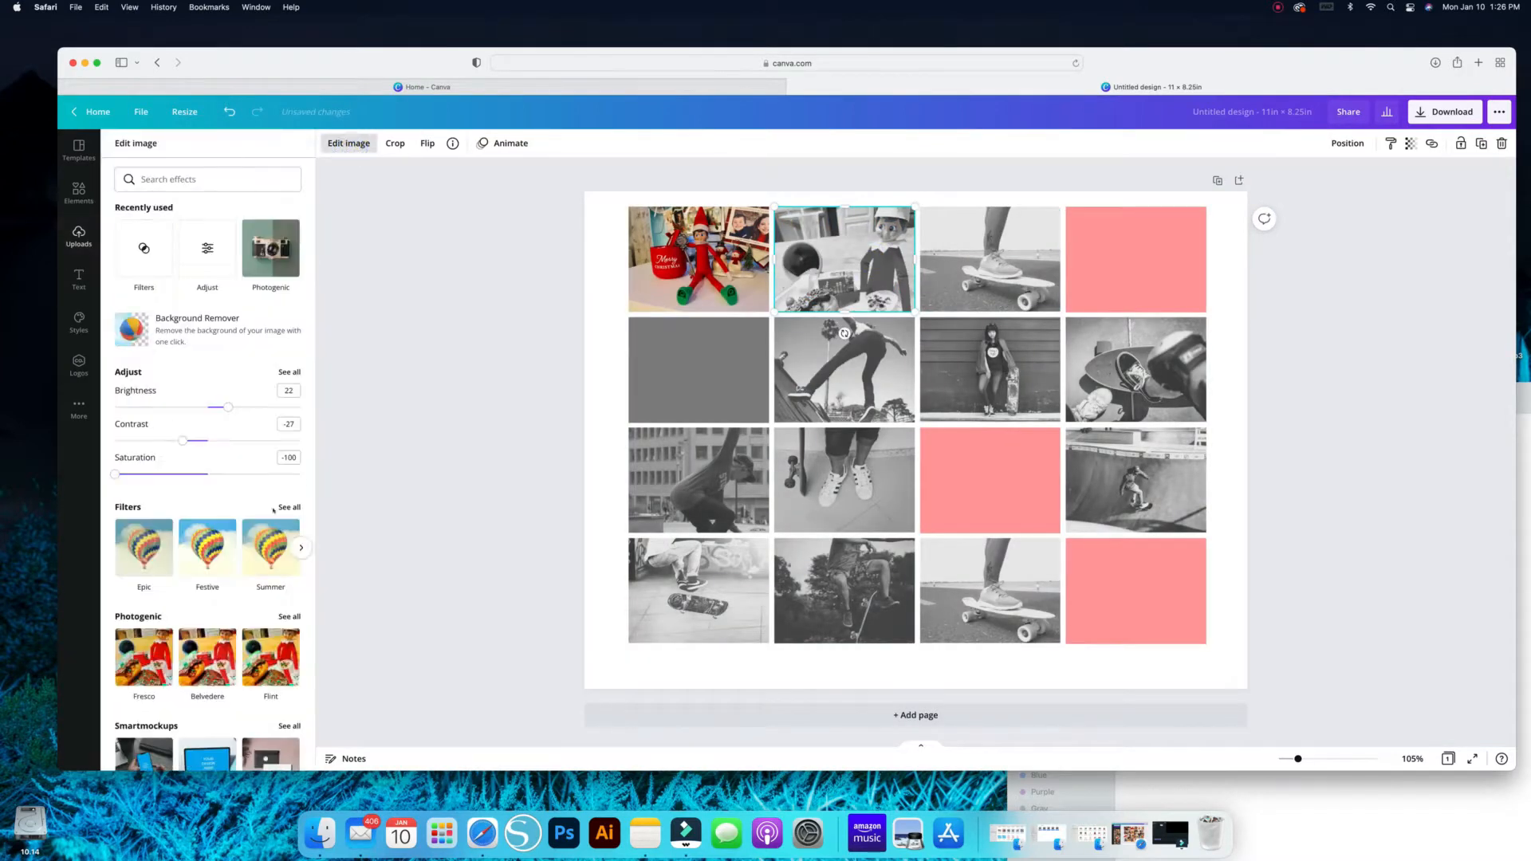
{"action": "left_click", "coordinate": [289, 615]}
{"action": "left_click", "coordinate": [424, 352]}
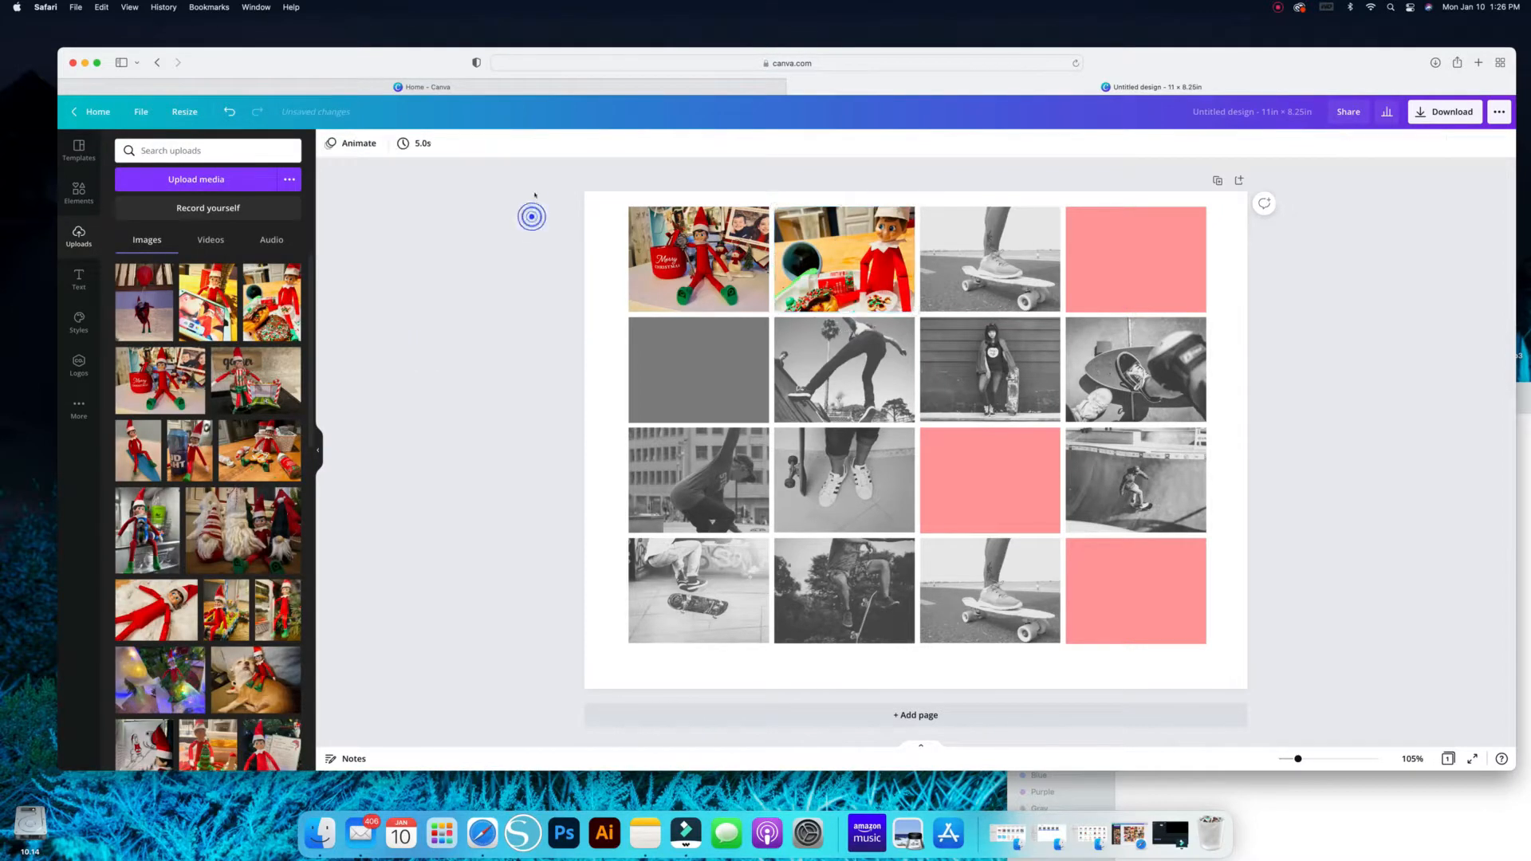
Step: Shrink the whole four-by-four tile grid proportionally and move it to the page's upper-left corner
{"action": "left_click_drag", "start_coordinate": [541, 188], "coordinate": [1285, 709]}
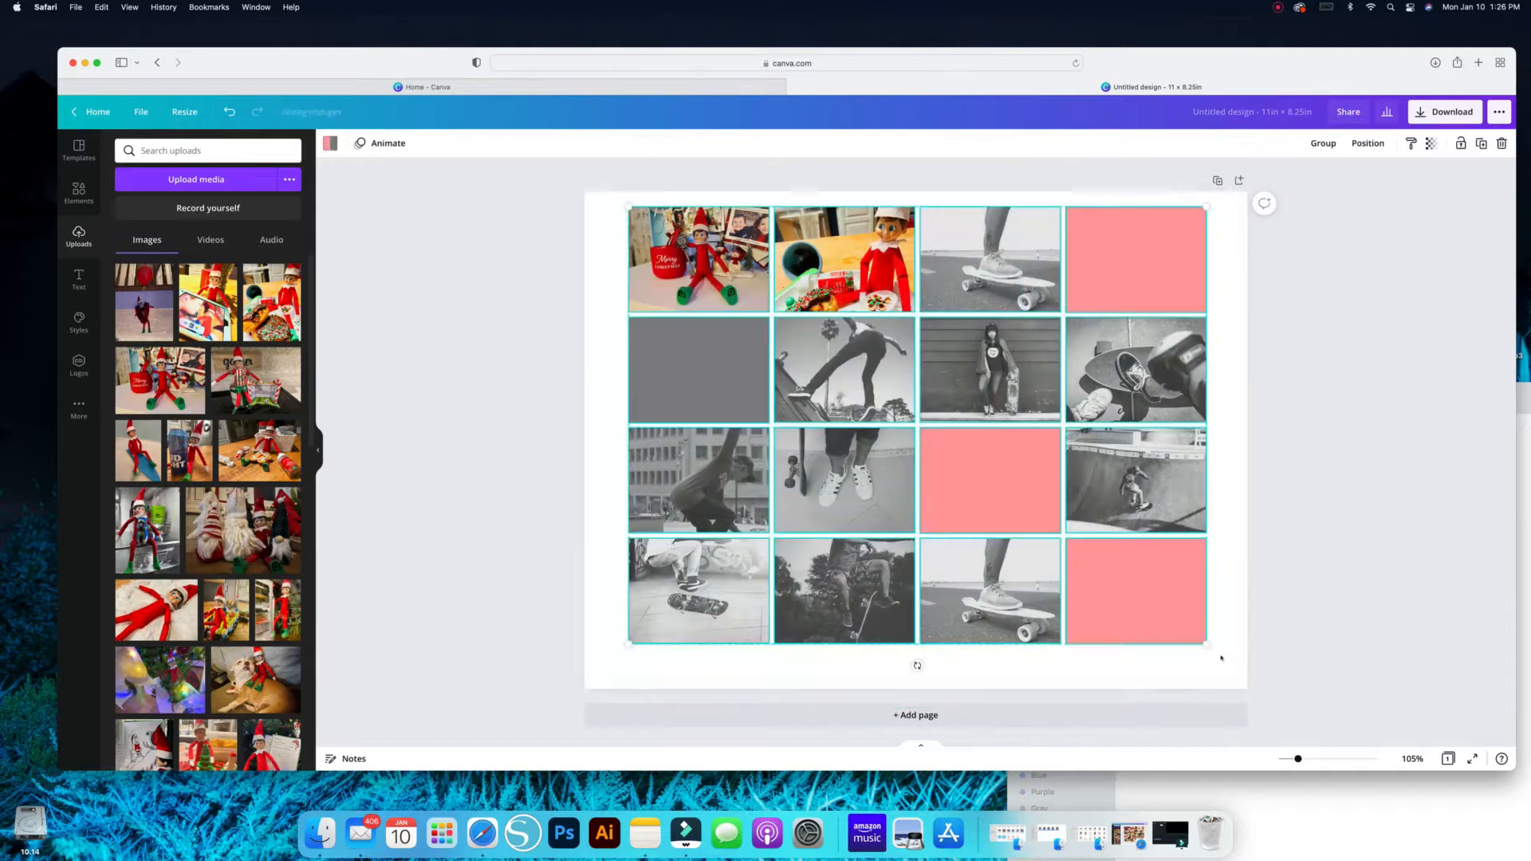
{"action": "left_click_drag", "start_coordinate": [1207, 645], "coordinate": [1099, 566]}
{"action": "left_click", "coordinate": [1023, 225]}
{"action": "left_click_drag", "start_coordinate": [1023, 225], "coordinate": [993, 220]}
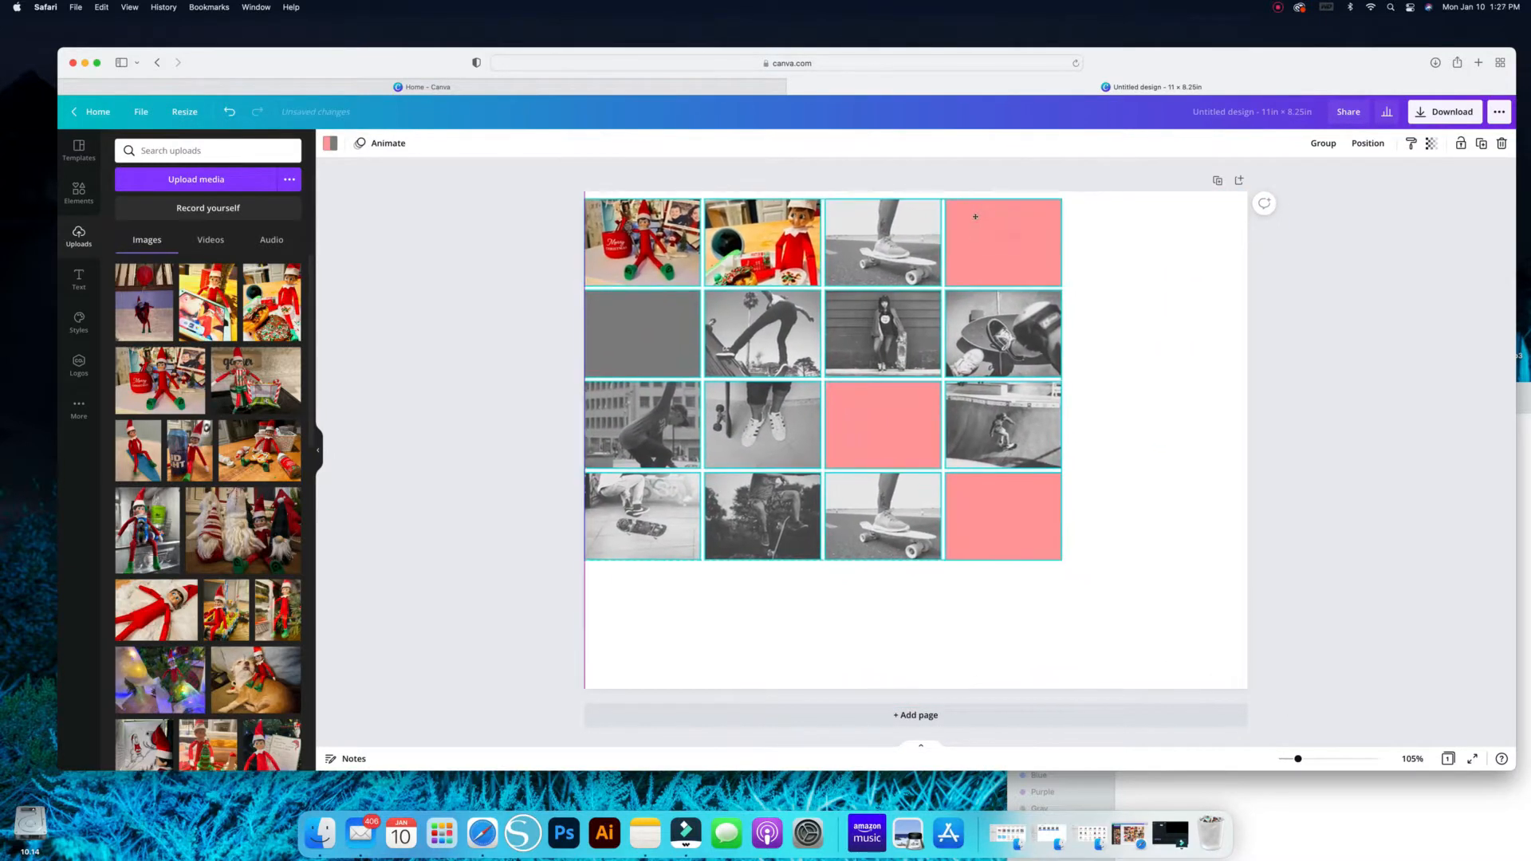
Step: Duplicate the grid's fourth column of tiles and place the copy beside it as a fifth column
{"action": "left_click", "coordinate": [1134, 288]}
{"action": "left_click_drag", "start_coordinate": [1105, 592], "coordinate": [1116, 224]}
{"action": "left_click", "coordinate": [1225, 365]}
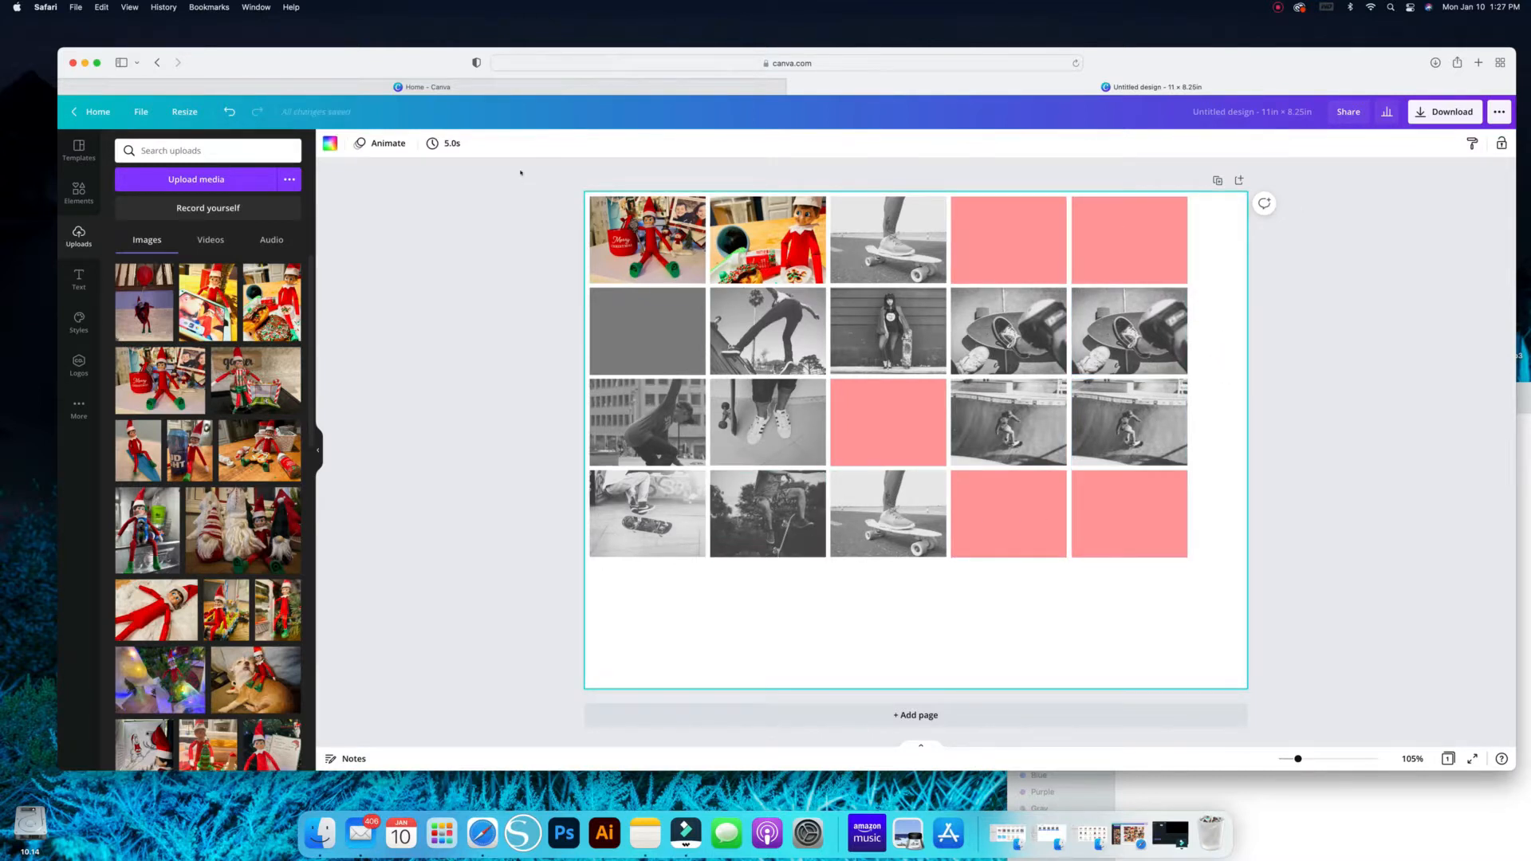
Step: Select all the tiles and enlarge the five-column grid proportionally to span nearly the full page width
{"action": "left_click", "coordinate": [556, 189]}
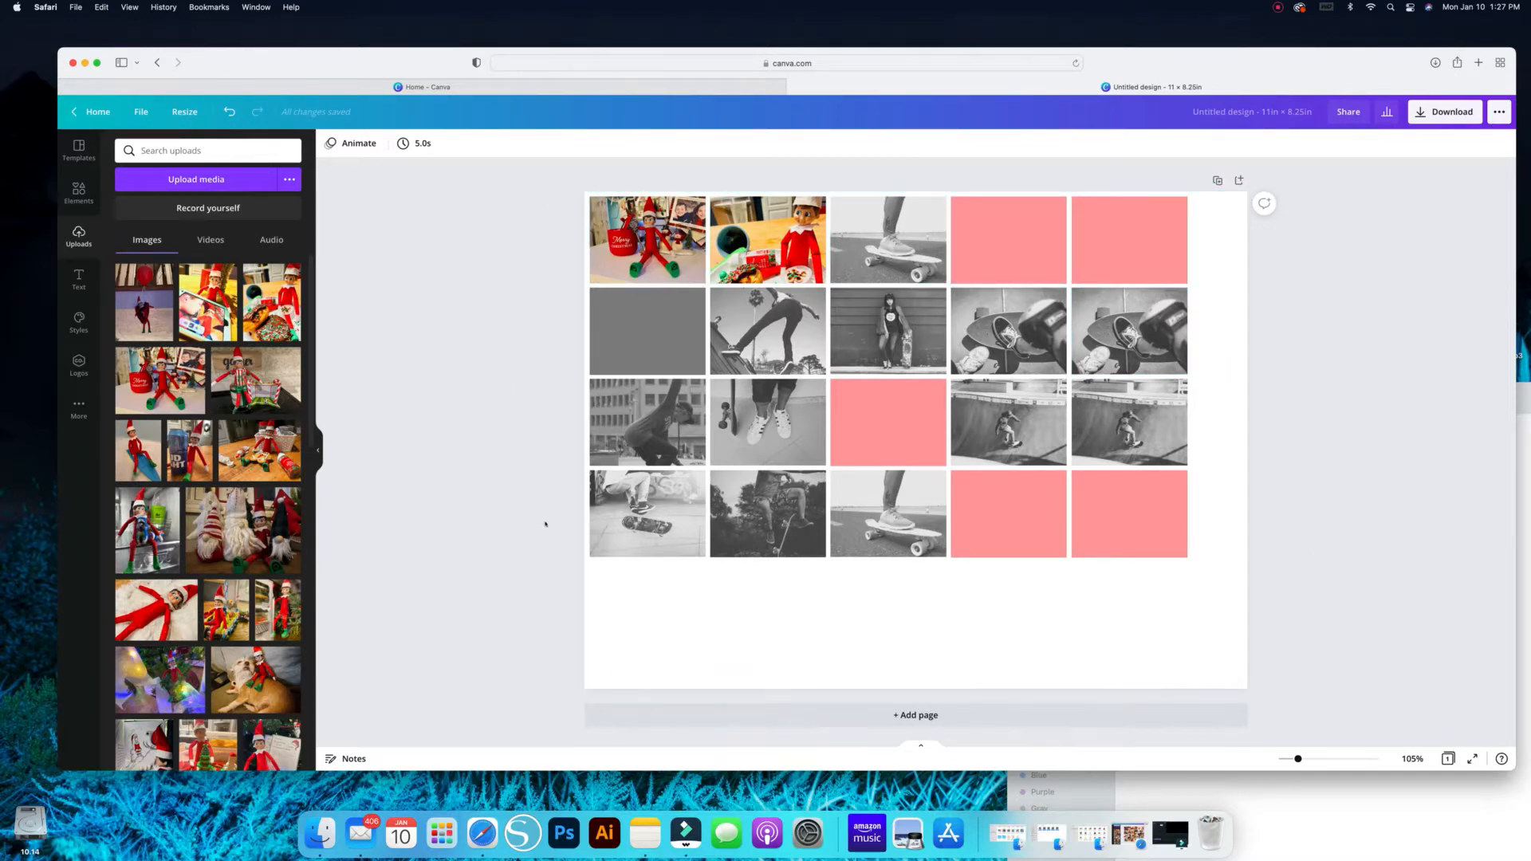
{"action": "left_click_drag", "start_coordinate": [546, 524], "coordinate": [1255, 588]}
{"action": "left_click", "coordinate": [748, 581]}
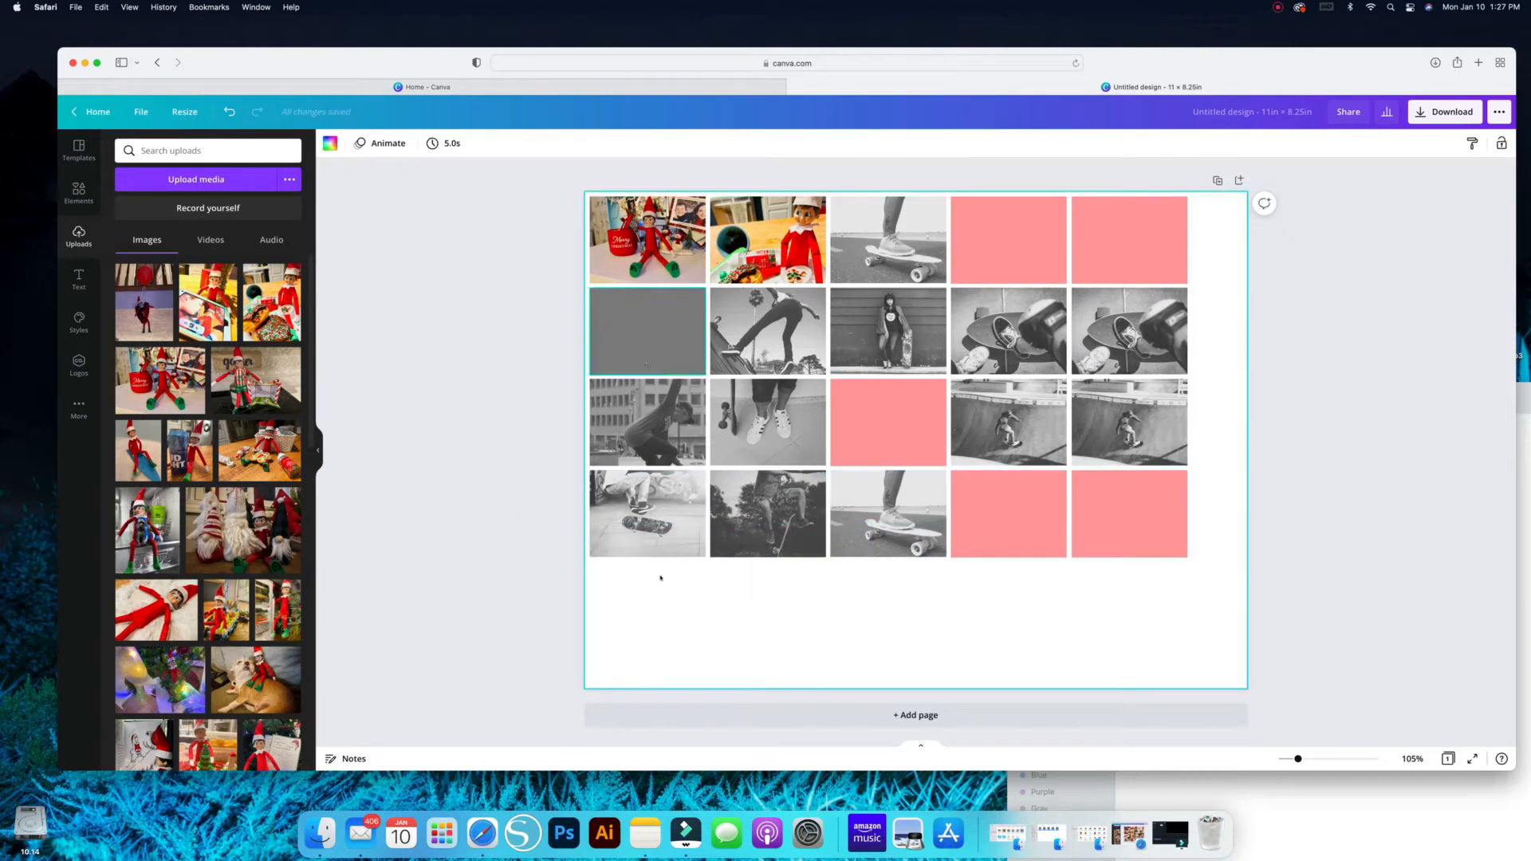
{"action": "left_click_drag", "start_coordinate": [563, 178], "coordinate": [1243, 583]}
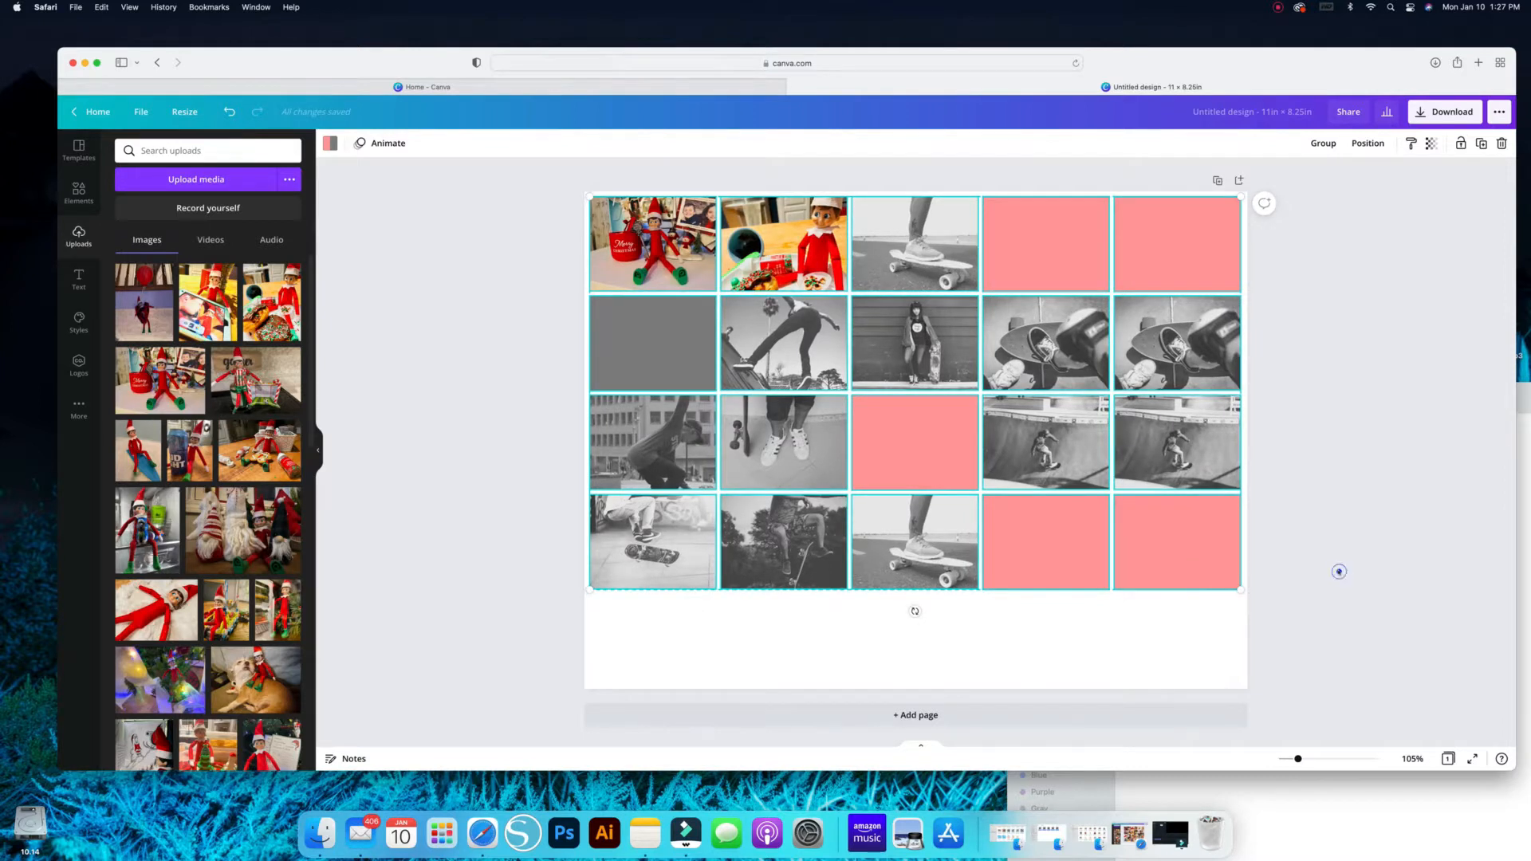
{"action": "left_click", "coordinate": [1339, 573]}
Step: Duplicate the fourth row of tiles and place the copy as a fifth row at the page's lower edge
{"action": "left_click_drag", "start_coordinate": [530, 519], "coordinate": [1333, 636]}
{"action": "left_click_drag", "start_coordinate": [1095, 582], "coordinate": [1107, 594]}
{"action": "left_click_drag", "start_coordinate": [927, 596], "coordinate": [914, 654]}
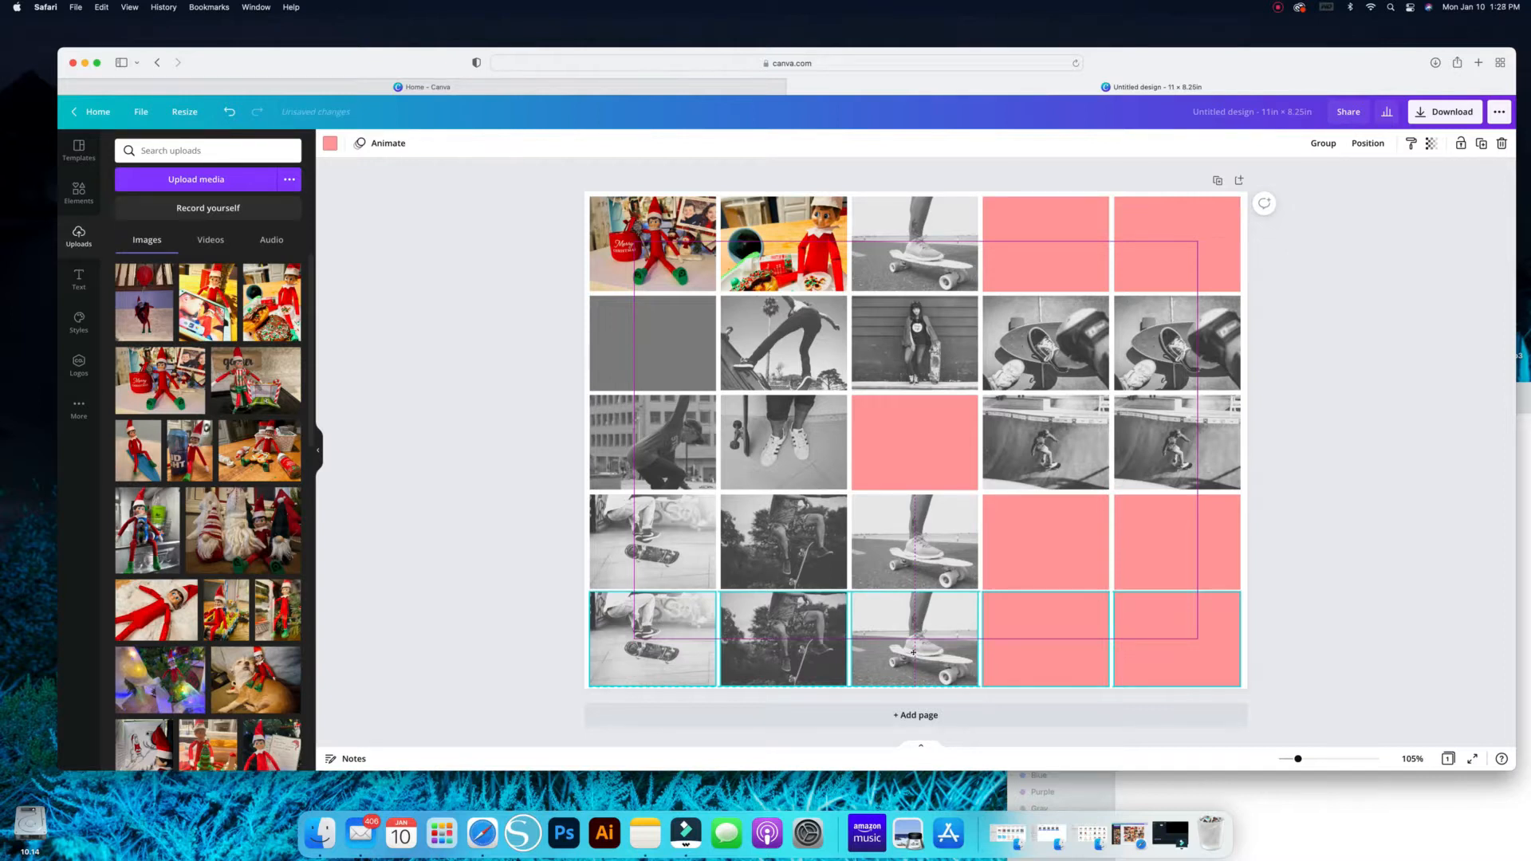
{"action": "left_click_drag", "start_coordinate": [913, 652], "coordinate": [913, 654]}
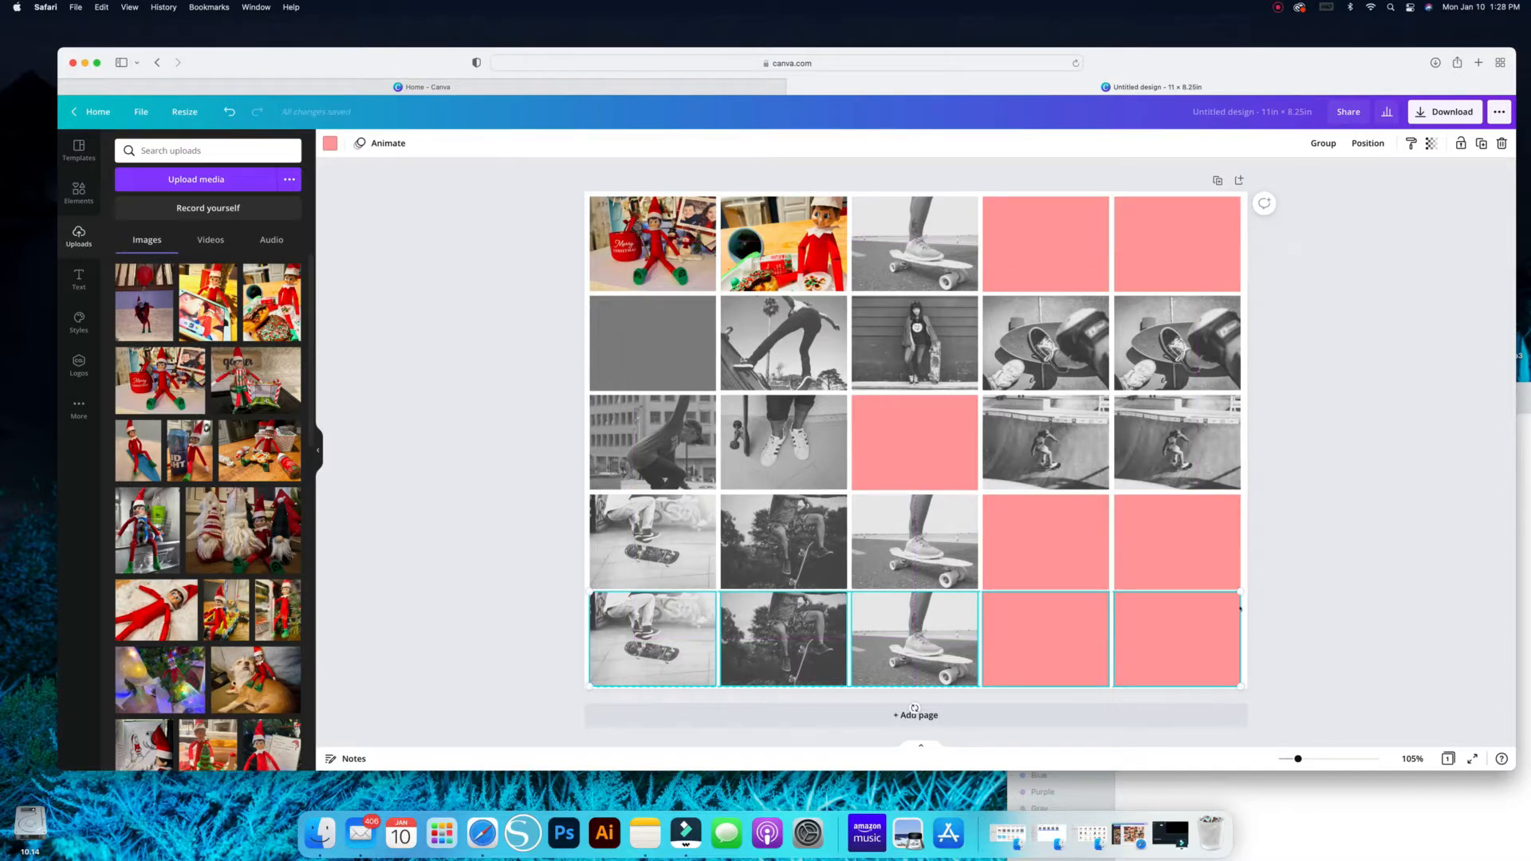
{"action": "left_click", "coordinate": [1335, 572]}
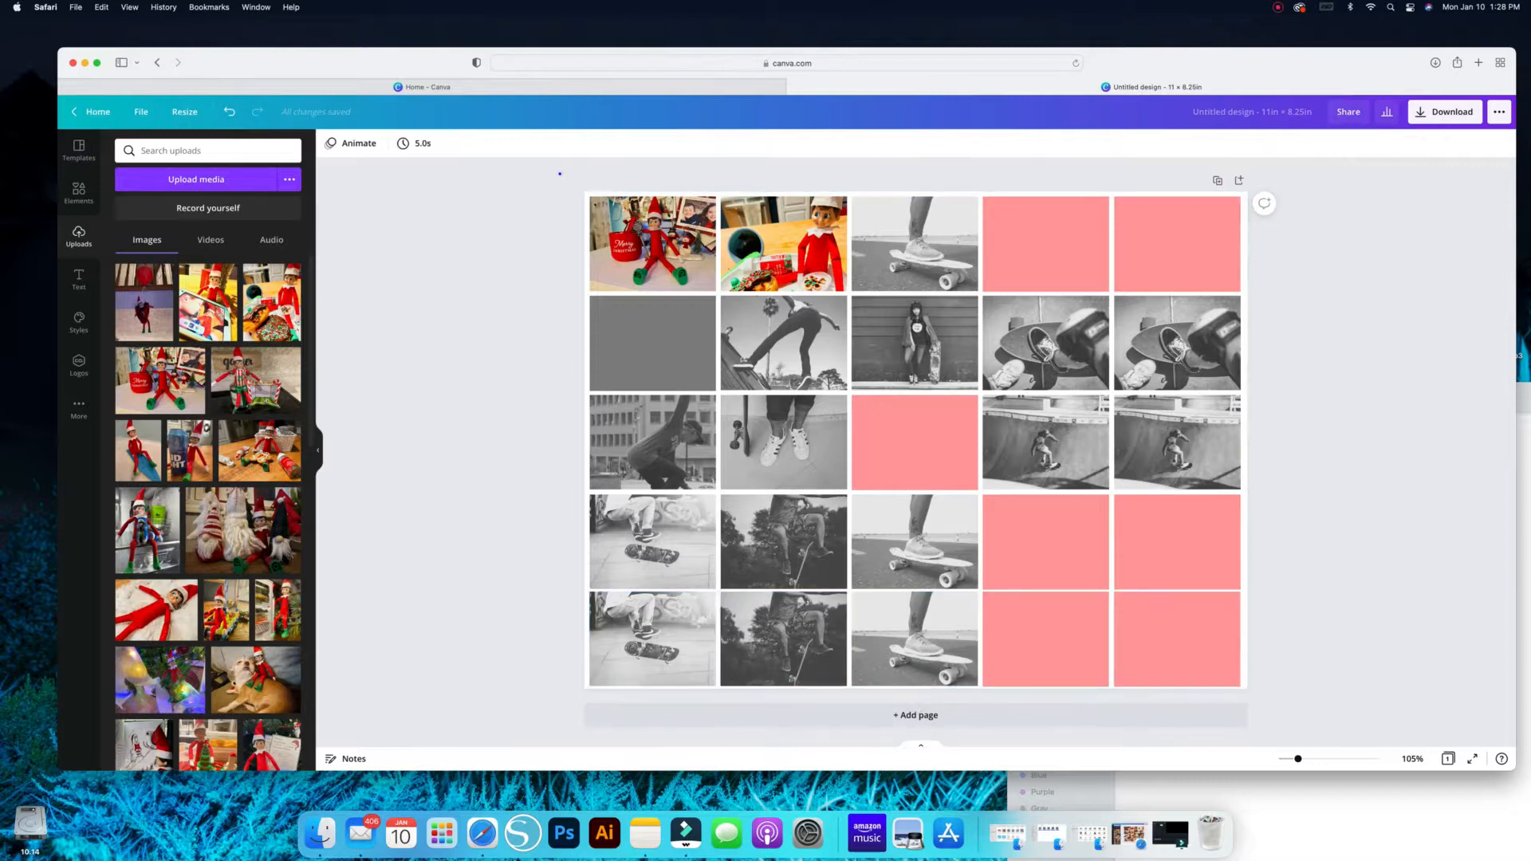
Step: Nudge the second row of tiles up until it touches the first row
{"action": "left_click_drag", "start_coordinate": [560, 172], "coordinate": [1246, 291]}
{"action": "left_click_drag", "start_coordinate": [1277, 402], "coordinate": [516, 338]}
{"action": "key", "text": "Up"}
{"action": "key", "text": "Up"}
{"action": "key", "text": "Up"}
{"action": "key", "text": "Up"}
{"action": "key", "text": "Up"}
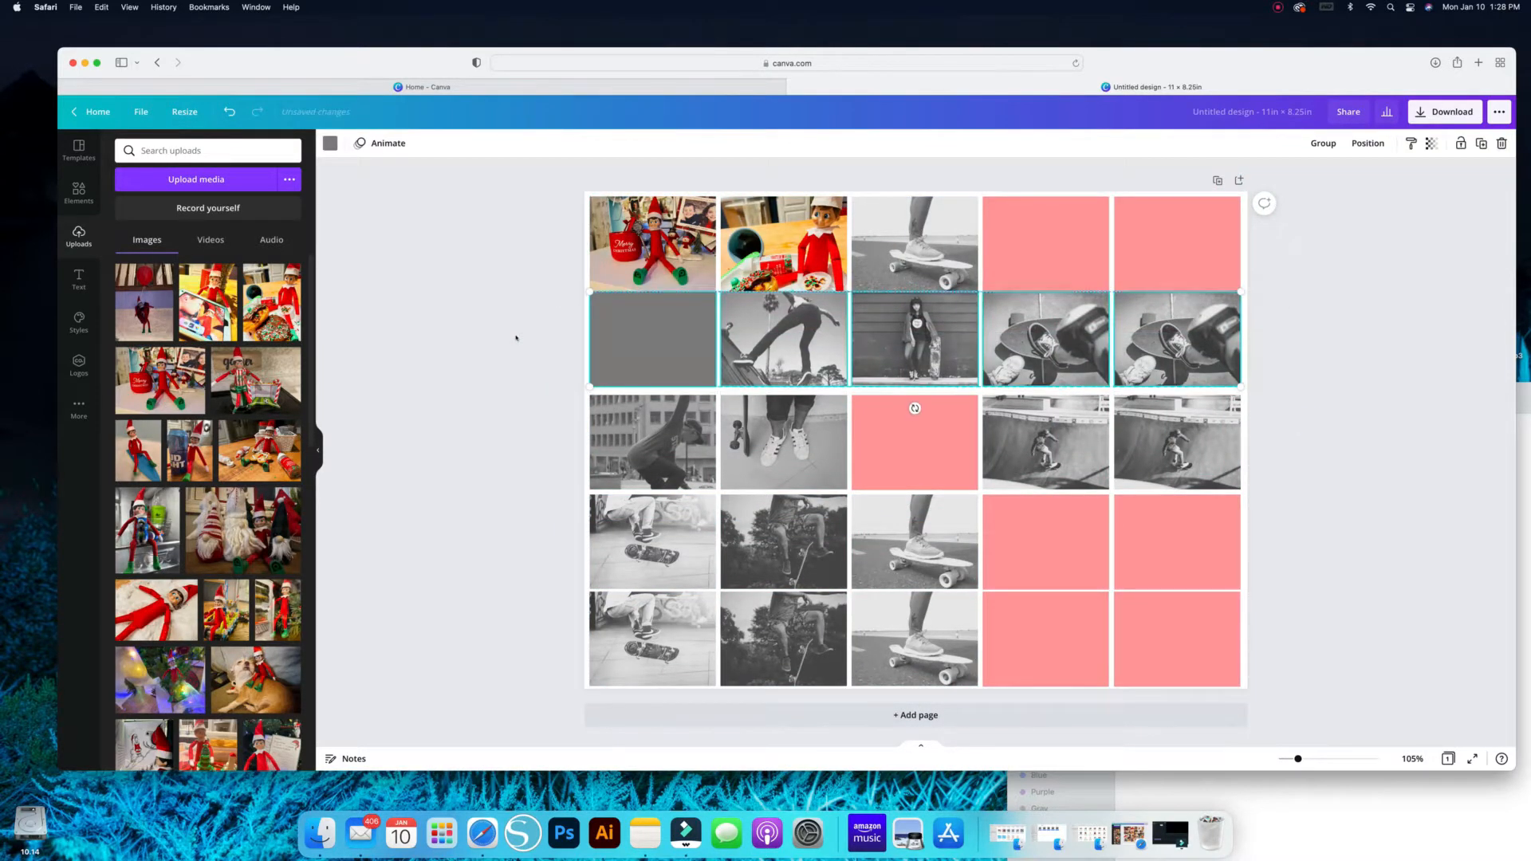
Step: Nudge the third row of tiles up against the second row
{"action": "left_click_drag", "start_coordinate": [508, 414], "coordinate": [1420, 473]}
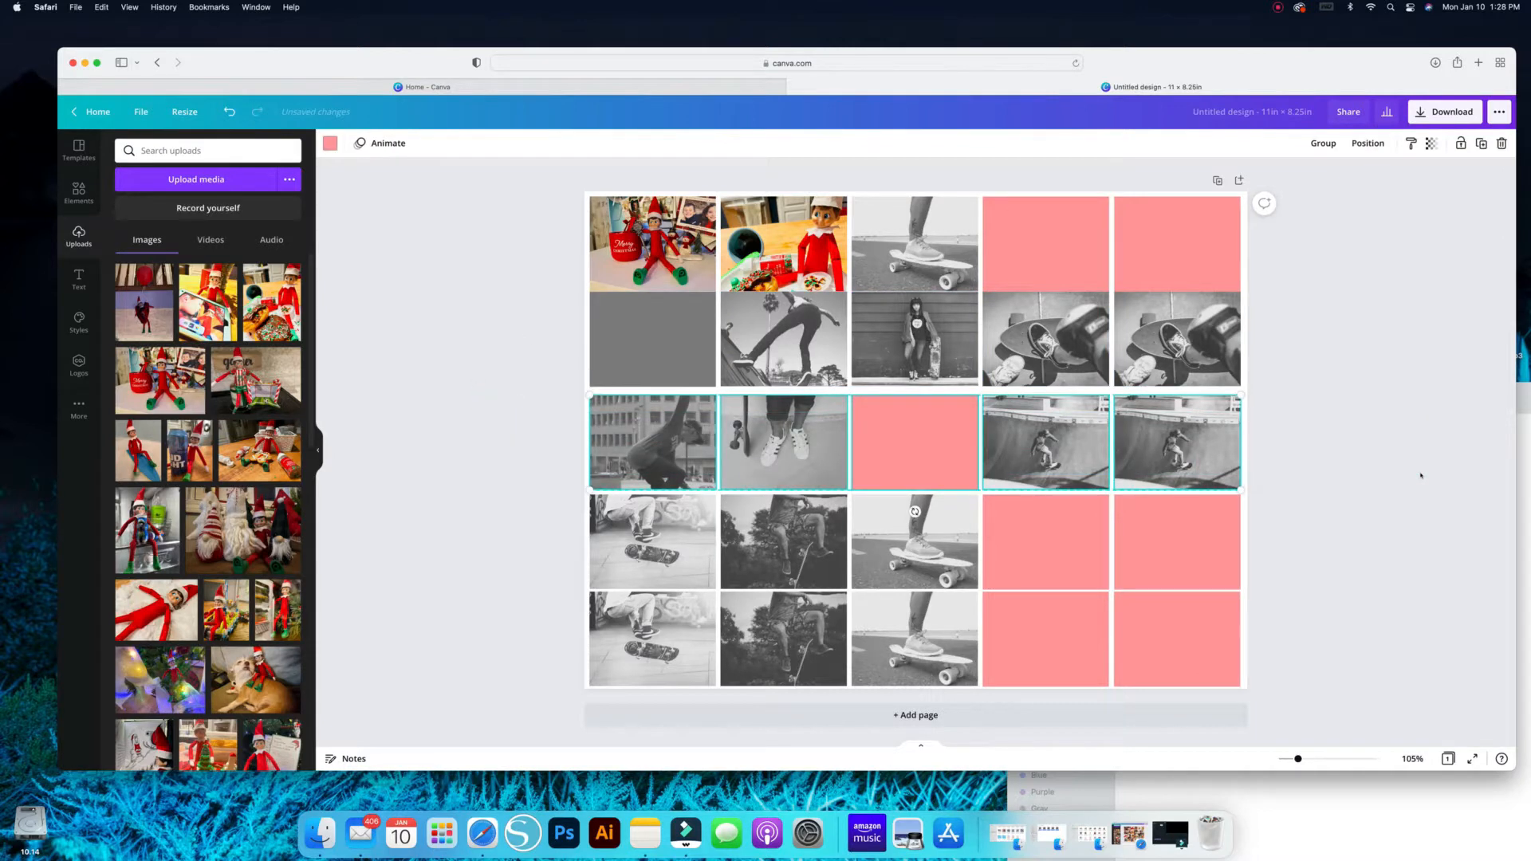
{"action": "key", "text": "Up"}
{"action": "key", "text": "Up"}
{"action": "key", "text": "Up"}
Step: Nudge the fourth row of tiles up until it meets the third row
{"action": "left_click_drag", "start_coordinate": [530, 524], "coordinate": [1308, 558]}
{"action": "key", "text": "Up"}
{"action": "key", "text": "Up"}
{"action": "key", "text": "Up"}
{"action": "key", "text": "Up"}
{"action": "key", "text": "Up"}
{"action": "key", "text": "Up"}
{"action": "key", "text": "Up"}
{"action": "key", "text": "Up"}
{"action": "key", "text": "Up"}
{"action": "key", "text": "Up"}
{"action": "key", "text": "Up"}
{"action": "key", "text": "Up"}
{"action": "key", "text": "Up"}
{"action": "key", "text": "Up"}
{"action": "key", "text": "Up"}
{"action": "key", "text": "Up"}
{"action": "key", "text": "Up"}
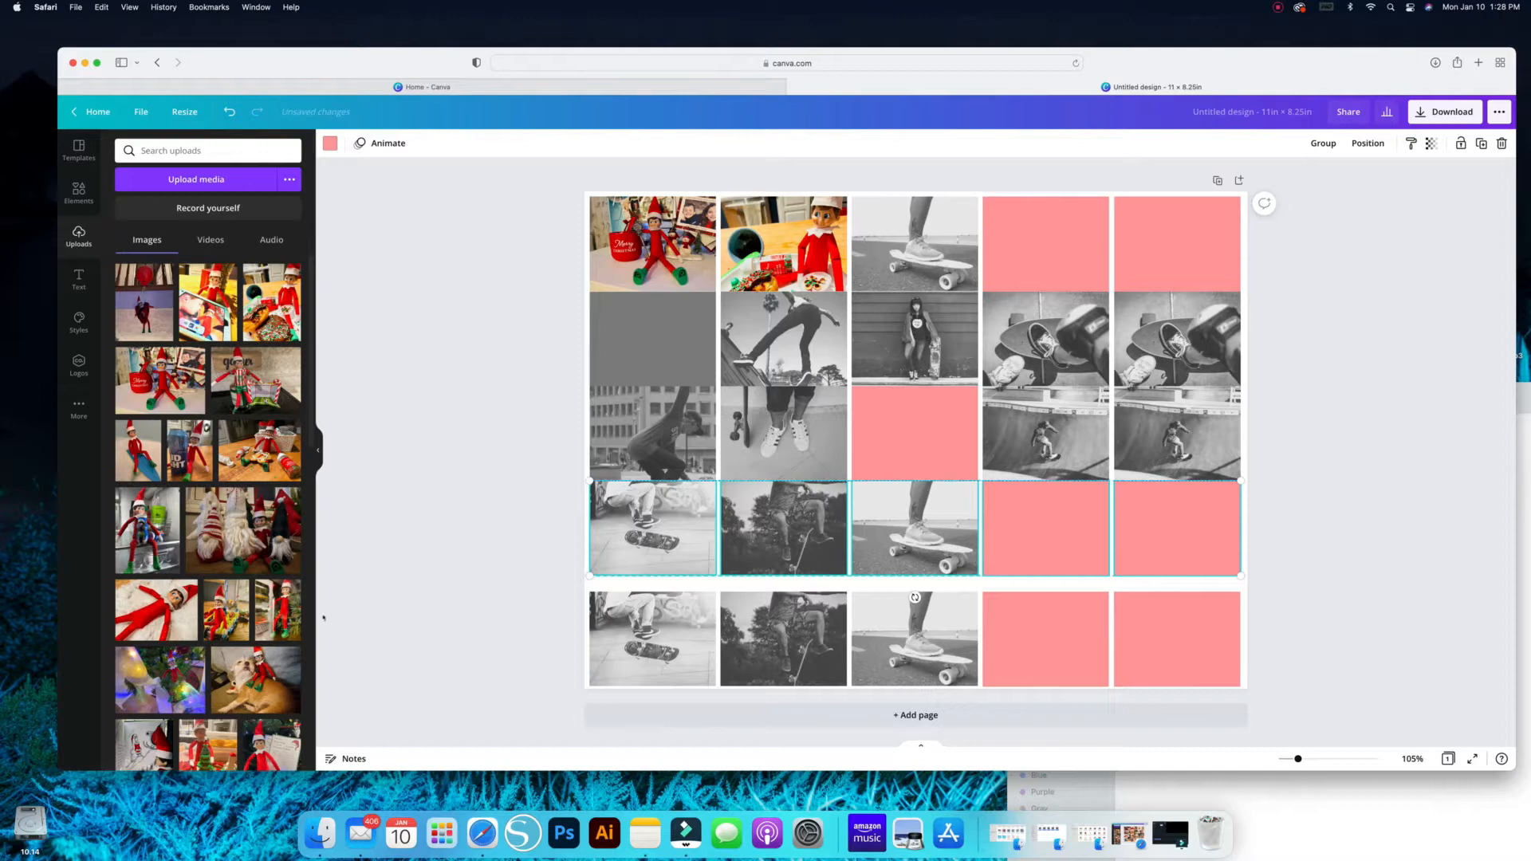
Step: Nudge the fifth row of tiles up until it touches the fourth row
{"action": "left_click", "coordinate": [564, 591]}
{"action": "left_click_drag", "start_coordinate": [530, 591], "coordinate": [1328, 644]}
{"action": "key", "text": "Up"}
{"action": "key", "text": "Up"}
{"action": "key", "text": "Up"}
{"action": "key", "text": "Up"}
{"action": "key", "text": "Up"}
{"action": "key", "text": "Up"}
{"action": "key", "text": "Up"}
{"action": "key", "text": "Up"}
{"action": "key", "text": "Up"}
{"action": "key", "text": "Up"}
{"action": "key", "text": "Up"}
{"action": "key", "text": "Up"}
{"action": "key", "text": "Up"}
{"action": "key", "text": "Up"}
{"action": "key", "text": "Up"}
{"action": "key", "text": "Up"}
{"action": "key", "text": "Up"}
{"action": "key", "text": "Up"}
{"action": "key", "text": "Up"}
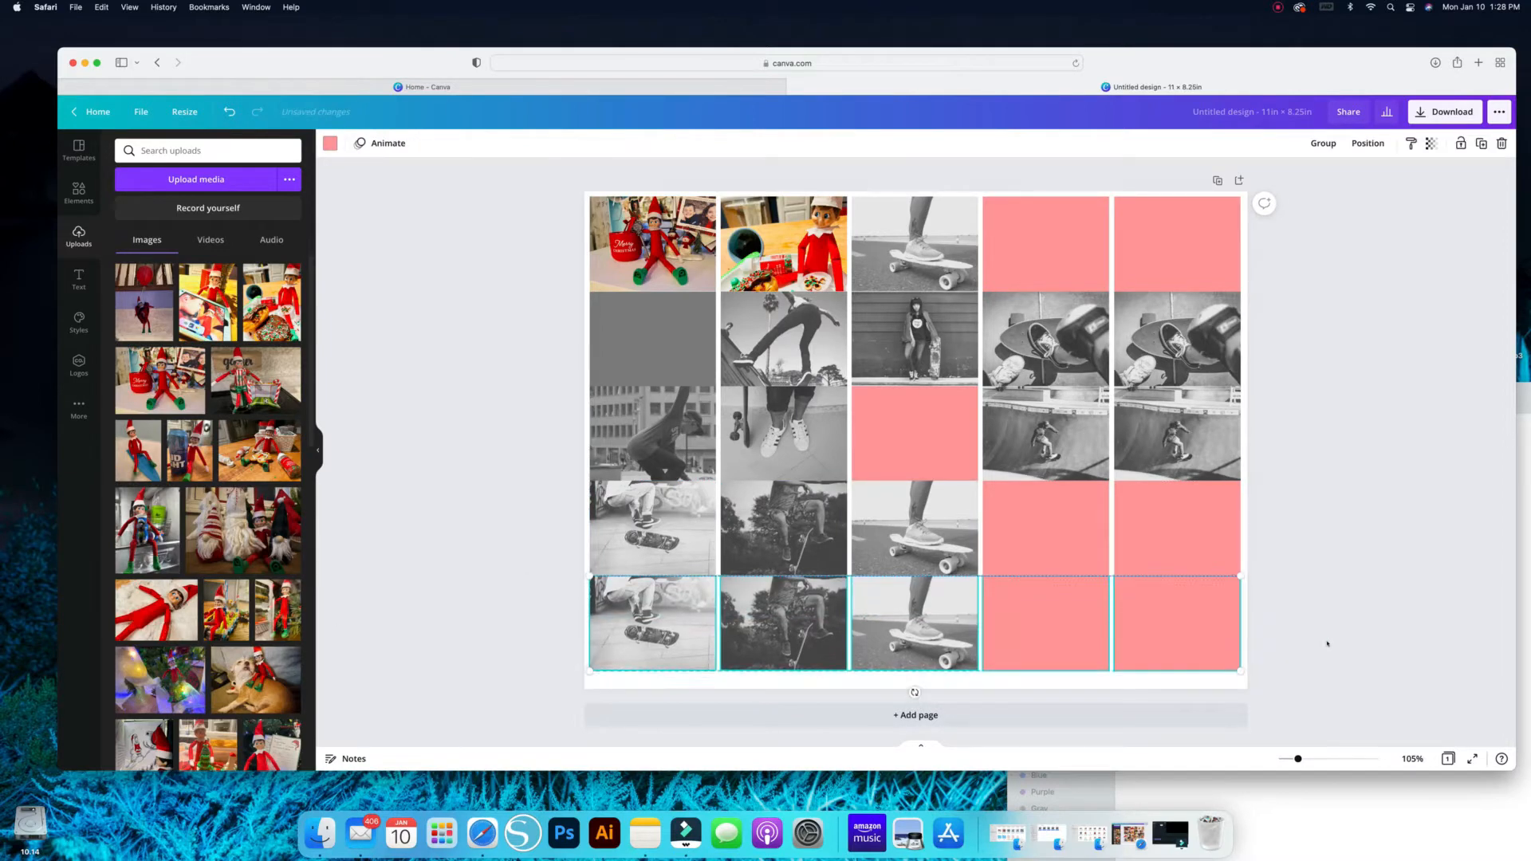
Step: Nudge columns two to five left together to close the gap beside the first column
{"action": "left_click_drag", "start_coordinate": [745, 171], "coordinate": [1311, 710]}
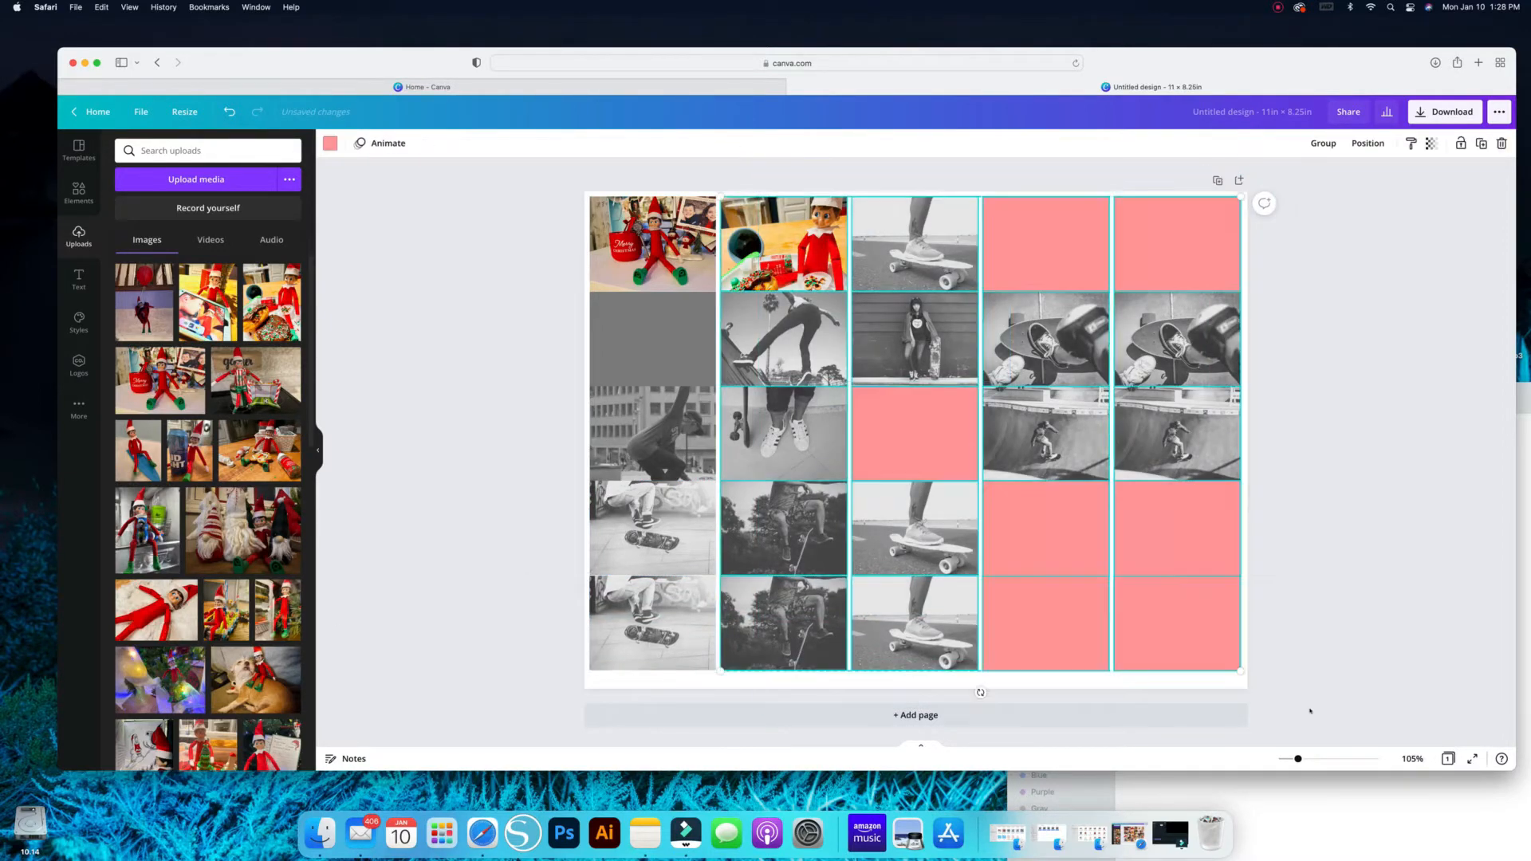
{"action": "key", "text": "Left"}
{"action": "key", "text": "Left"}
{"action": "key", "text": "Left"}
{"action": "key", "text": "Left"}
{"action": "key", "text": "Left"}
{"action": "key", "text": "Left"}
{"action": "left_click", "coordinate": [880, 178]}
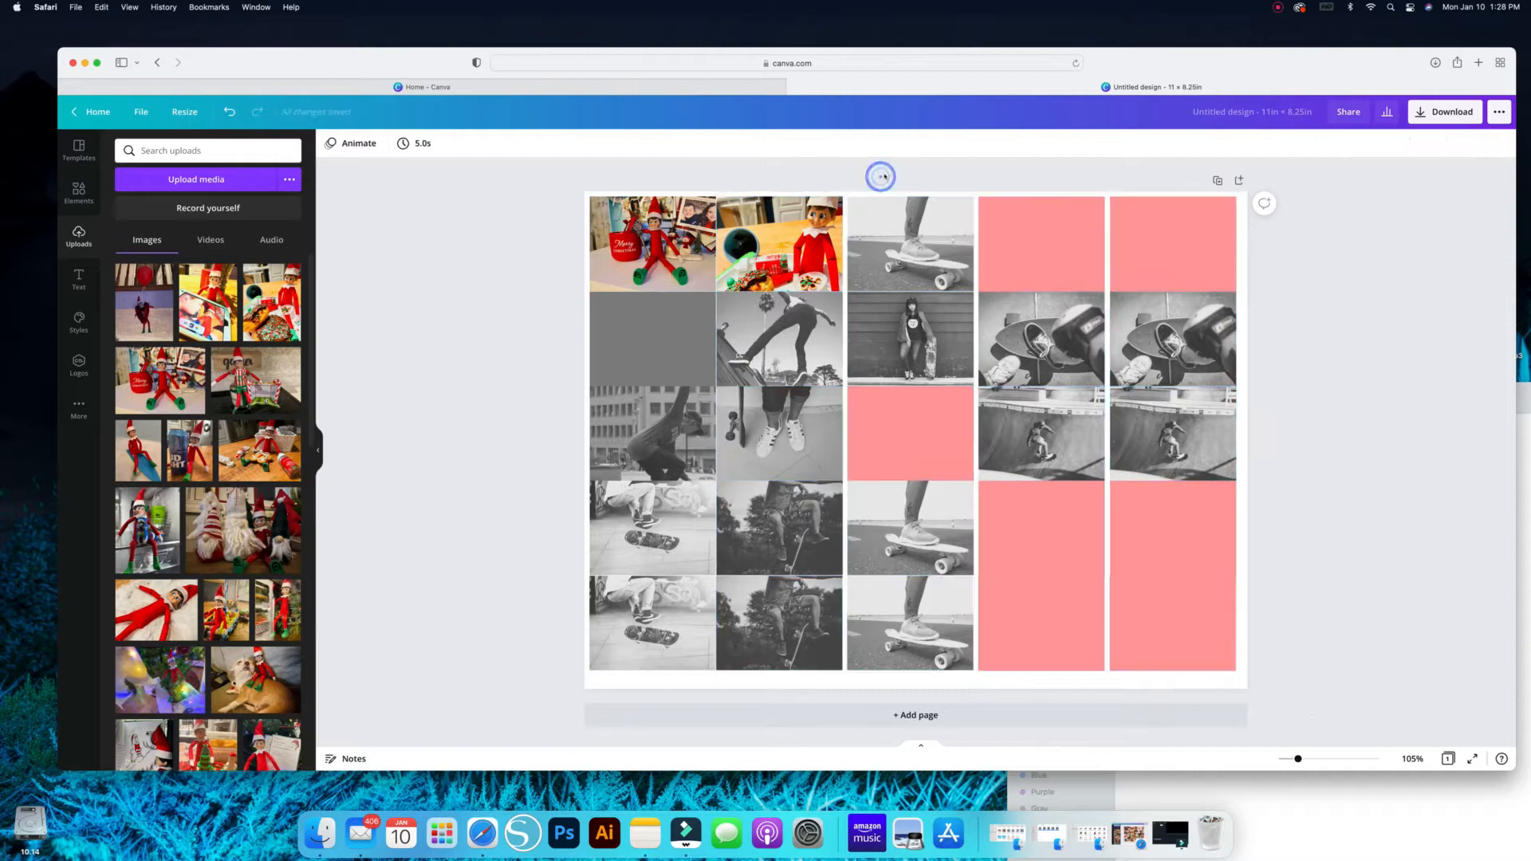
Step: Nudge columns three to five left together until they touch the second column
{"action": "left_click_drag", "start_coordinate": [885, 175], "coordinate": [1291, 728]}
{"action": "key", "text": "Left"}
{"action": "key", "text": "Left"}
{"action": "key", "text": "Left"}
{"action": "key", "text": "Left"}
{"action": "key", "text": "Left"}
{"action": "key", "text": "Left"}
{"action": "key", "text": "Left"}
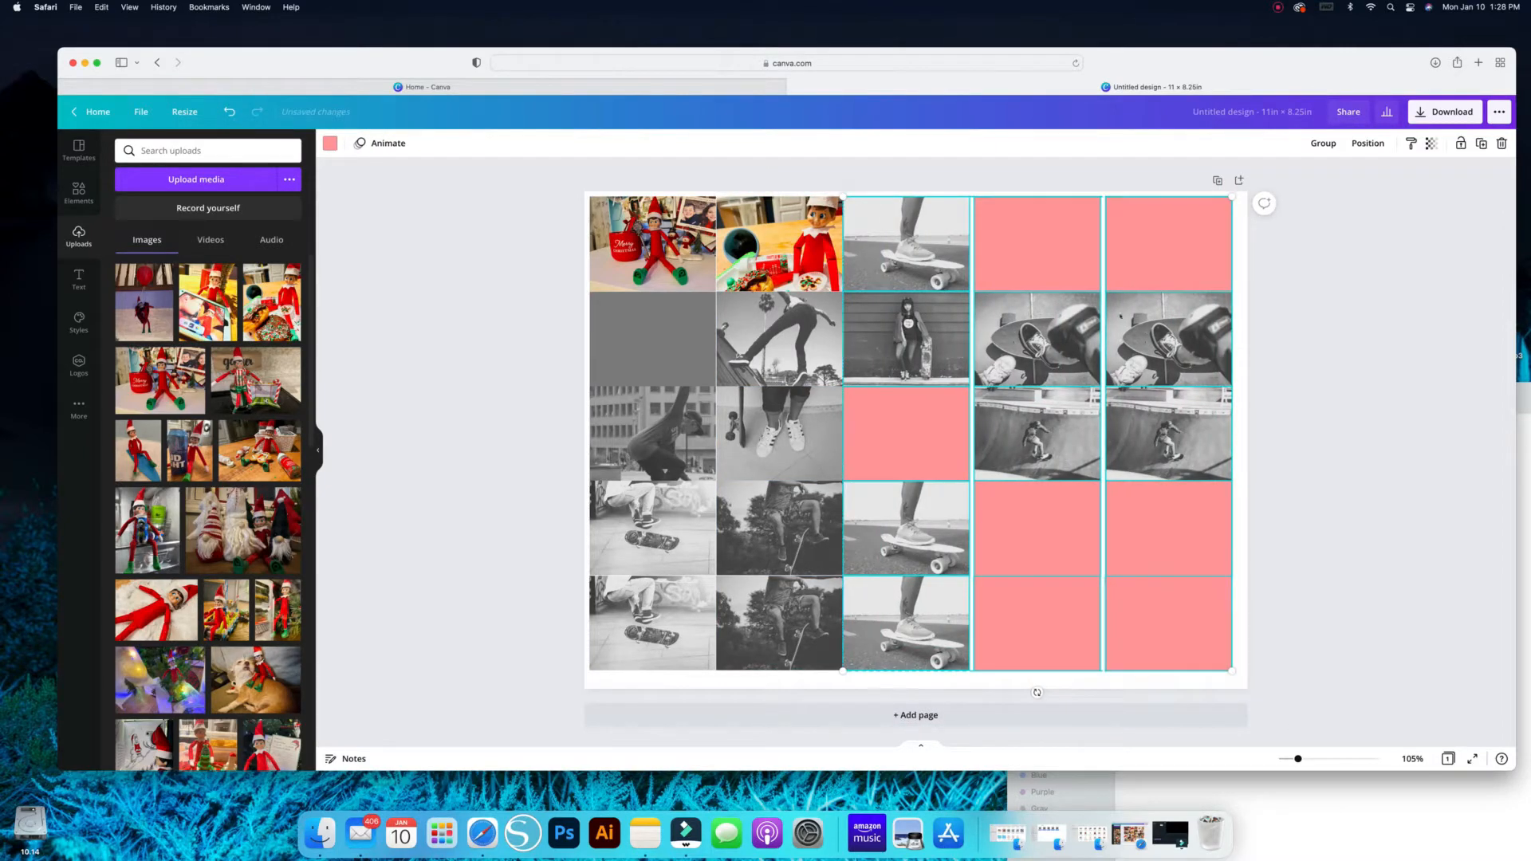
Step: Nudge columns four and five left together until they touch the third column
{"action": "left_click", "coordinate": [1056, 163]}
{"action": "left_click_drag", "start_coordinate": [1014, 170], "coordinate": [1350, 826]}
{"action": "key", "text": "Left"}
{"action": "key", "text": "Left"}
{"action": "key", "text": "Left"}
{"action": "key", "text": "Left"}
{"action": "key", "text": "Left"}
{"action": "key", "text": "Left"}
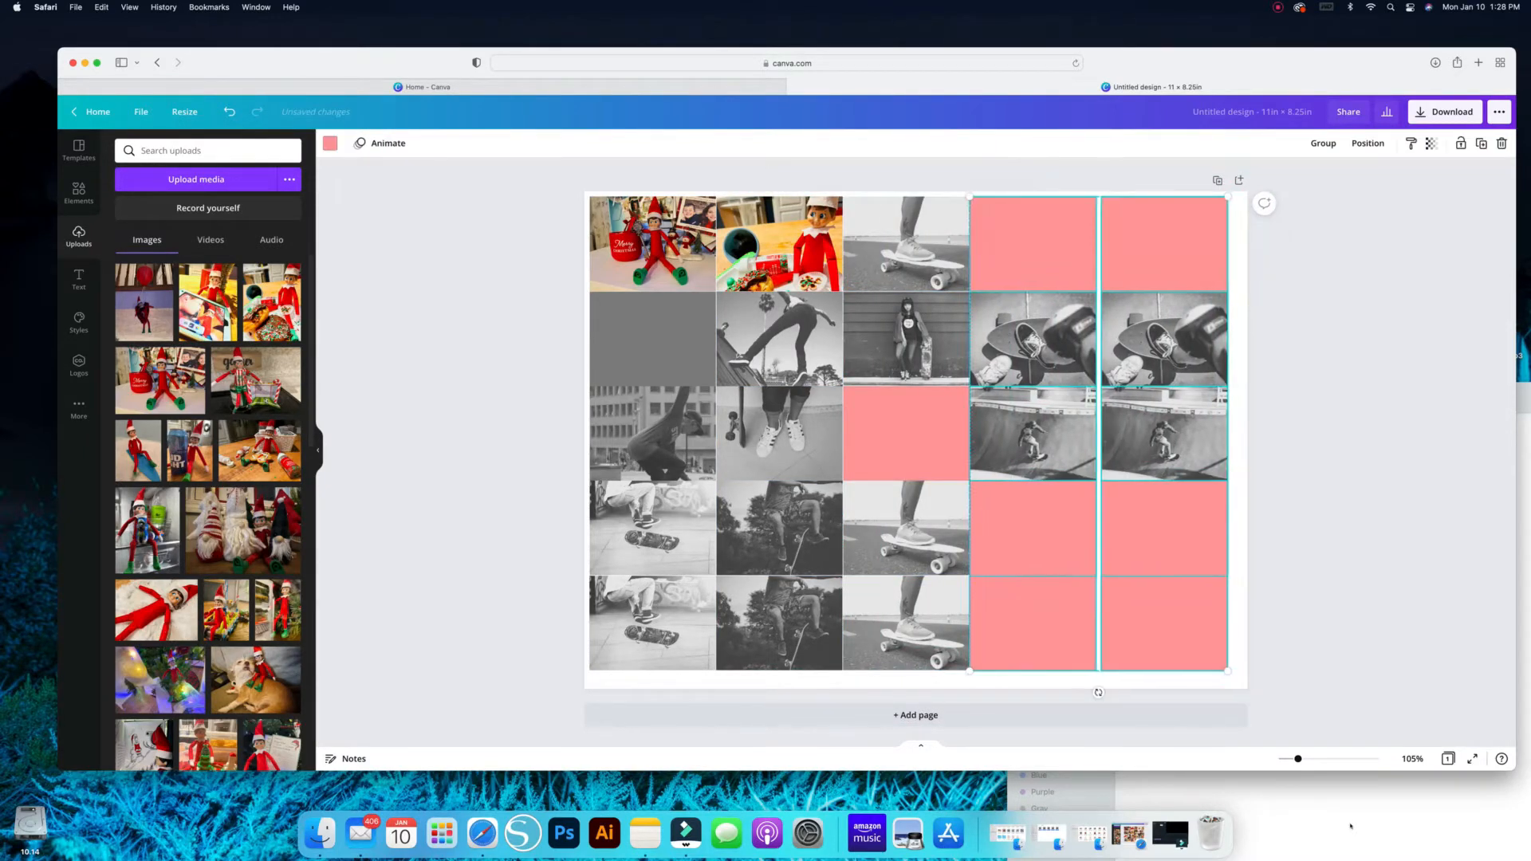
Step: Nudge the fifth column left until it touches the fourth column
{"action": "left_click", "coordinate": [1091, 171]}
{"action": "left_click_drag", "start_coordinate": [1097, 172], "coordinate": [1319, 750]}
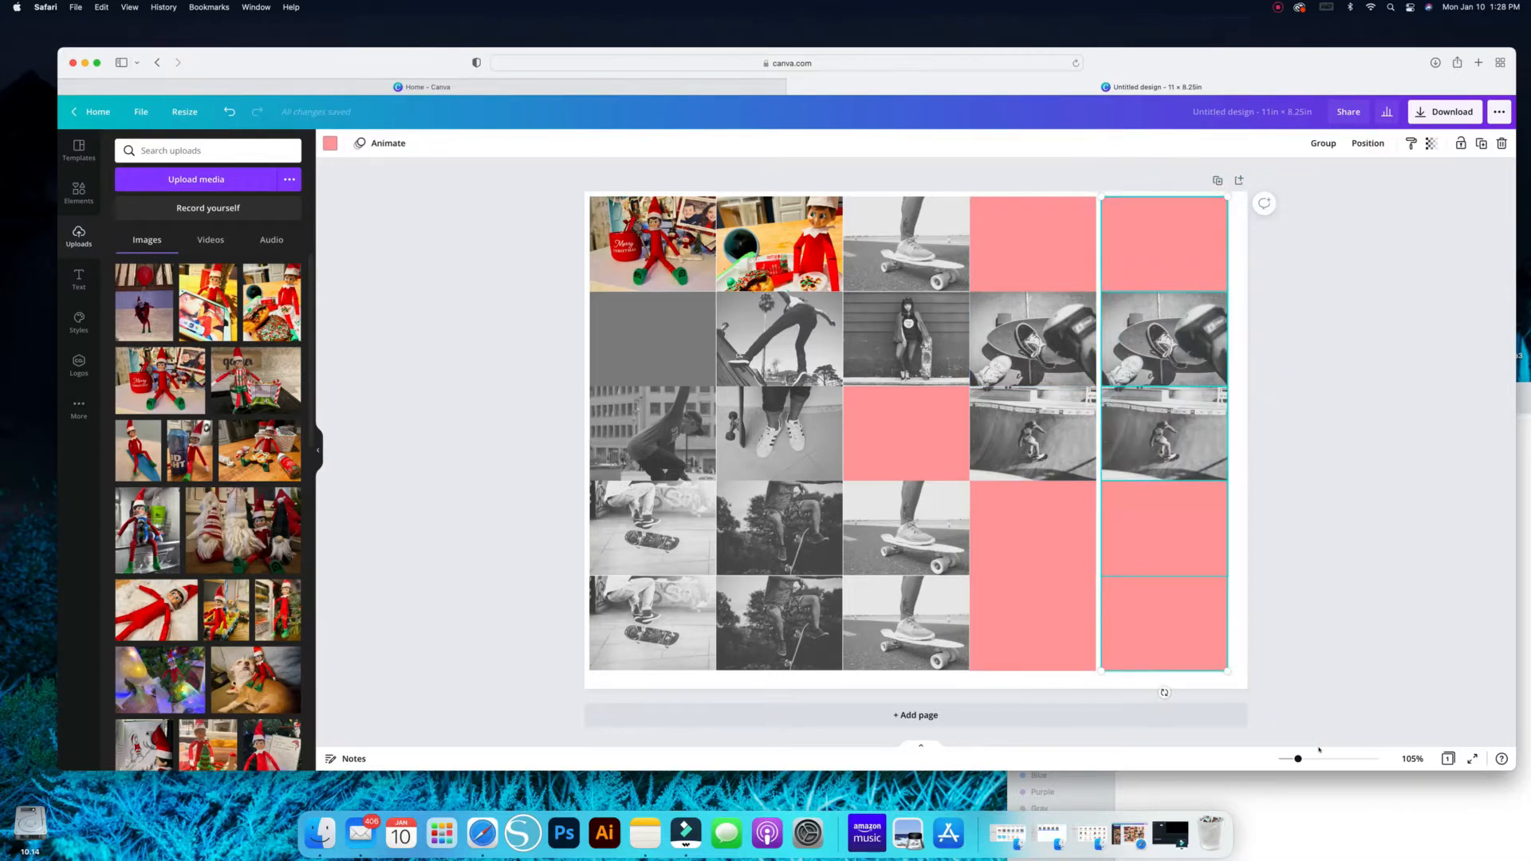
{"action": "key", "text": "Left"}
{"action": "key", "text": "Left"}
{"action": "key", "text": "Left"}
{"action": "key", "text": "Left"}
{"action": "key", "text": "Left"}
{"action": "key", "text": "Left"}
{"action": "left_click", "coordinate": [1267, 629]}
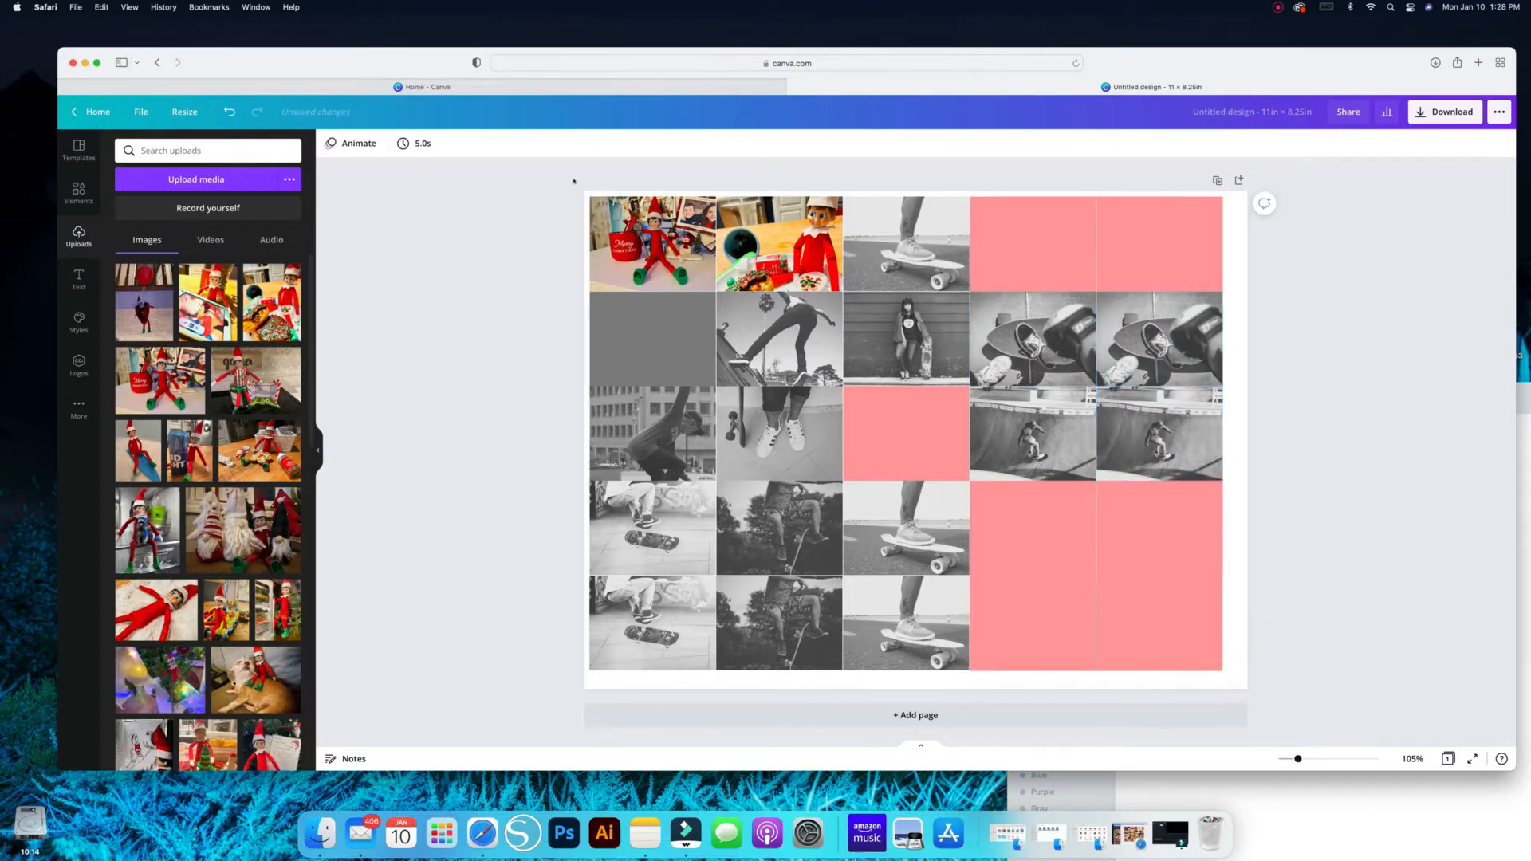
Step: Enlarge the gapless grid to about 11 x 8.2 in and align it to cover the entire page
{"action": "left_click_drag", "start_coordinate": [571, 179], "coordinate": [1265, 697]}
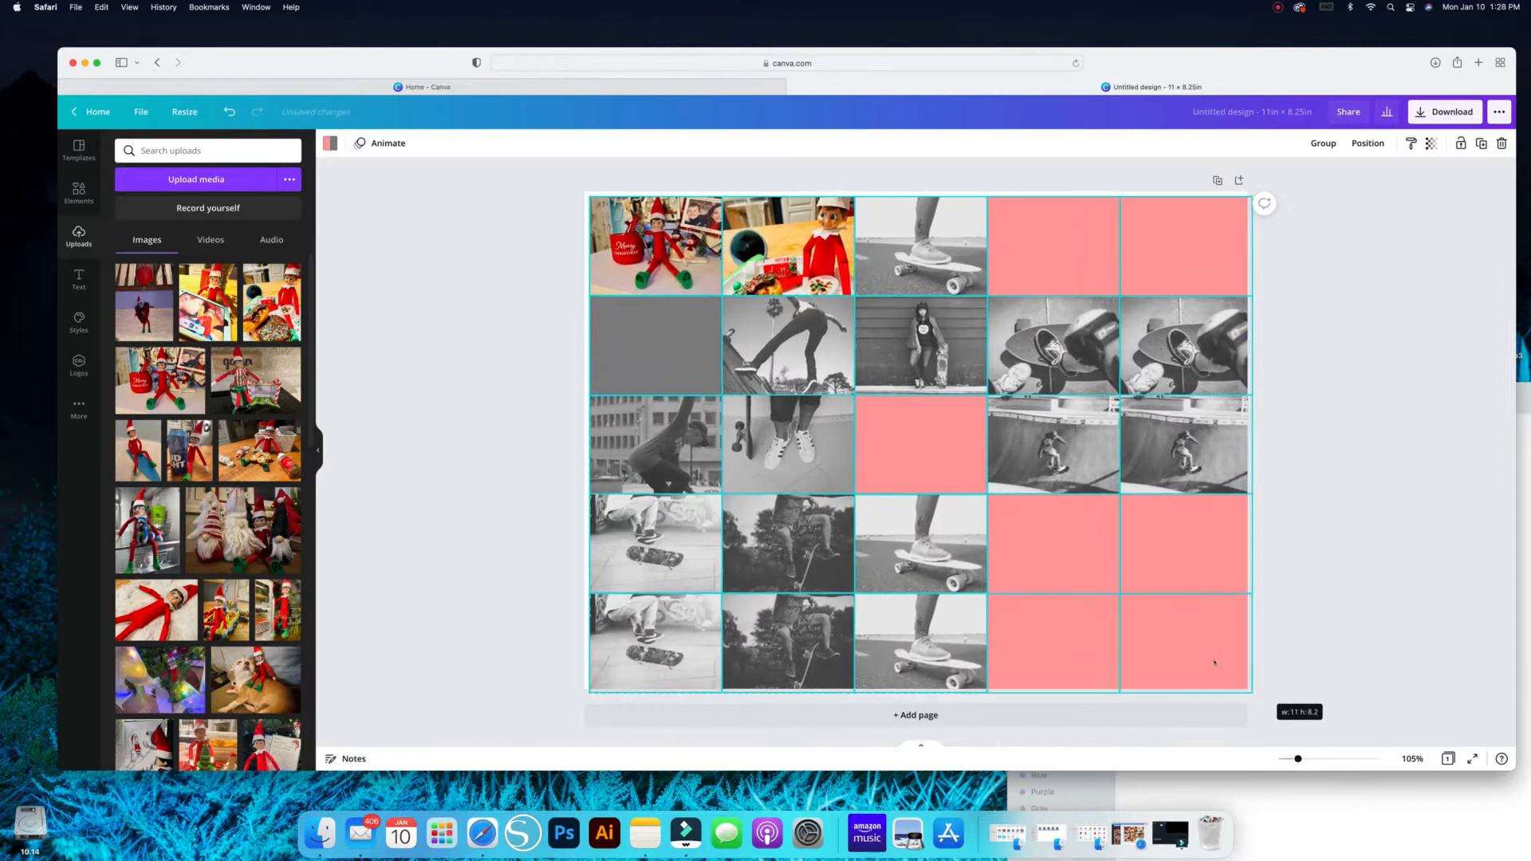
{"action": "left_click_drag", "start_coordinate": [1156, 563], "coordinate": [1150, 557]}
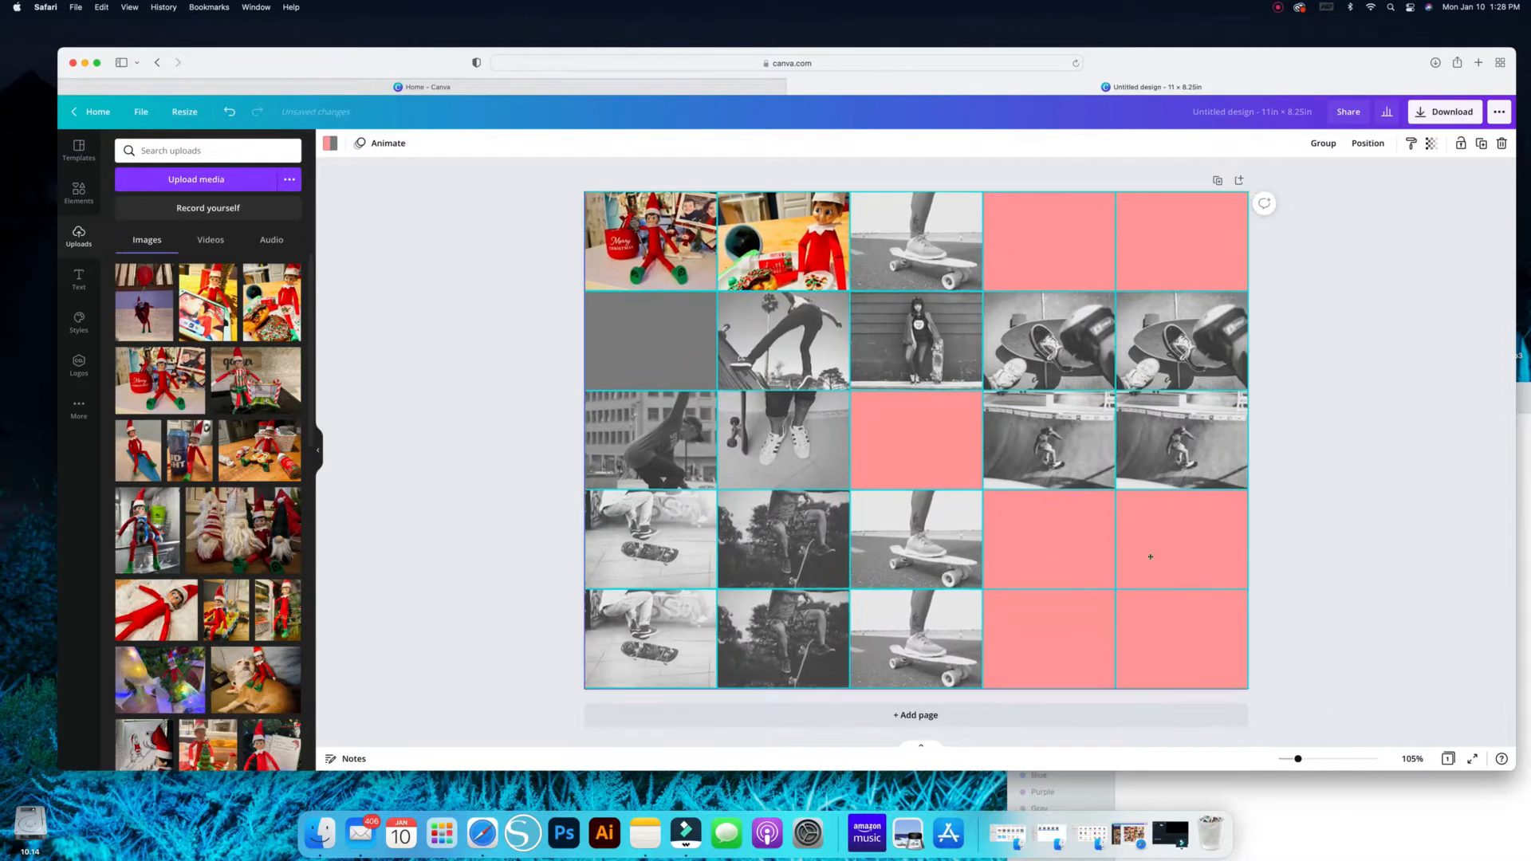
{"action": "left_click", "coordinate": [1365, 512]}
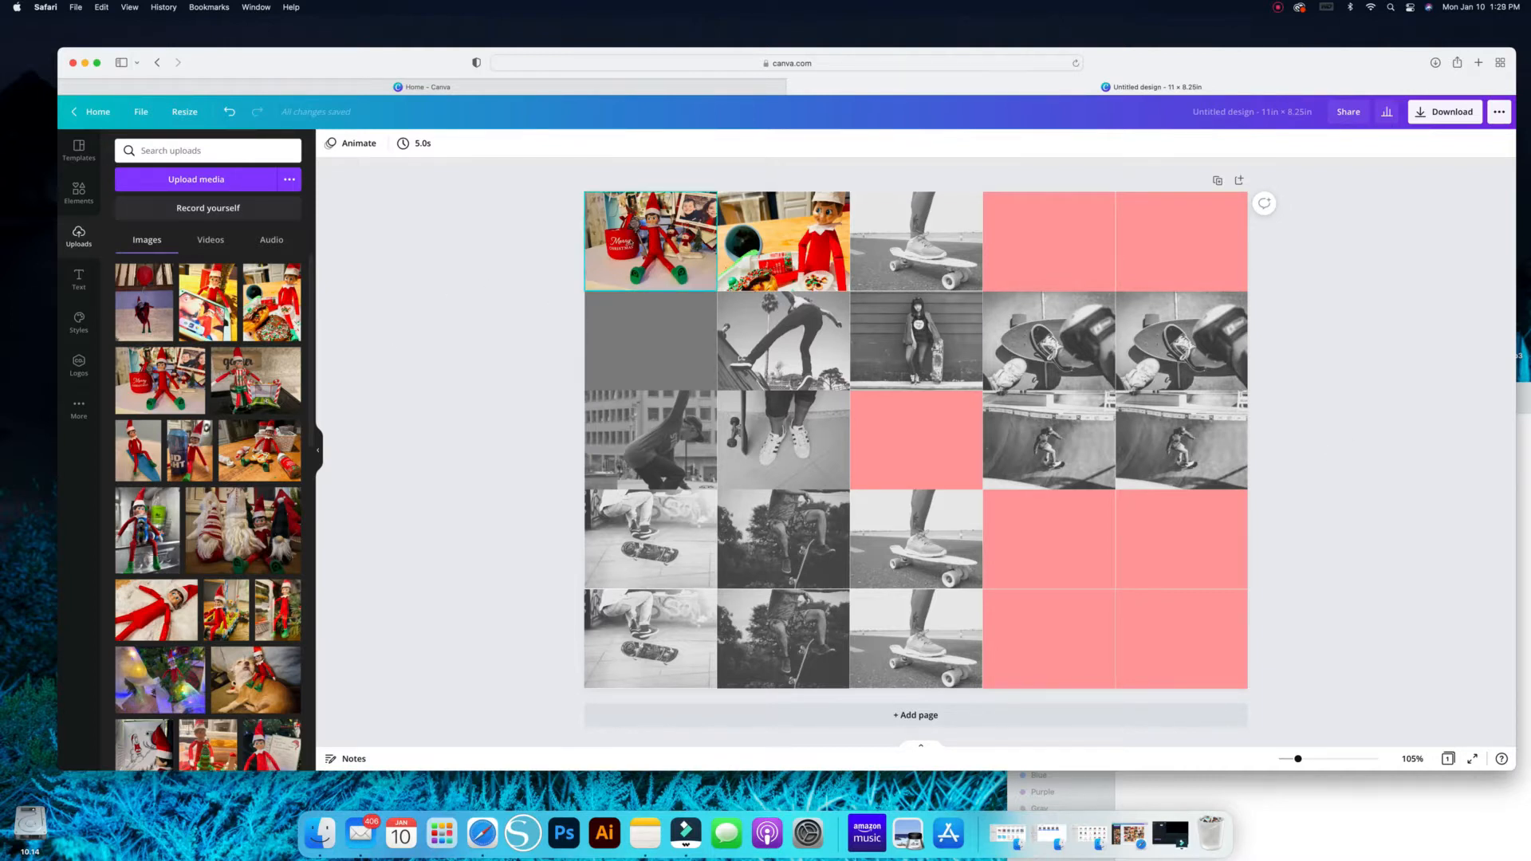
Step: Replace the first tile's photo with the uploaded picture of the elf beside the "Be Nice" lettering
{"action": "double_click", "coordinate": [590, 239]}
{"action": "scroll", "coordinate": [182, 465], "scroll_direction": "down", "scroll_amount": 8}
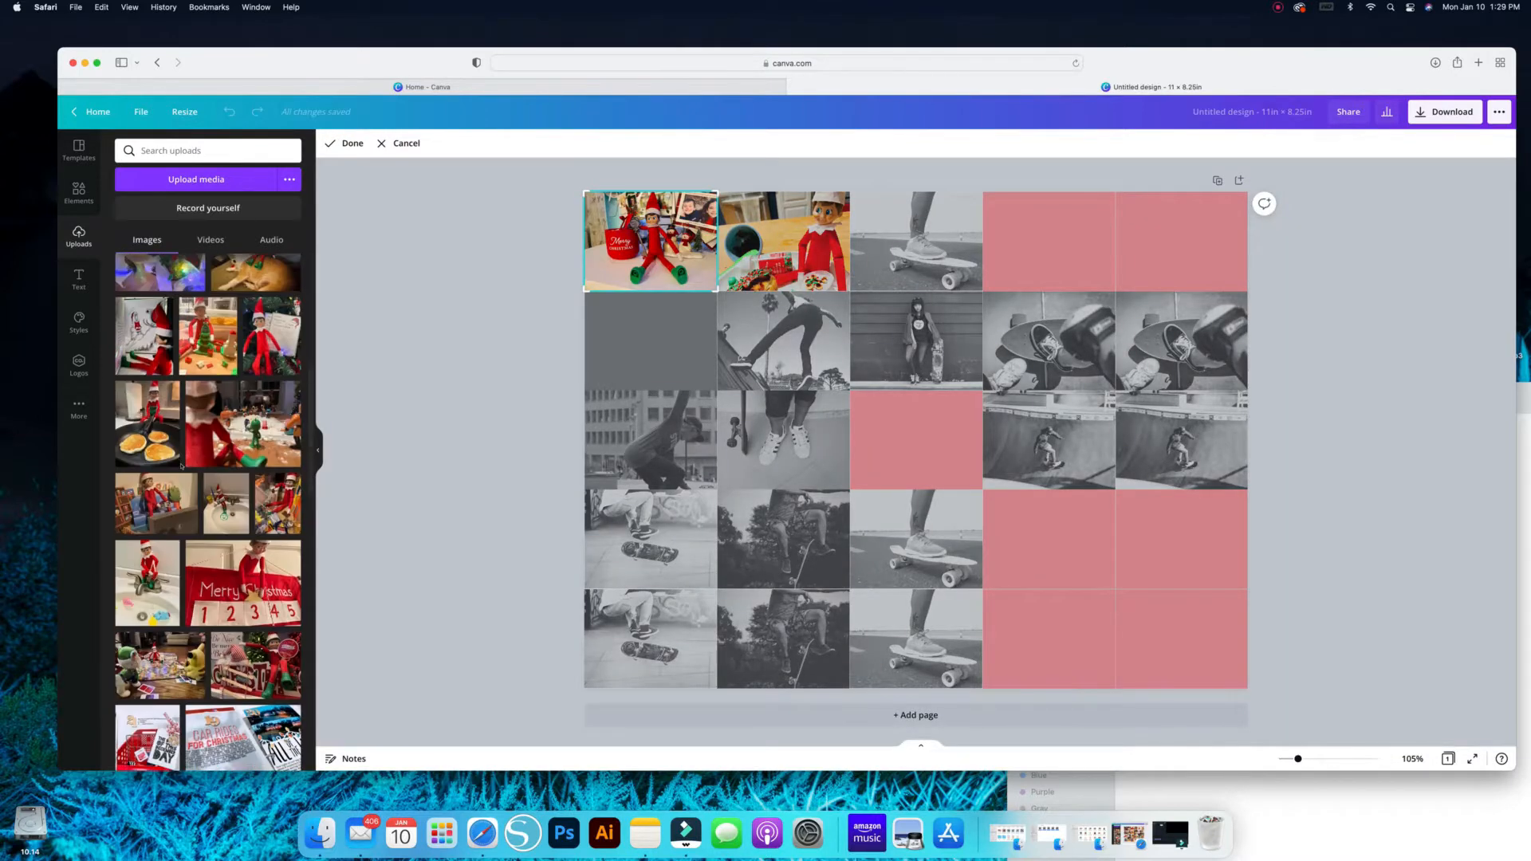
{"action": "left_click_drag", "start_coordinate": [254, 539], "coordinate": [650, 312]}
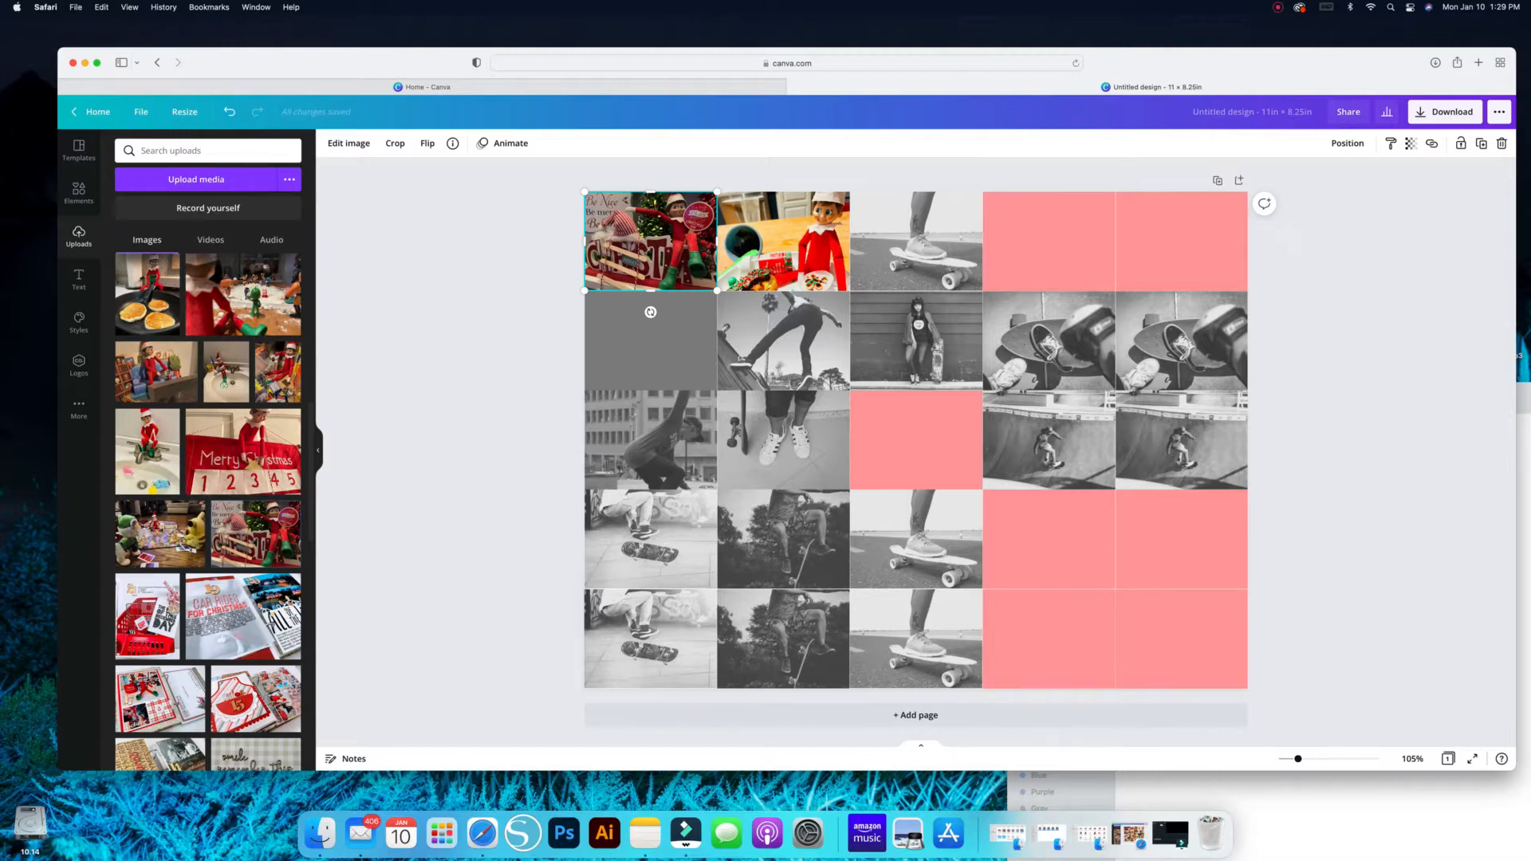
Step: Apply the Afterglow filter to the first tile's elf photo
{"action": "left_click", "coordinate": [348, 144]}
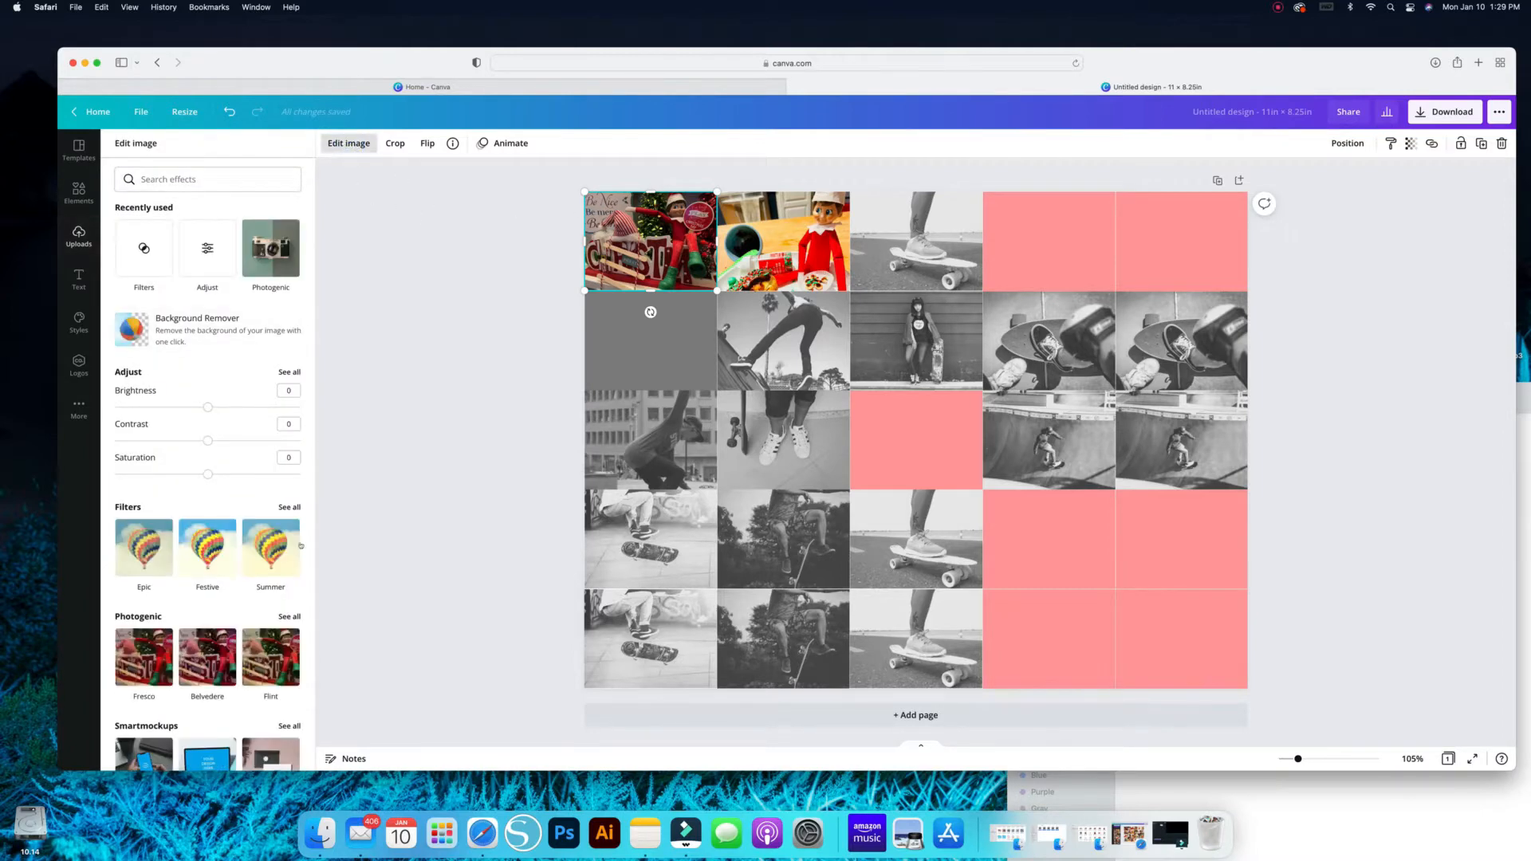
{"action": "left_click", "coordinate": [290, 508]}
{"action": "left_click", "coordinate": [208, 282]}
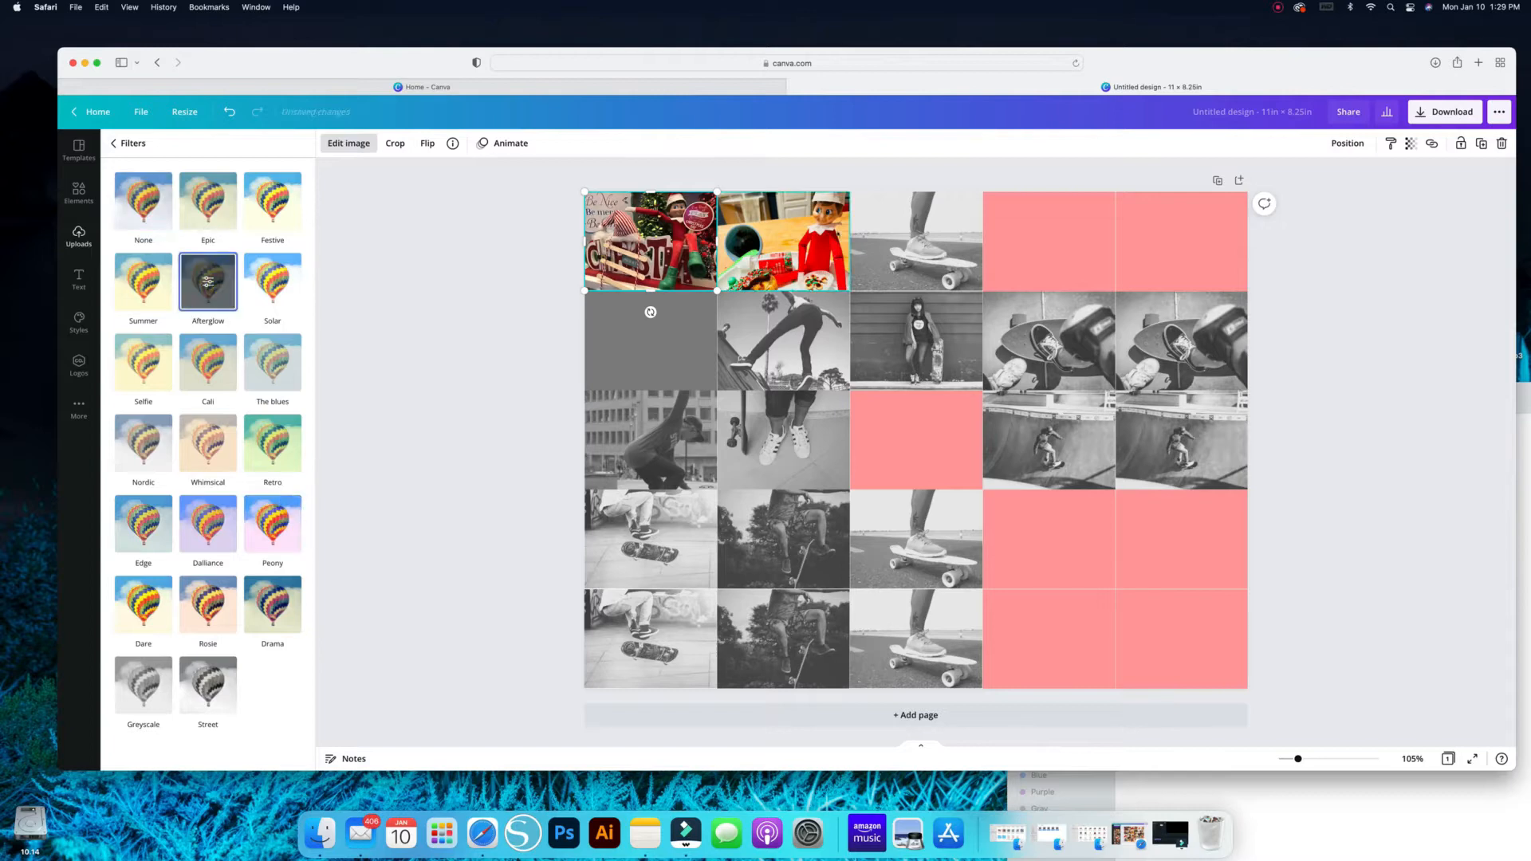
Step: Replace the skateboard photo in the top row's third tile with the uploaded picture of the elf on the "Merry Christmas" banner
{"action": "double_click", "coordinate": [780, 243]}
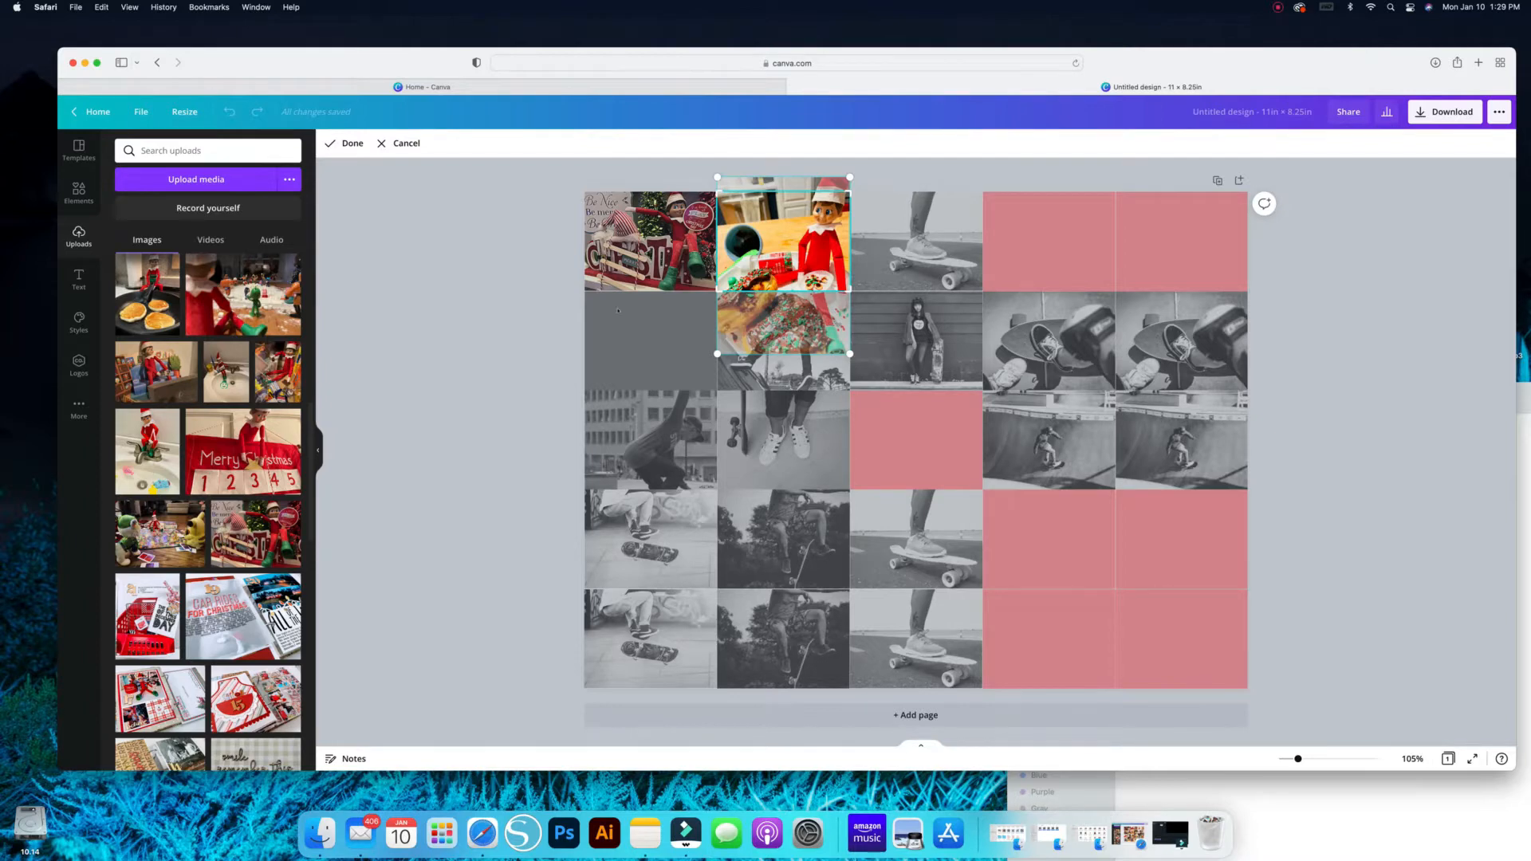
{"action": "left_click", "coordinate": [502, 304]}
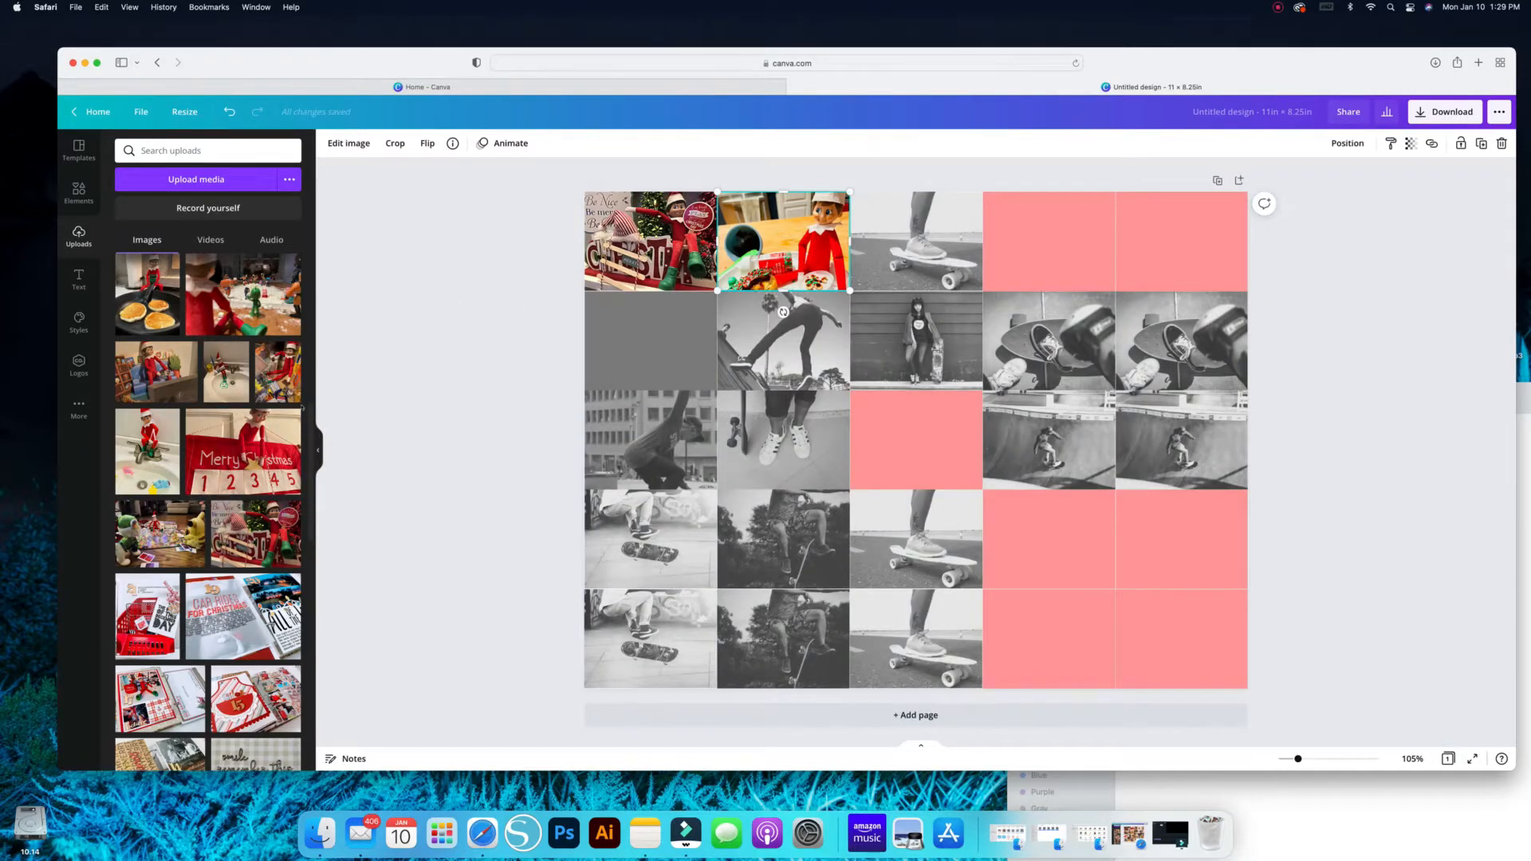
{"action": "left_click", "coordinate": [892, 254]}
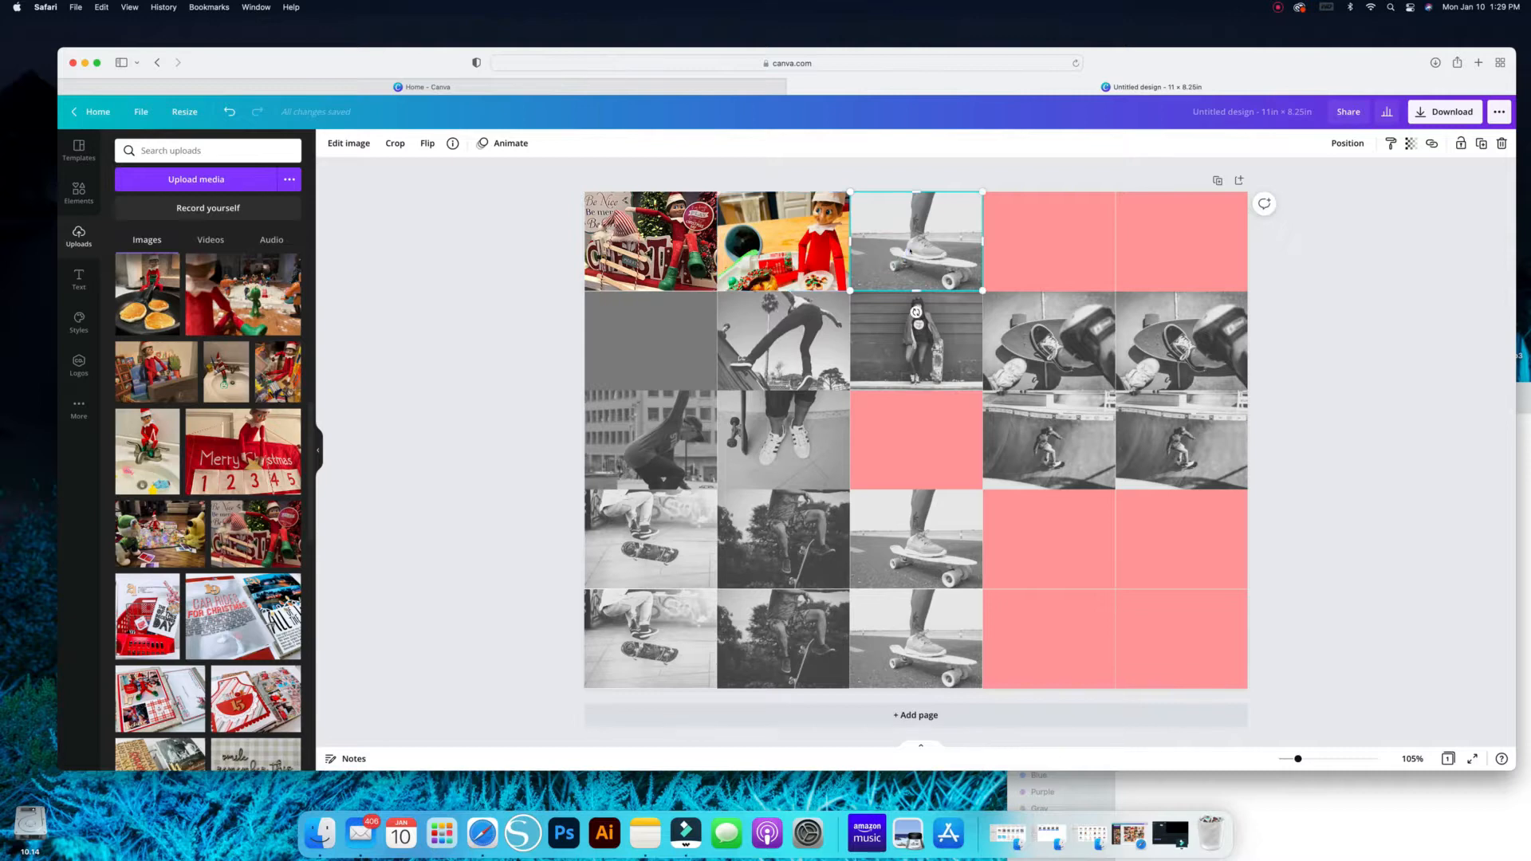
{"action": "double_click", "coordinate": [911, 250]}
{"action": "left_click", "coordinate": [239, 454]}
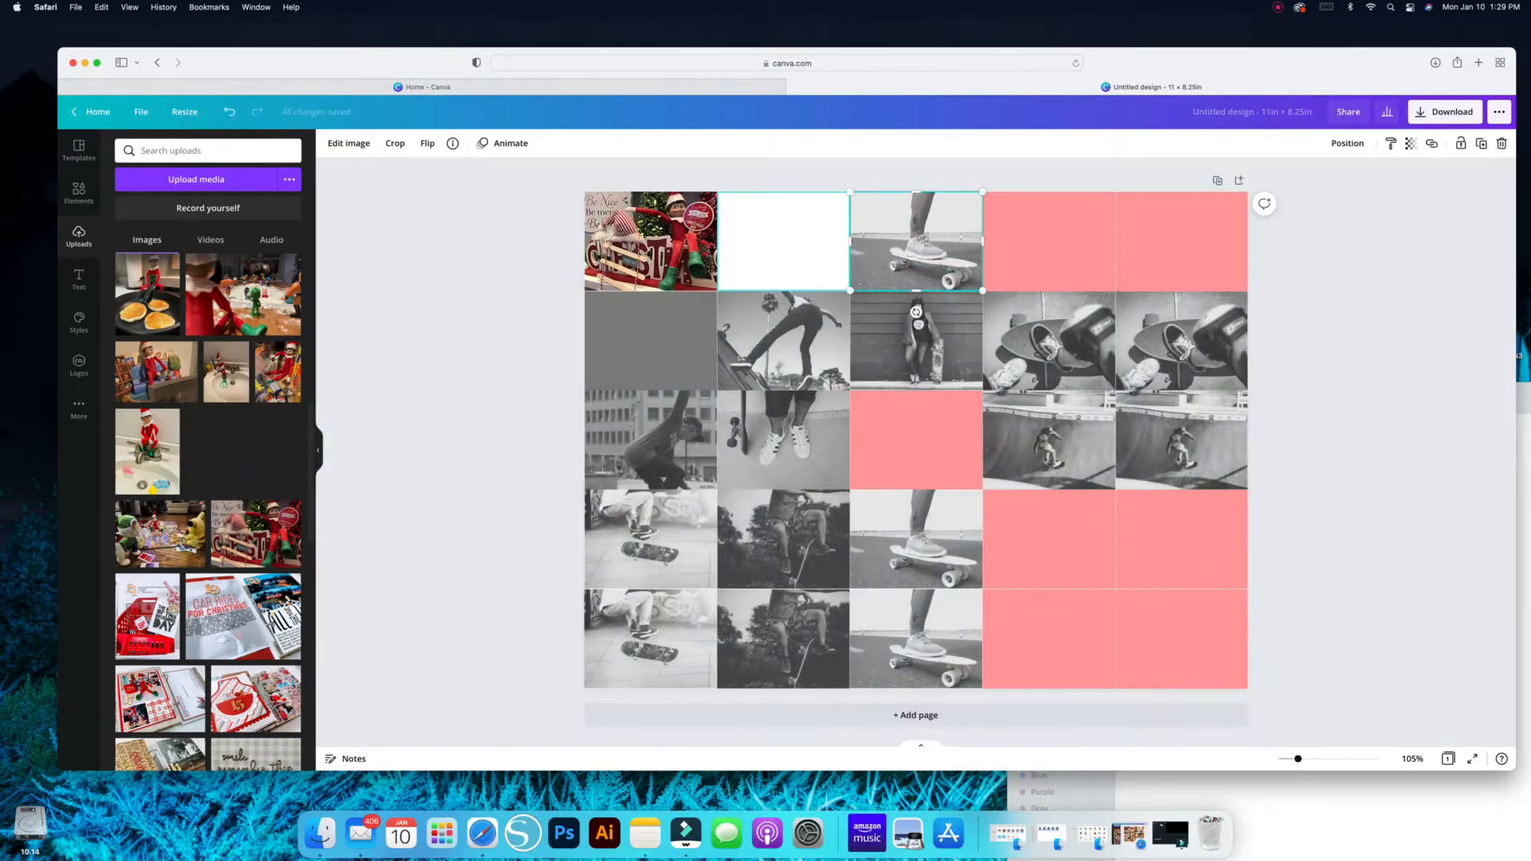
Step: Set the Photogenic effect of the top row's third tile to None
{"action": "left_click", "coordinate": [336, 145]}
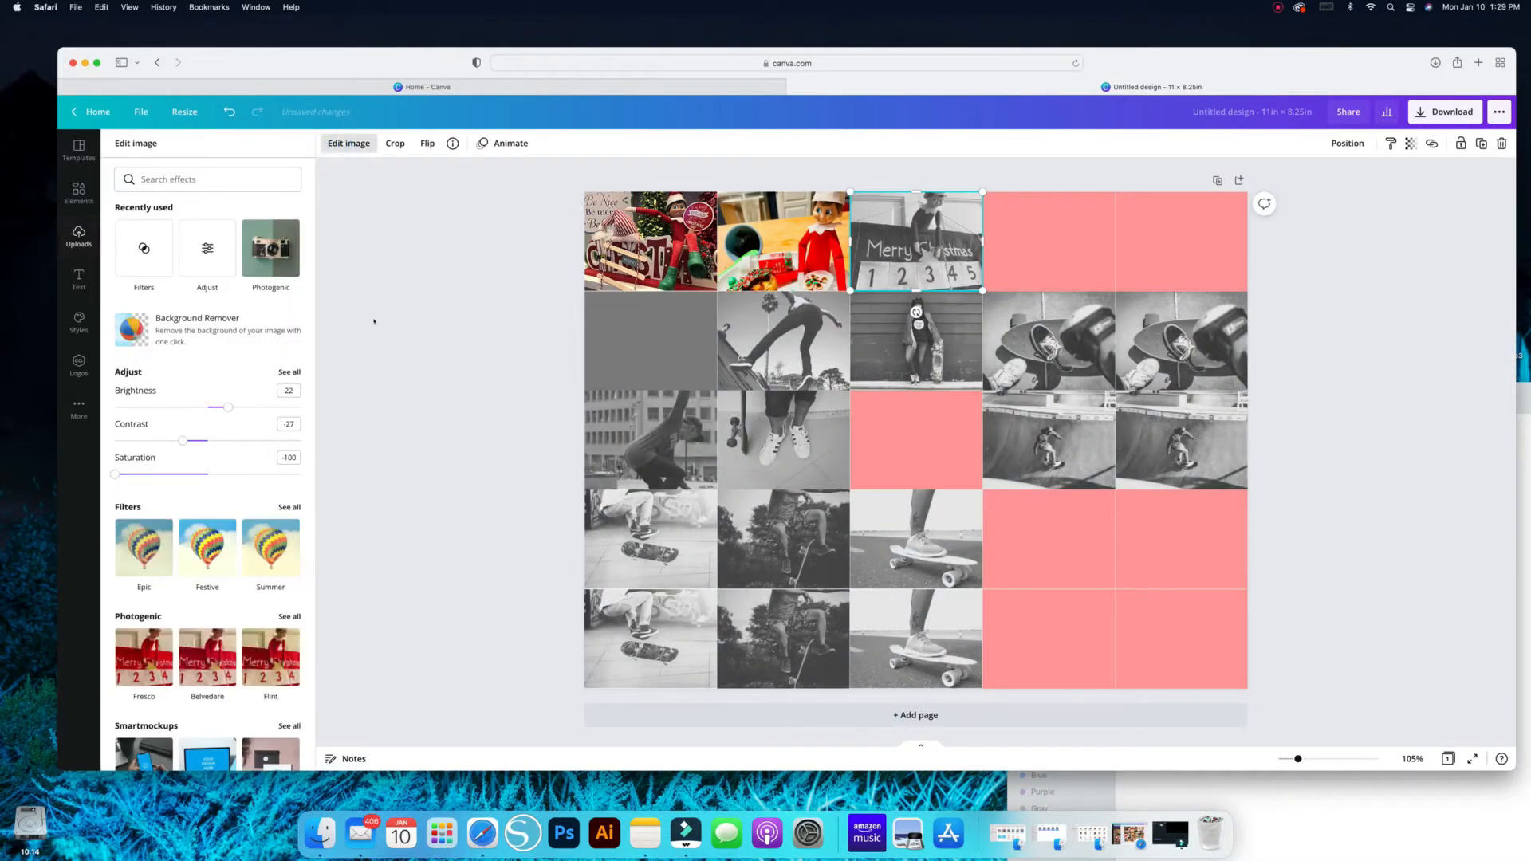
{"action": "left_click", "coordinate": [289, 618]}
{"action": "left_click", "coordinate": [143, 201]}
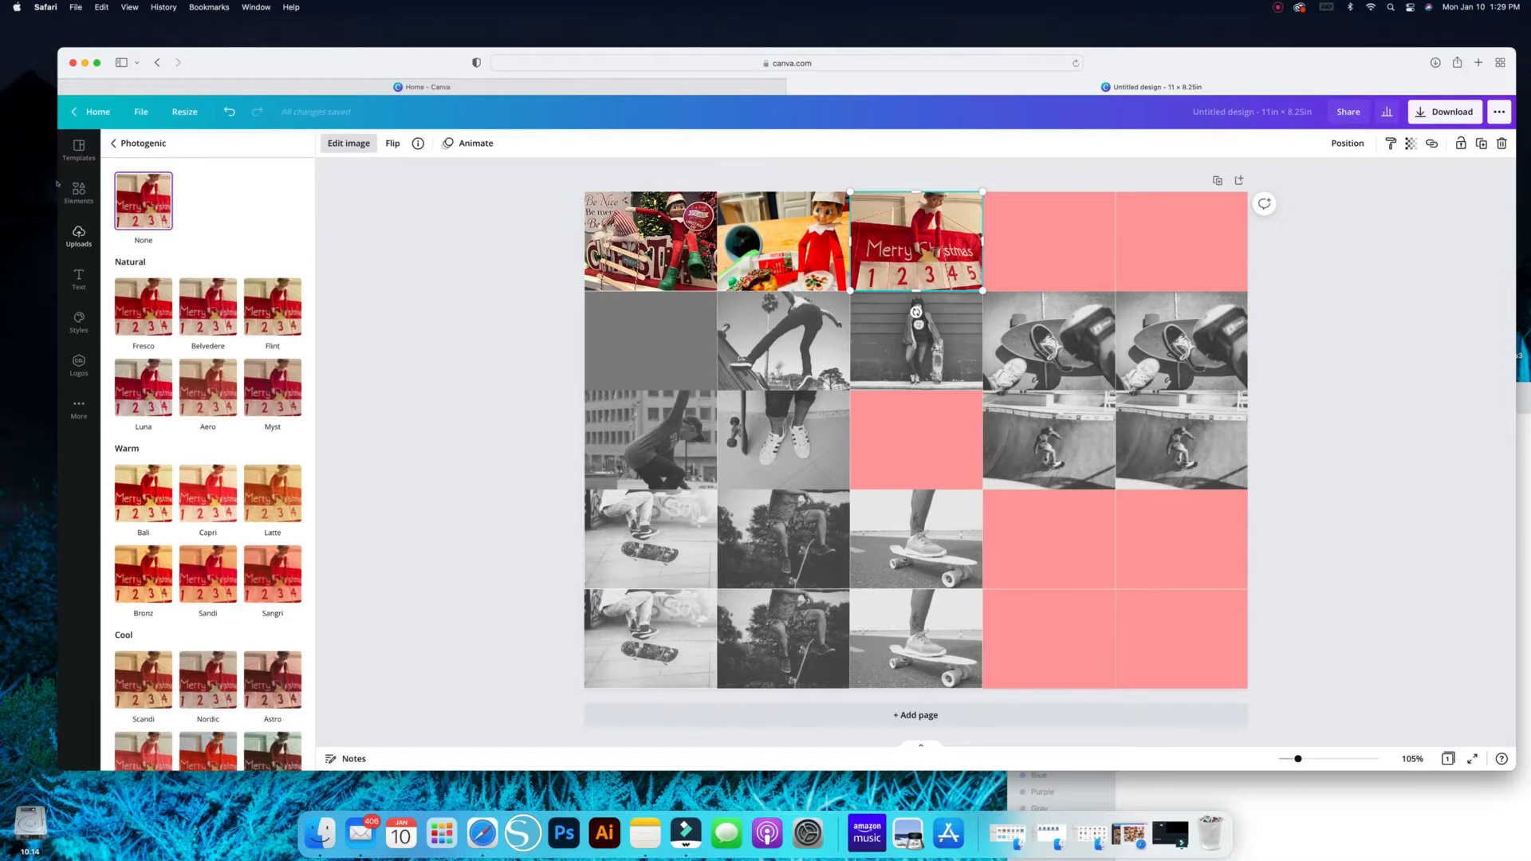
{"action": "left_click", "coordinate": [113, 143]}
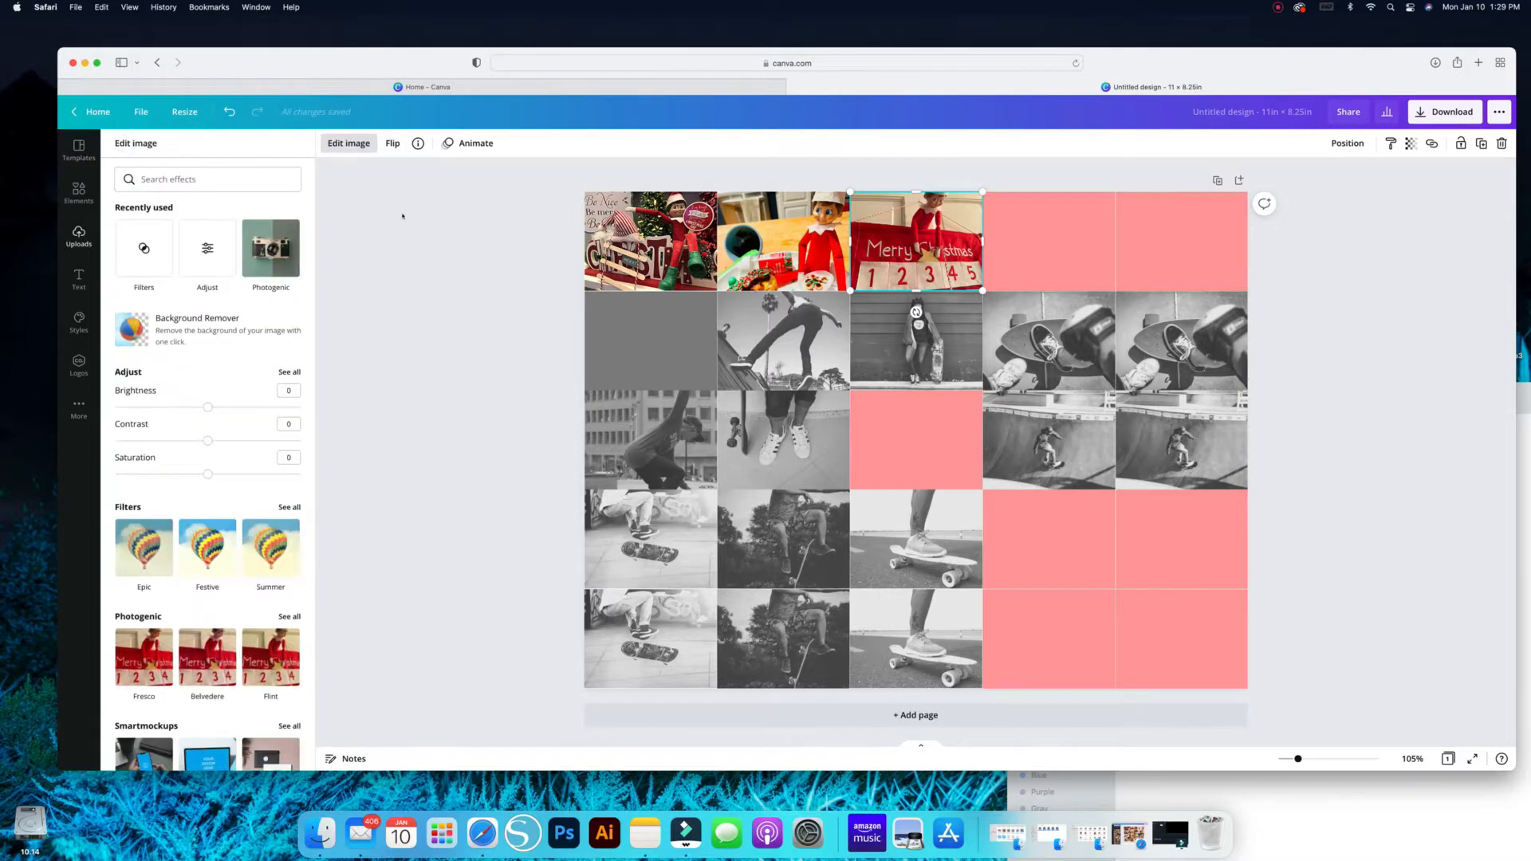
{"action": "left_click", "coordinate": [403, 216]}
Step: Try to place the uploaded picture of the elf among stuffed toys in the top row's pink fourth tile
{"action": "left_click", "coordinate": [1041, 230]}
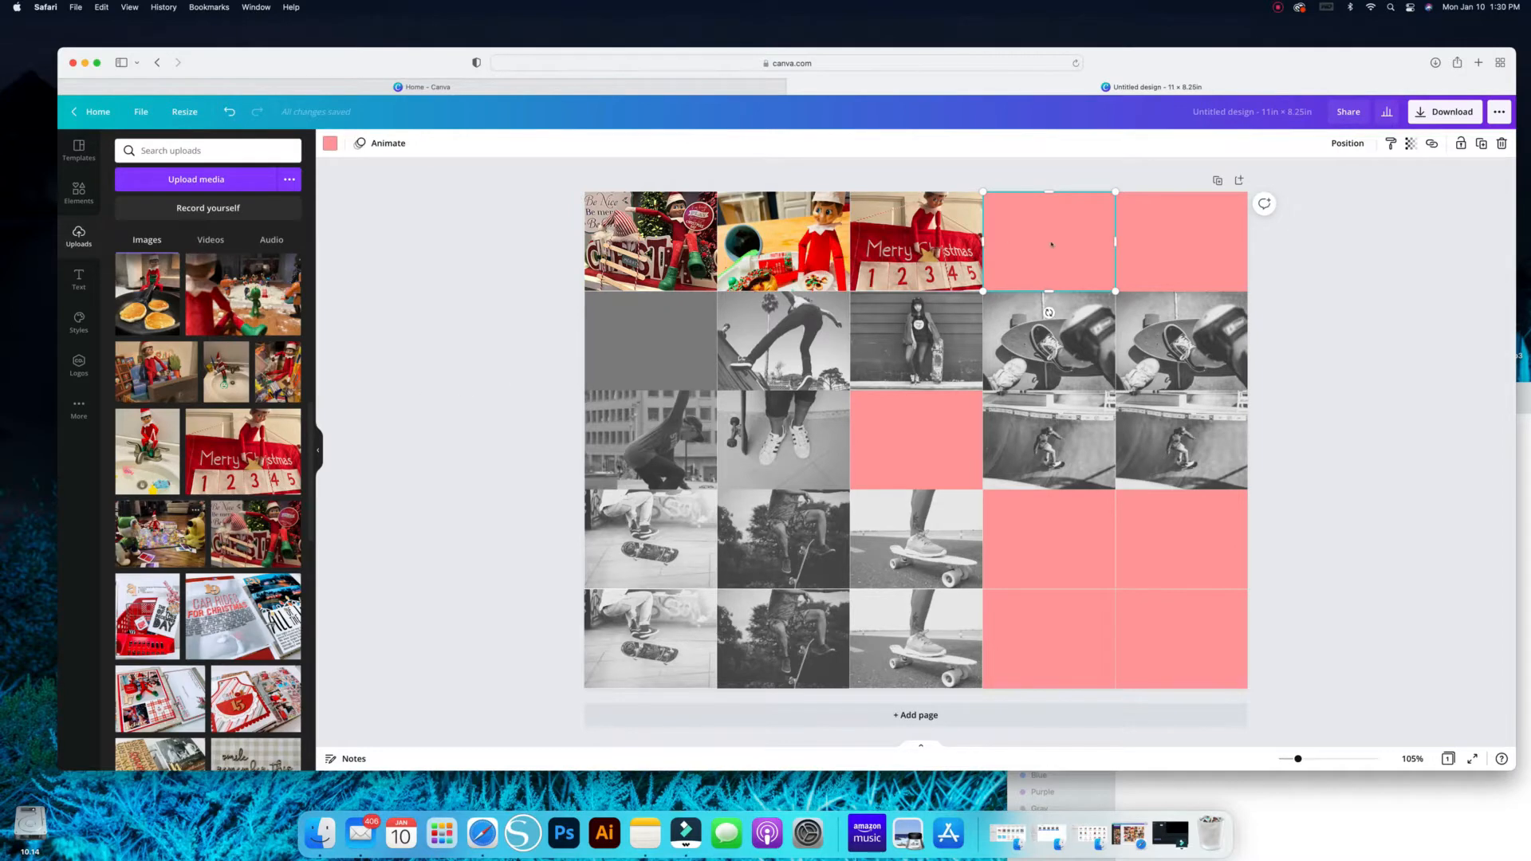
{"action": "left_click_drag", "start_coordinate": [159, 542], "coordinate": [415, 325]}
{"action": "left_click_drag", "start_coordinate": [176, 534], "coordinate": [177, 535]}
Step: Delete the two pink tiles at the end of the top row
{"action": "left_click_drag", "start_coordinate": [1062, 184], "coordinate": [1053, 230]}
{"action": "key", "text": "Delete"}
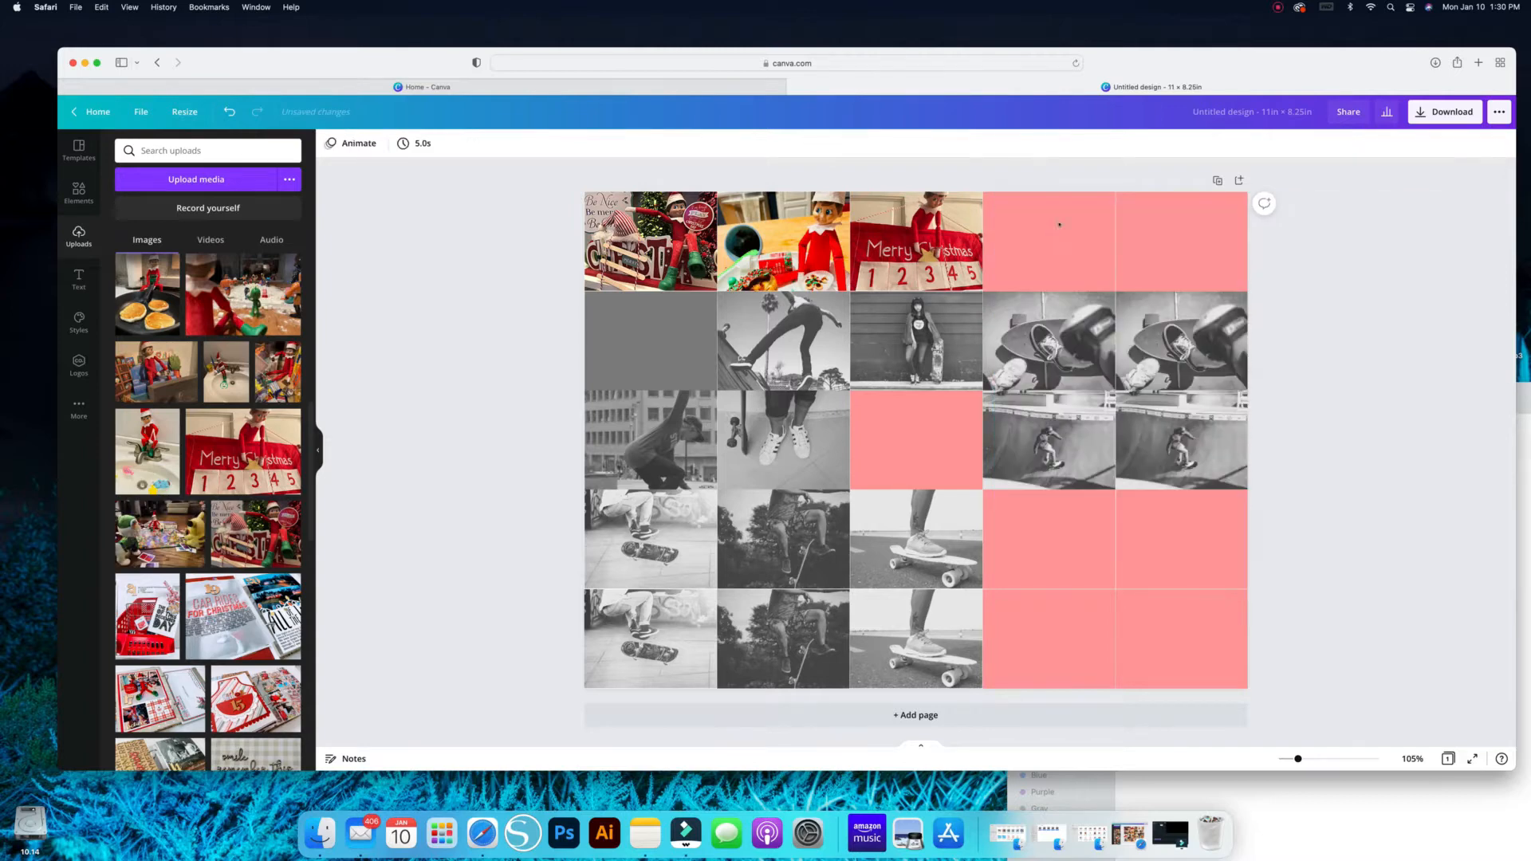
{"action": "left_click_drag", "start_coordinate": [1022, 166], "coordinate": [1305, 277]}
{"action": "key", "text": "Delete"}
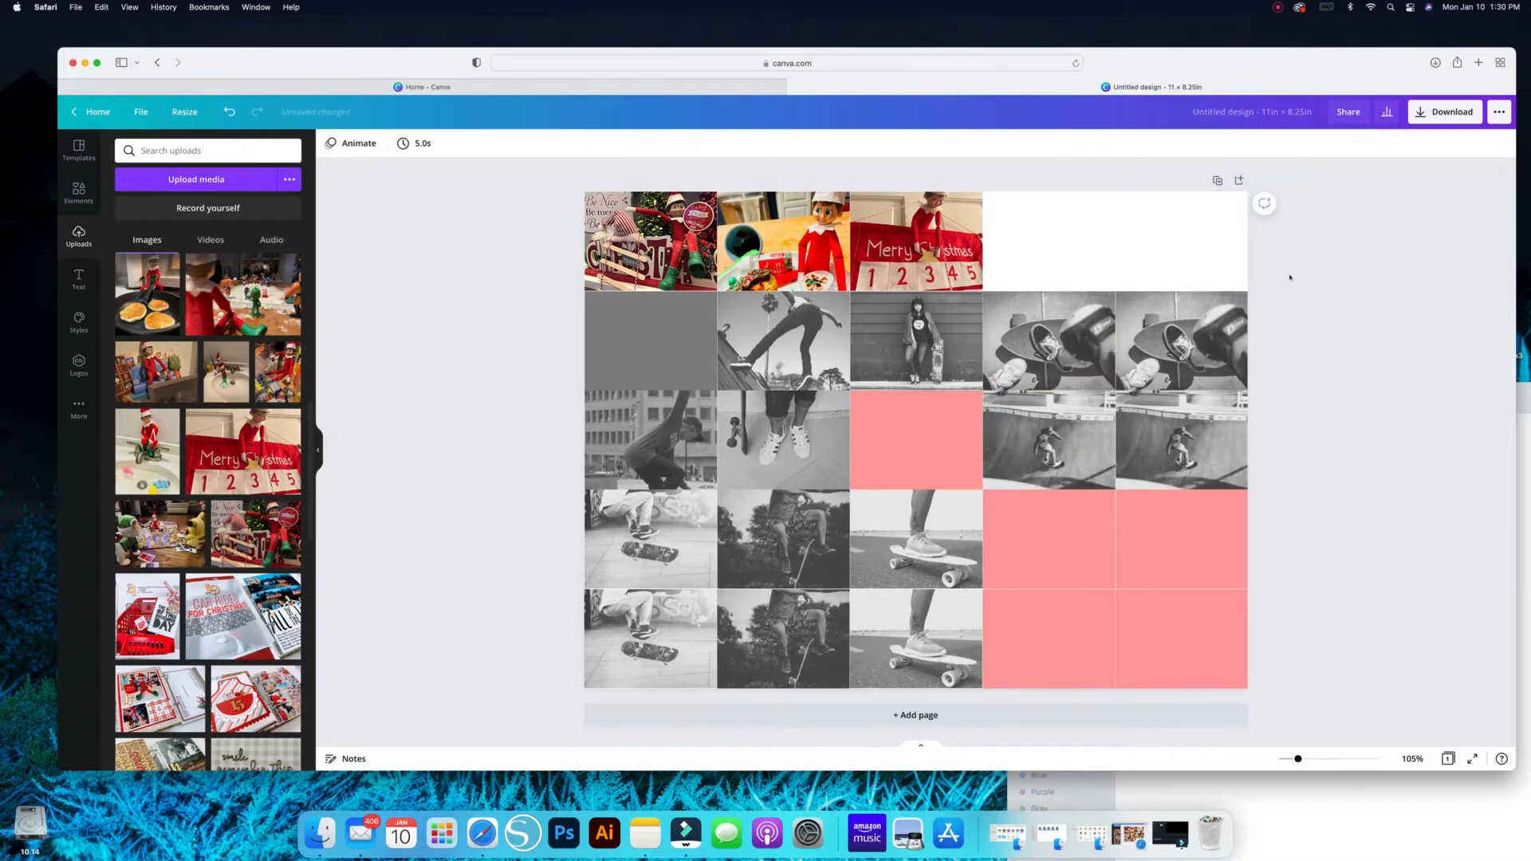
Step: Duplicate the second row's last two skateboard tiles and move the copies into the empty end of the top row
{"action": "left_click_drag", "start_coordinate": [1259, 363], "coordinate": [1004, 318]}
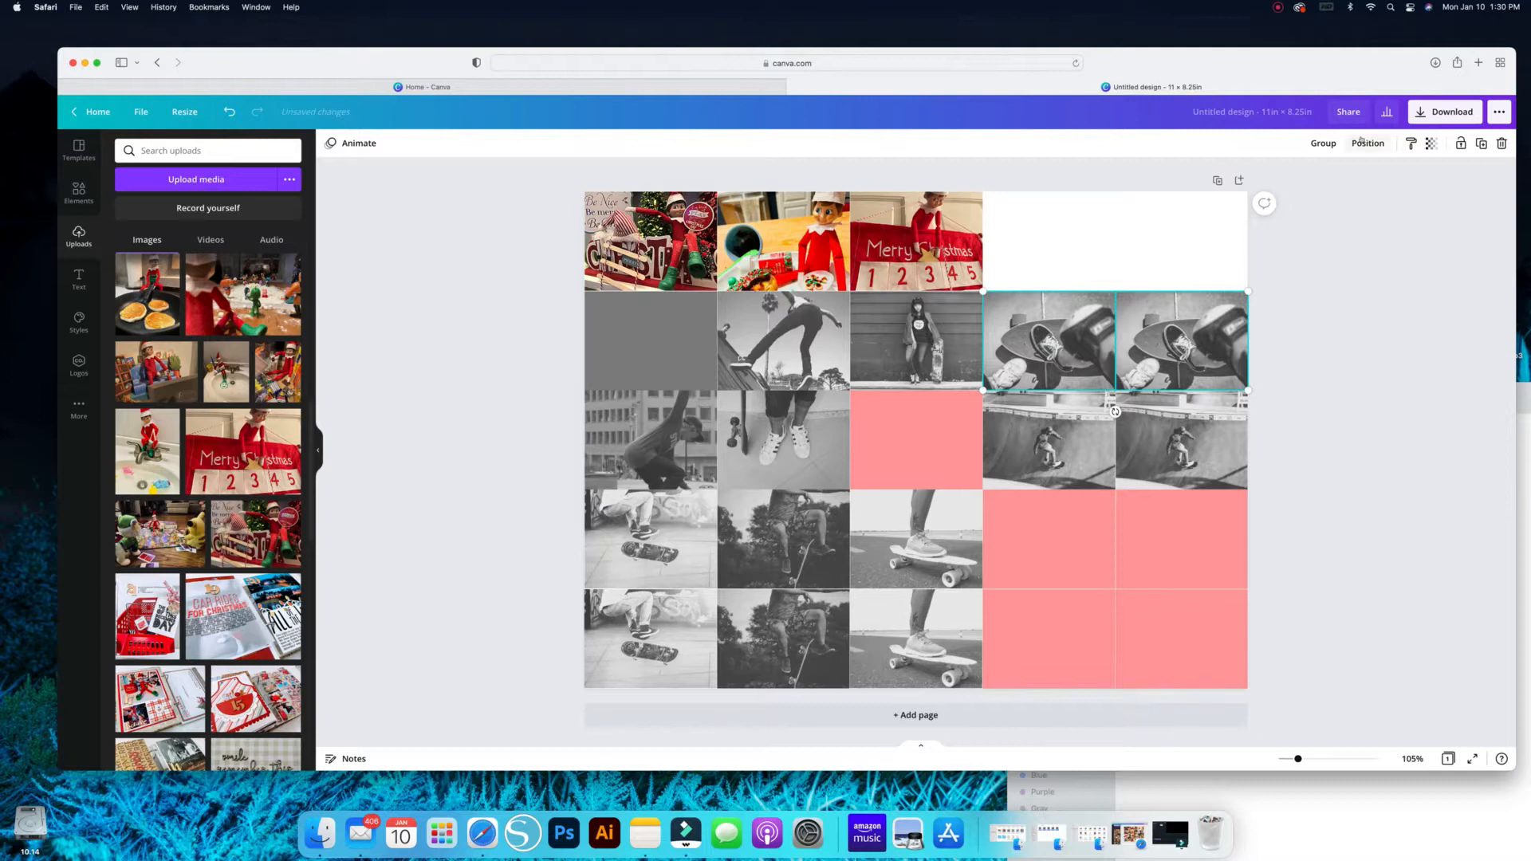
{"action": "left_click", "coordinate": [1481, 142]}
{"action": "left_click_drag", "start_coordinate": [1178, 335], "coordinate": [1175, 234]}
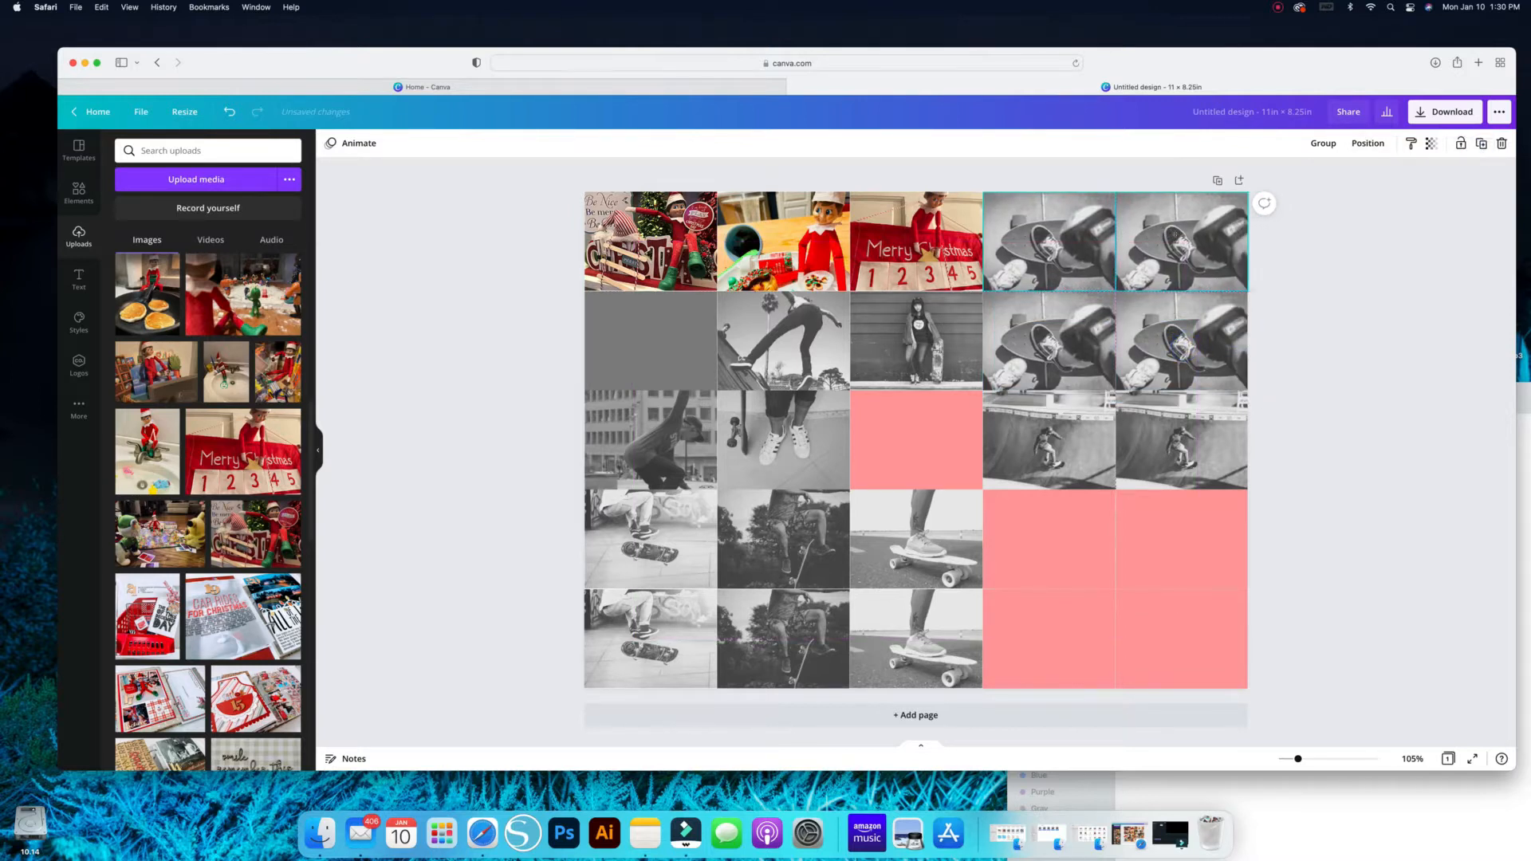
{"action": "left_click", "coordinate": [1324, 315]}
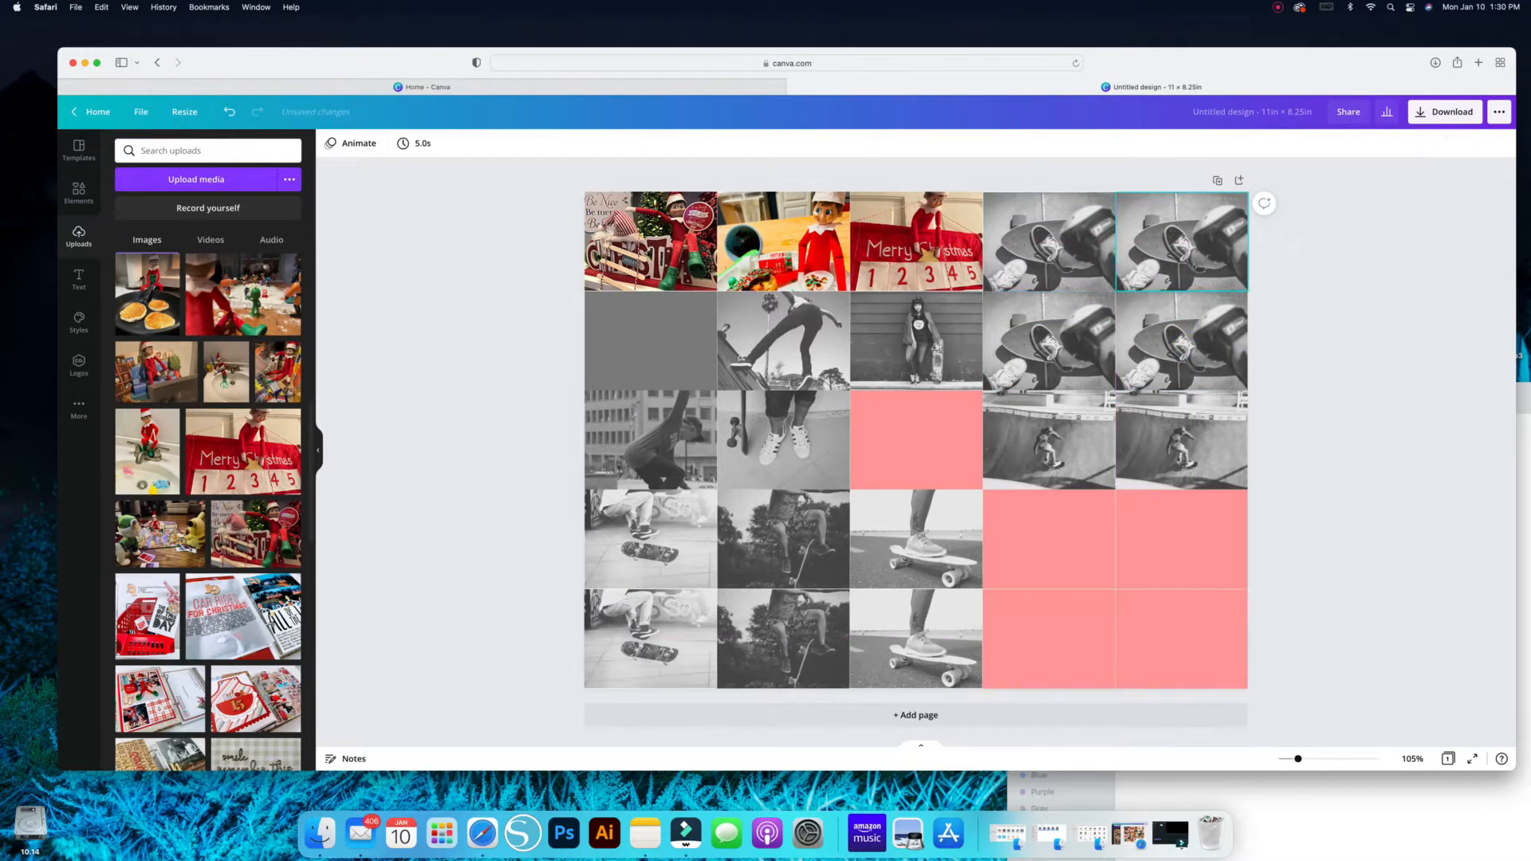
Step: Fill the top row's fourth tile with the uploaded picture of the elf among stuffed toys and apply the Afterglow filter
{"action": "double_click", "coordinate": [1049, 226]}
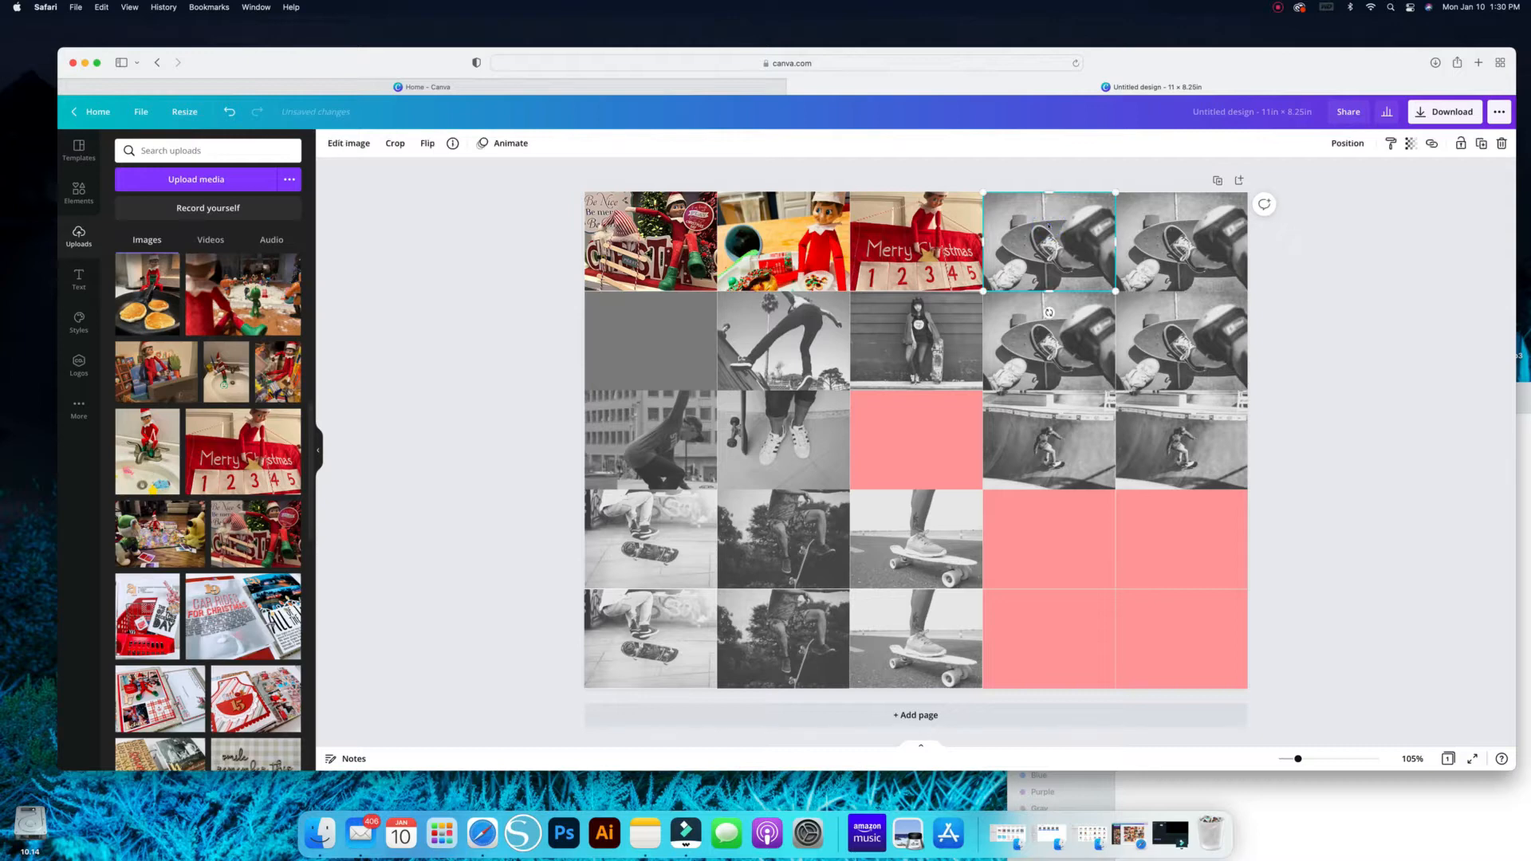
{"action": "left_click_drag", "start_coordinate": [159, 533], "coordinate": [1049, 239]}
{"action": "left_click", "coordinate": [350, 143]}
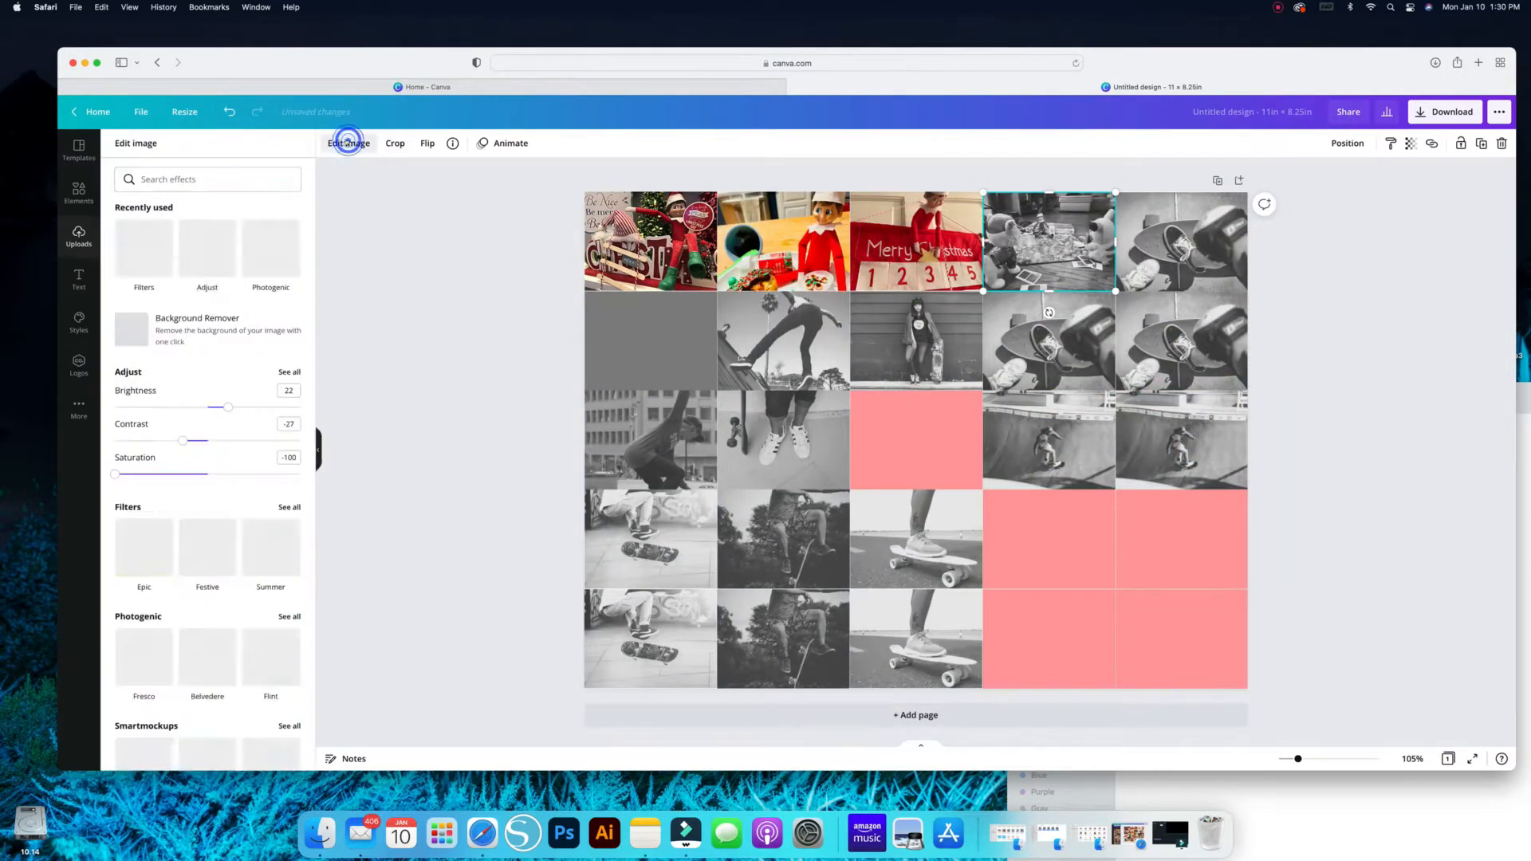
{"action": "left_click", "coordinate": [293, 507]}
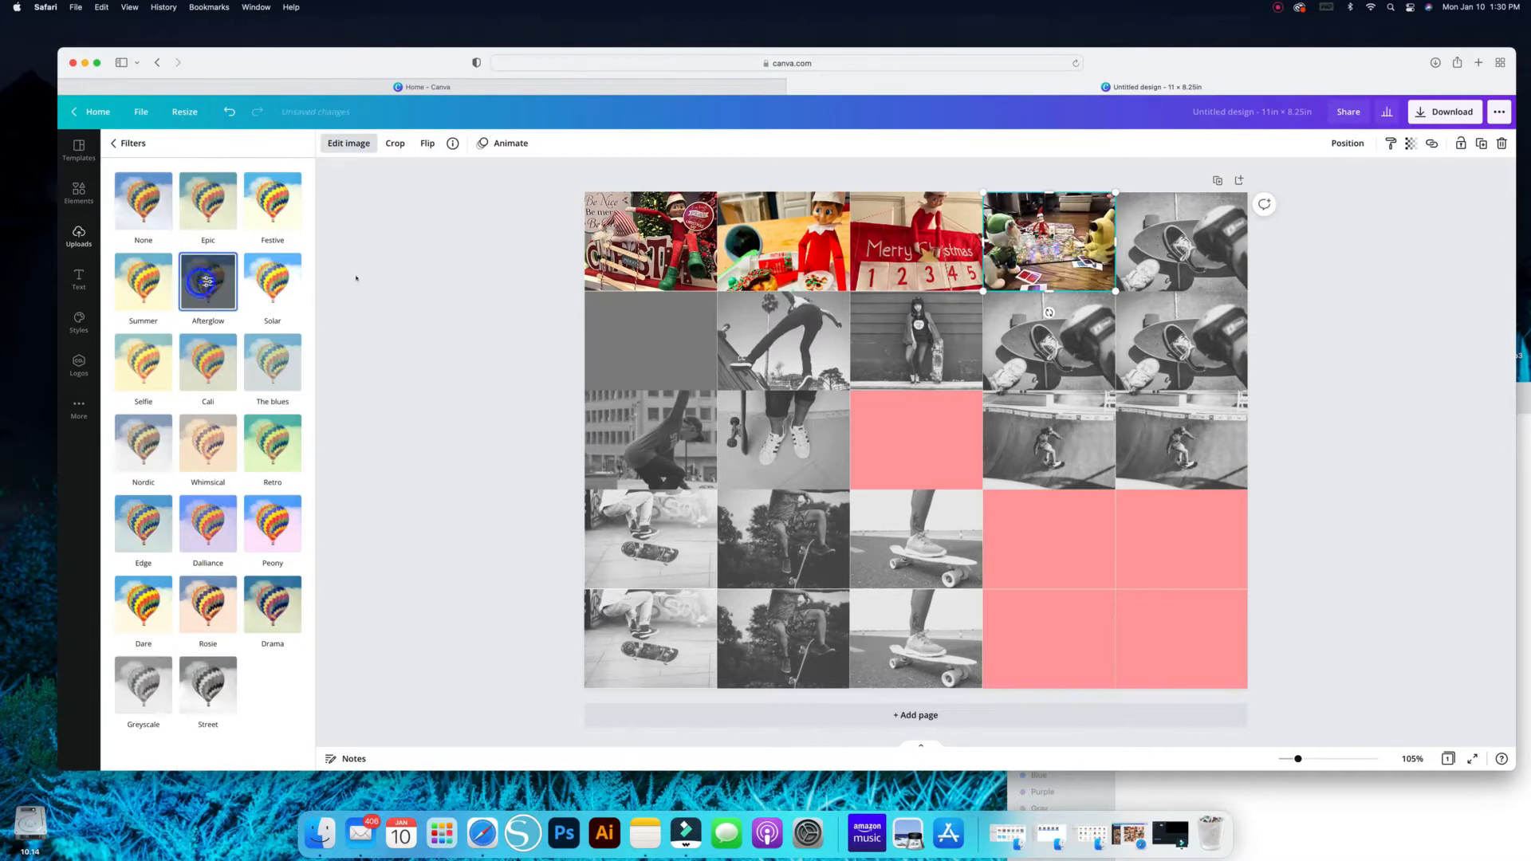
{"action": "left_click", "coordinate": [1323, 308]}
Step: Fill the top row's fifth tile with the uploaded bathtub elf picture and shift the photo slightly down to show the elf's head
{"action": "left_click", "coordinate": [1203, 238]}
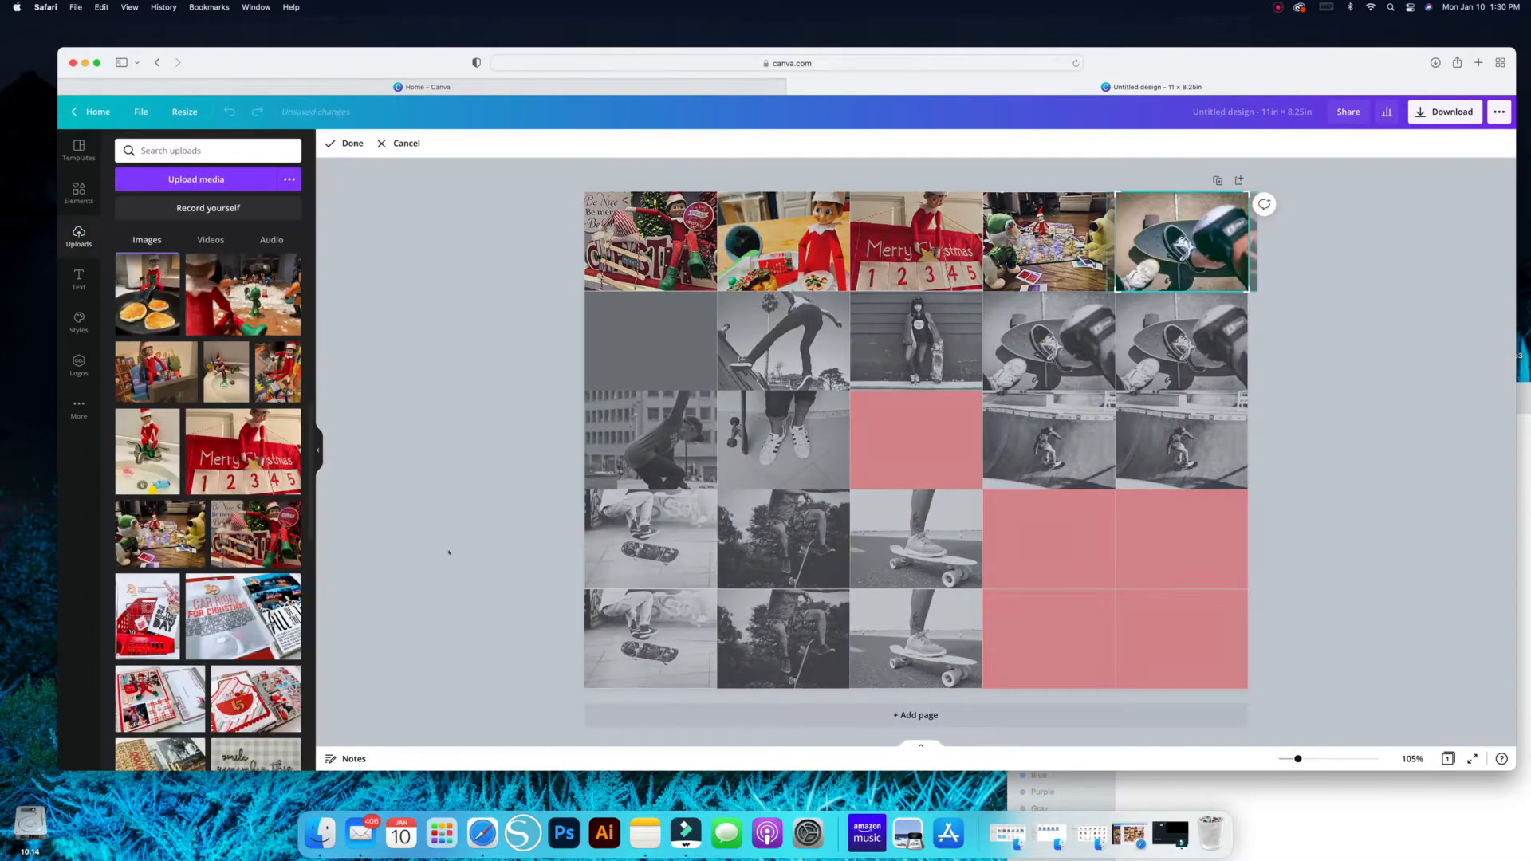
{"action": "left_click", "coordinate": [151, 447]}
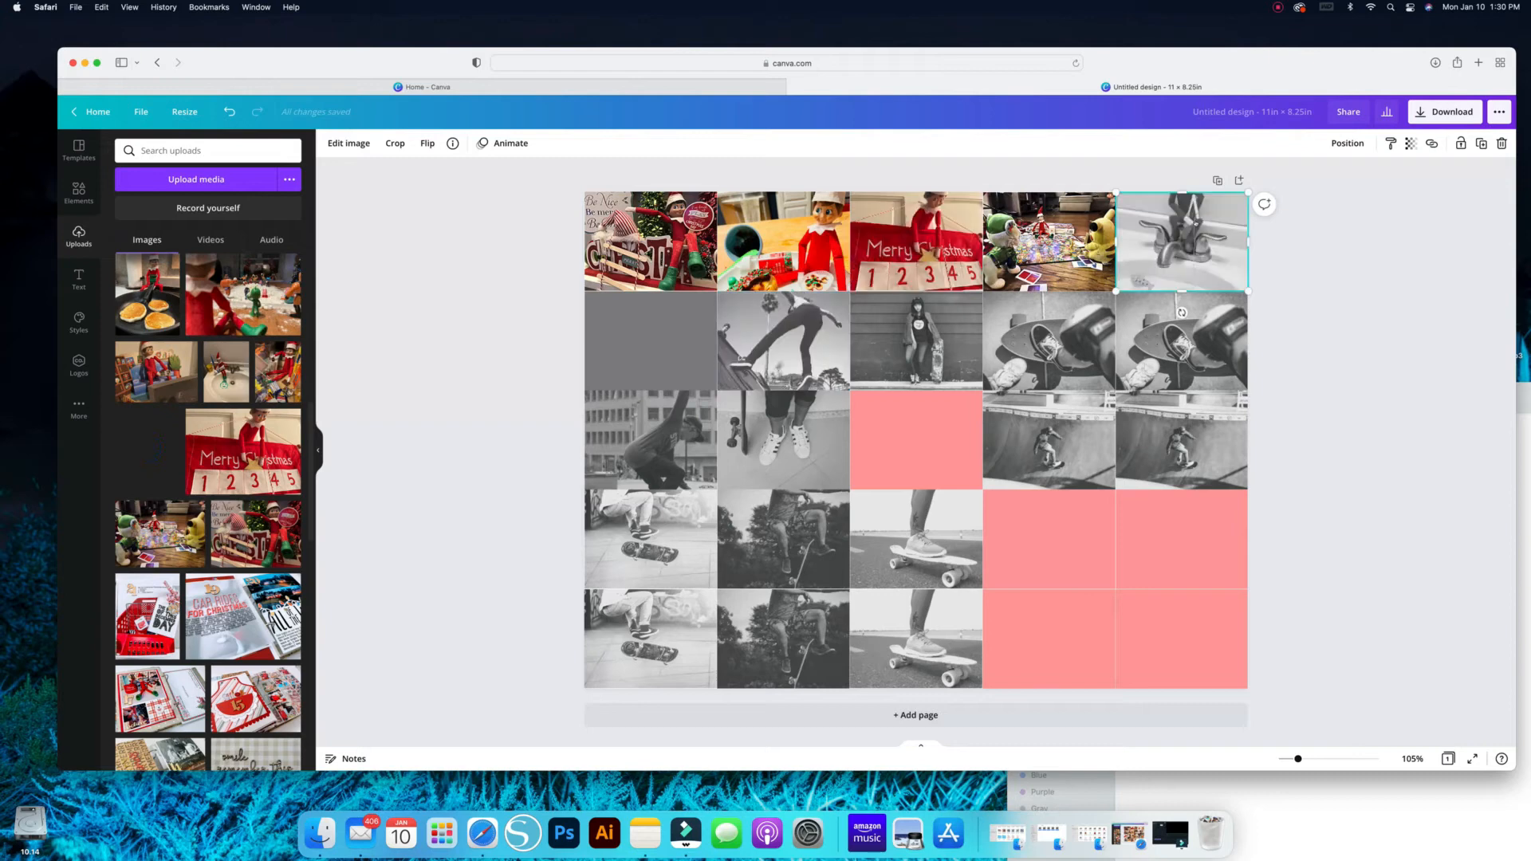
{"action": "double_click", "coordinate": [1193, 243]}
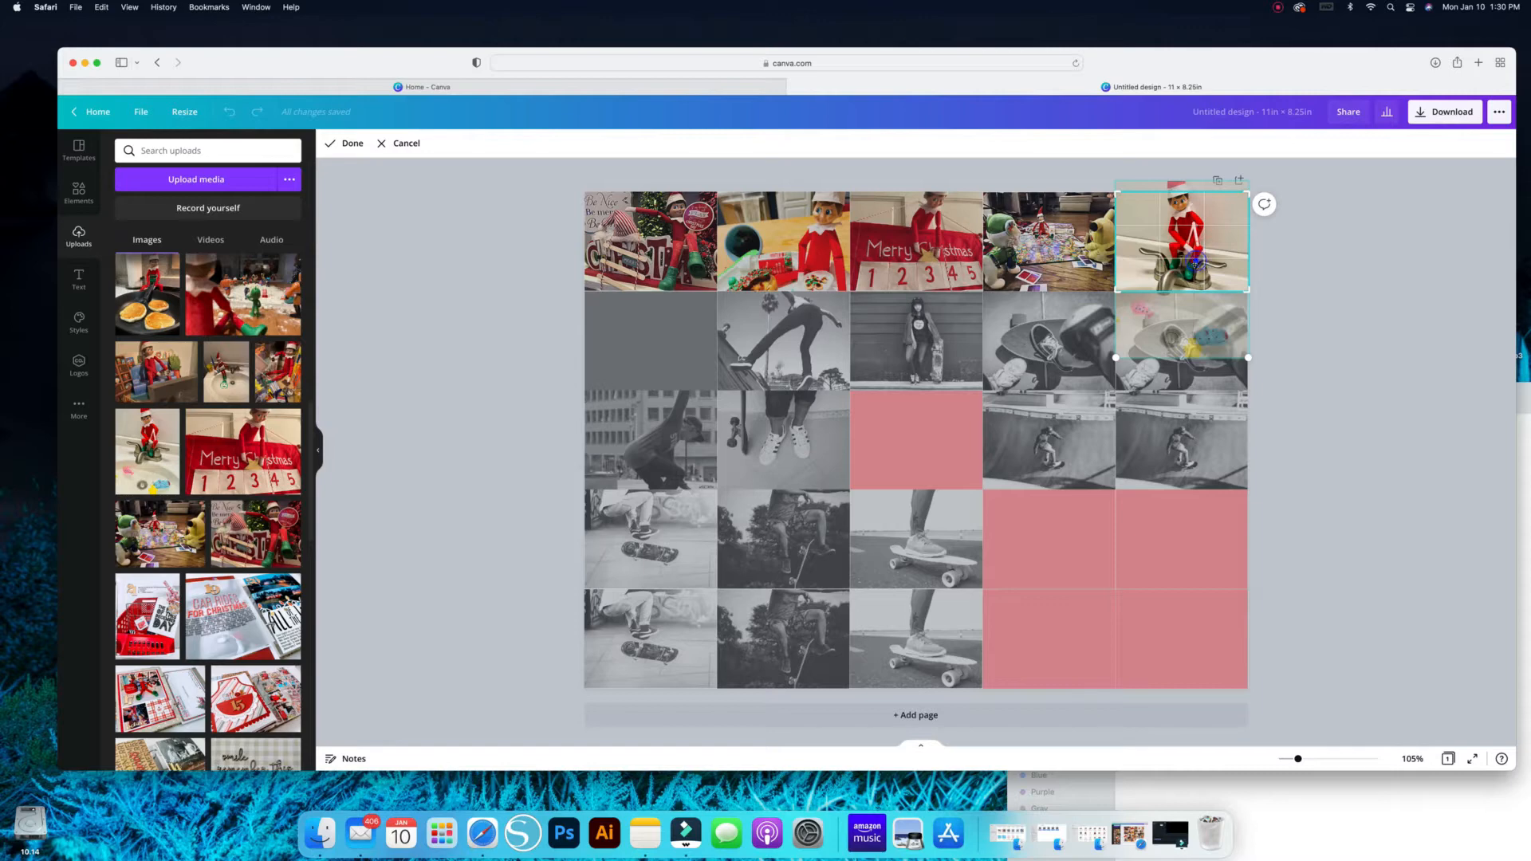
{"action": "left_click_drag", "start_coordinate": [1211, 239], "coordinate": [1210, 248]}
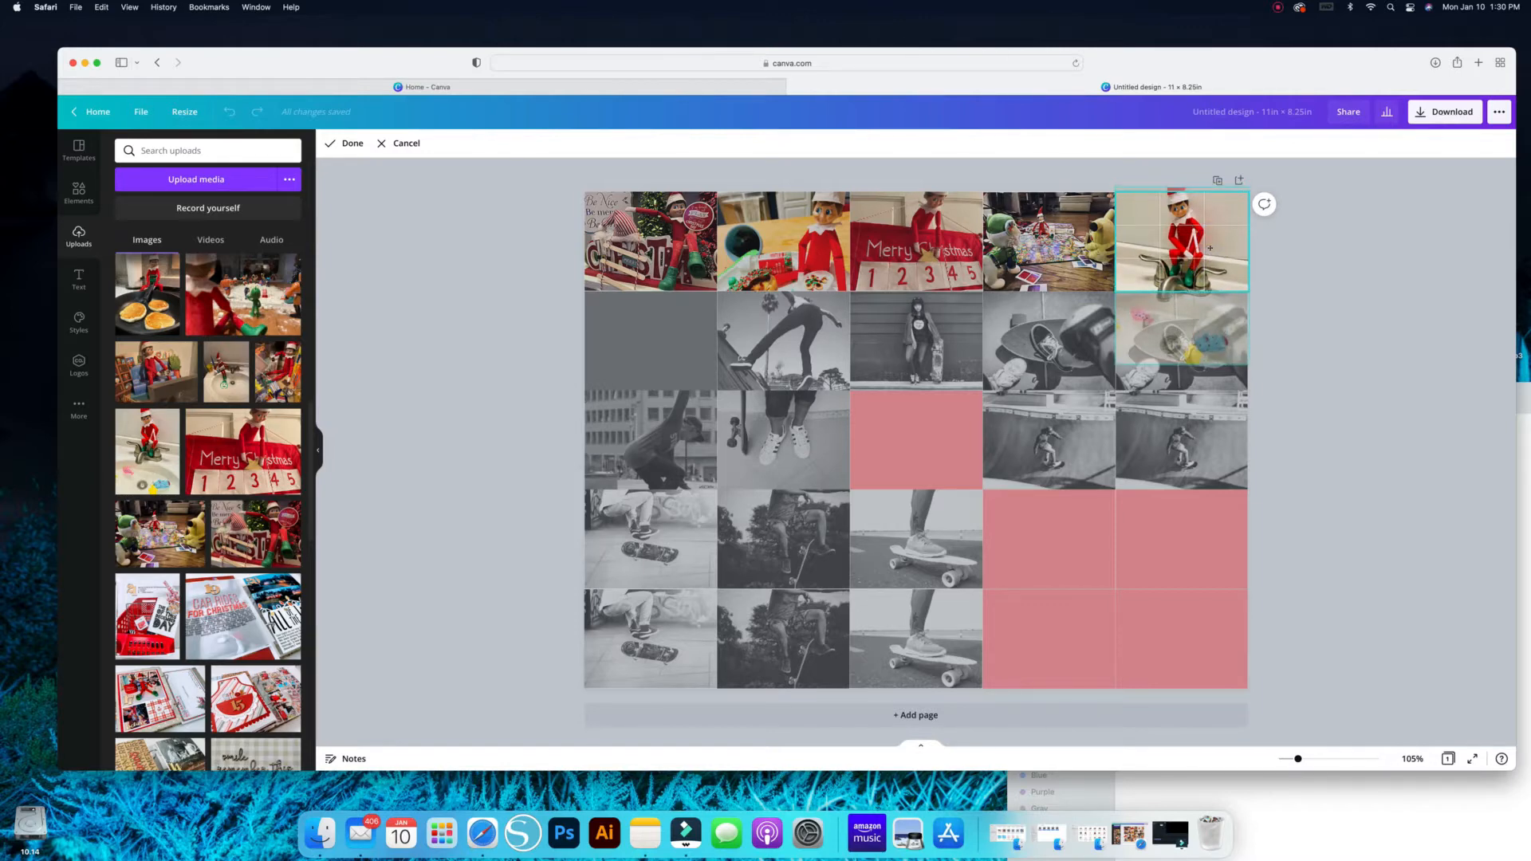
{"action": "left_click", "coordinate": [1291, 274]}
Step: Apply the Afterglow filter to the elf photo in the top row's fifth tile
{"action": "left_click", "coordinate": [1175, 232]}
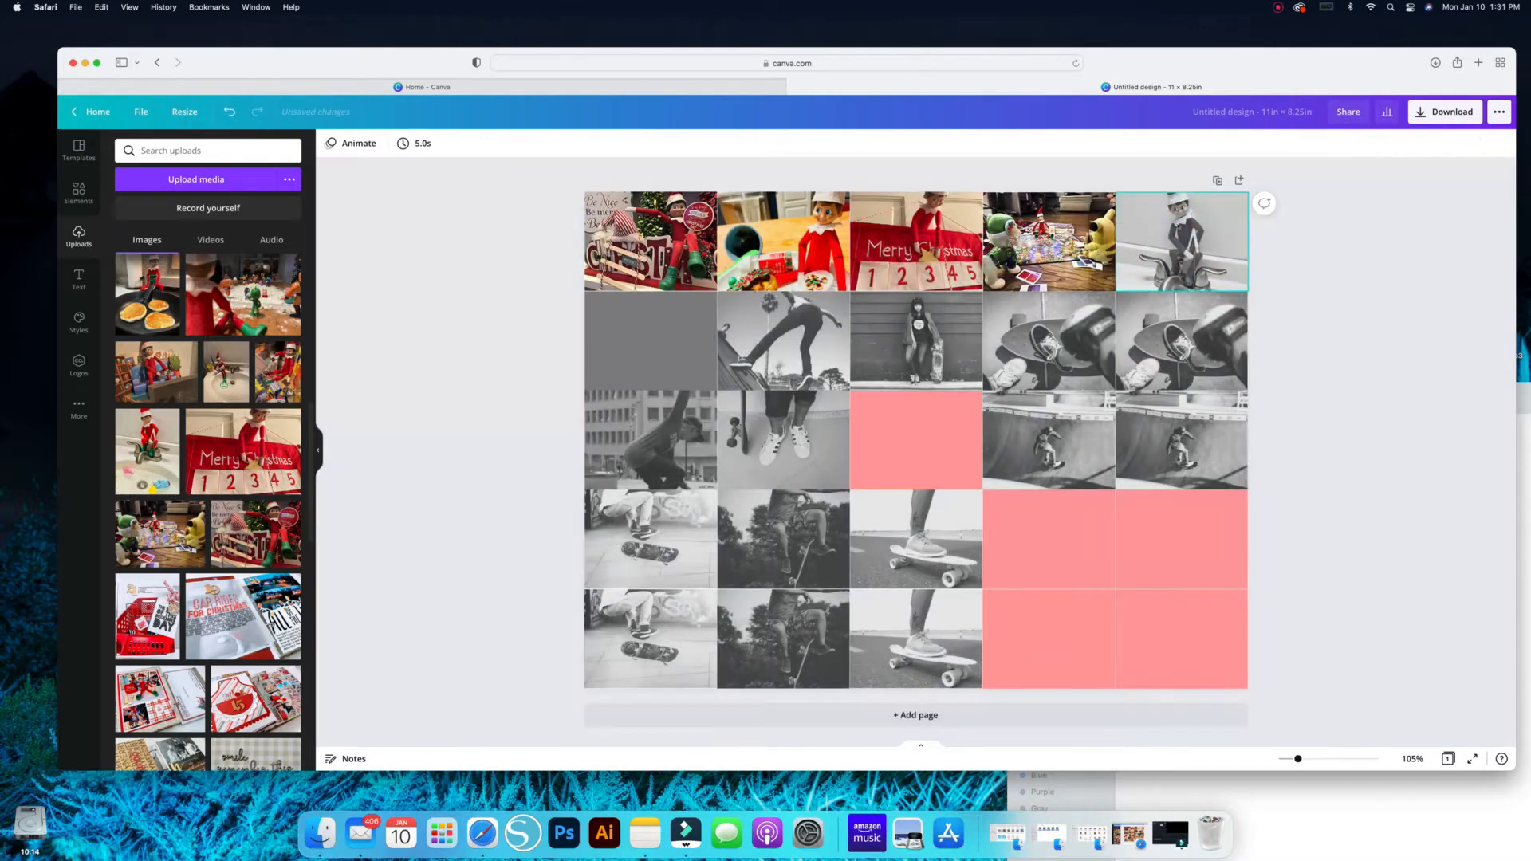
{"action": "left_click", "coordinate": [345, 148]}
{"action": "left_click", "coordinate": [290, 506]}
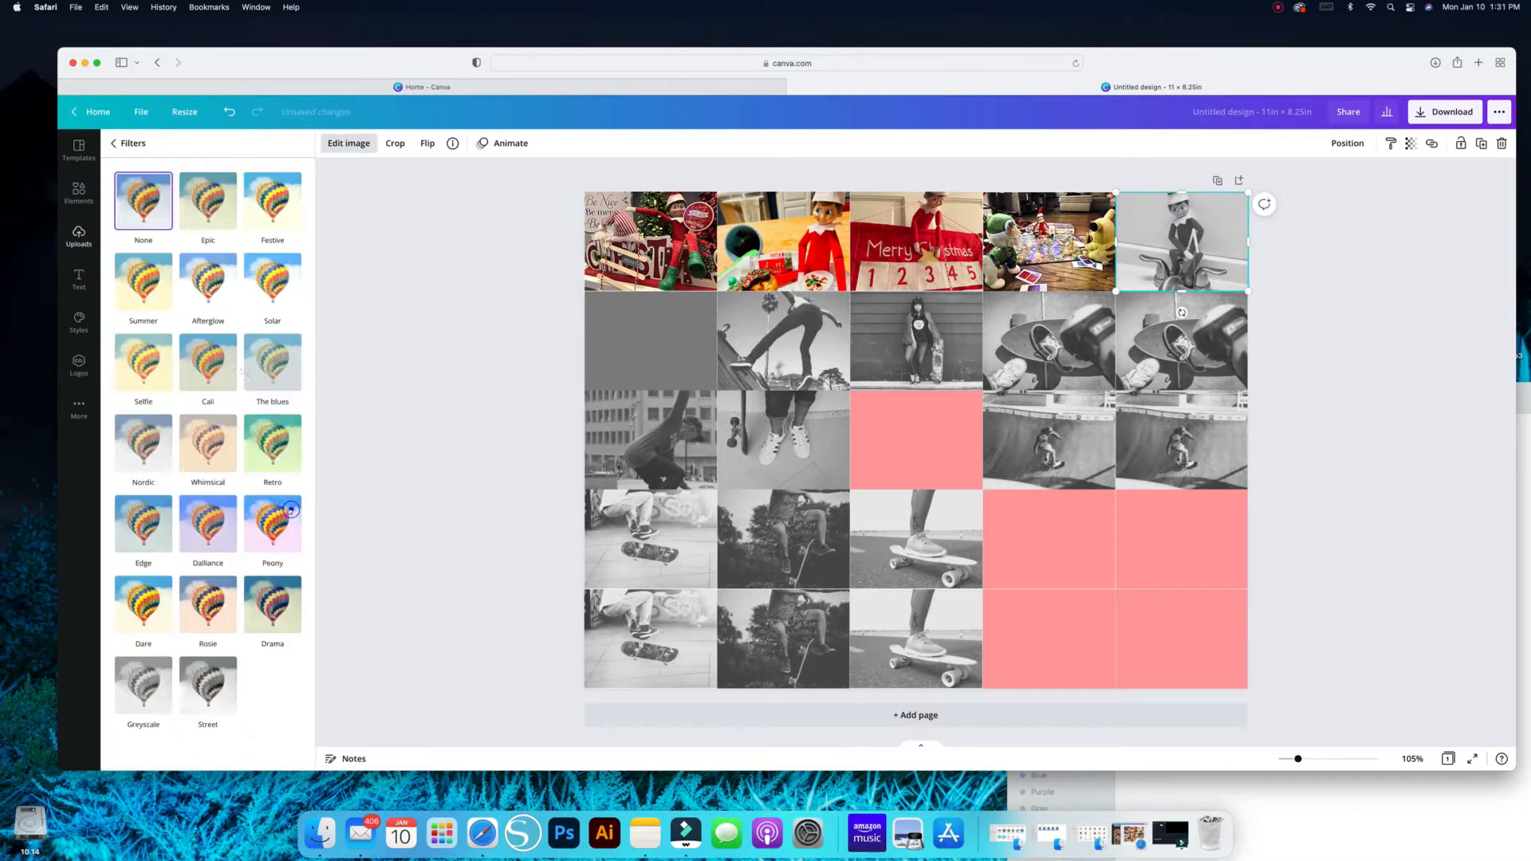
{"action": "left_click", "coordinate": [203, 285]}
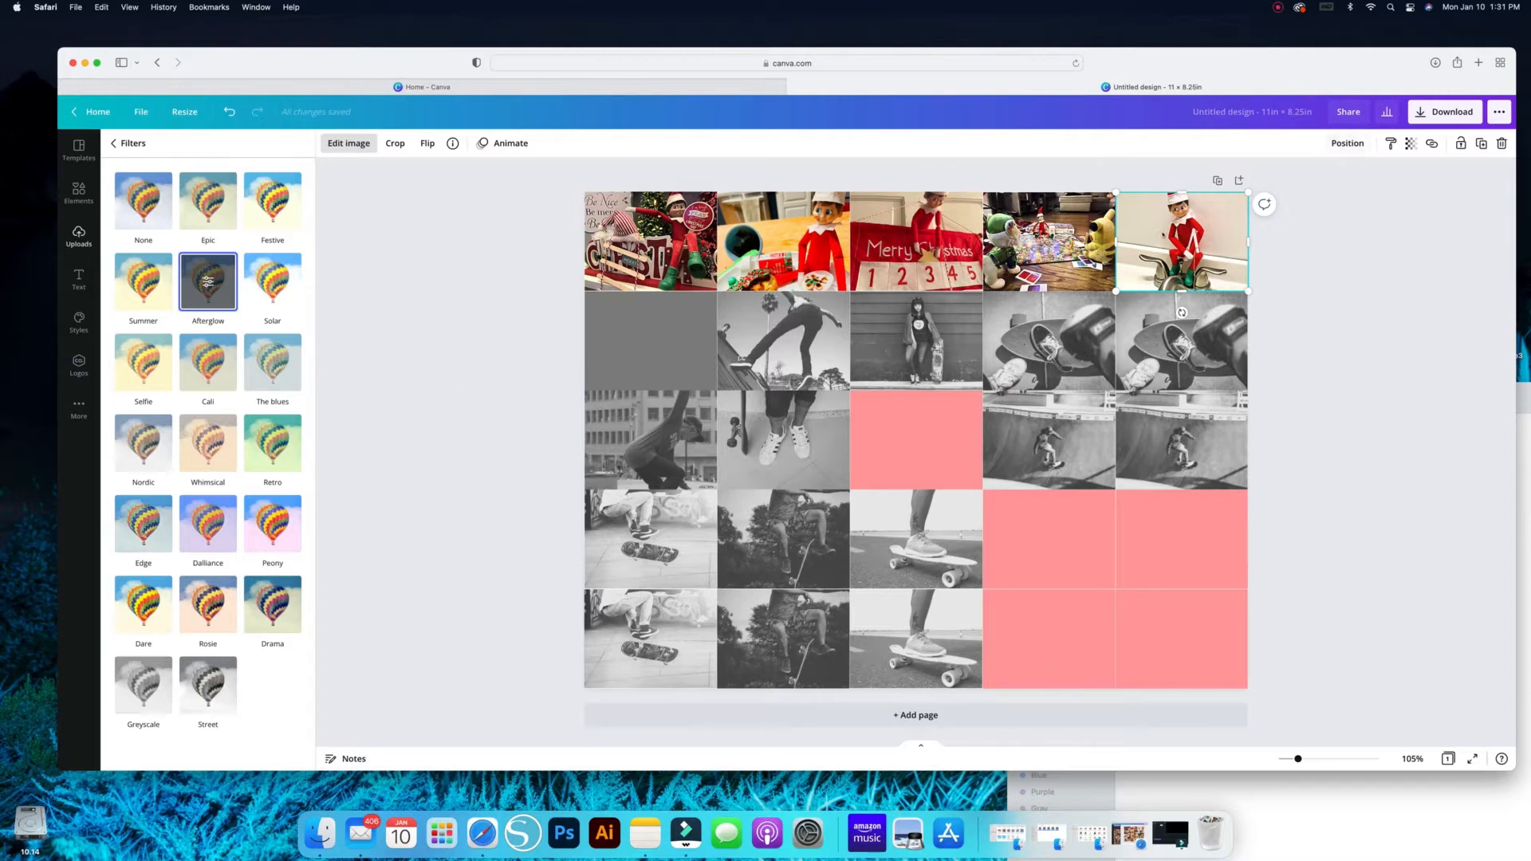
Step: Cover the plain grey first tile of the second row with a copy of the skateboarder tile beside it
{"action": "left_click", "coordinate": [676, 353]}
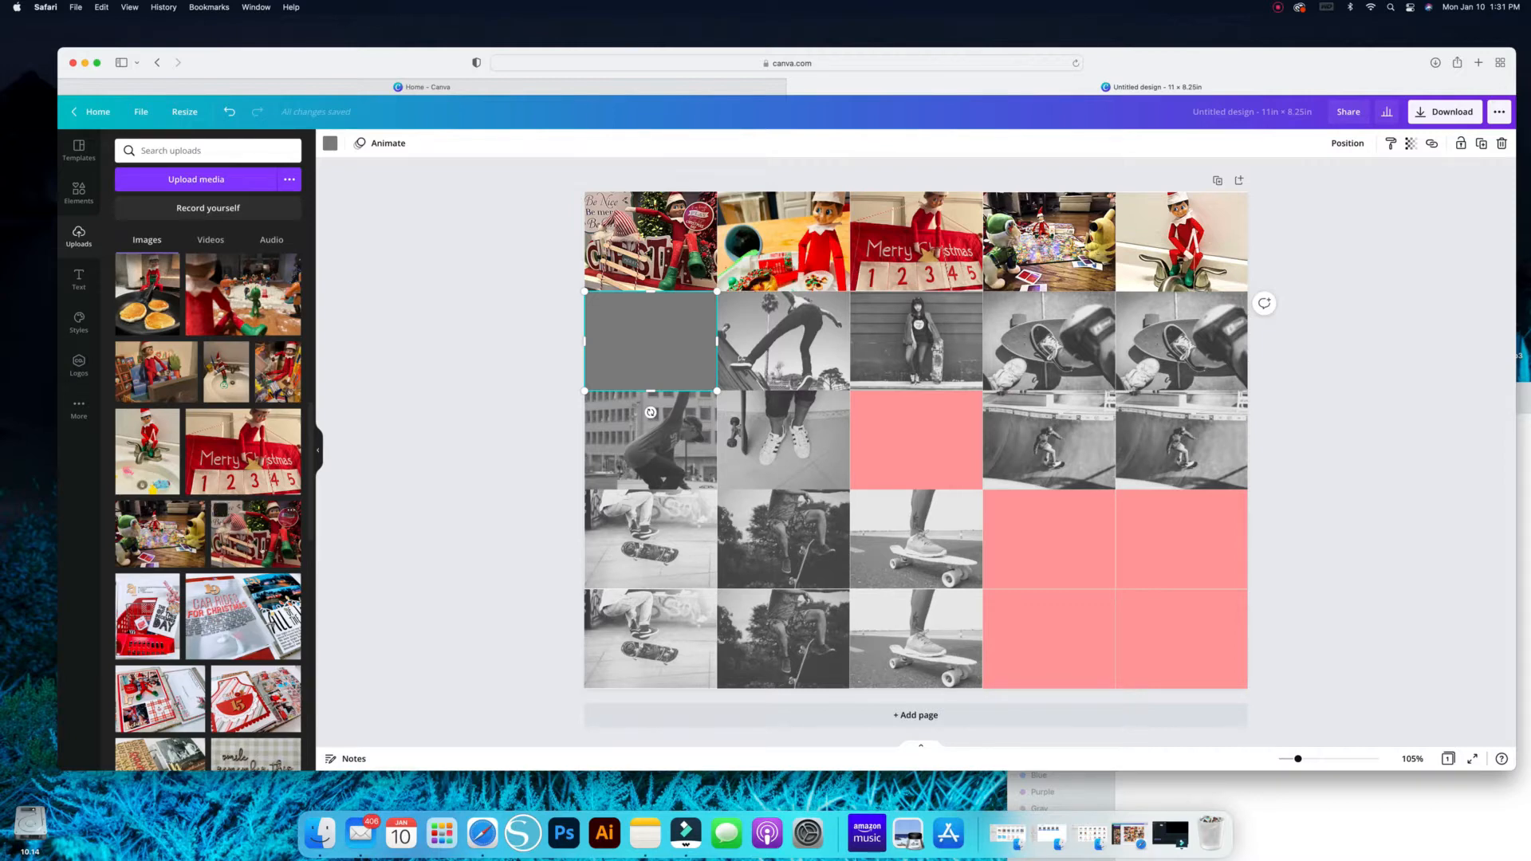
{"action": "left_click_drag", "start_coordinate": [277, 372], "coordinate": [386, 319]}
{"action": "left_click", "coordinate": [799, 345]}
{"action": "left_click_drag", "start_coordinate": [799, 345], "coordinate": [658, 341]}
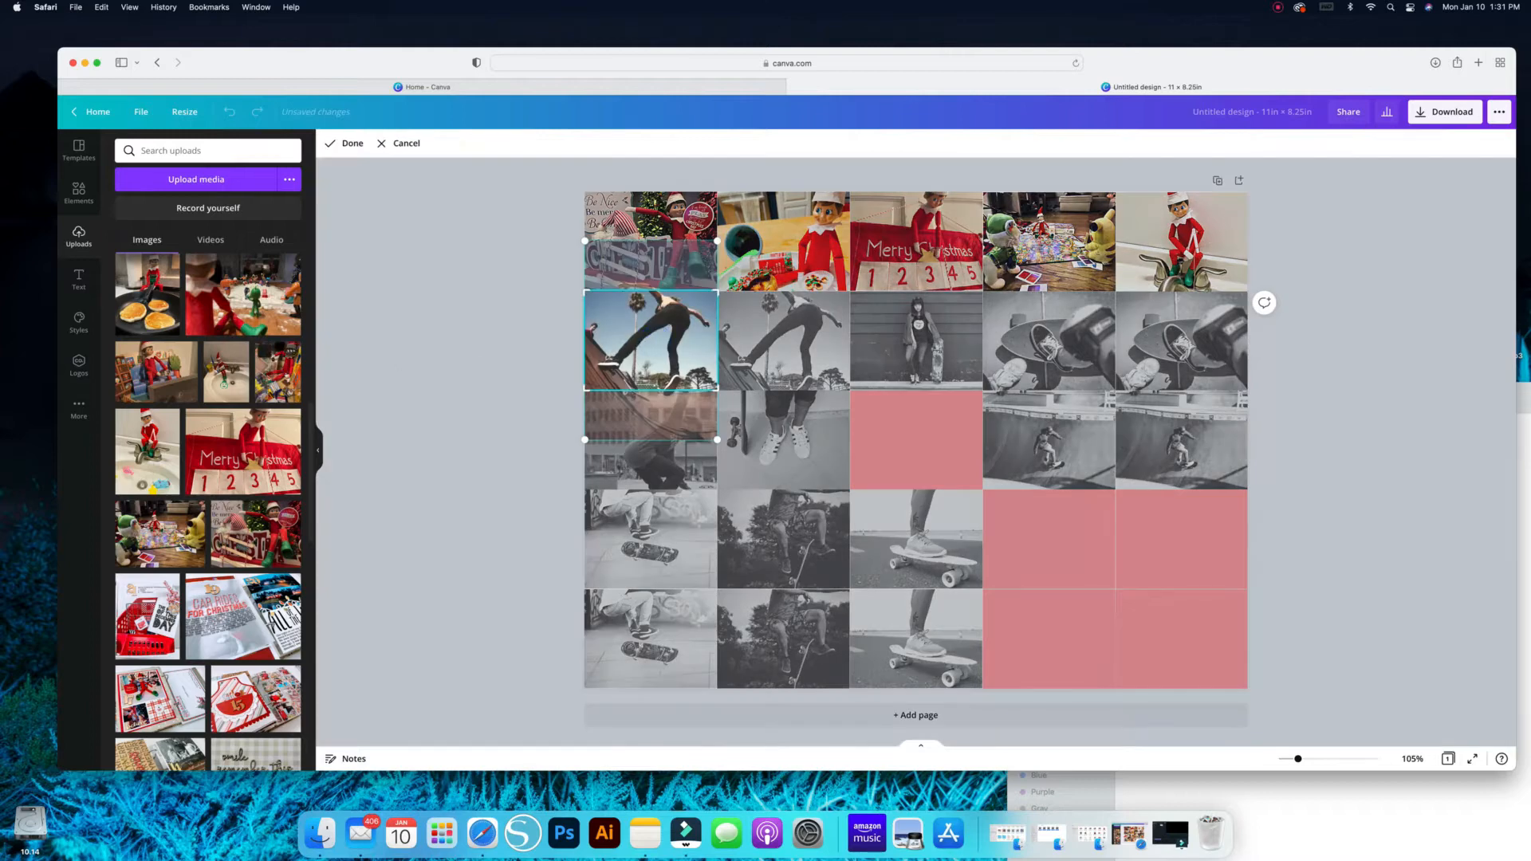
Step: Fill the second row's first tile with the uploaded picture of the elf beside colouring supplies and reposition the photo within its frame
{"action": "left_click_drag", "start_coordinate": [280, 372], "coordinate": [660, 359]}
{"action": "double_click", "coordinate": [660, 357]}
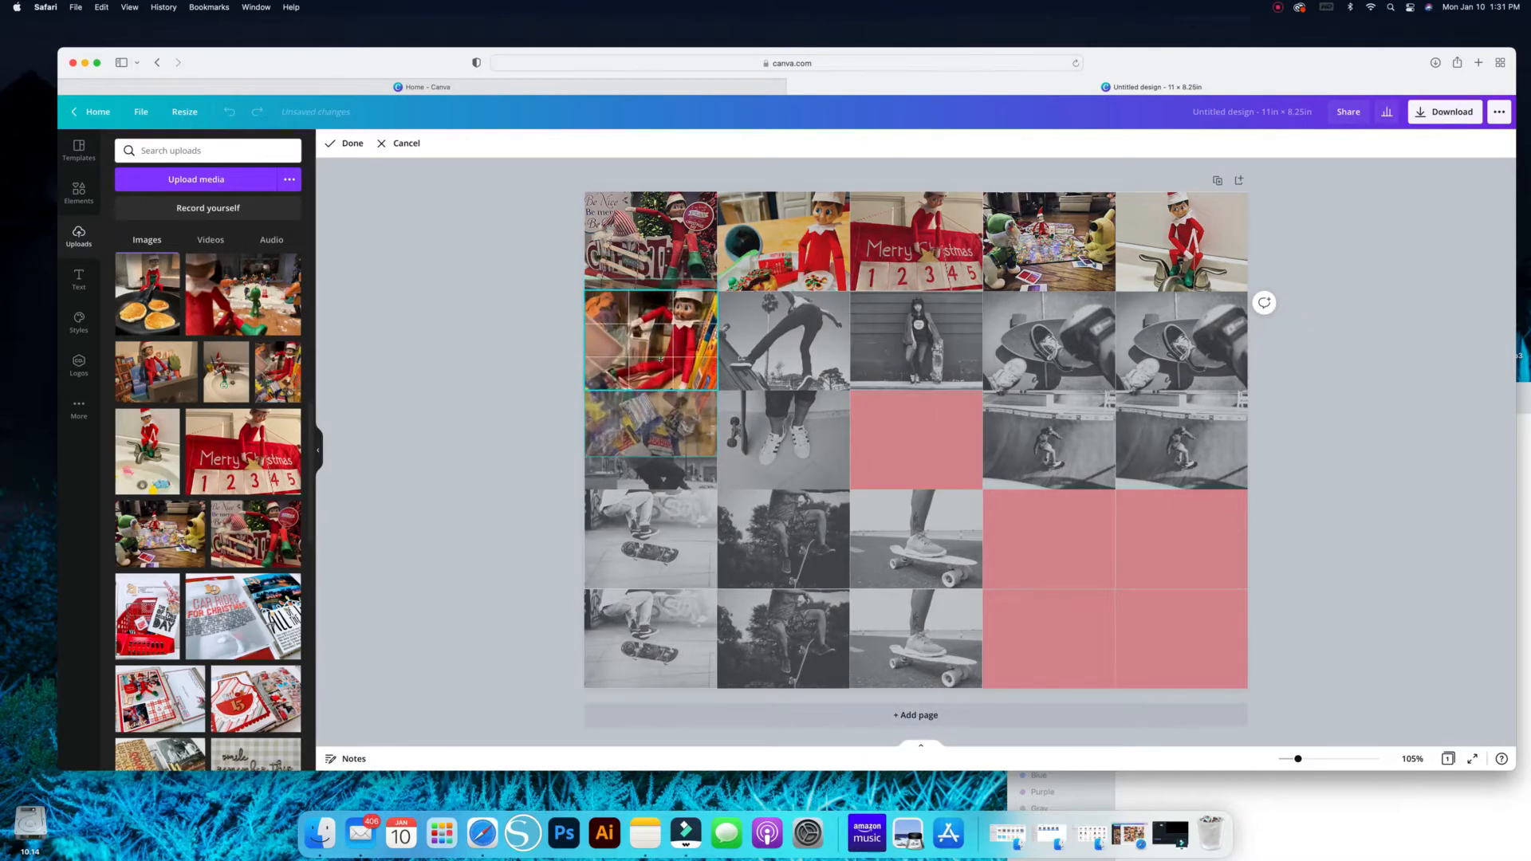
{"action": "key", "text": "Return"}
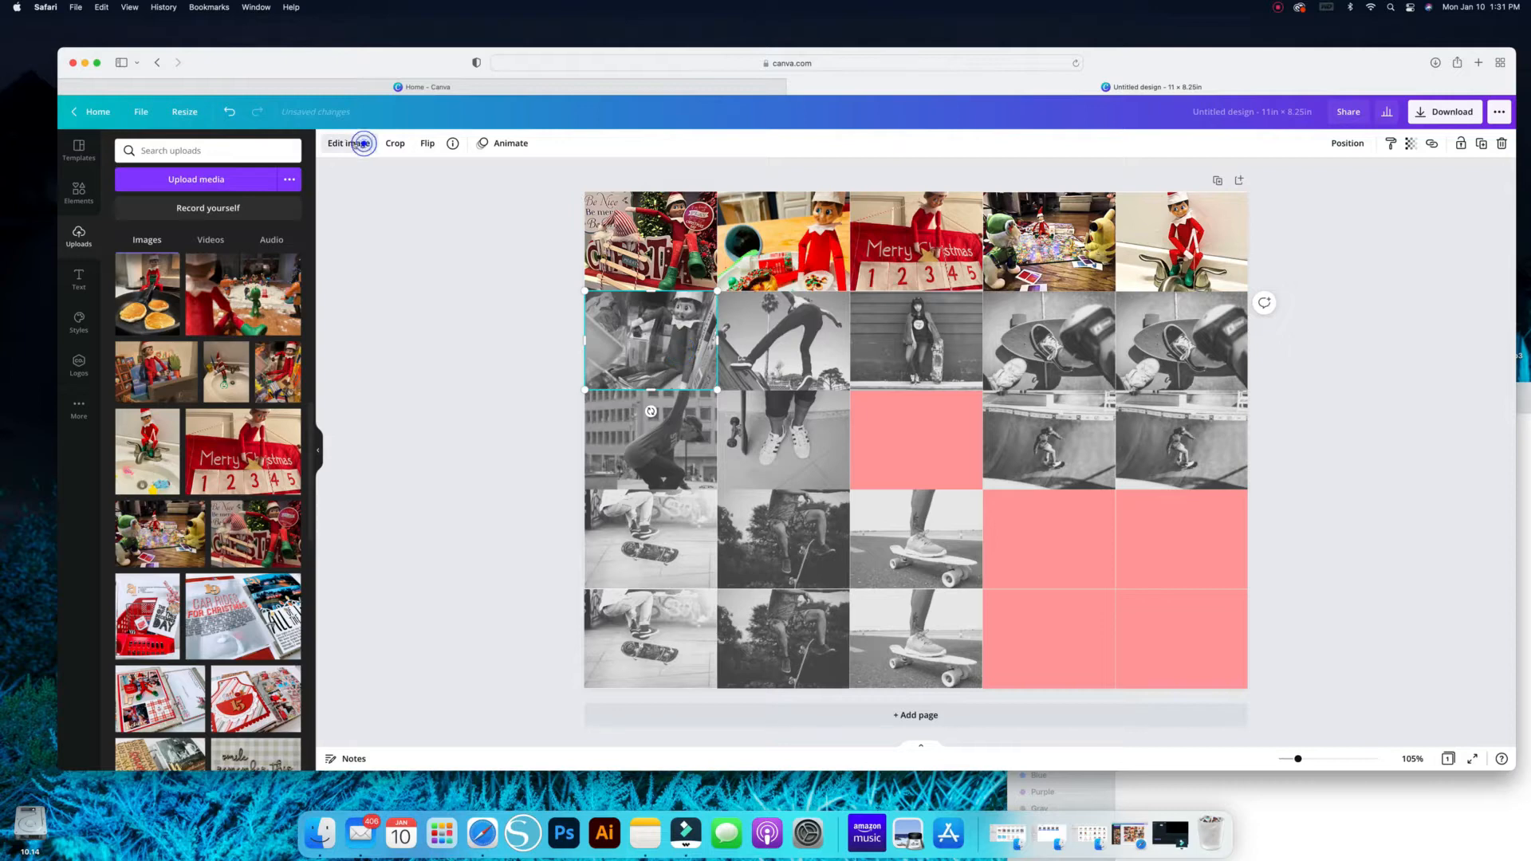
Step: Apply the Afterglow filter to the elf photo in the second row's first tile
{"action": "left_click", "coordinate": [348, 144]}
{"action": "left_click", "coordinate": [289, 507]}
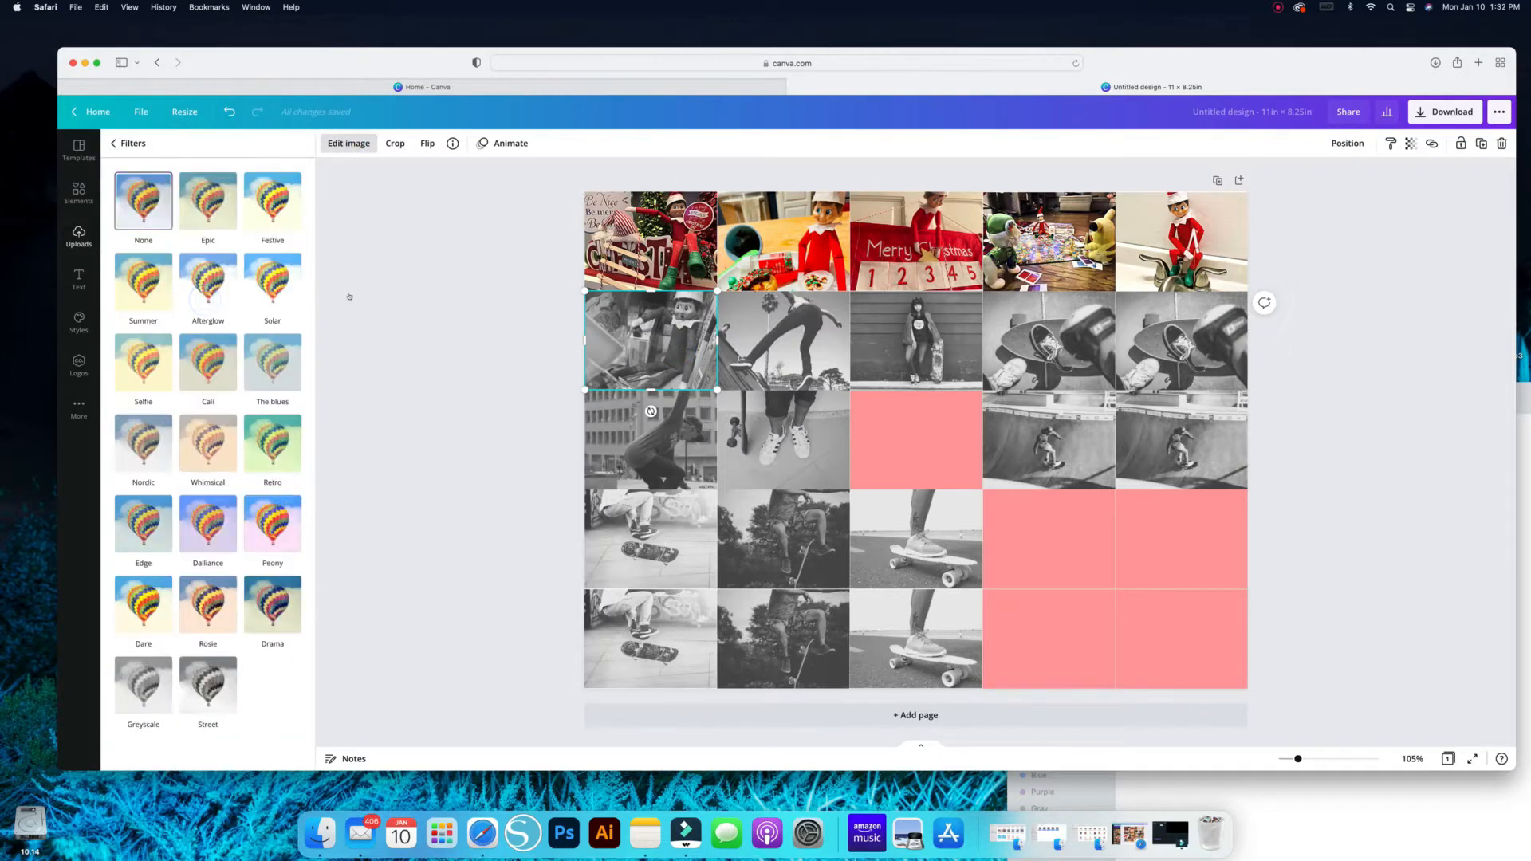
{"action": "left_click", "coordinate": [207, 281]}
Step: Fill the second row's second tile with the uploaded picture of the elf at the sink and apply the Afterglow filter
{"action": "left_click", "coordinate": [784, 341]}
{"action": "double_click", "coordinate": [783, 340]}
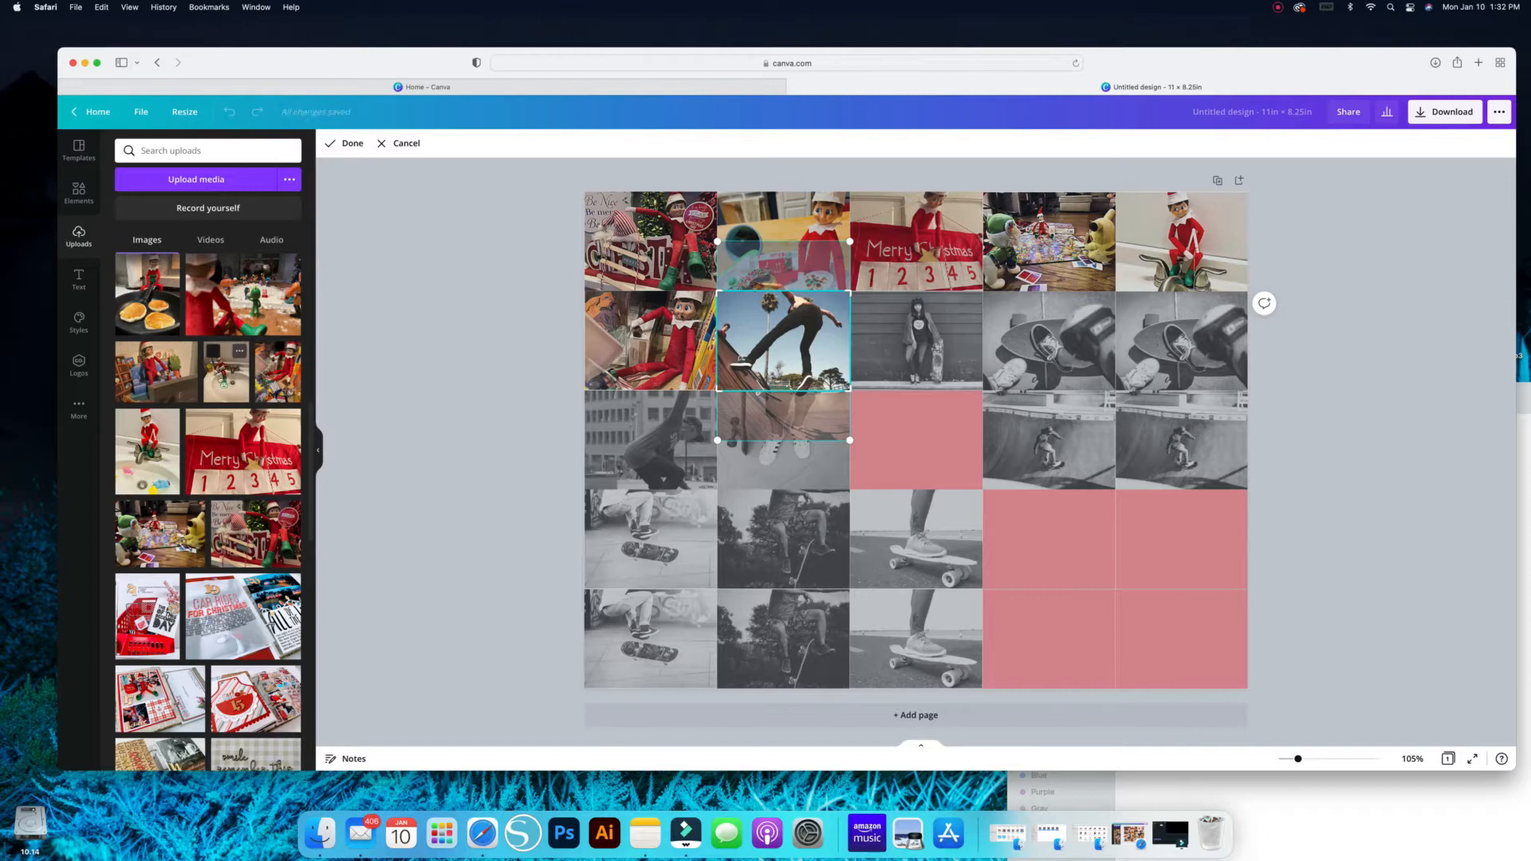
{"action": "left_click_drag", "start_coordinate": [225, 372], "coordinate": [783, 343]}
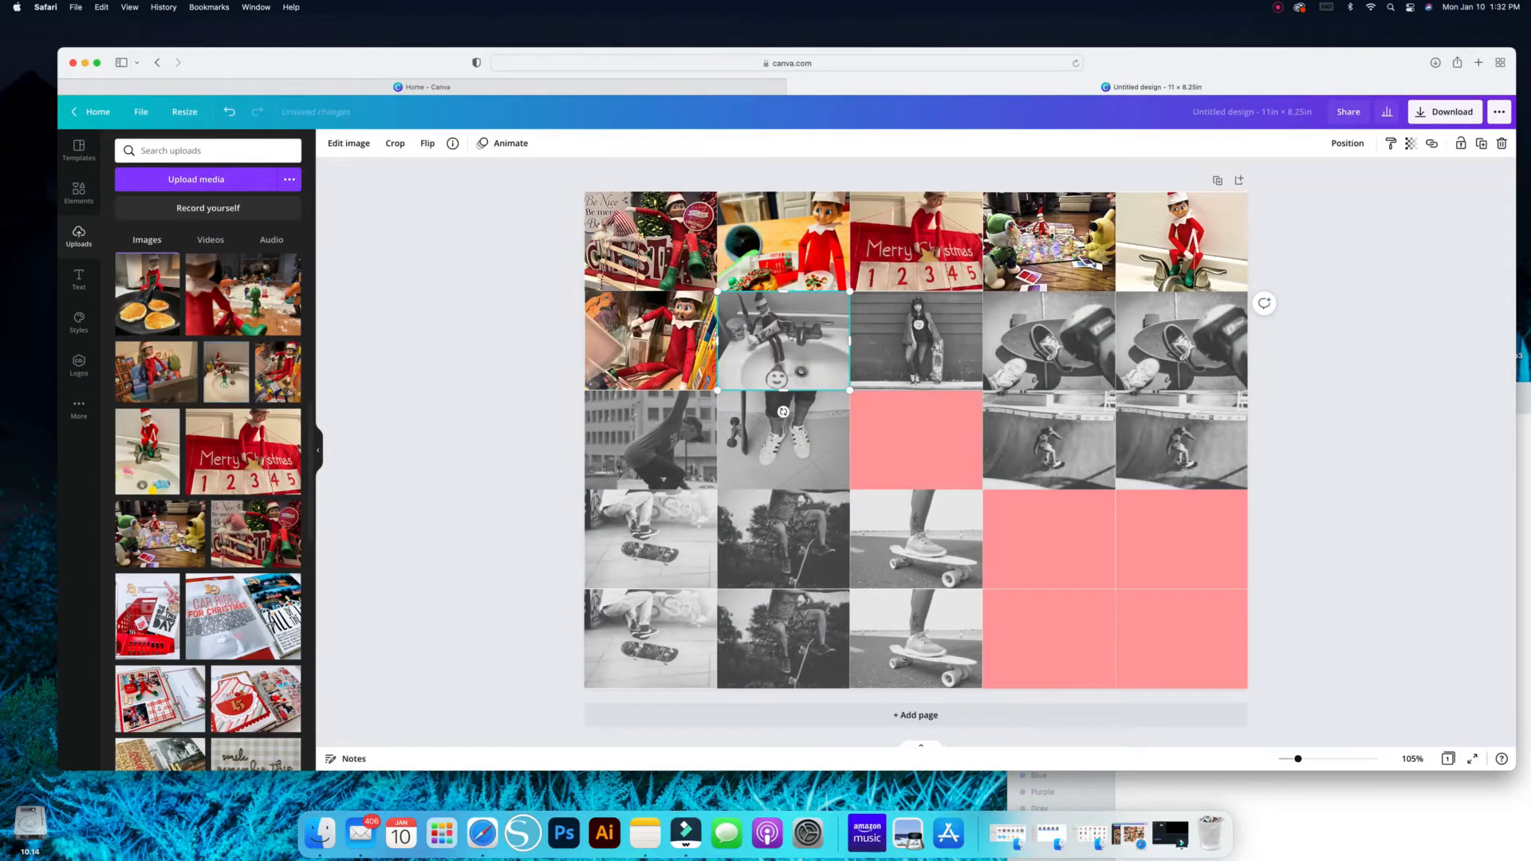
{"action": "left_click", "coordinate": [348, 142]}
{"action": "left_click", "coordinate": [283, 510]}
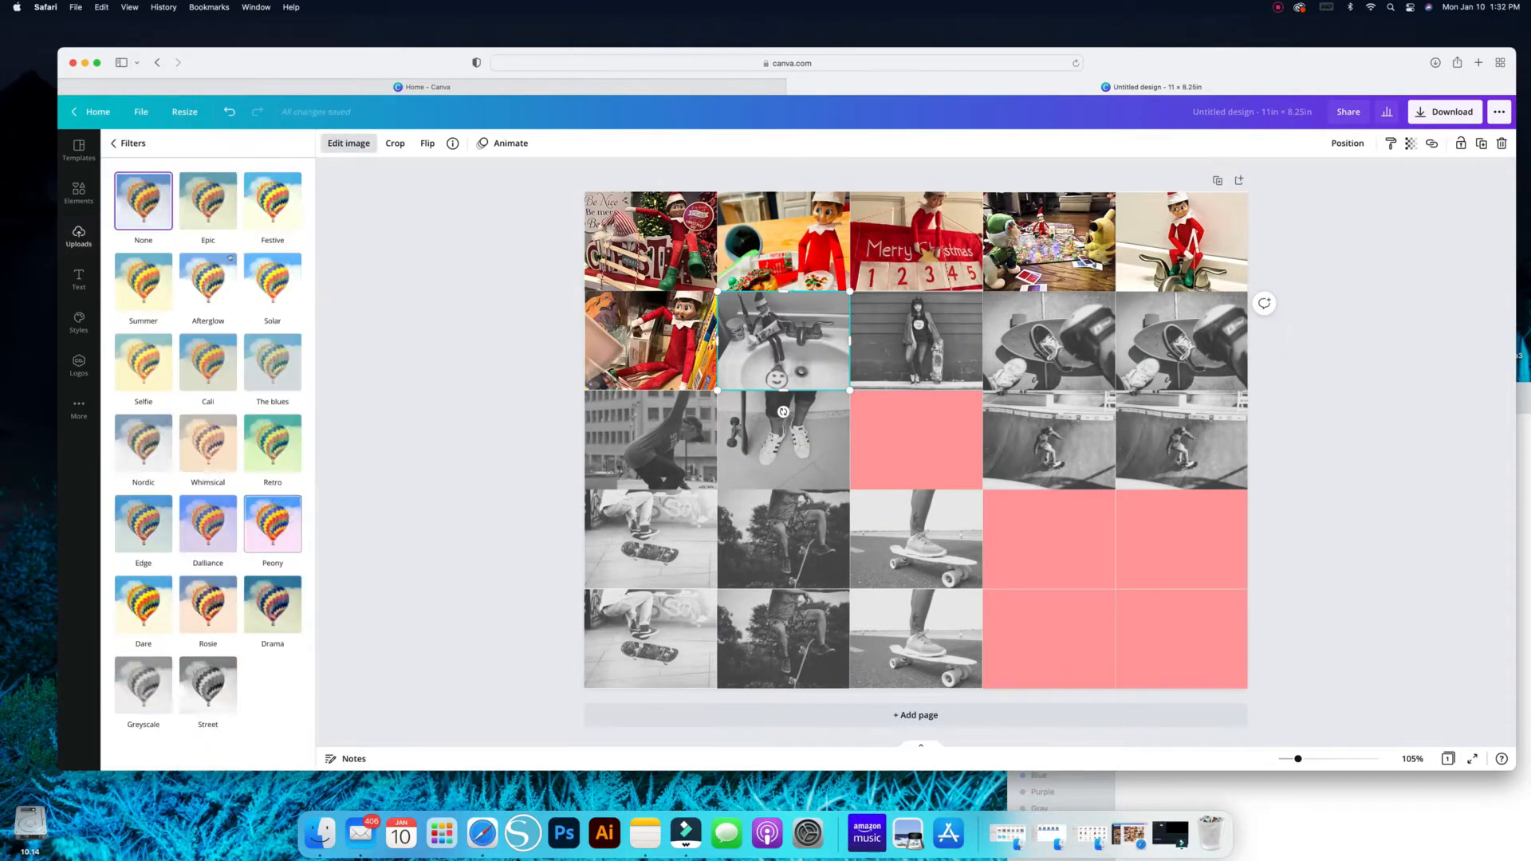
{"action": "left_click", "coordinate": [209, 281]}
Step: Fill the second row's third tile with the uploaded picture of the elf in front of the bookshelf and apply the Afterglow filter
{"action": "double_click", "coordinate": [922, 343]}
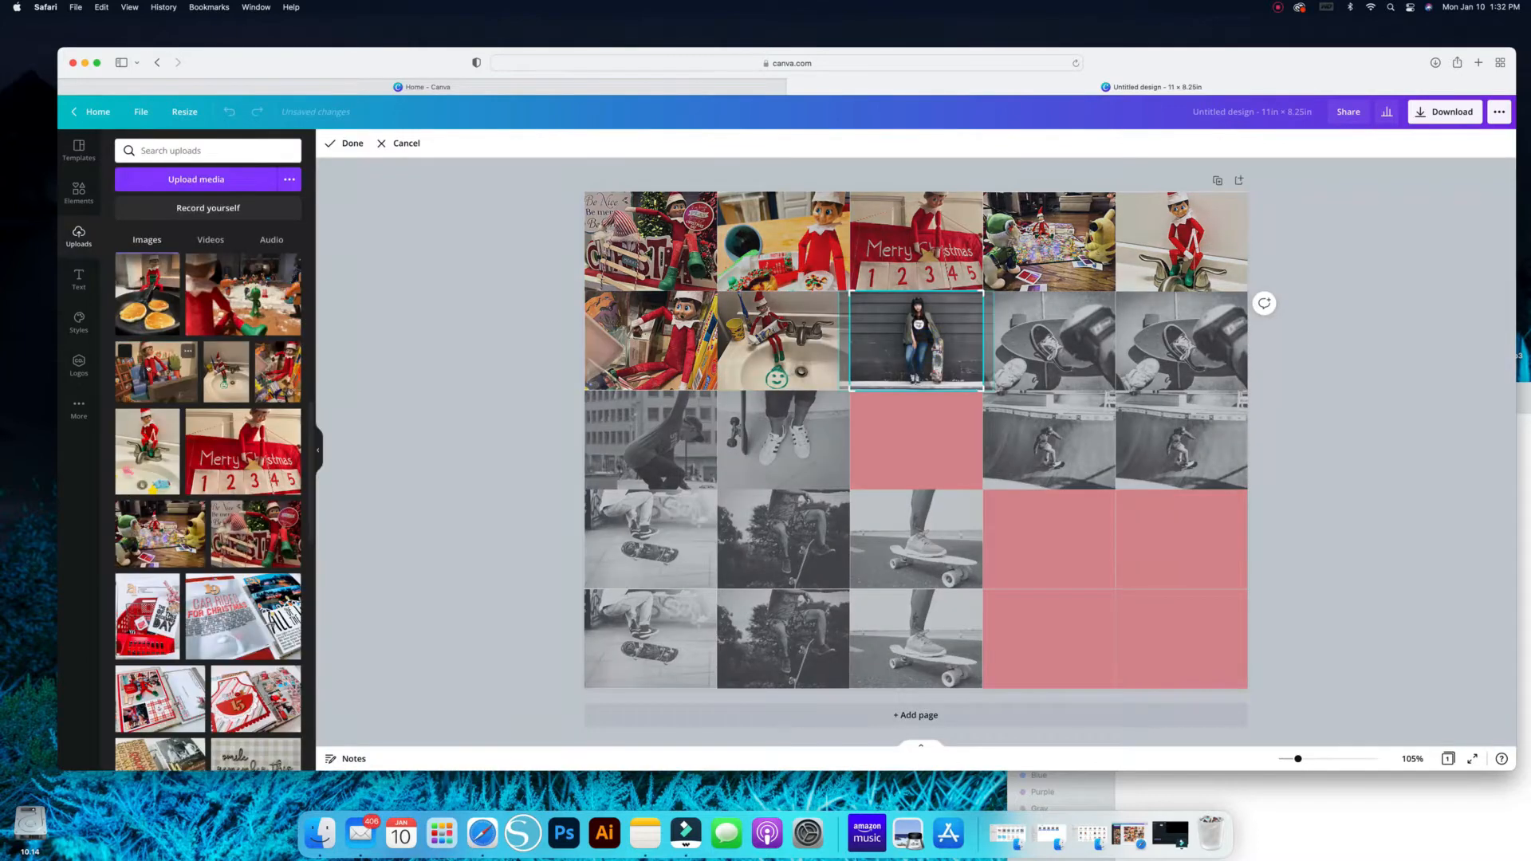
{"action": "left_click_drag", "start_coordinate": [158, 372], "coordinate": [923, 340]}
{"action": "left_click", "coordinate": [351, 145]}
{"action": "left_click", "coordinate": [284, 510]}
{"action": "left_click", "coordinate": [208, 283]}
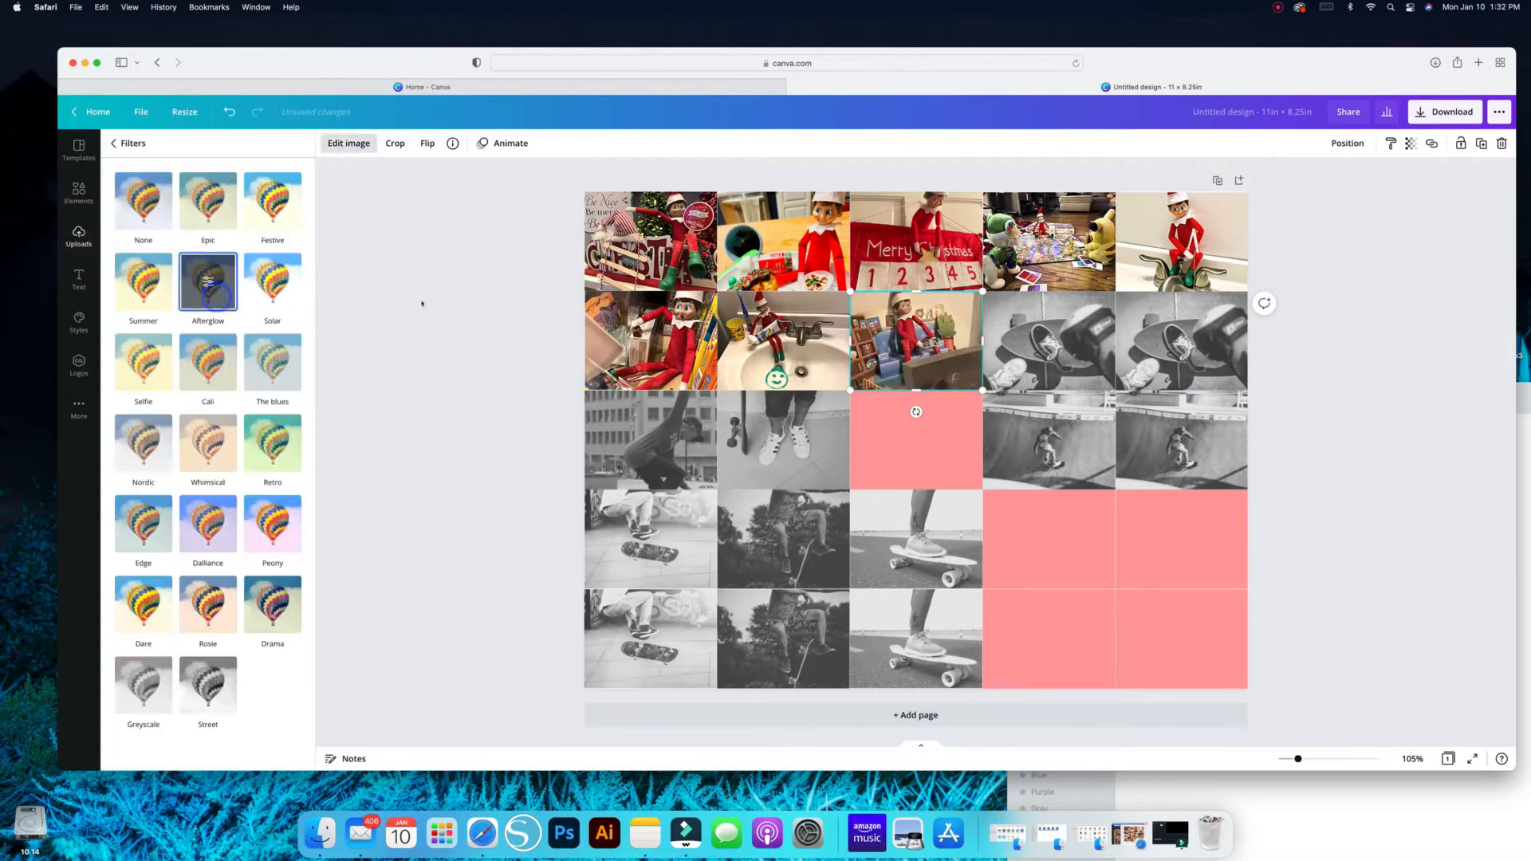
Step: Fill the second row's fourth tile with the uploaded picture of the elf facing the small green figure and restore its colour with a filter
{"action": "left_click", "coordinate": [1049, 342]}
{"action": "double_click", "coordinate": [1047, 341]}
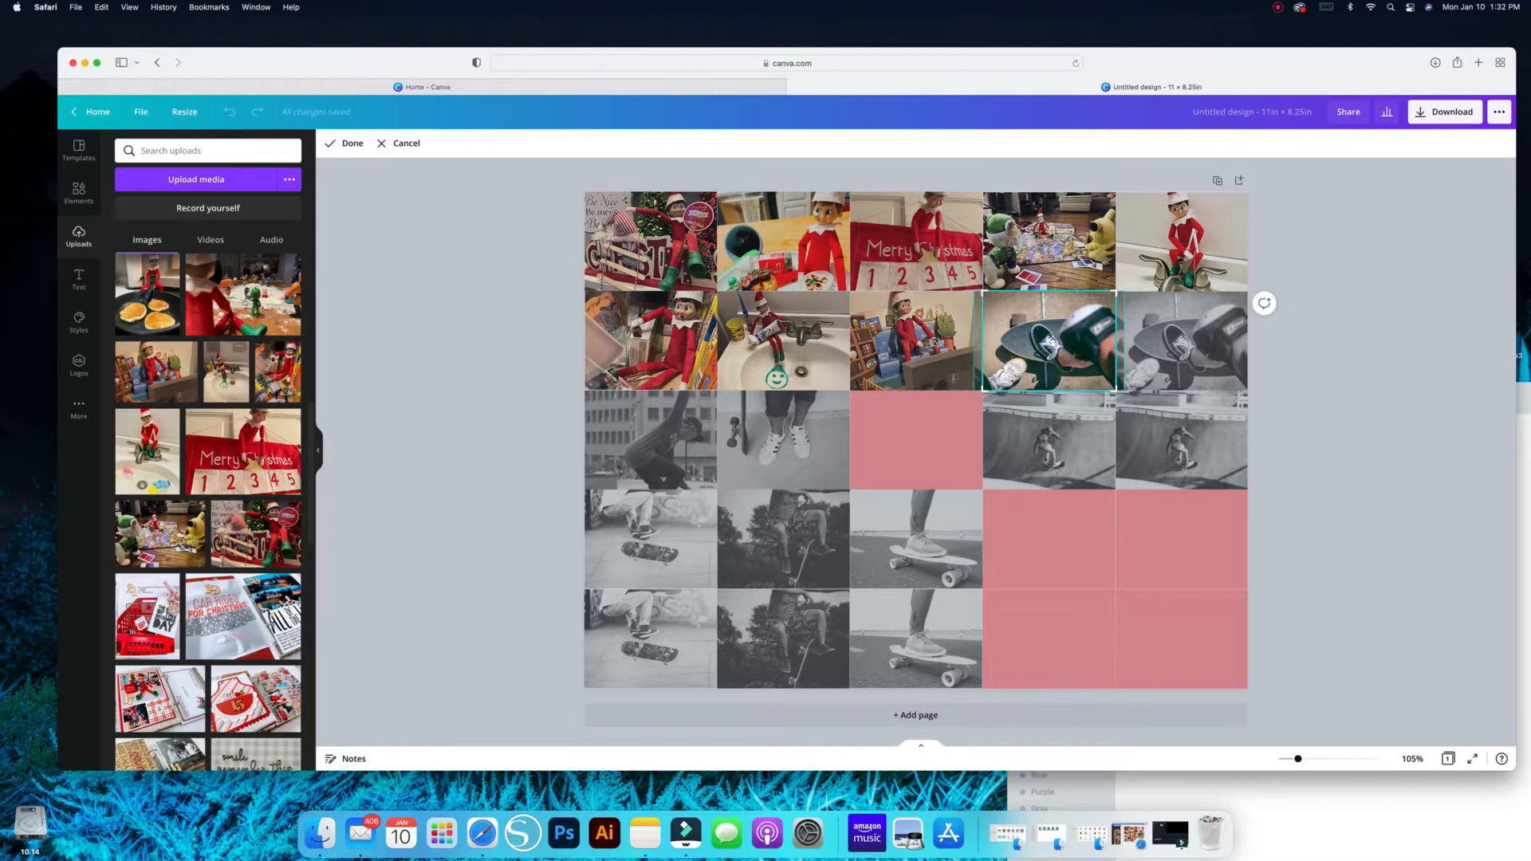
{"action": "left_click", "coordinate": [346, 143]}
{"action": "left_click", "coordinate": [349, 145]}
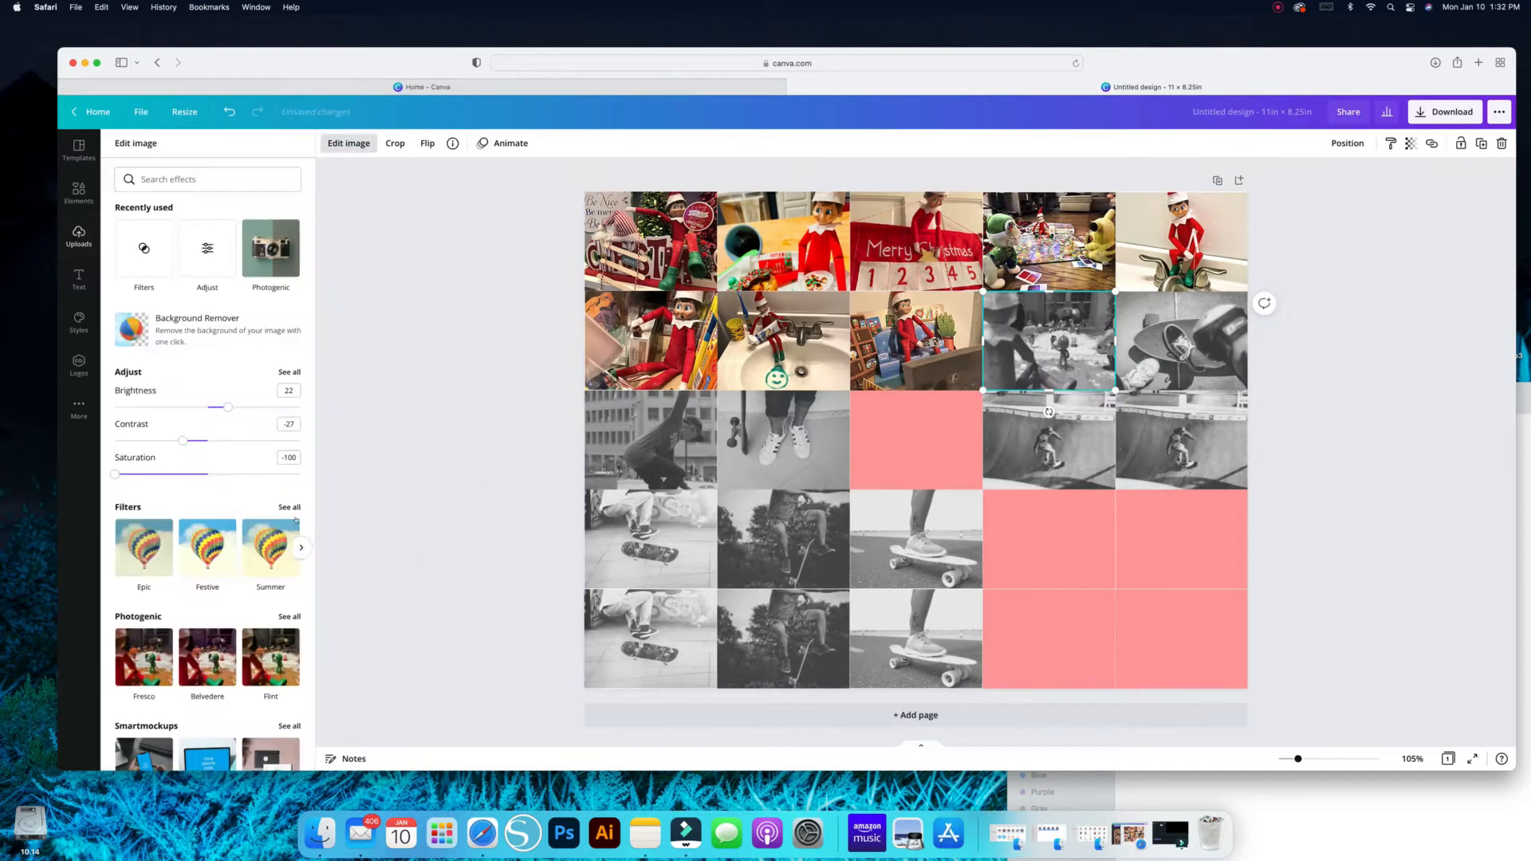
{"action": "left_click", "coordinate": [300, 547]}
Step: Fill the second row's fifth tile with the uploaded picture of the elf in the frying pan and reposition the photo within its frame
{"action": "left_click", "coordinate": [1181, 339]}
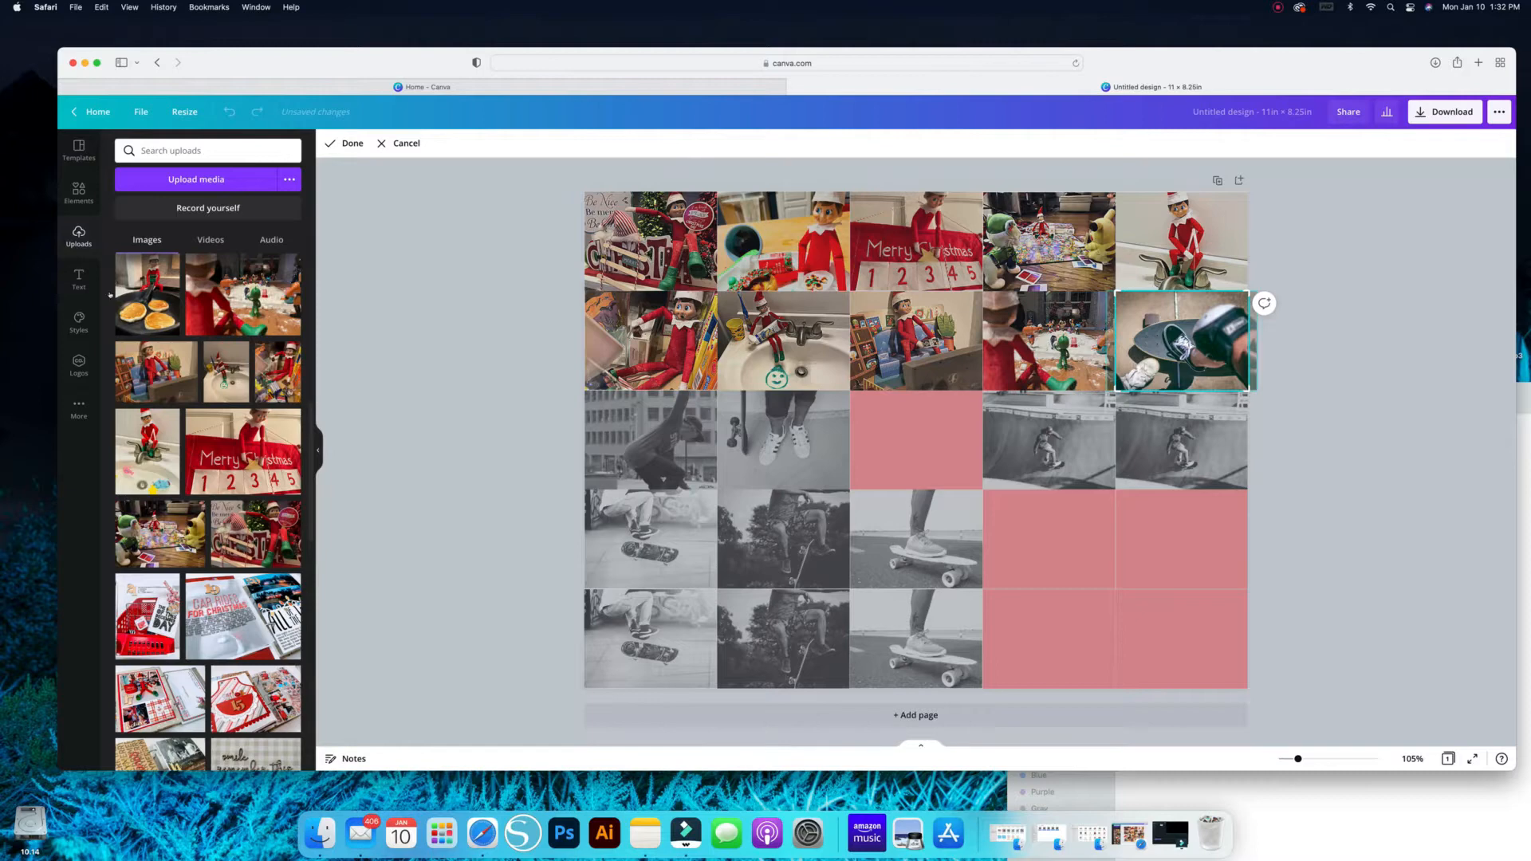
{"action": "left_click_drag", "start_coordinate": [148, 294], "coordinate": [1181, 351]}
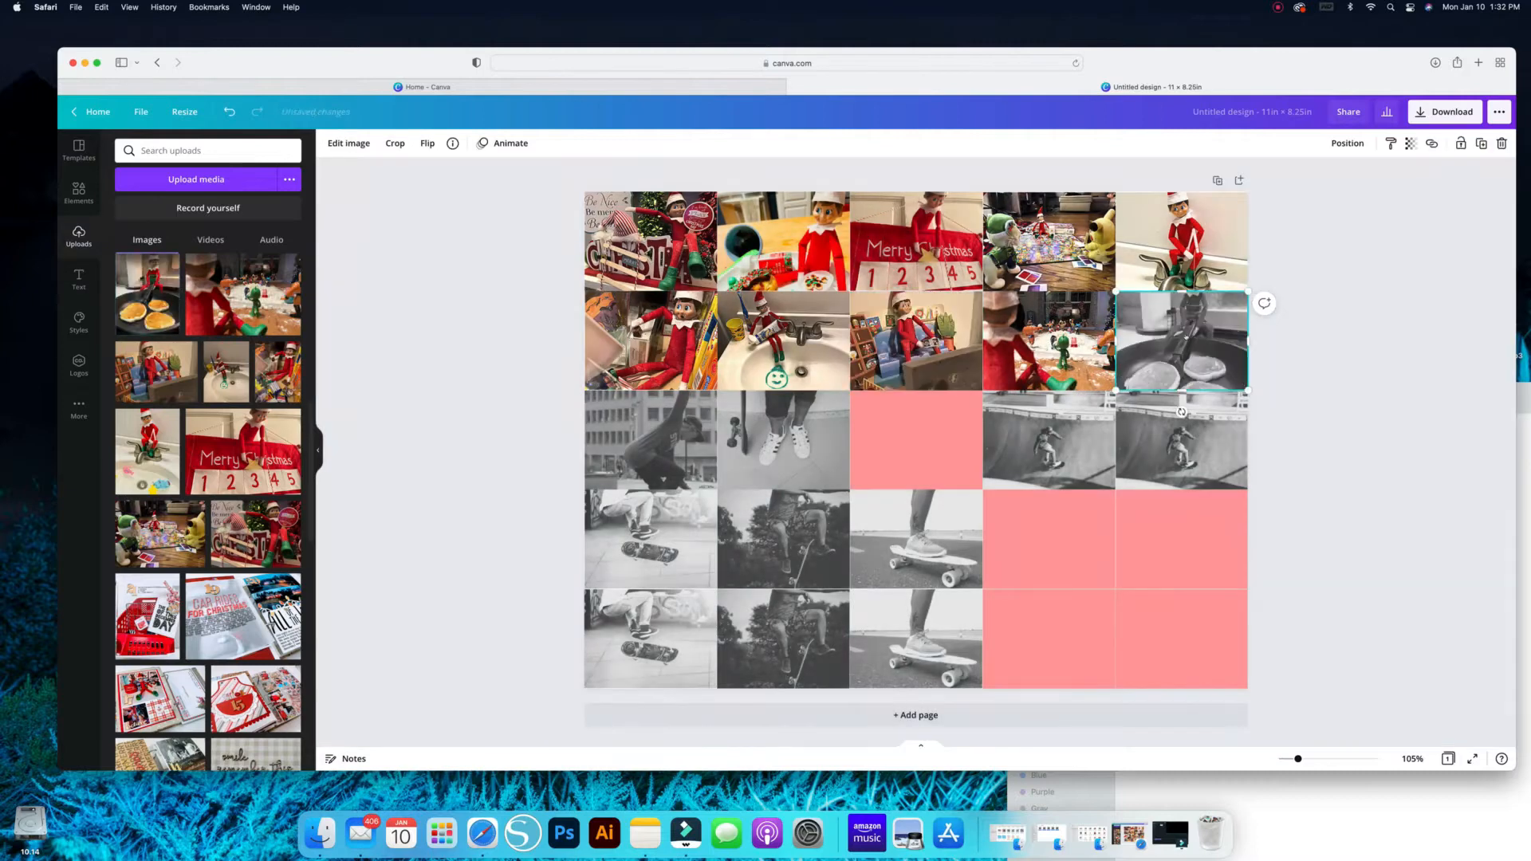
{"action": "double_click", "coordinate": [1187, 360]}
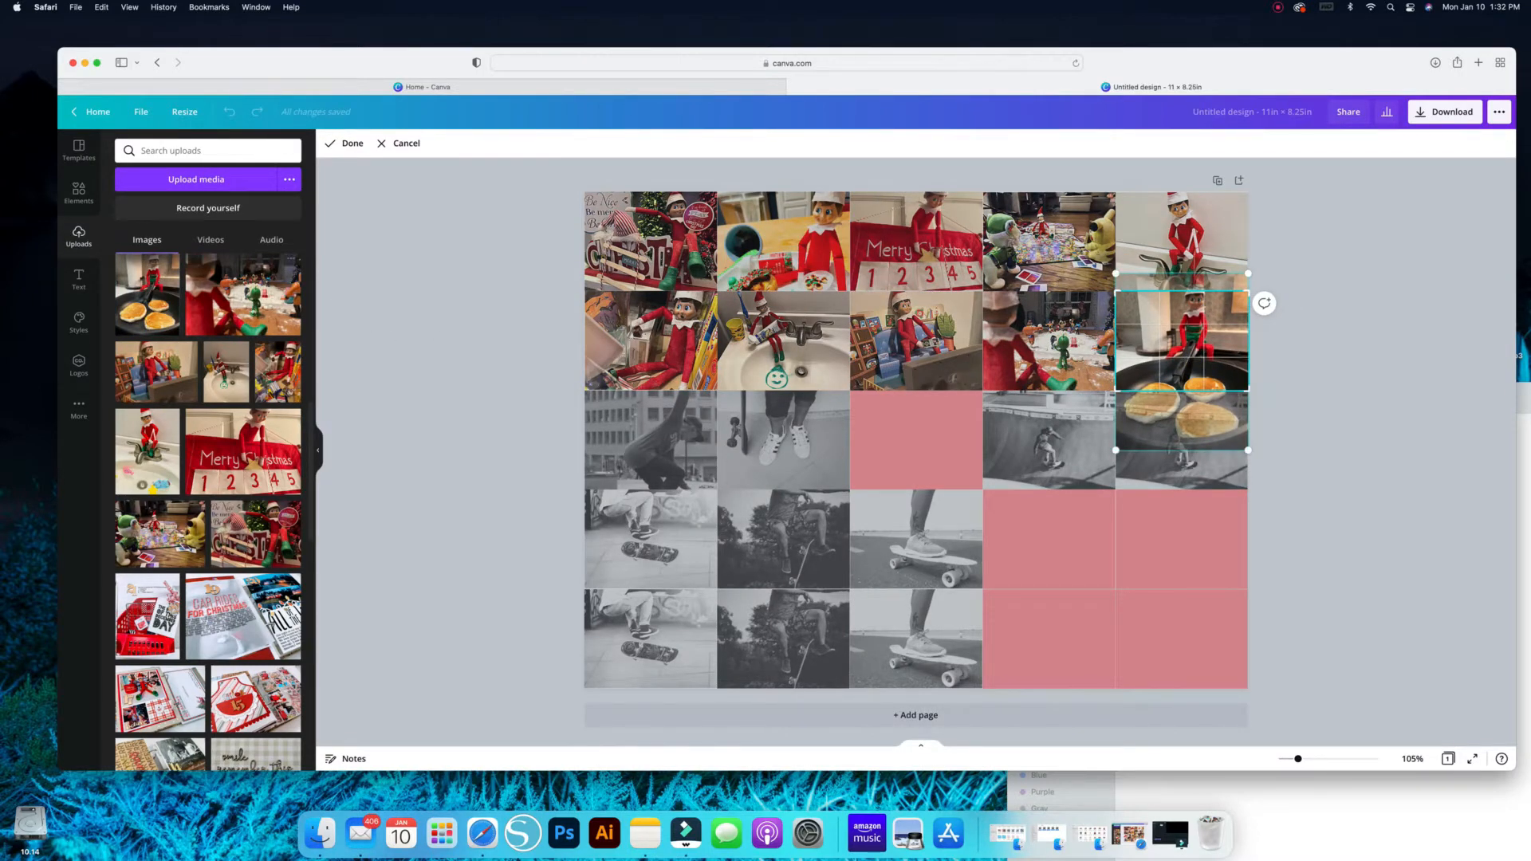
{"action": "scroll", "coordinate": [264, 313], "scroll_direction": "up", "scroll_amount": 4}
{"action": "left_click", "coordinate": [351, 142]}
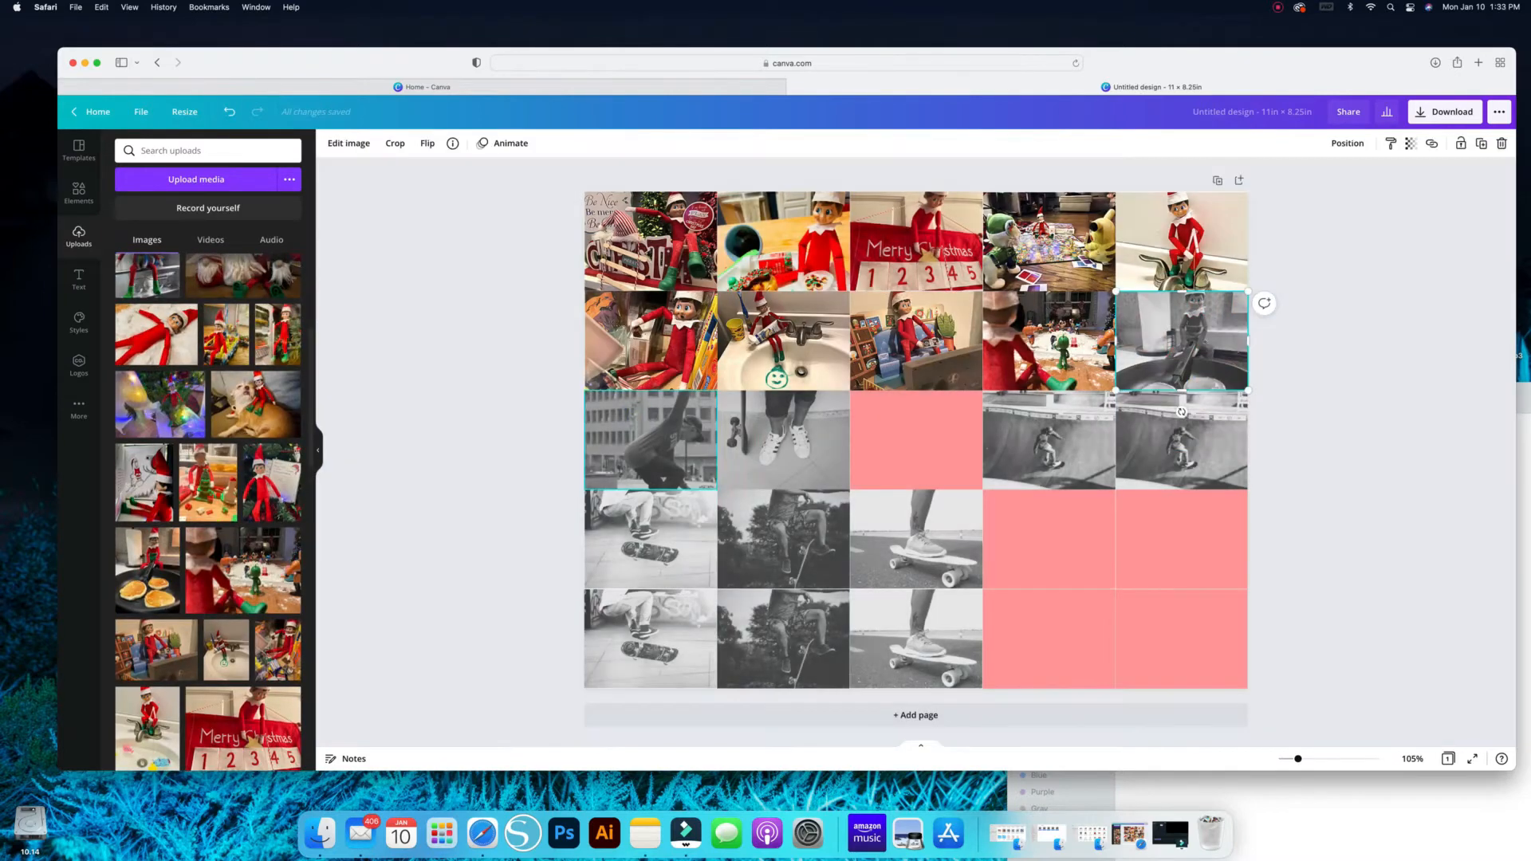
Step: Apply the Afterglow filter to the frying-pan elf photo in the second row's fifth tile
{"action": "left_click", "coordinate": [349, 143]}
{"action": "left_click", "coordinate": [290, 505]}
{"action": "left_click", "coordinate": [208, 282]}
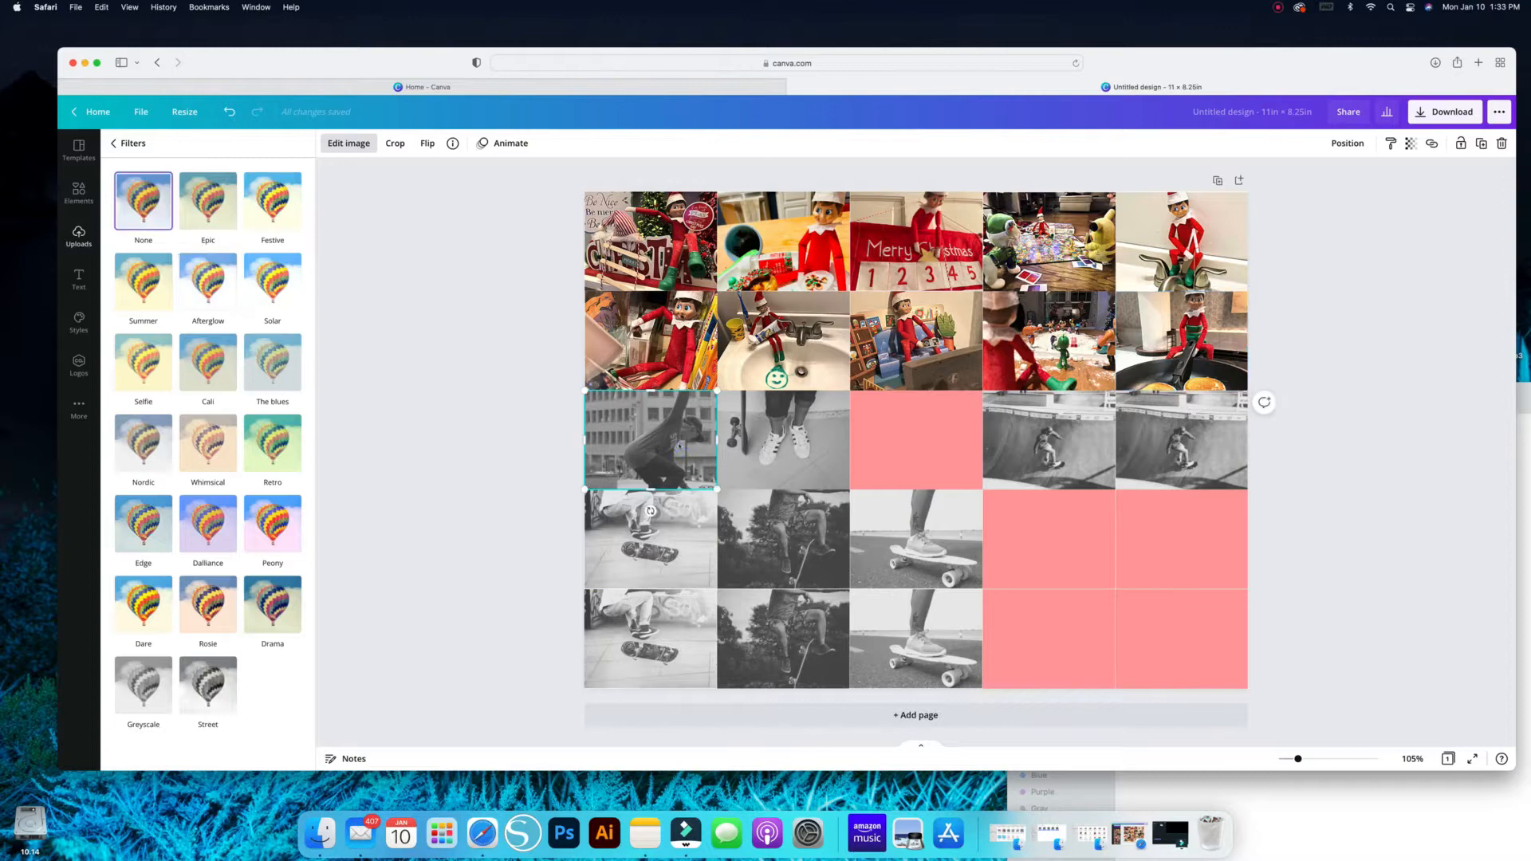
Step: Fill the third row's first tile with the uploaded picture of the elf beside a handwritten letter and apply the Afterglow filter
{"action": "double_click", "coordinate": [682, 447]}
{"action": "left_click_drag", "start_coordinate": [270, 471], "coordinate": [678, 444]}
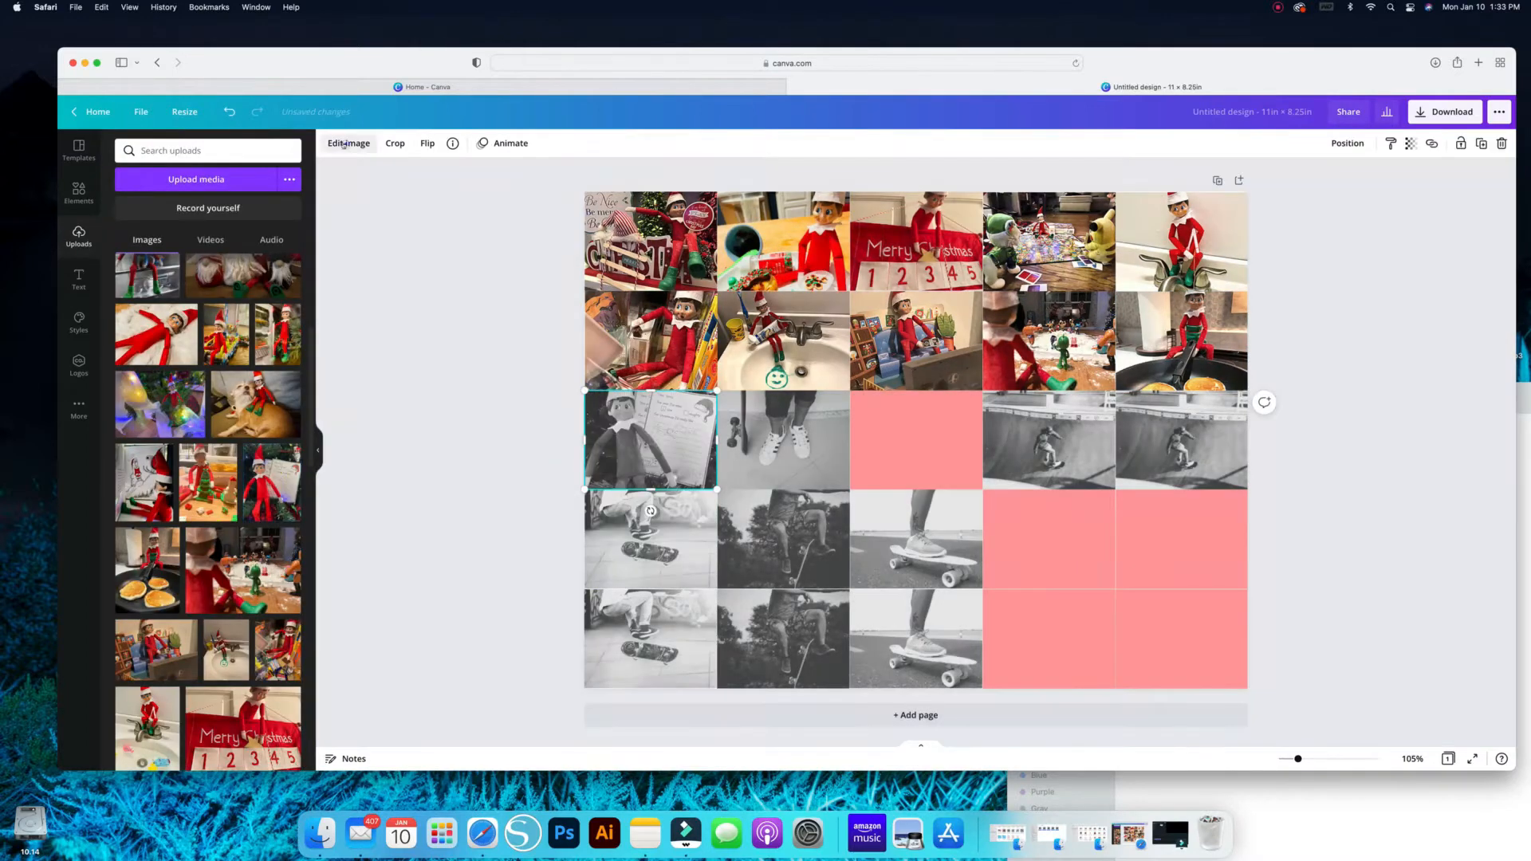
{"action": "left_click", "coordinate": [348, 142]}
{"action": "left_click", "coordinate": [291, 506]}
{"action": "left_click", "coordinate": [208, 281]}
Step: Fill the third row's second tile with the uploaded picture of the elf behind the small green tree and apply the Afterglow filter
{"action": "double_click", "coordinate": [831, 449]}
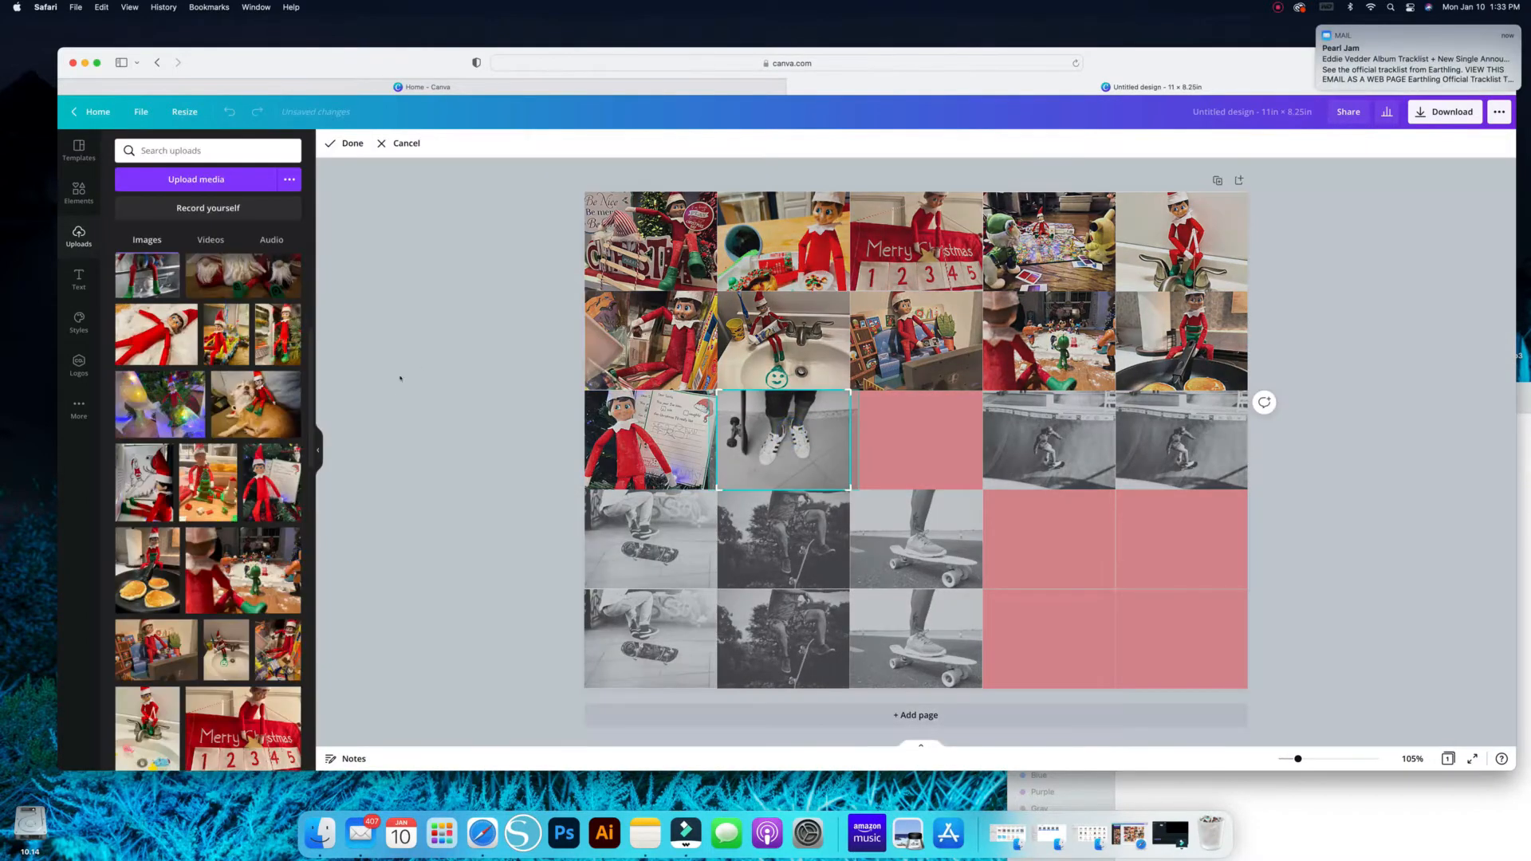
{"action": "left_click_drag", "start_coordinate": [208, 483], "coordinate": [790, 458]}
{"action": "double_click", "coordinate": [789, 432]}
{"action": "left_click", "coordinate": [345, 143]}
{"action": "left_click", "coordinate": [349, 143]}
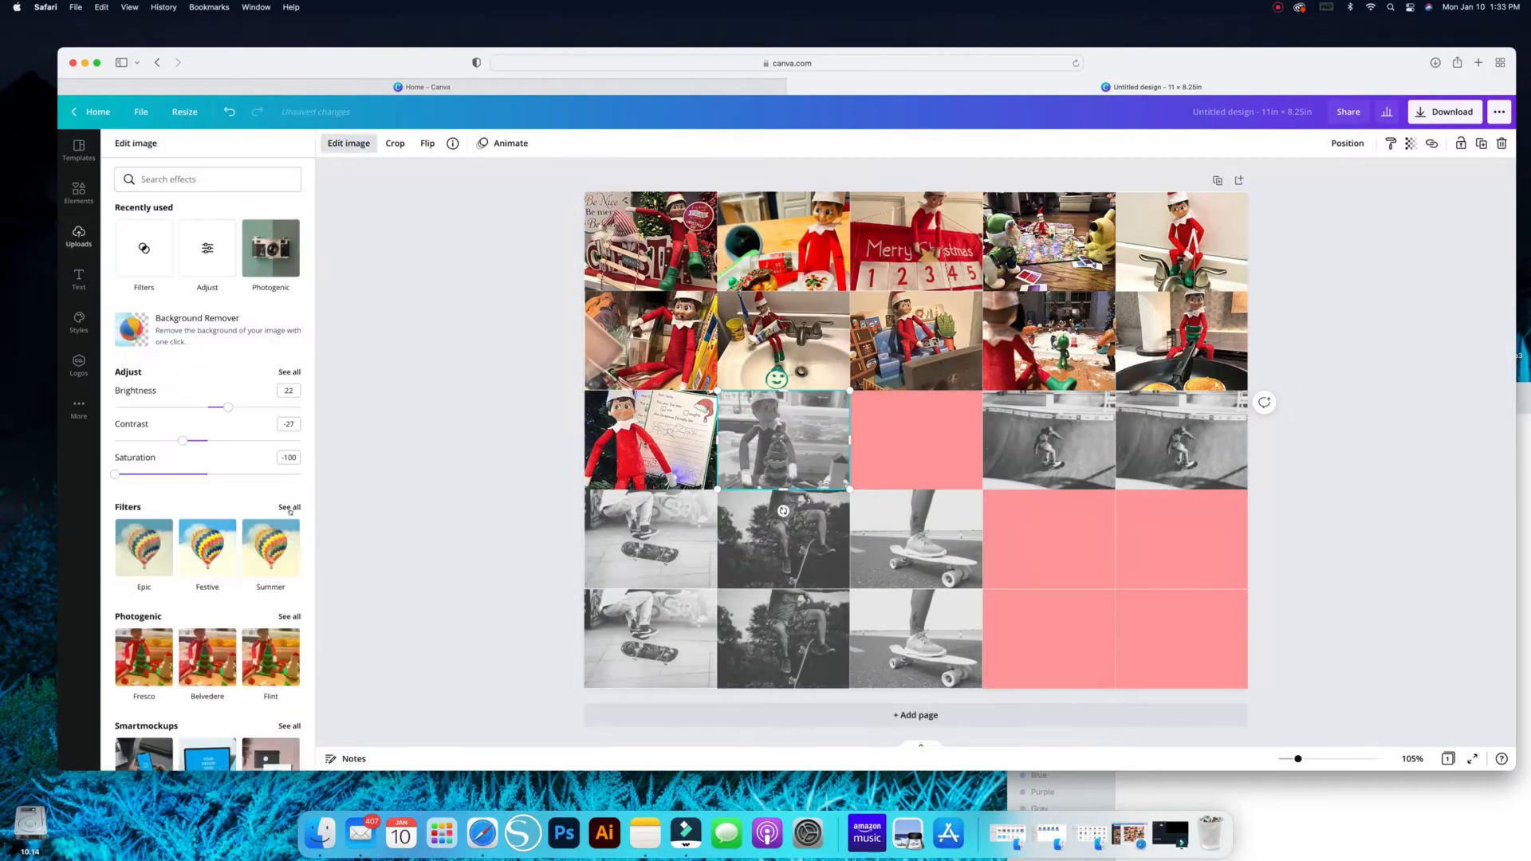
{"action": "left_click", "coordinate": [290, 506]}
{"action": "left_click", "coordinate": [208, 281]}
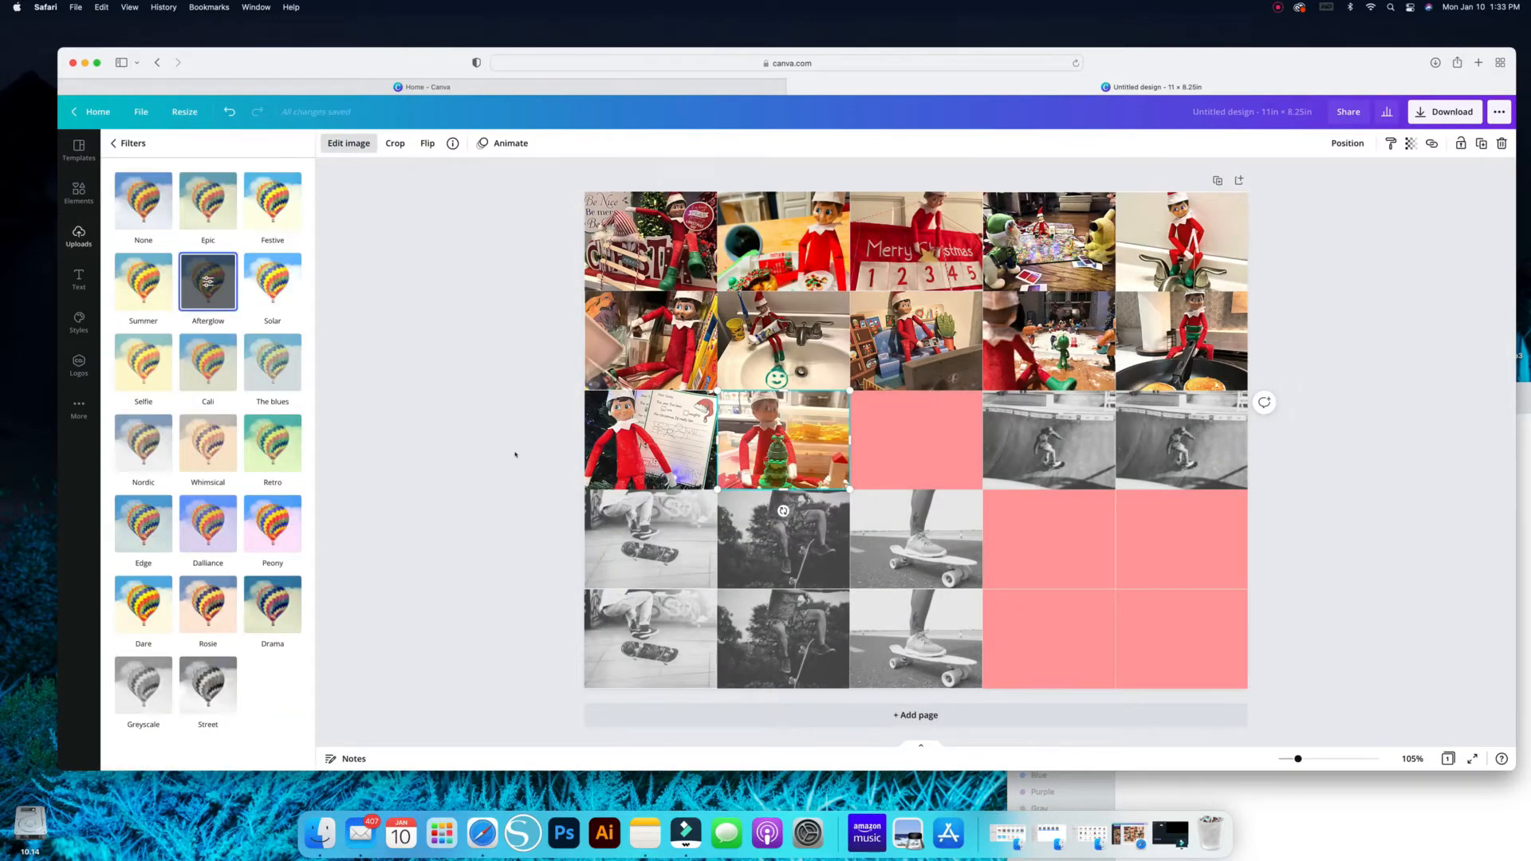
Step: Check the dimensions of the first row's first tile
{"action": "left_click", "coordinate": [923, 441]}
{"action": "left_click", "coordinate": [680, 217]}
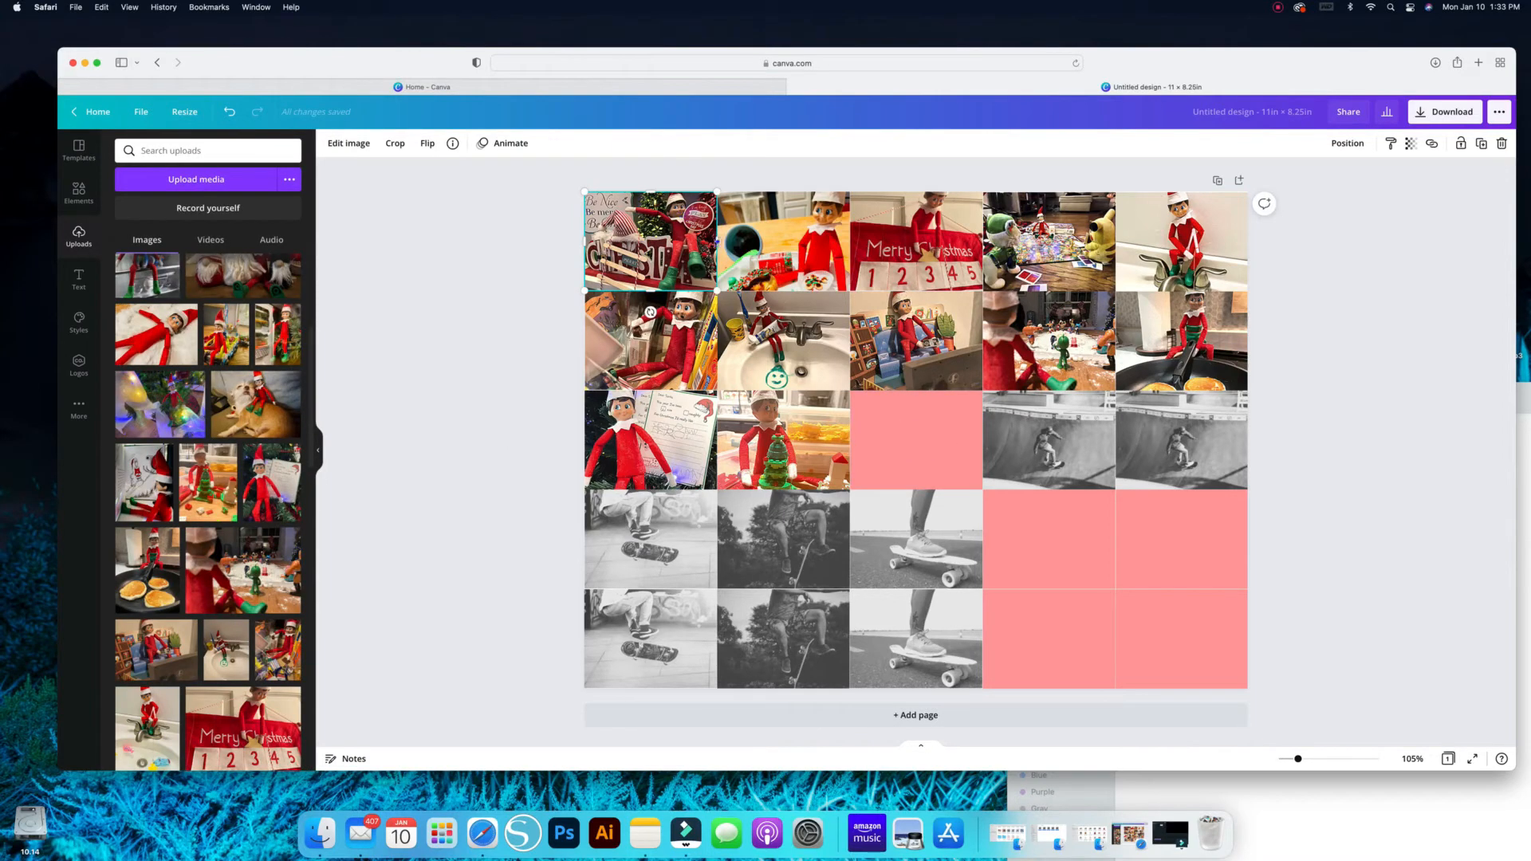
{"action": "left_click_drag", "start_coordinate": [717, 241], "coordinate": [717, 241]}
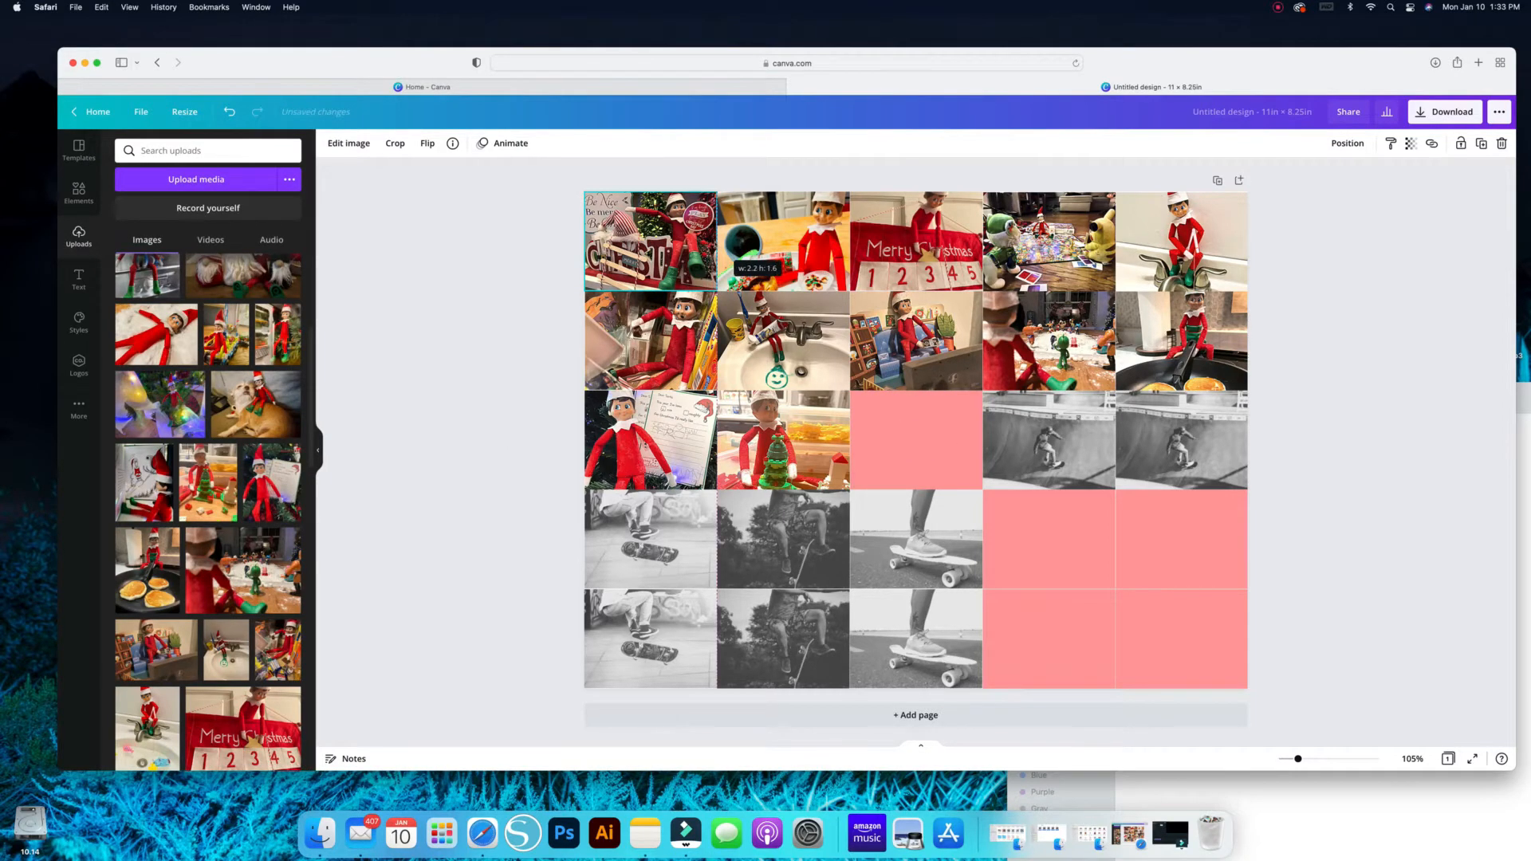
Step: Replace the third row's empty pink tile with a duplicate of the skateboarder tile next to it
{"action": "left_click", "coordinate": [923, 445]}
{"action": "key", "text": "Delete"}
{"action": "left_click", "coordinate": [1034, 447]}
{"action": "key", "text": "super+d"}
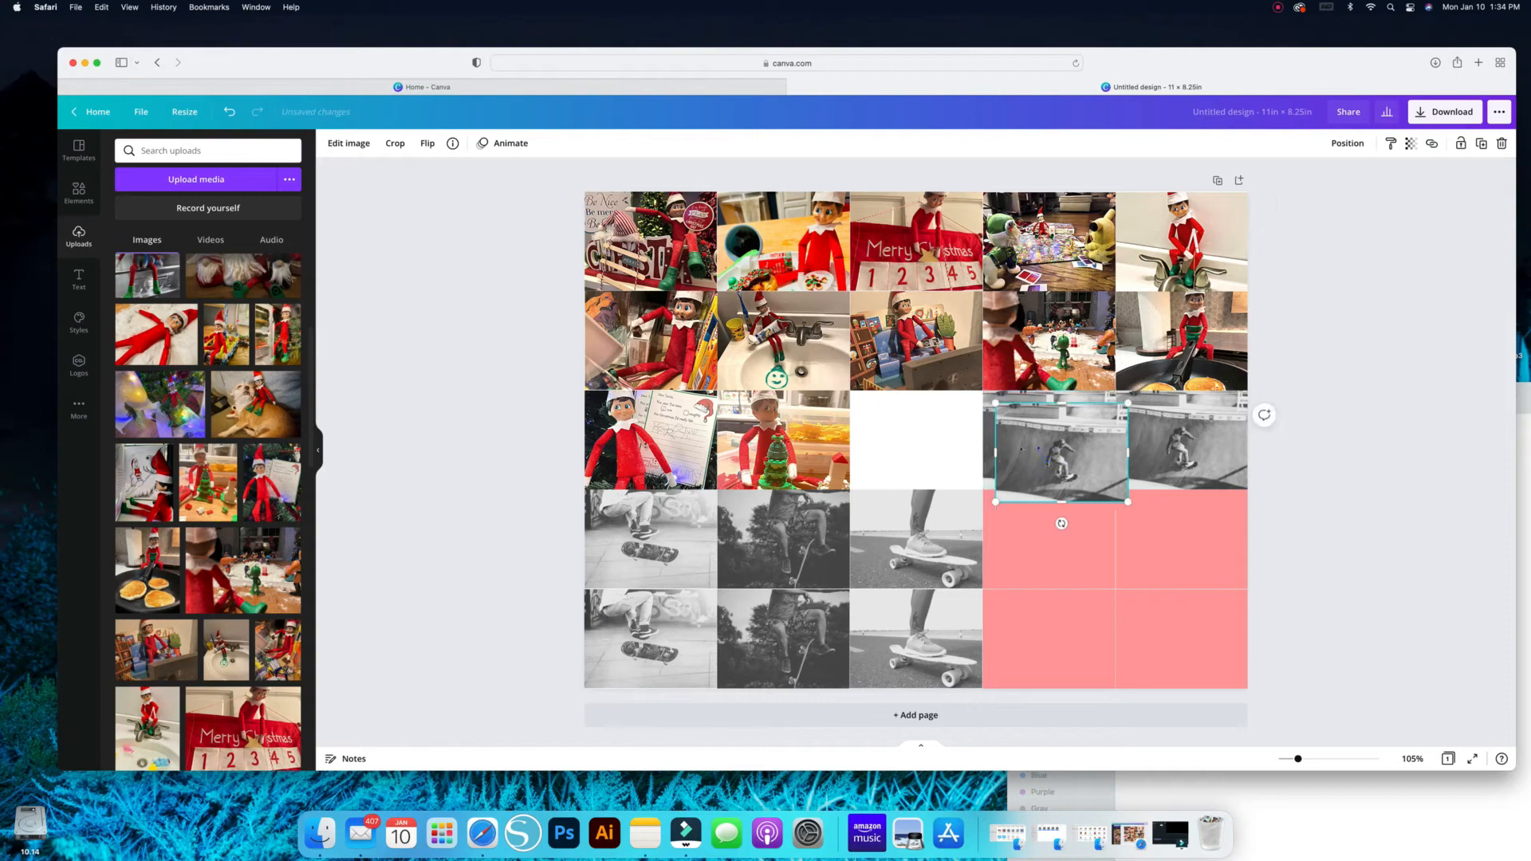
{"action": "left_click_drag", "start_coordinate": [1034, 448], "coordinate": [890, 438]}
Step: Fill the third row's third tile with the uploaded picture of the elf next to a drawing and apply the Afterglow filter
{"action": "double_click", "coordinate": [905, 434]}
{"action": "left_click_drag", "start_coordinate": [145, 483], "coordinate": [917, 434]}
{"action": "left_click", "coordinate": [351, 145]}
{"action": "left_click", "coordinate": [285, 509]}
{"action": "left_click", "coordinate": [223, 280]}
{"action": "double_click", "coordinate": [916, 446]}
{"action": "left_click", "coordinate": [1056, 452]}
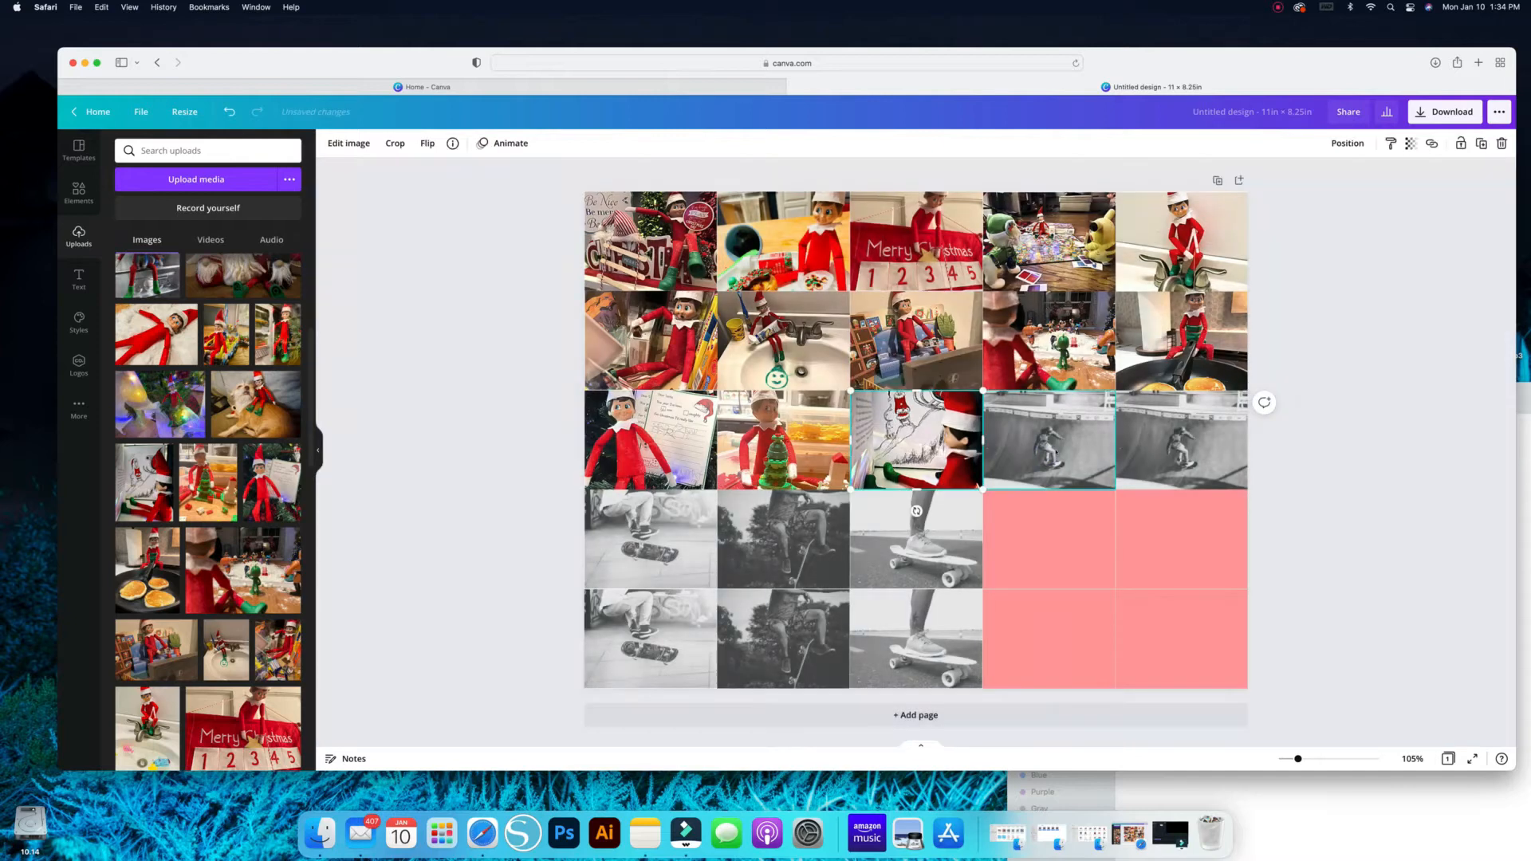
Step: Fill the third row's fourth tile with the uploaded picture of the elf on the dog and apply the Afterglow filter
{"action": "double_click", "coordinate": [1056, 452]}
{"action": "left_click_drag", "start_coordinate": [255, 407], "coordinate": [1034, 444]}
{"action": "left_click", "coordinate": [350, 145]}
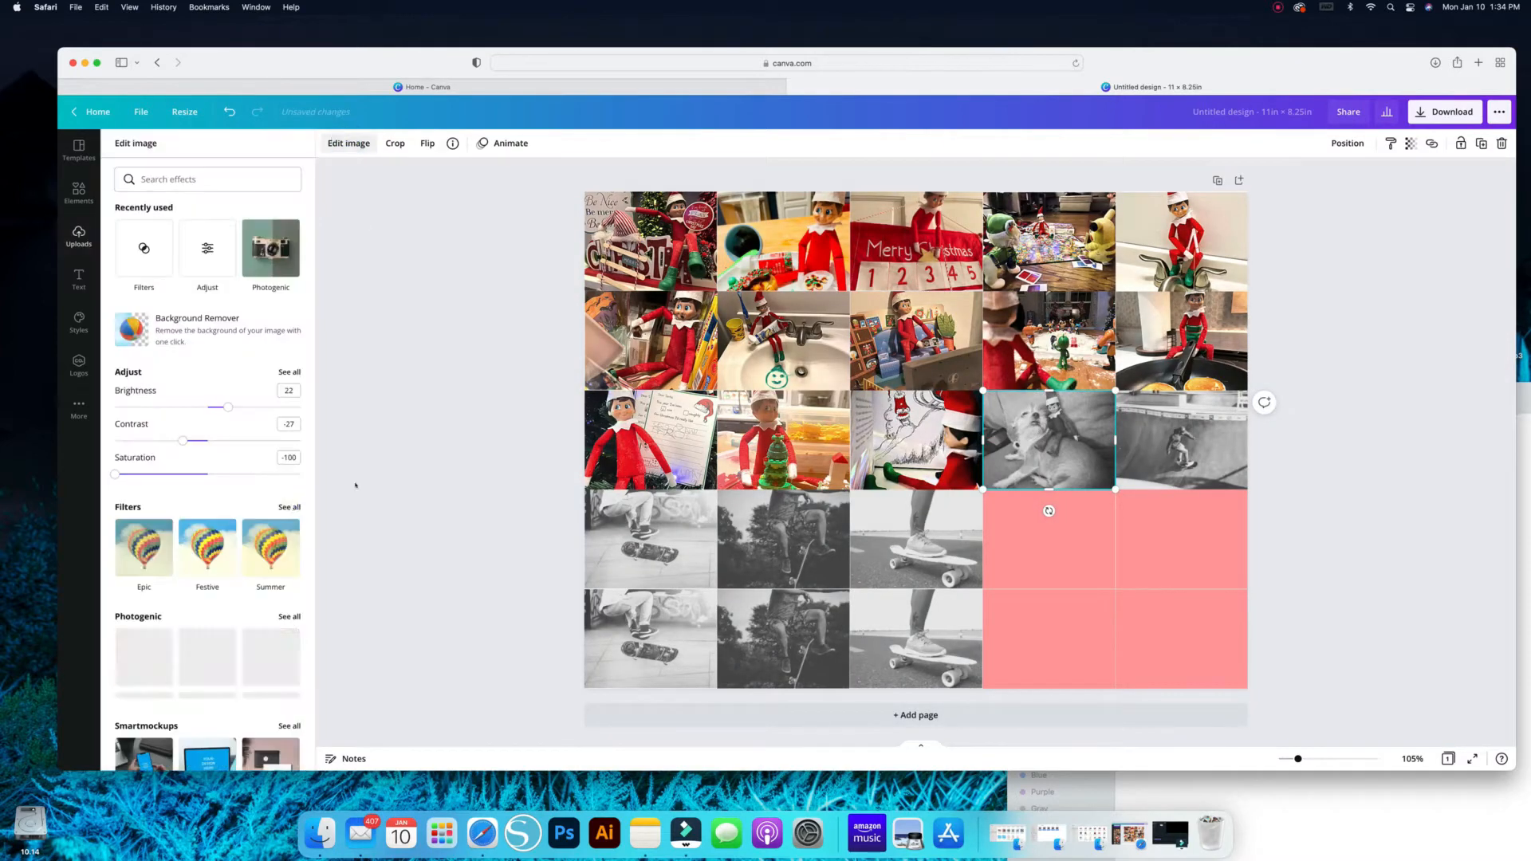
{"action": "left_click", "coordinate": [289, 507]}
{"action": "left_click", "coordinate": [207, 281]}
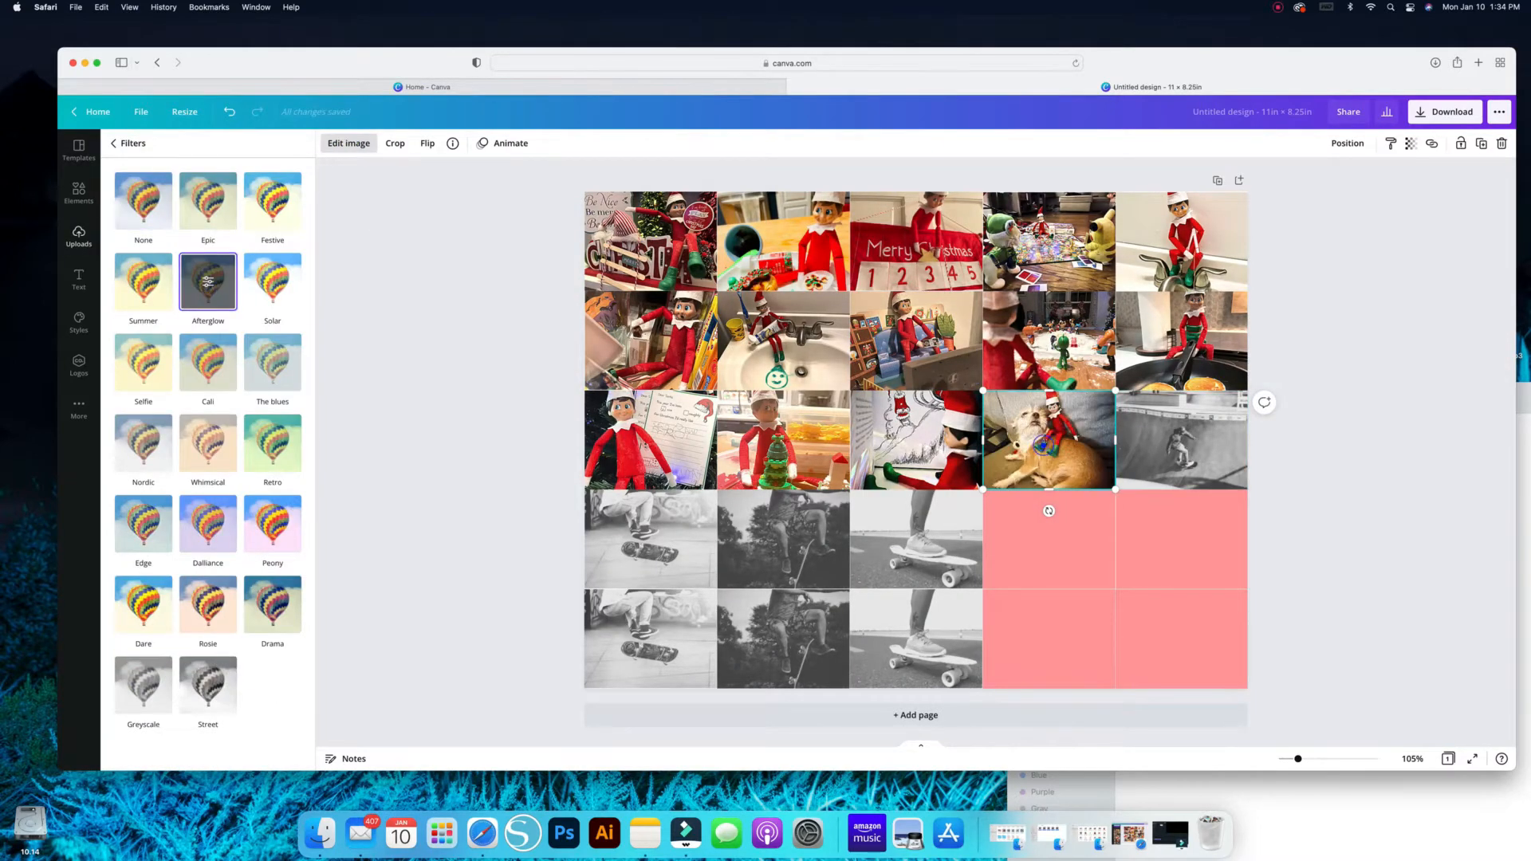
{"action": "double_click", "coordinate": [1044, 446]}
Step: Fill the third row's fifth tile with the uploaded picture of the elf among tree lights and restore its colour with a filter
{"action": "double_click", "coordinate": [1193, 436]}
{"action": "left_click_drag", "start_coordinate": [163, 401], "coordinate": [1188, 446]}
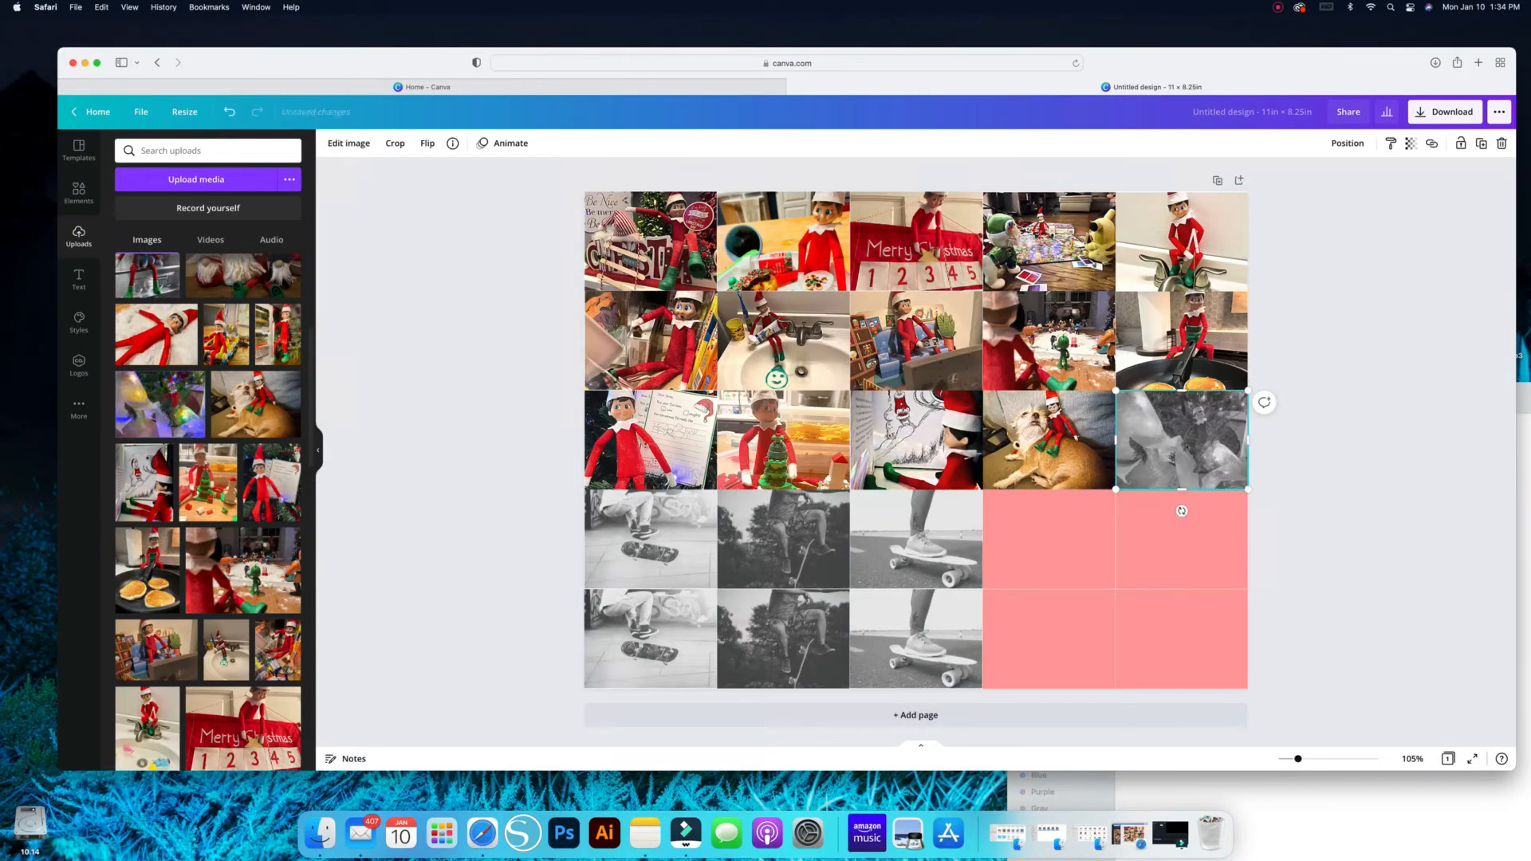
{"action": "left_click", "coordinate": [349, 144]}
{"action": "left_click", "coordinate": [291, 507]}
{"action": "left_click", "coordinate": [143, 201]}
Step: Fill the fourth row's first tile with the uploaded picture of the elf beside pine branches, keeping its face in frame, and apply the Afterglow filter
{"action": "left_click", "coordinate": [652, 547]}
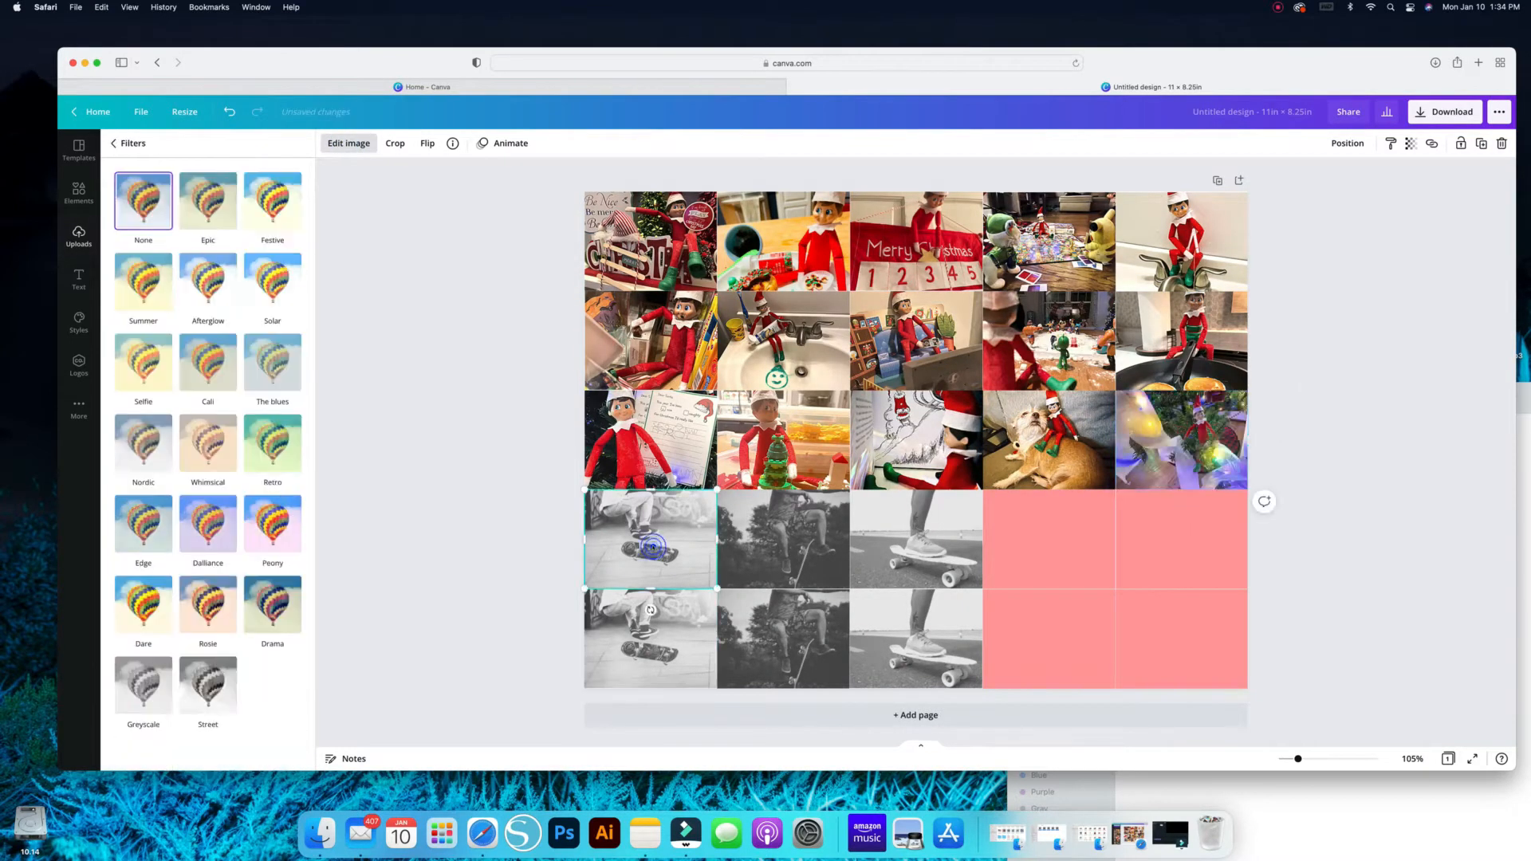
{"action": "double_click", "coordinate": [653, 548]}
{"action": "left_click_drag", "start_coordinate": [275, 335], "coordinate": [663, 543]}
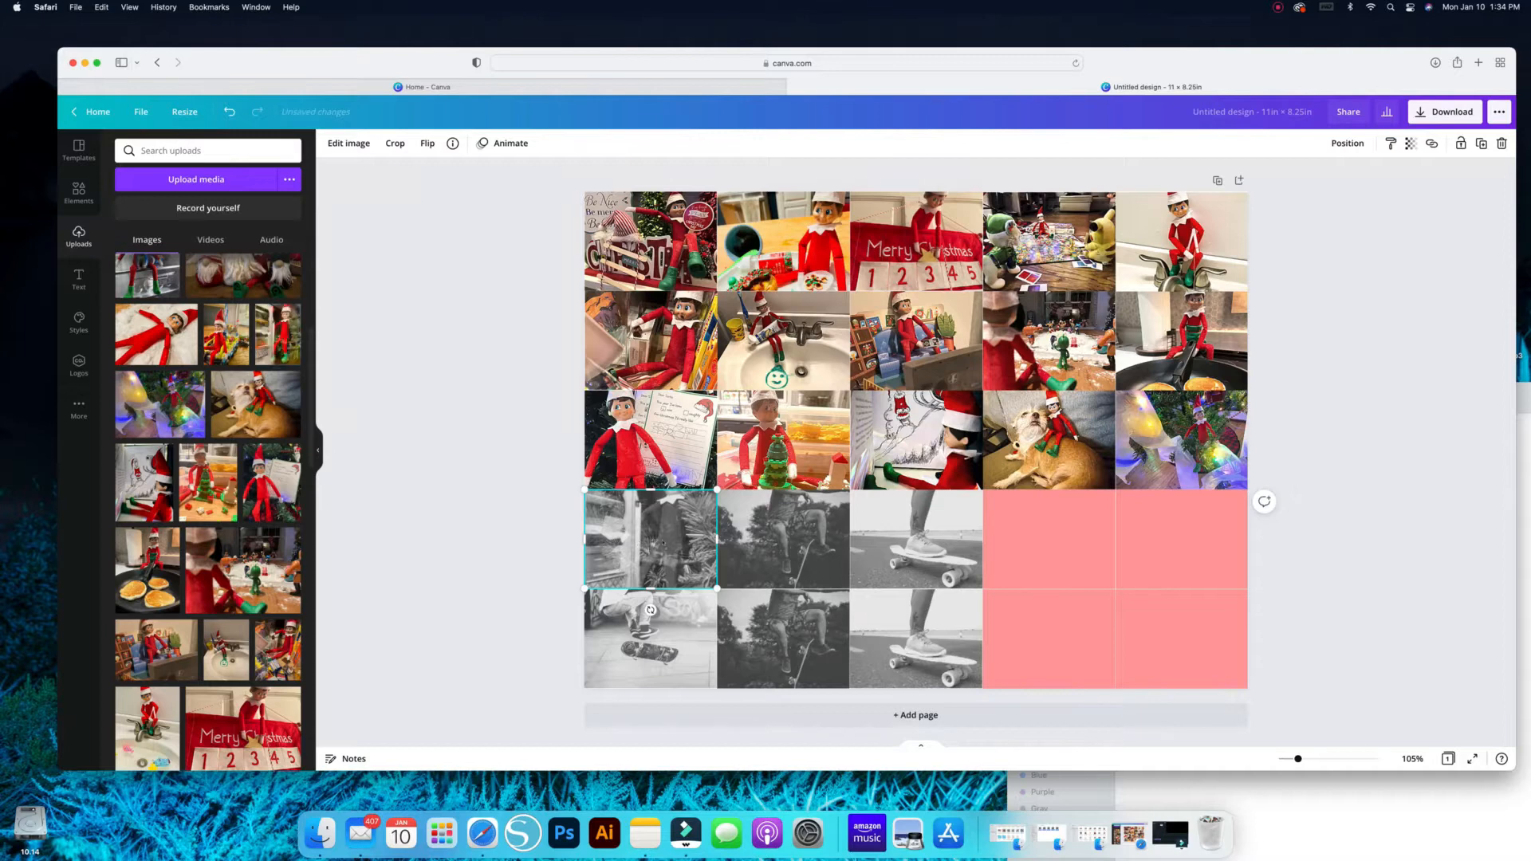
{"action": "left_click", "coordinate": [349, 143]}
{"action": "left_click", "coordinate": [294, 511]}
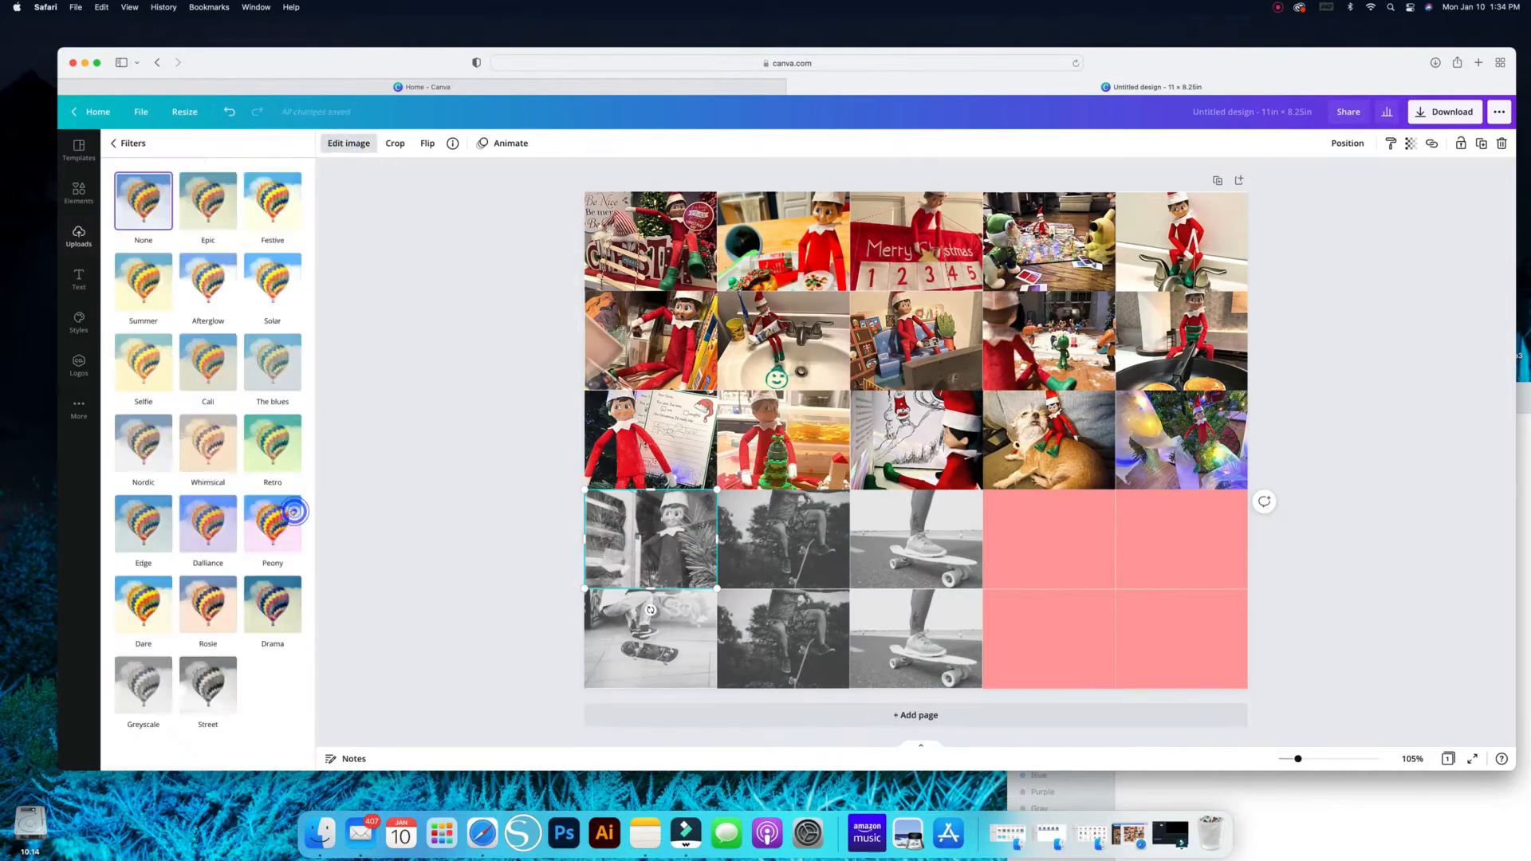
{"action": "left_click", "coordinate": [209, 280]}
Step: Fill the fourth row's second tile with the uploaded picture of the elf with yellow toys and apply the Afterglow filter
{"action": "double_click", "coordinate": [785, 534]}
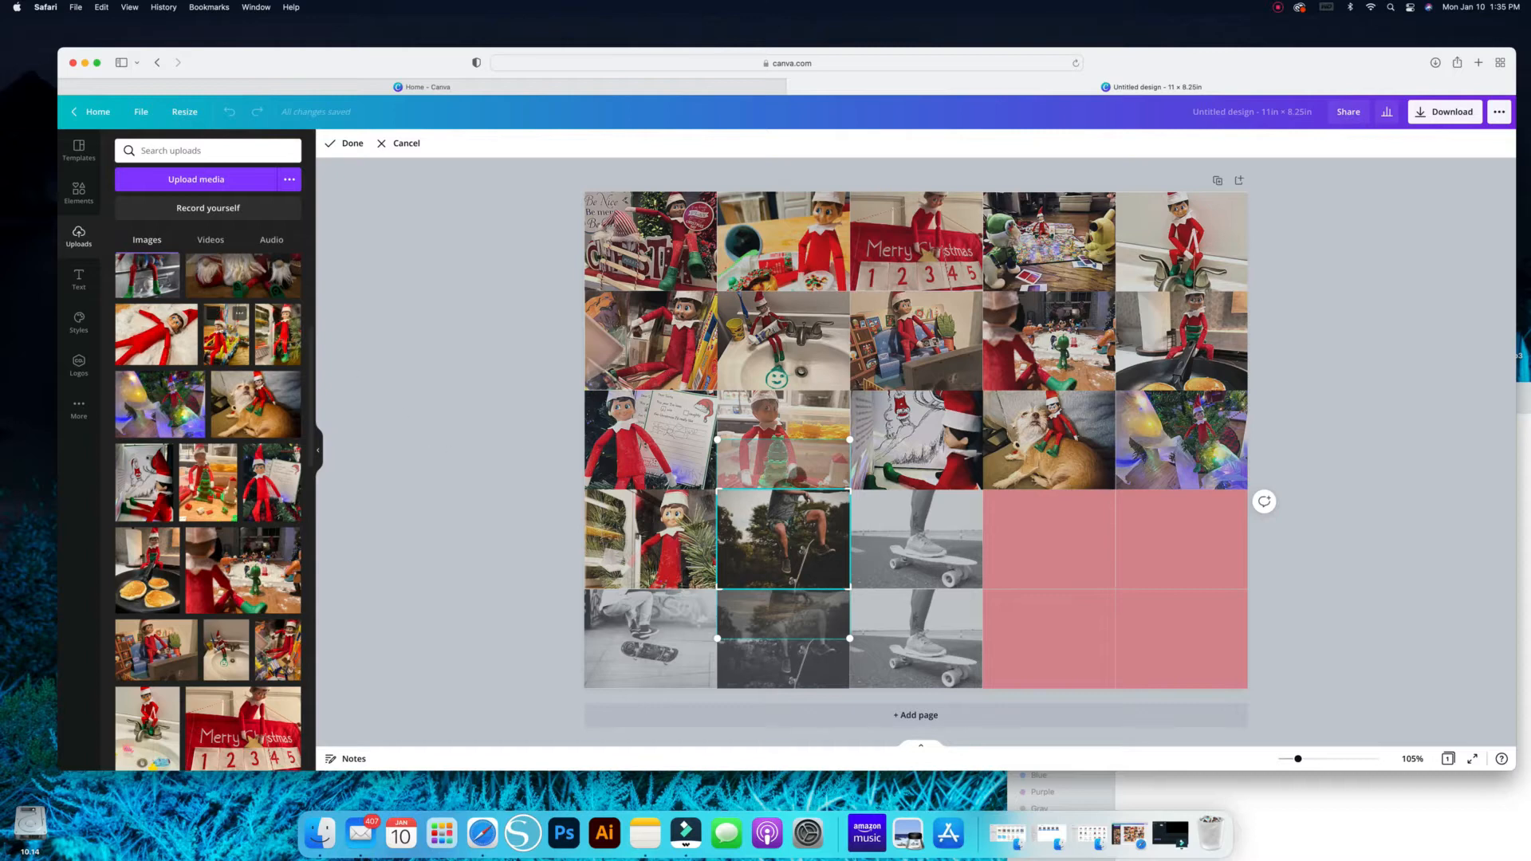
{"action": "left_click_drag", "start_coordinate": [225, 338], "coordinate": [784, 532]}
{"action": "left_click", "coordinate": [351, 144]}
{"action": "left_click", "coordinate": [294, 503]}
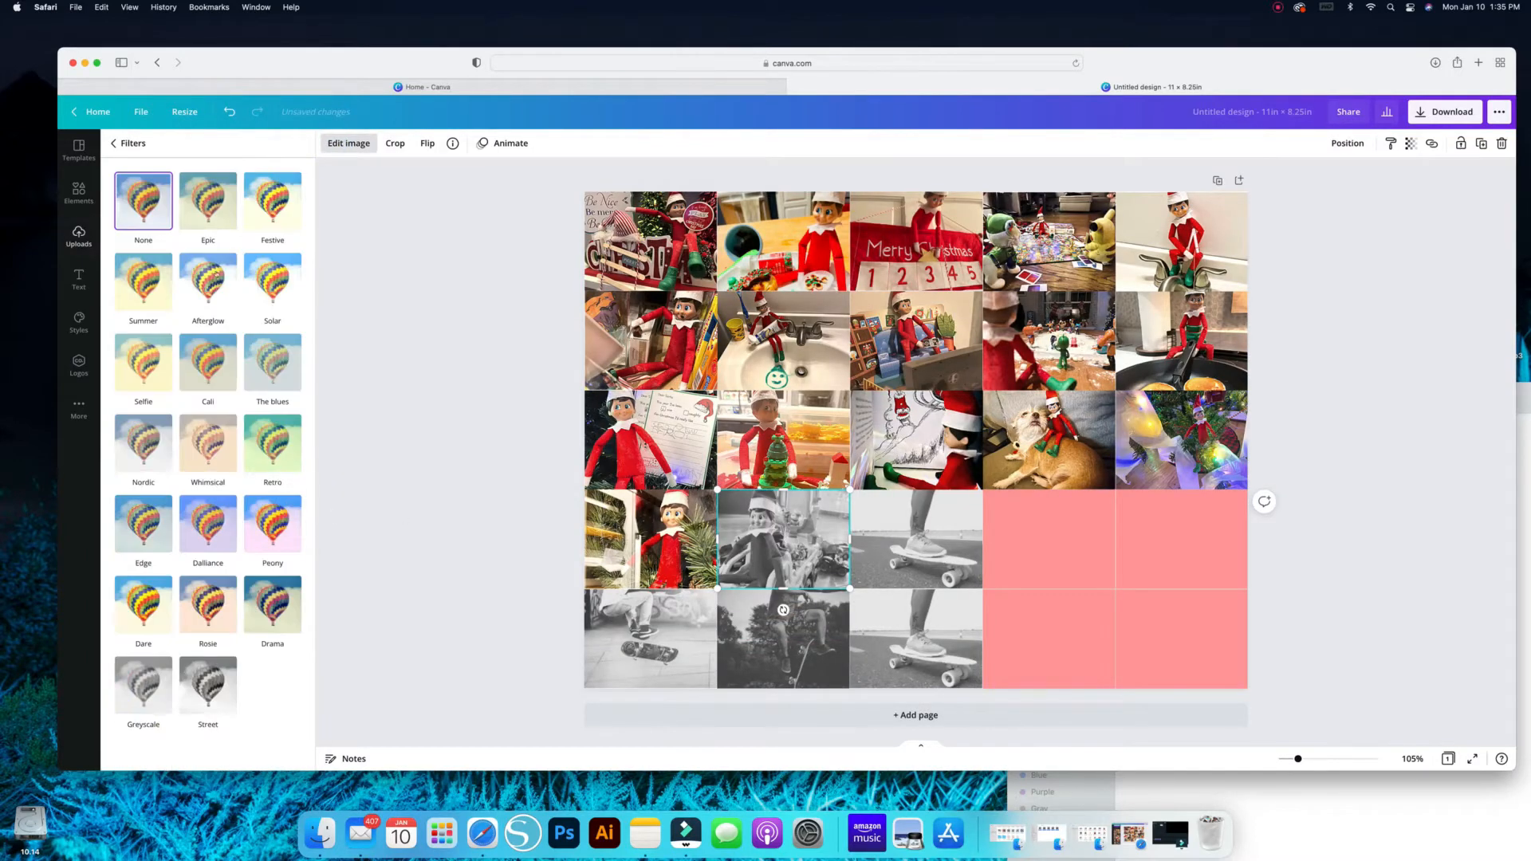
{"action": "left_click", "coordinate": [208, 281]}
Step: Fill the fourth row's third tile with the uploaded picture of the elf lying on white fluff and apply the Afterglow filter
{"action": "double_click", "coordinate": [932, 540]}
{"action": "left_click_drag", "start_coordinate": [155, 335], "coordinate": [917, 539]}
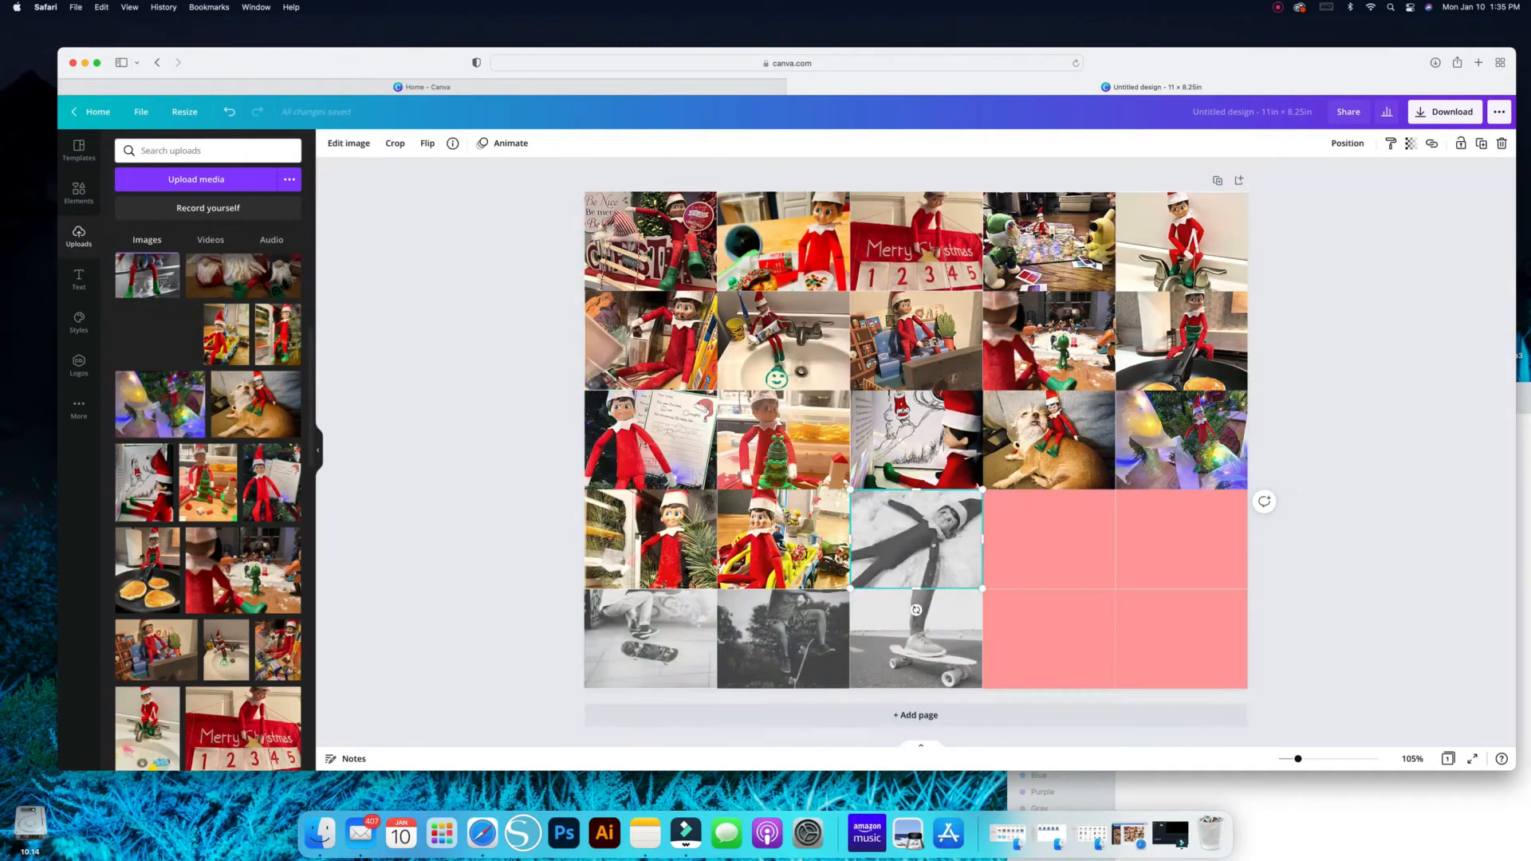
{"action": "left_click", "coordinate": [349, 144]}
{"action": "left_click", "coordinate": [294, 504]}
{"action": "left_click", "coordinate": [211, 291]}
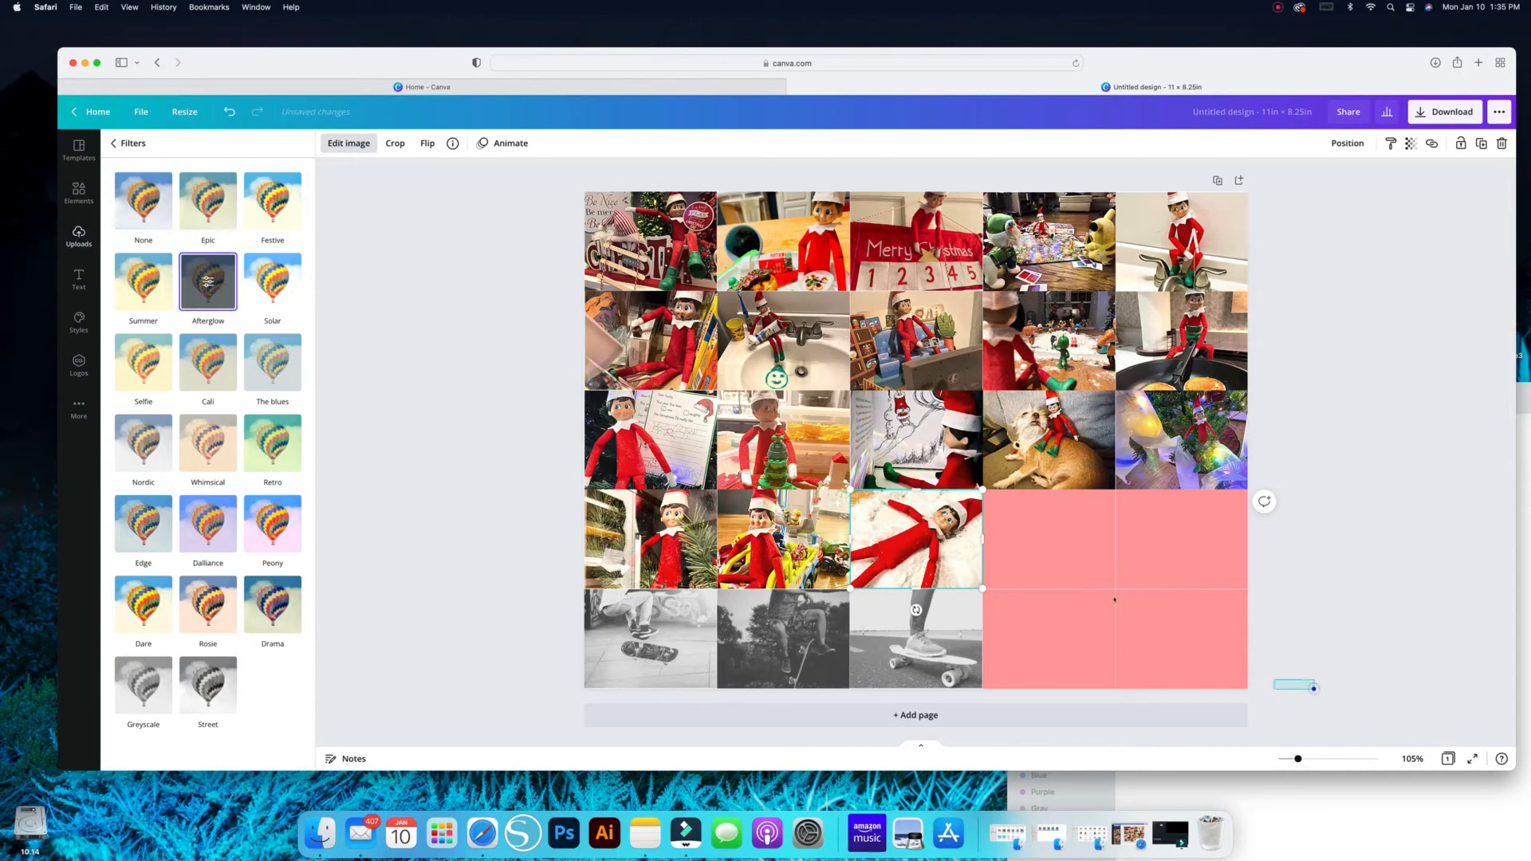
Step: Replace the four empty pink tiles in the last two rows with duplicates of those rows' first two tiles
{"action": "left_click_drag", "start_coordinate": [1316, 684], "coordinate": [1059, 540]}
{"action": "key", "text": "Delete"}
{"action": "left_click_drag", "start_coordinate": [543, 525], "coordinate": [790, 670]}
{"action": "key", "text": "super+d"}
{"action": "left_click_drag", "start_coordinate": [786, 570], "coordinate": [1174, 557]}
Step: Fill the fourth row's fourth tile with the uploaded picture of the elf among the gnomes and apply the Afterglow filter
{"action": "double_click", "coordinate": [1041, 528]}
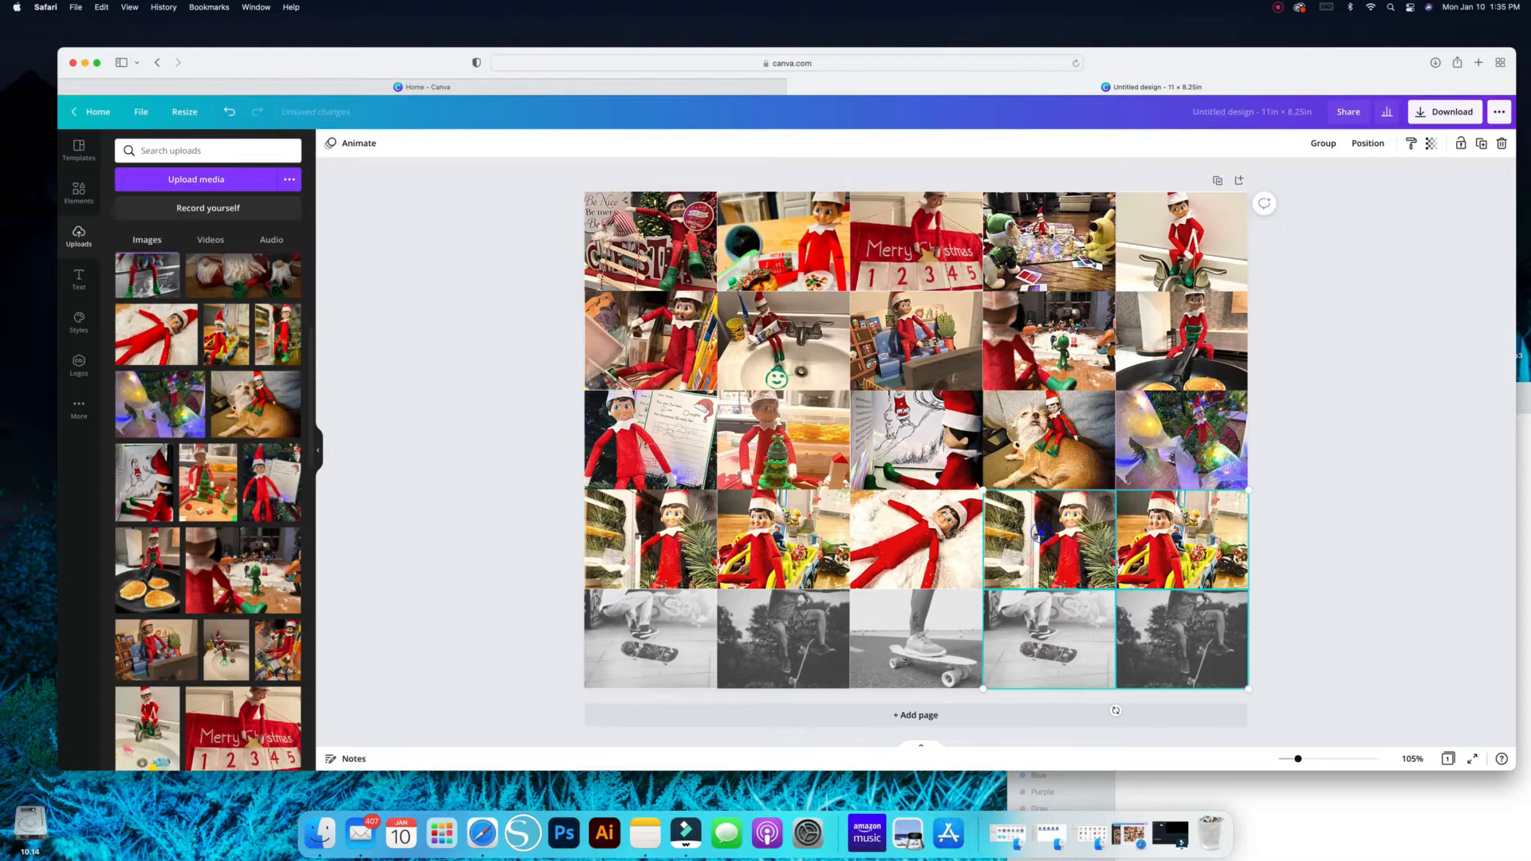
{"action": "scroll", "coordinate": [264, 313], "scroll_direction": "up", "scroll_amount": 3}
{"action": "left_click_drag", "start_coordinate": [244, 364], "coordinate": [1048, 541]}
{"action": "left_click", "coordinate": [349, 144]}
{"action": "left_click", "coordinate": [291, 507]}
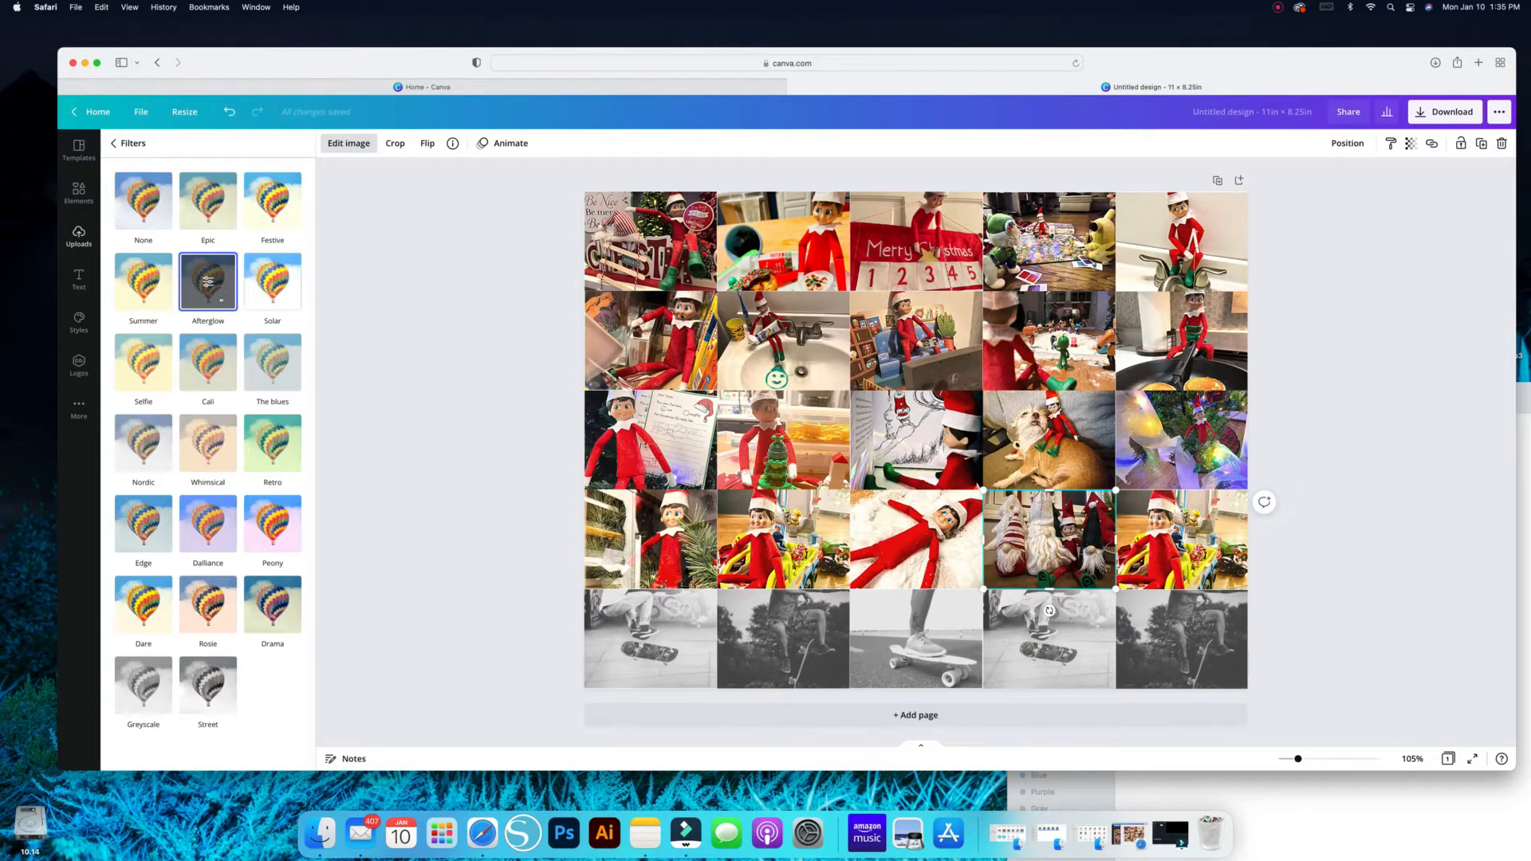
{"action": "left_click", "coordinate": [222, 300]}
Step: Fill the fourth row's fifth tile with the uploaded picture of the elf beside the green container and reposition the photo within its frame
{"action": "left_click", "coordinate": [1178, 544]}
{"action": "double_click", "coordinate": [1179, 544]}
{"action": "left_click_drag", "start_coordinate": [147, 364], "coordinate": [1199, 555]}
{"action": "double_click", "coordinate": [1195, 531]}
{"action": "left_click", "coordinate": [674, 647]}
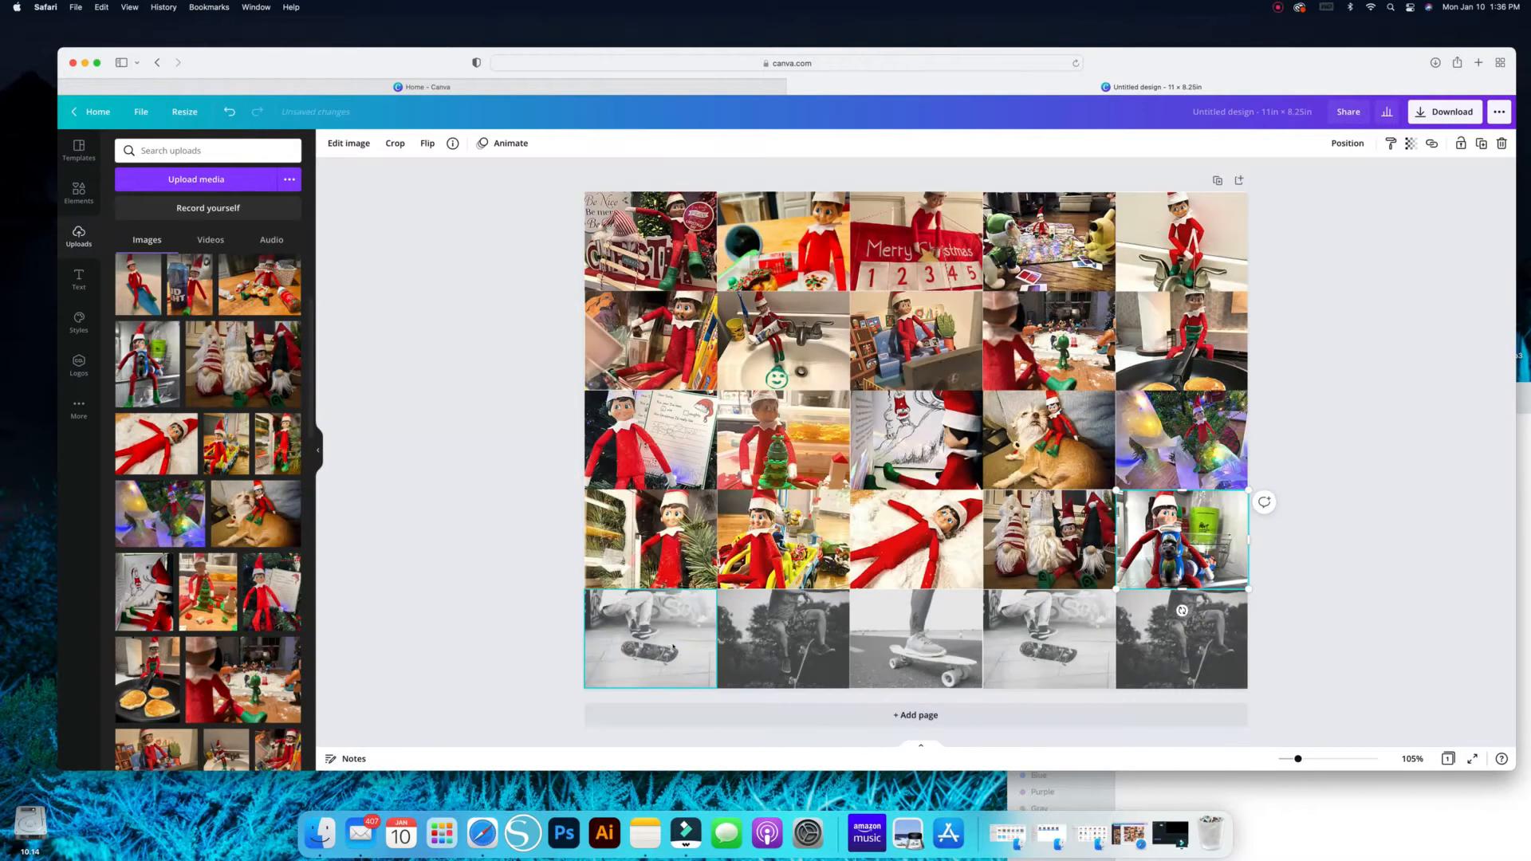
Step: Fill the fifth row's first tile with the uploaded picture of the elf with snacks on the wooden table and apply the Afterglow filter
{"action": "double_click", "coordinate": [670, 647]}
{"action": "left_click_drag", "start_coordinate": [260, 286], "coordinate": [655, 640]}
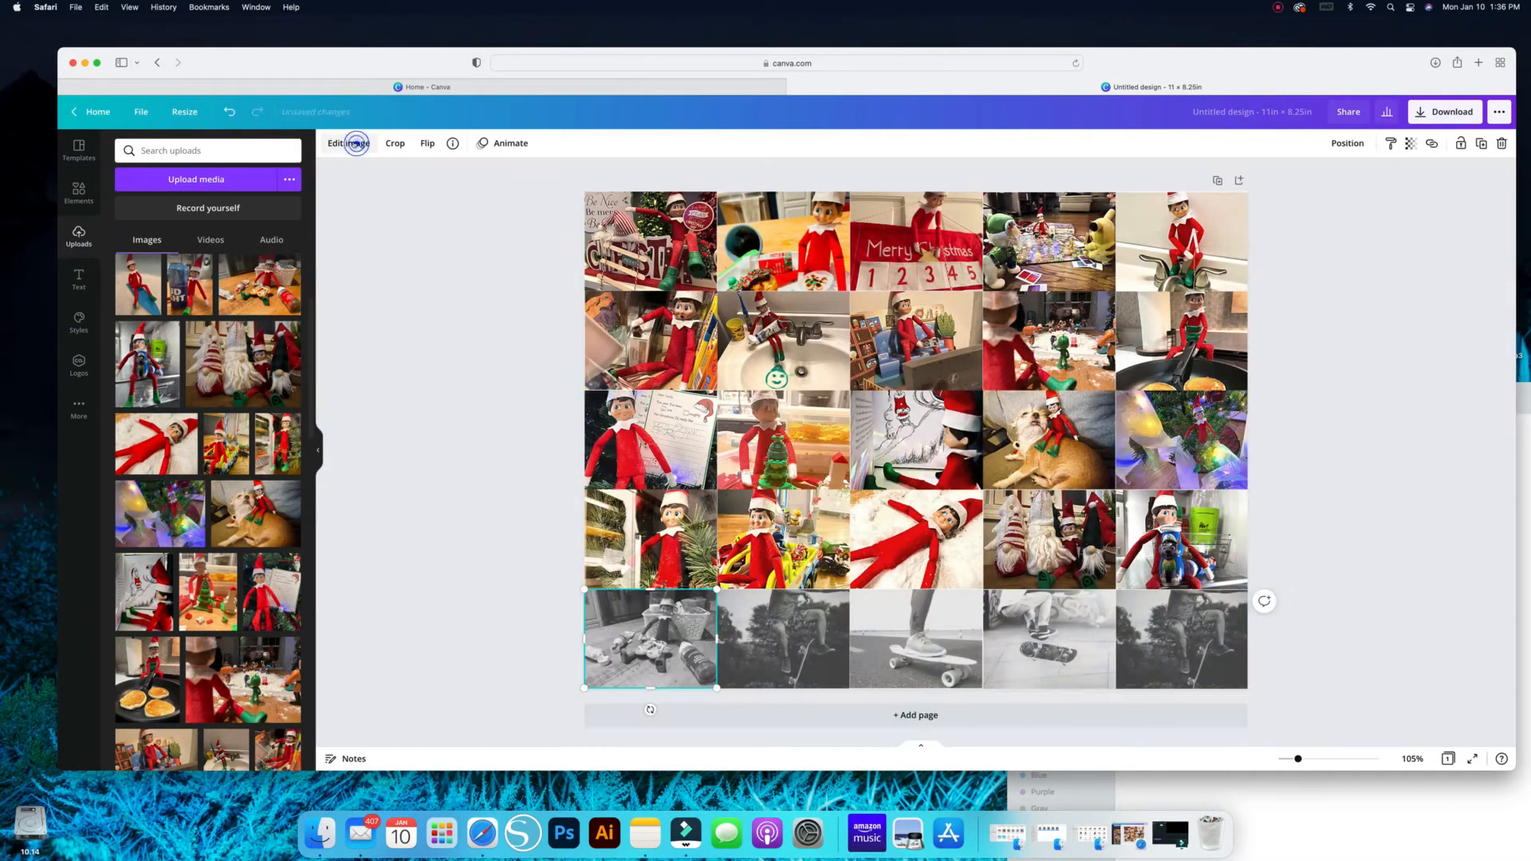
{"action": "left_click", "coordinate": [351, 143]}
{"action": "left_click", "coordinate": [287, 509]}
{"action": "left_click", "coordinate": [210, 285]}
Step: Fill the fifth row's second tile with the uploaded picture of the elf beside the Bud Light can and apply the Afterglow filter
{"action": "double_click", "coordinate": [780, 643]}
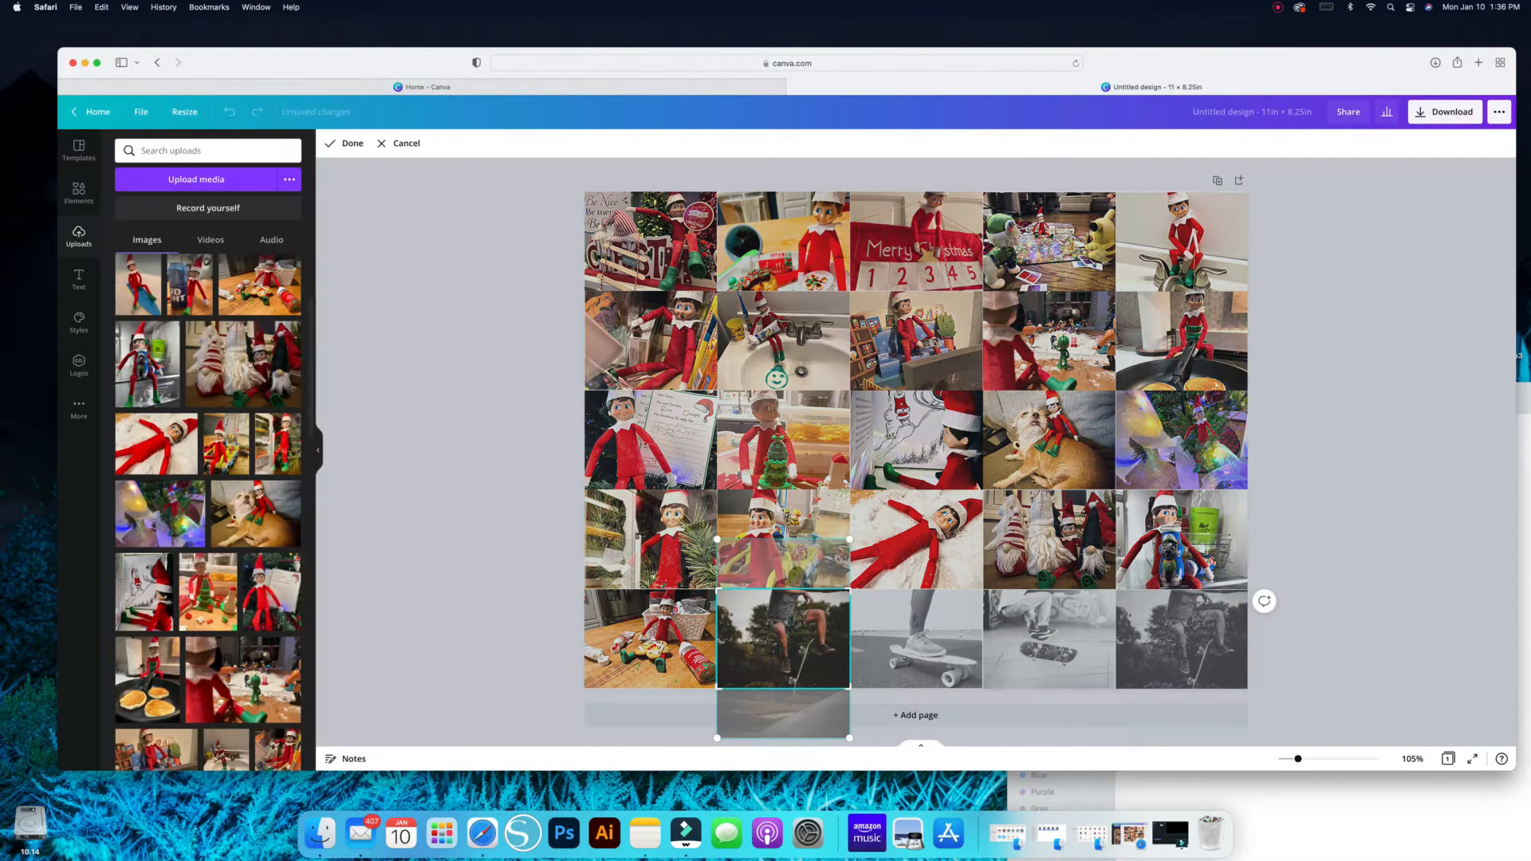
{"action": "left_click_drag", "start_coordinate": [189, 285], "coordinate": [783, 642]}
{"action": "left_click", "coordinate": [349, 144]}
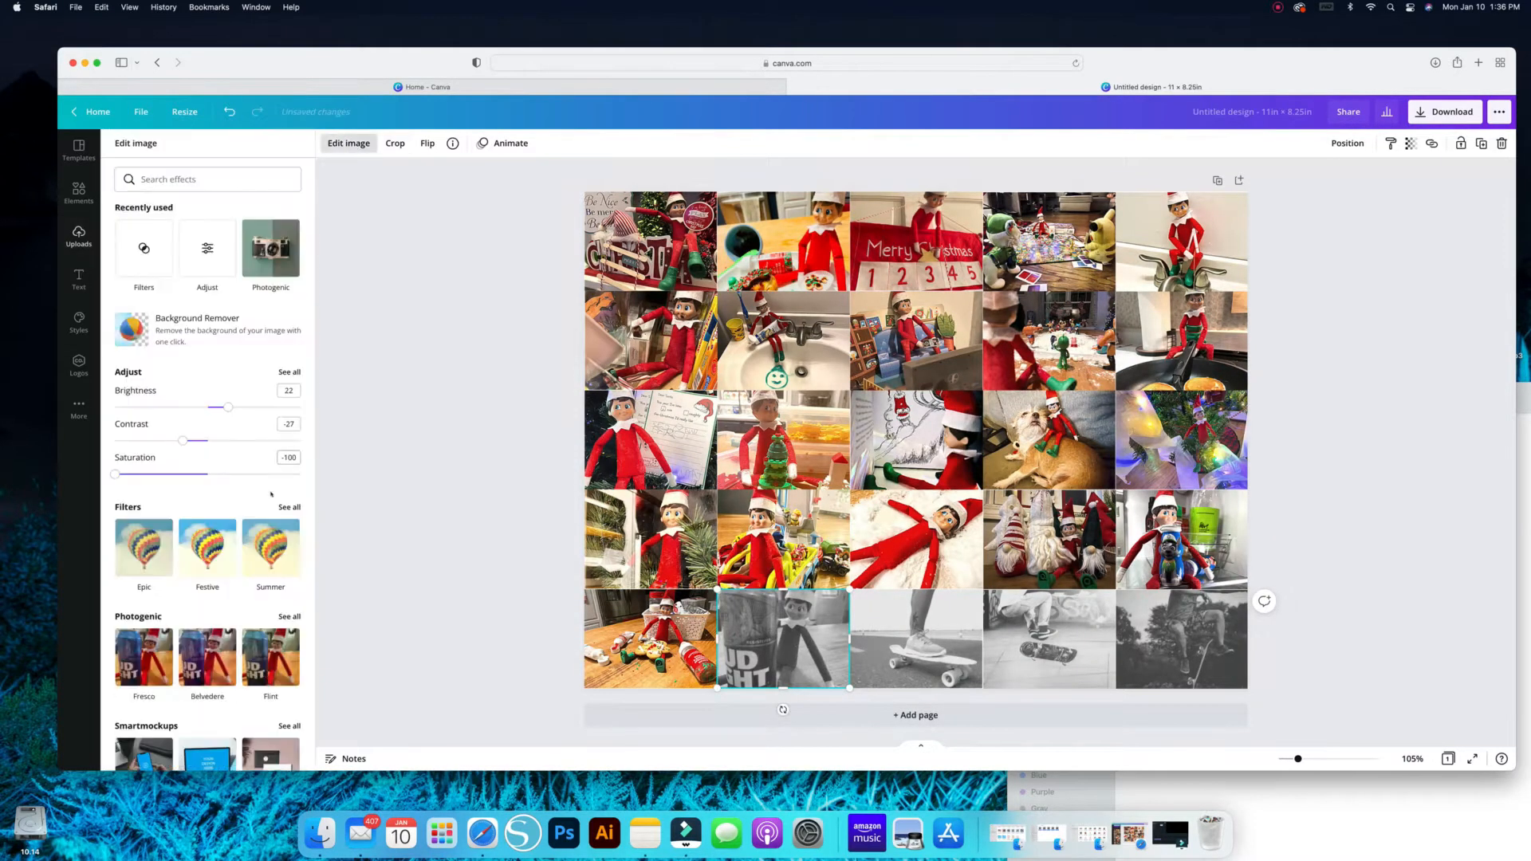
{"action": "left_click", "coordinate": [287, 508]}
{"action": "left_click", "coordinate": [216, 293]}
Step: Fill the fifth row's third tile with the uploaded picture of the elf on the blue slide and reposition the photo within its frame
{"action": "double_click", "coordinate": [909, 643]}
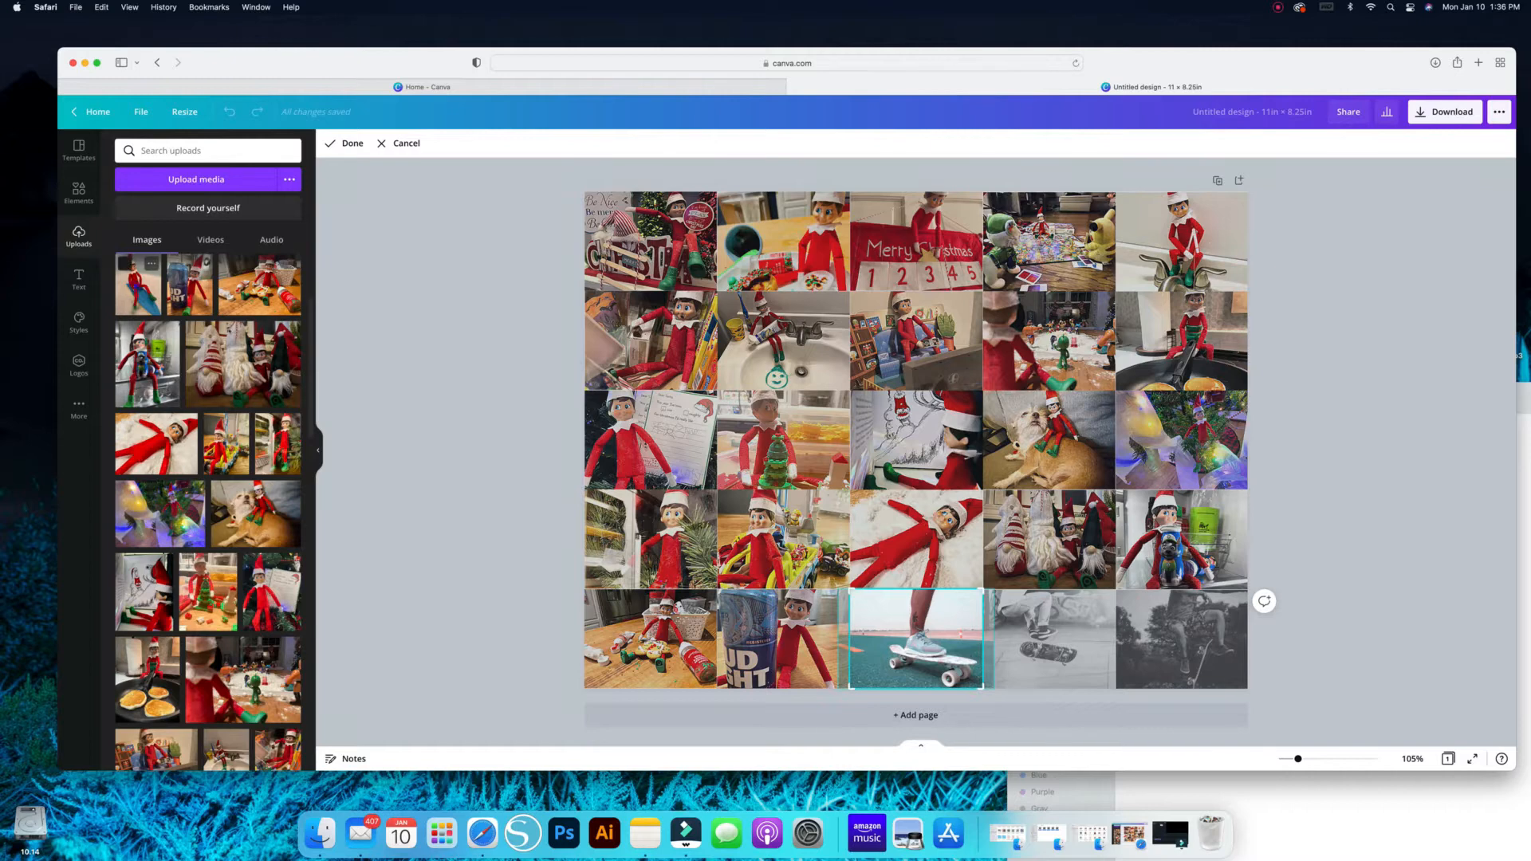
{"action": "left_click_drag", "start_coordinate": [139, 286], "coordinate": [940, 678]}
{"action": "double_click", "coordinate": [940, 656]}
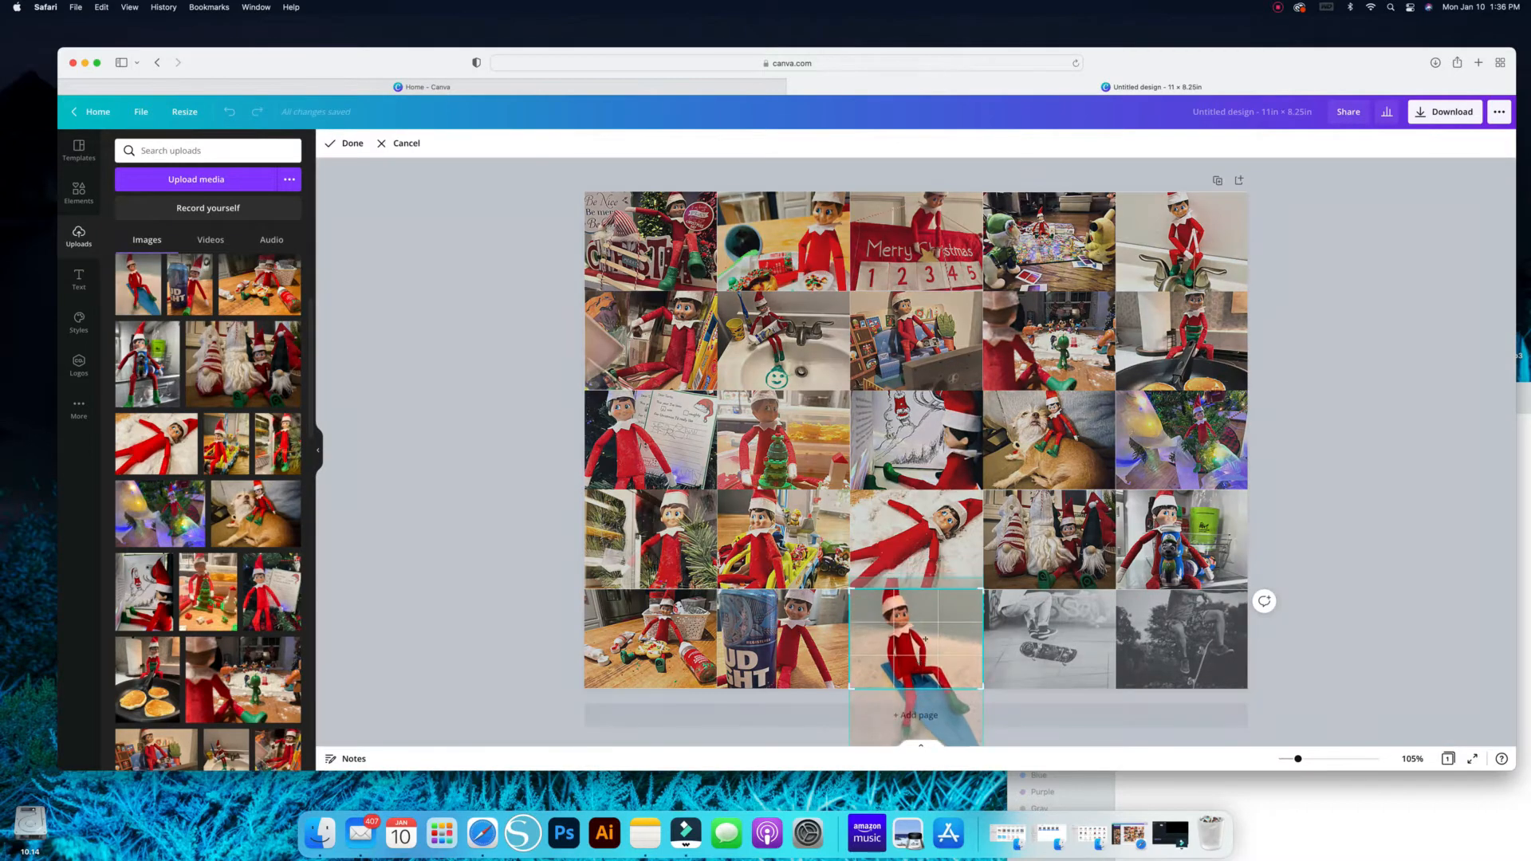
{"action": "scroll", "coordinate": [247, 395], "scroll_direction": "up", "scroll_amount": 1}
{"action": "left_click", "coordinate": [349, 144]}
Step: Restore the colour of the elf photo in the fifth row's third tile with a filter and return to the uploaded pictures
{"action": "left_click", "coordinate": [348, 143]}
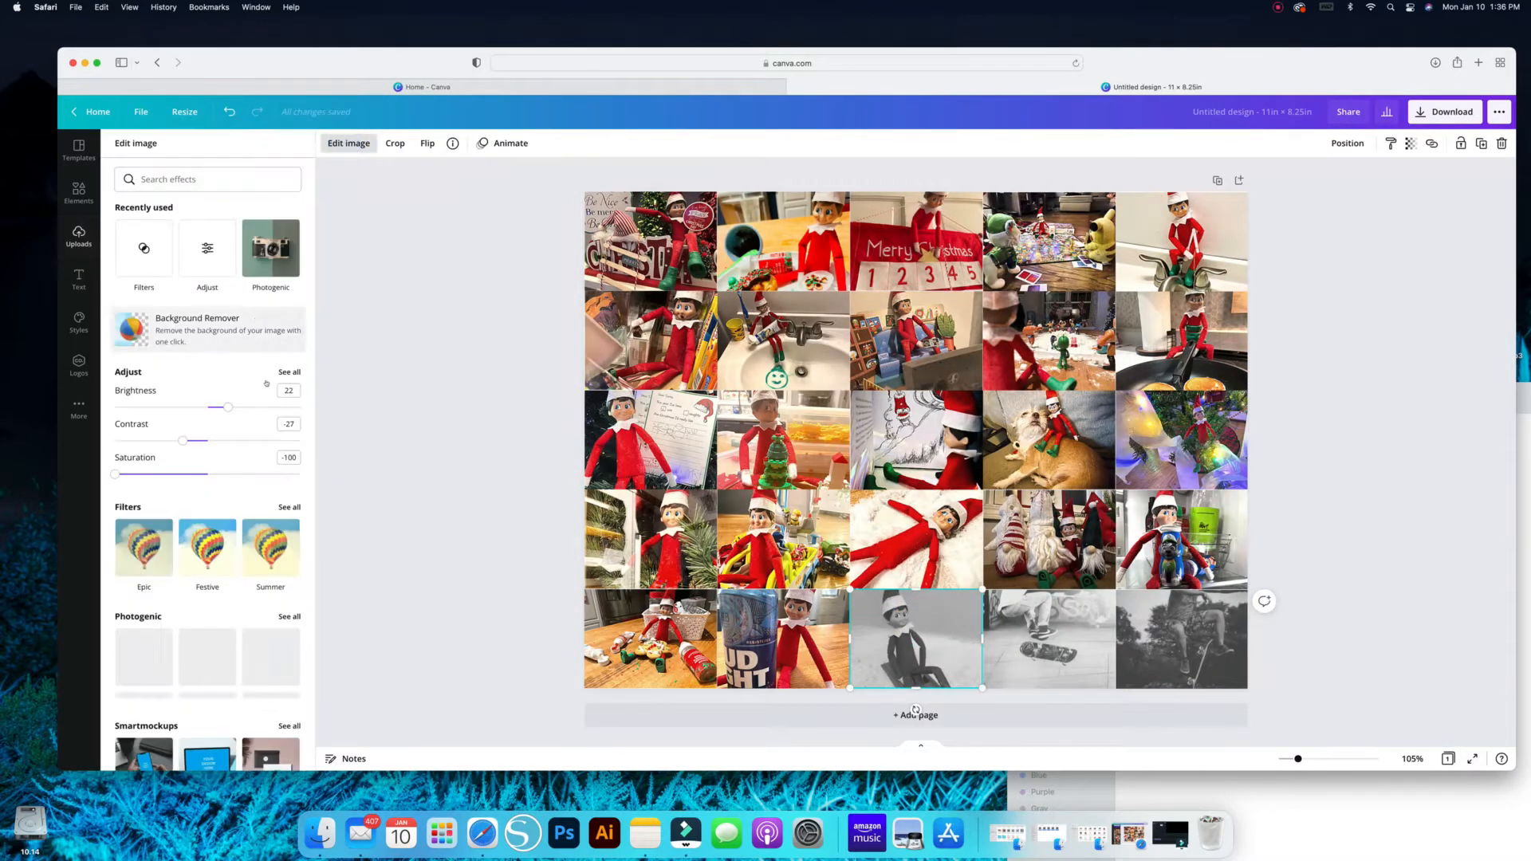
{"action": "left_click", "coordinate": [287, 504]}
{"action": "left_click", "coordinate": [78, 237]}
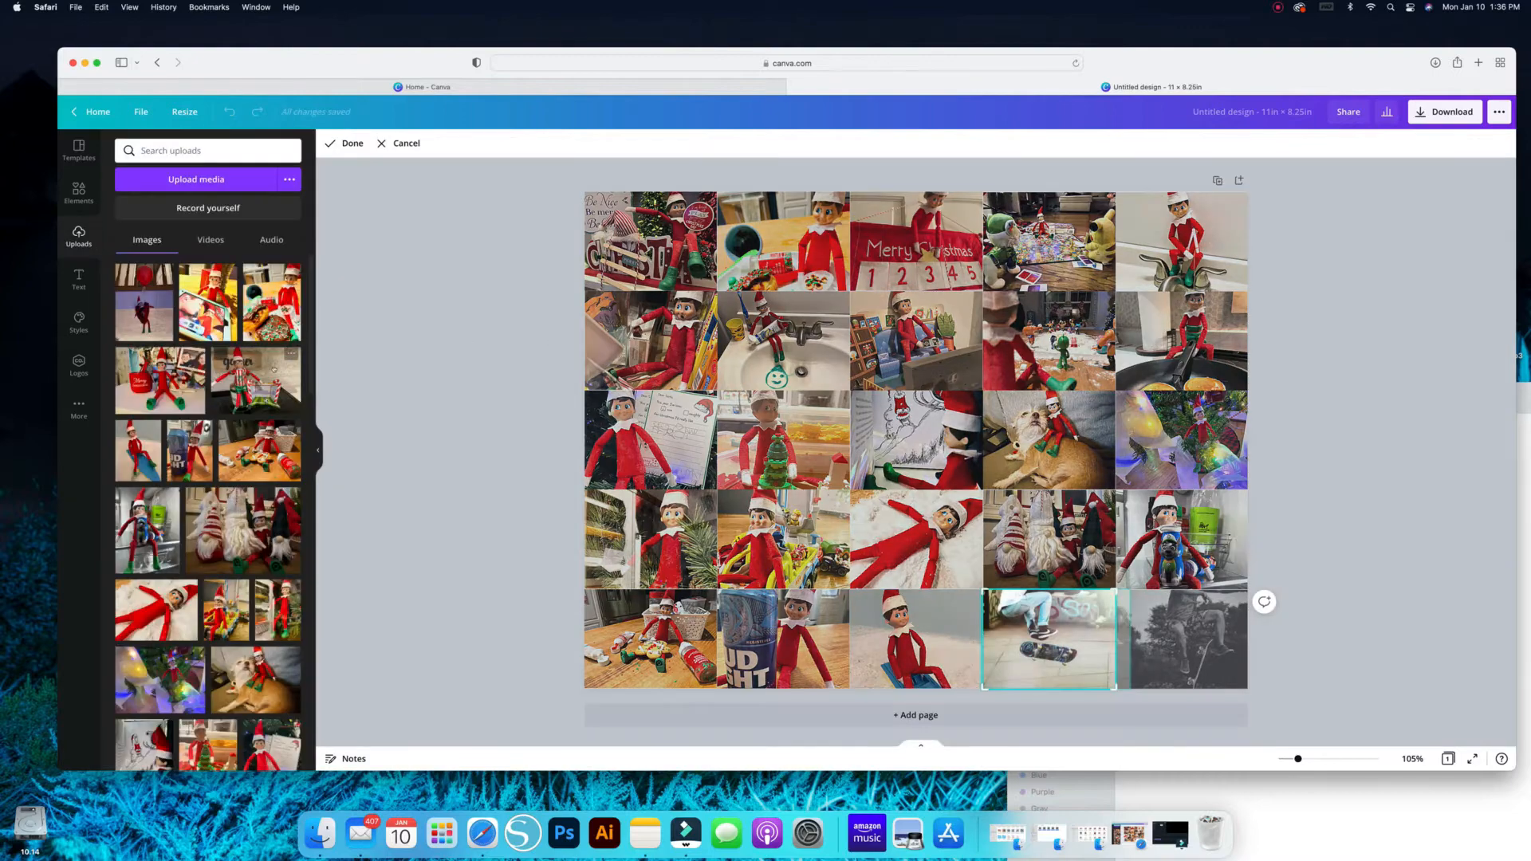
Step: Fill the fifth row's fourth tile with the uploaded picture of the elf beside the shopping cart
{"action": "left_click", "coordinate": [257, 379]}
{"action": "key", "text": "Delete"}
{"action": "double_click", "coordinate": [1051, 642]}
{"action": "left_click", "coordinate": [267, 375]}
{"action": "key", "text": "Delete"}
{"action": "left_click_drag", "start_coordinate": [255, 381], "coordinate": [1049, 640]}
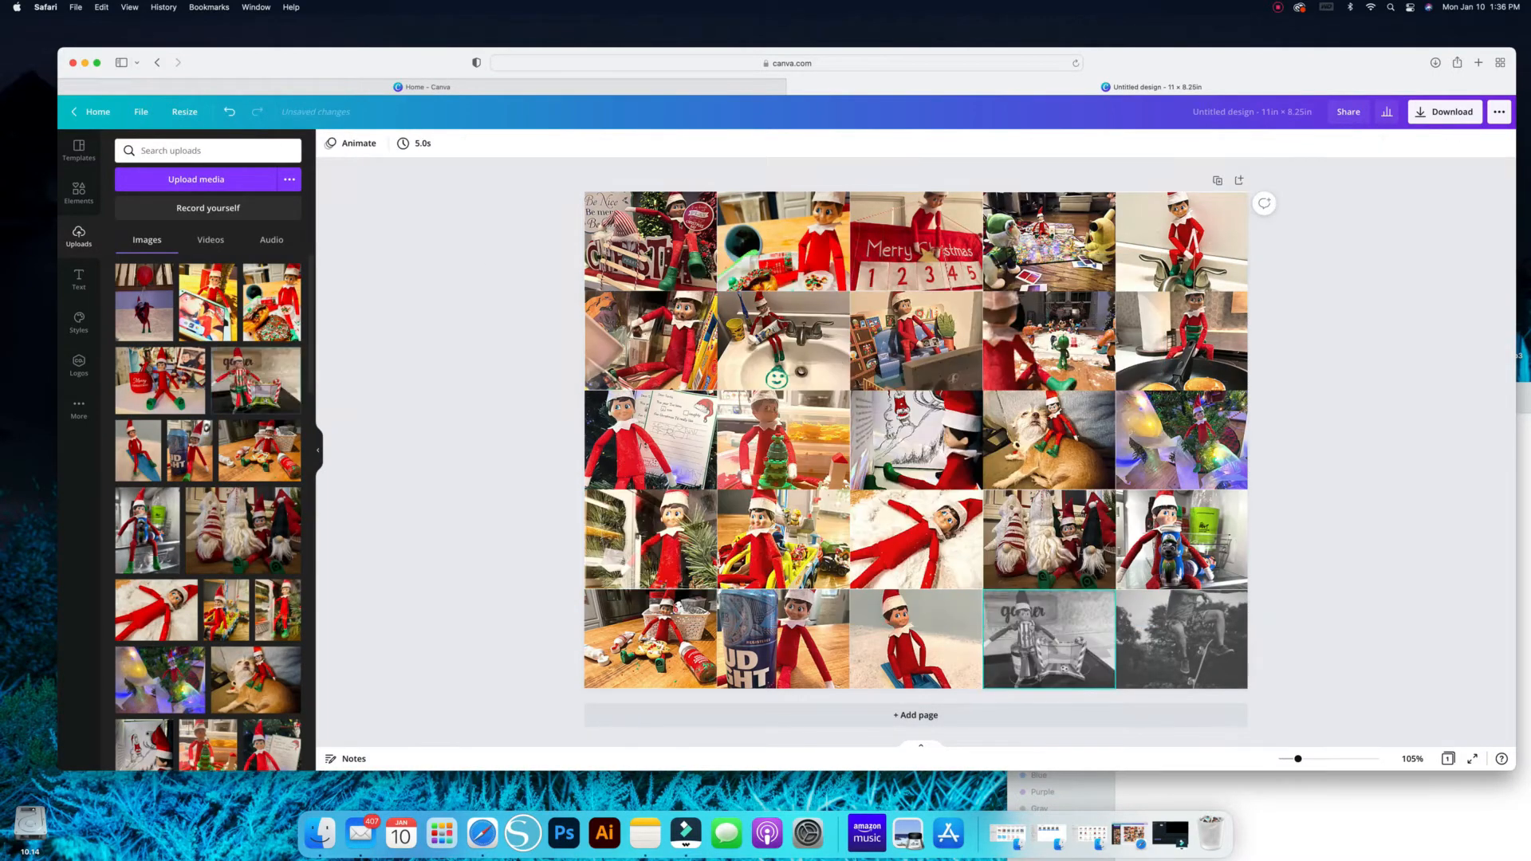
Step: Apply the Afterglow filter to the shopping cart elf photo in the fifth row's fourth tile
{"action": "double_click", "coordinate": [1049, 640]}
{"action": "left_click", "coordinate": [347, 144]}
{"action": "left_click", "coordinate": [349, 143]}
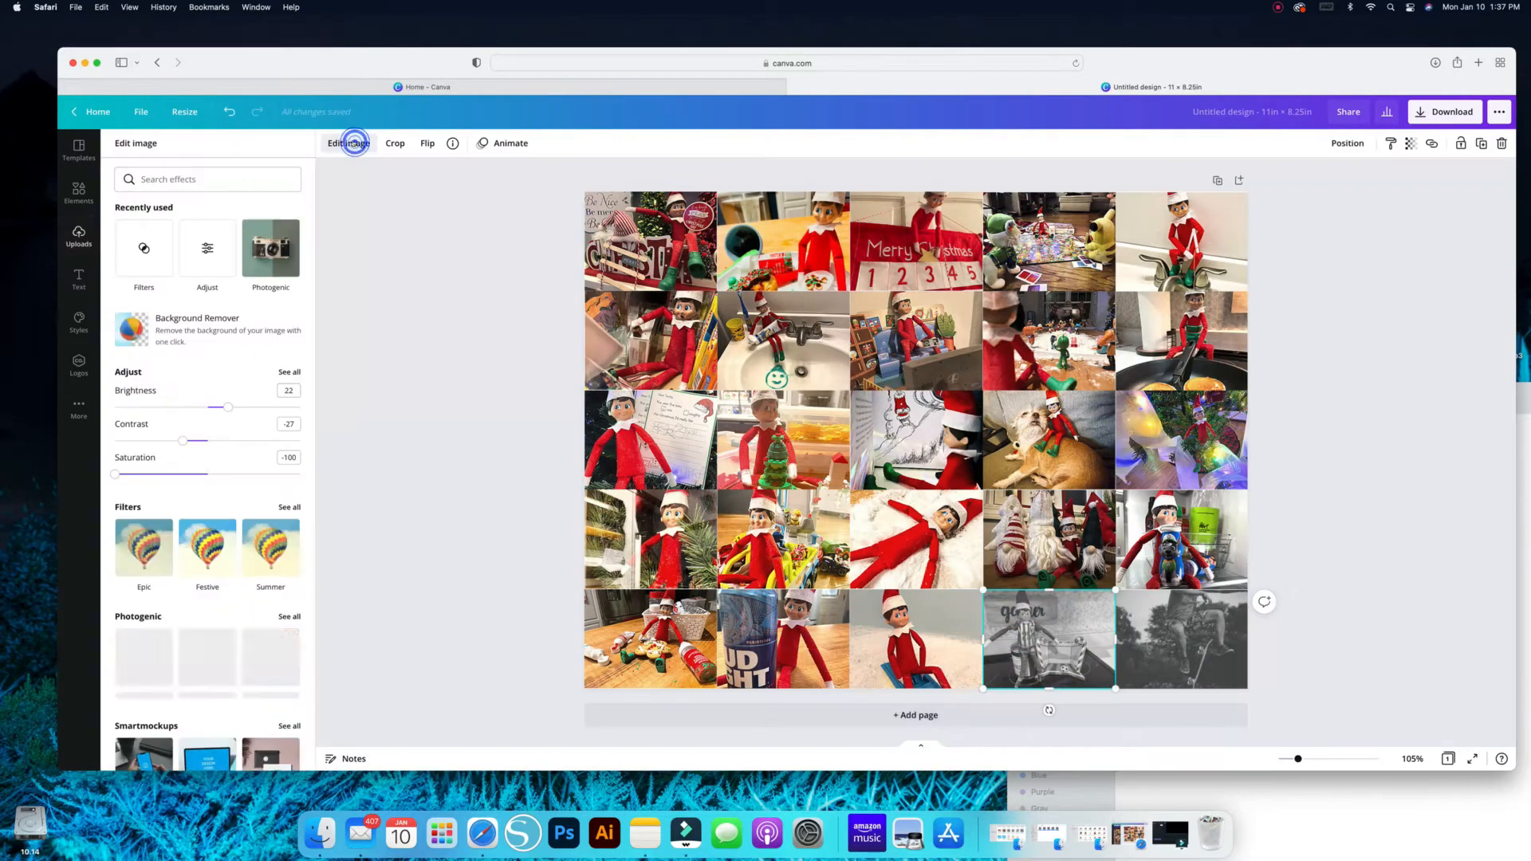
{"action": "left_click", "coordinate": [287, 505]}
{"action": "left_click", "coordinate": [208, 282]}
Step: Fill the fifth row's fifth tile with the uploaded picture of the elf beside the red Merry cup and apply the Afterglow filter
{"action": "left_click", "coordinate": [1181, 638]}
{"action": "double_click", "coordinate": [1181, 638]}
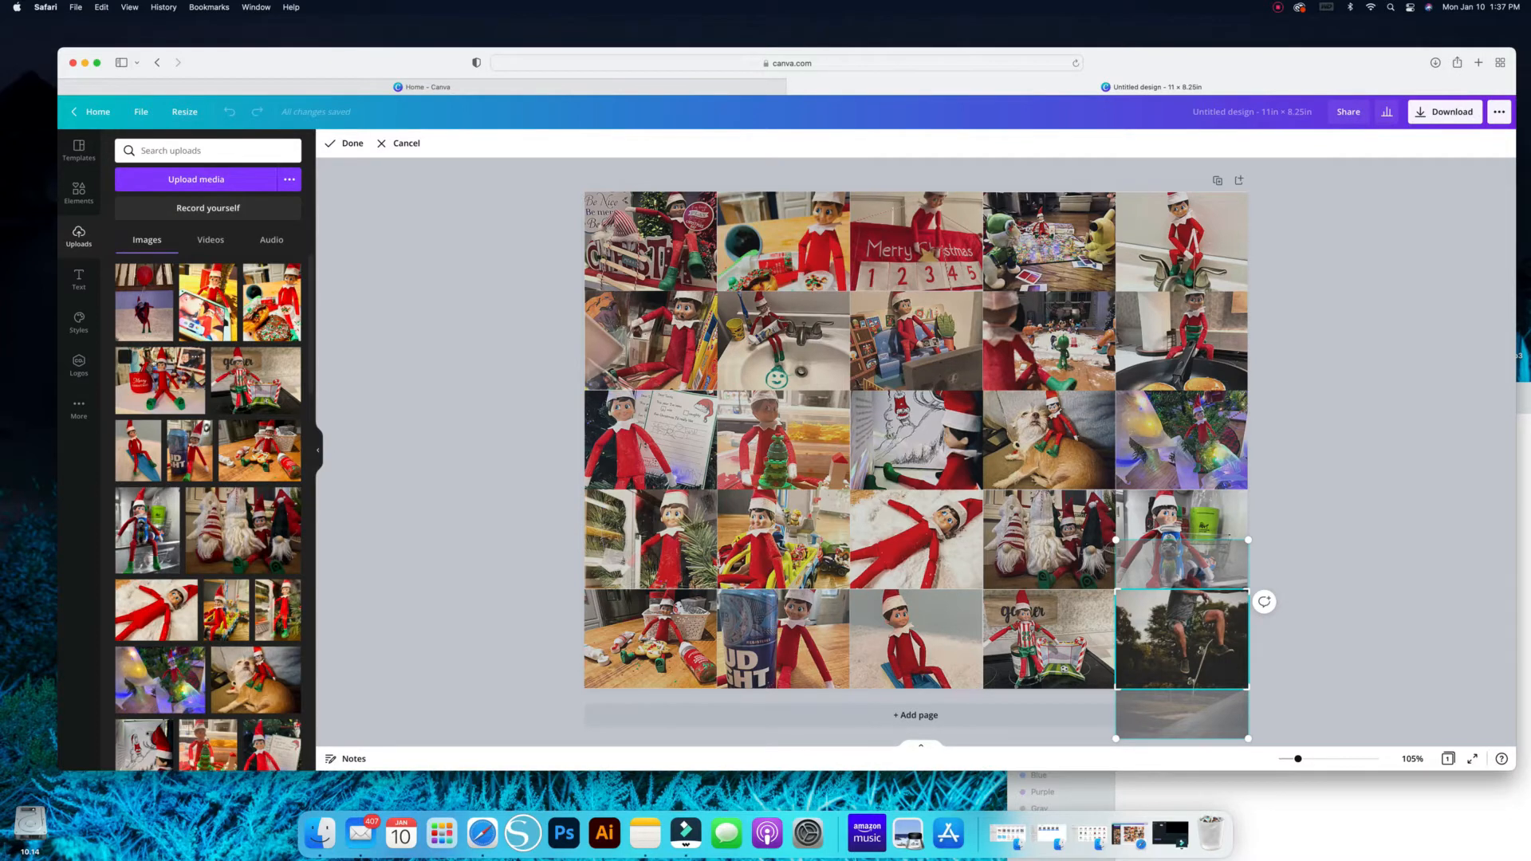
{"action": "left_click", "coordinate": [661, 429]}
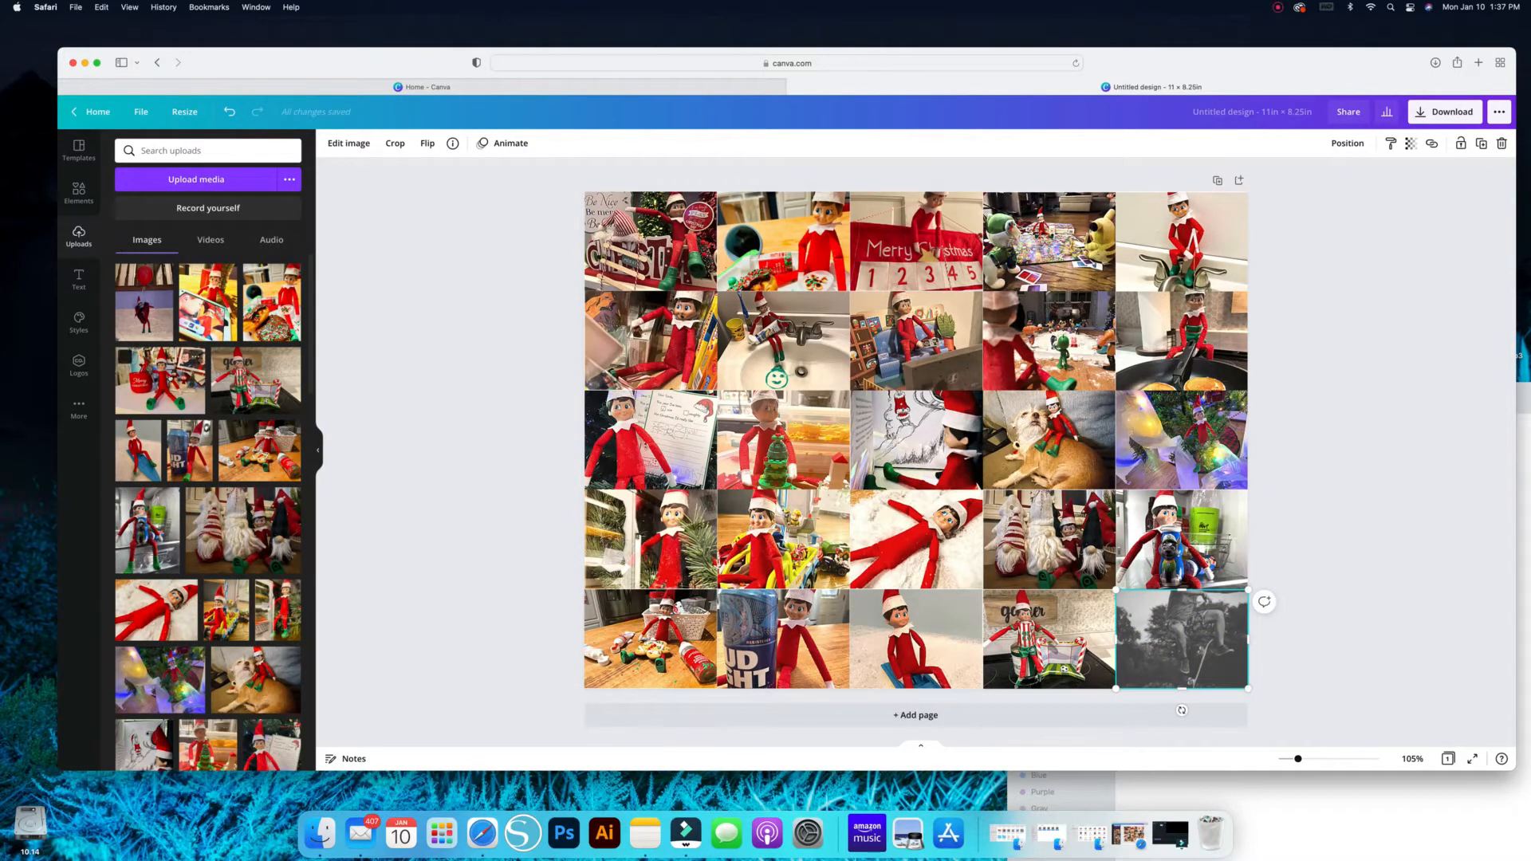
{"action": "left_click_drag", "start_coordinate": [160, 381], "coordinate": [1182, 638]}
{"action": "left_click", "coordinate": [348, 143]}
{"action": "left_click", "coordinate": [289, 507]}
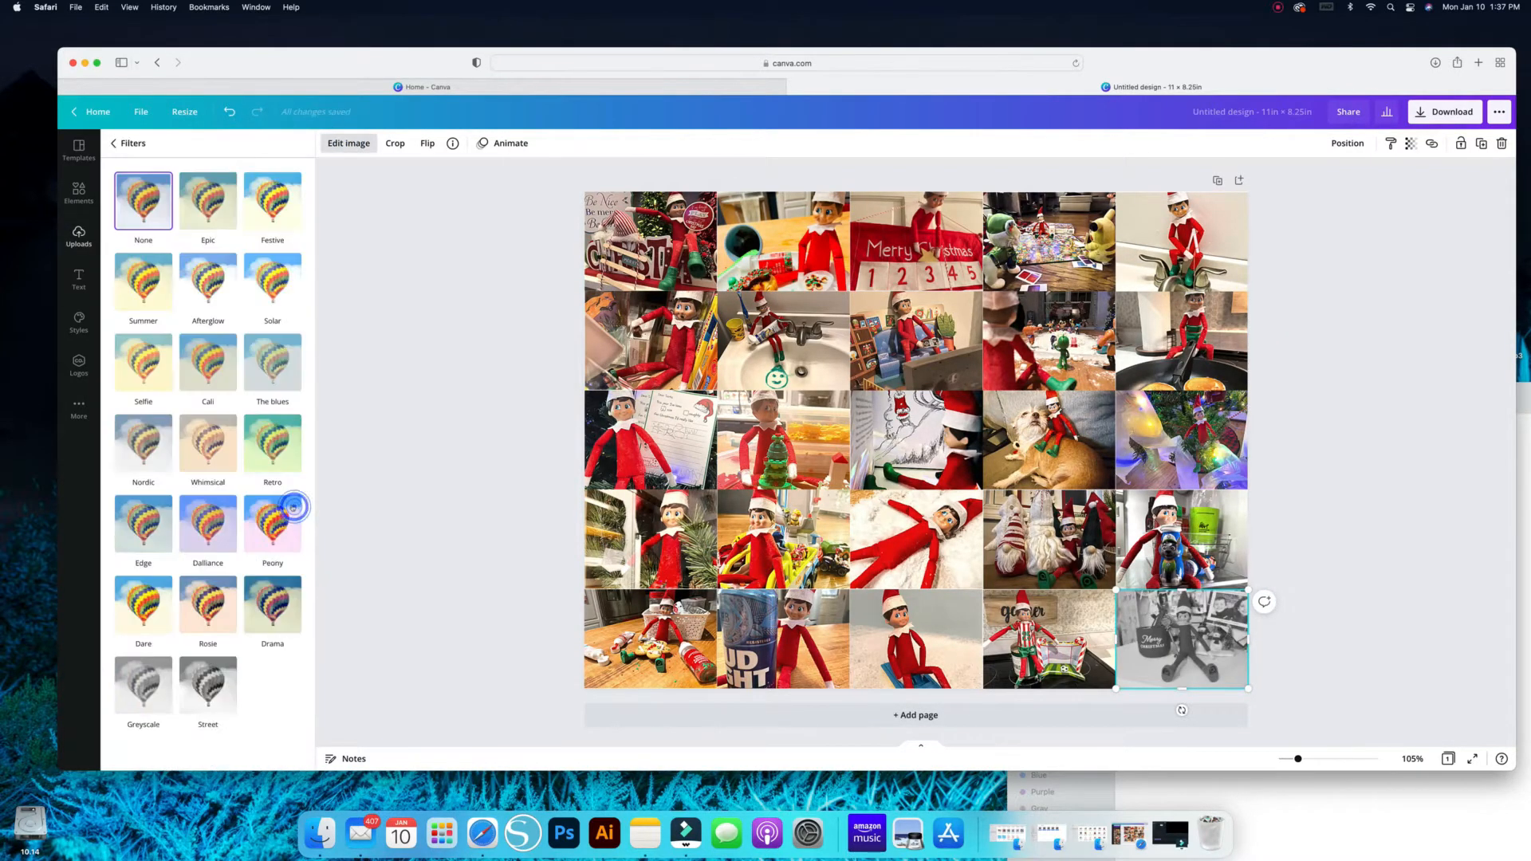
{"action": "left_click", "coordinate": [207, 281]}
Step: Replace the photo in the third row's first tile with the uploaded picture of the hanging elf and apply the Afterglow filter
{"action": "left_click", "coordinate": [646, 434]}
{"action": "left_click", "coordinate": [78, 237]}
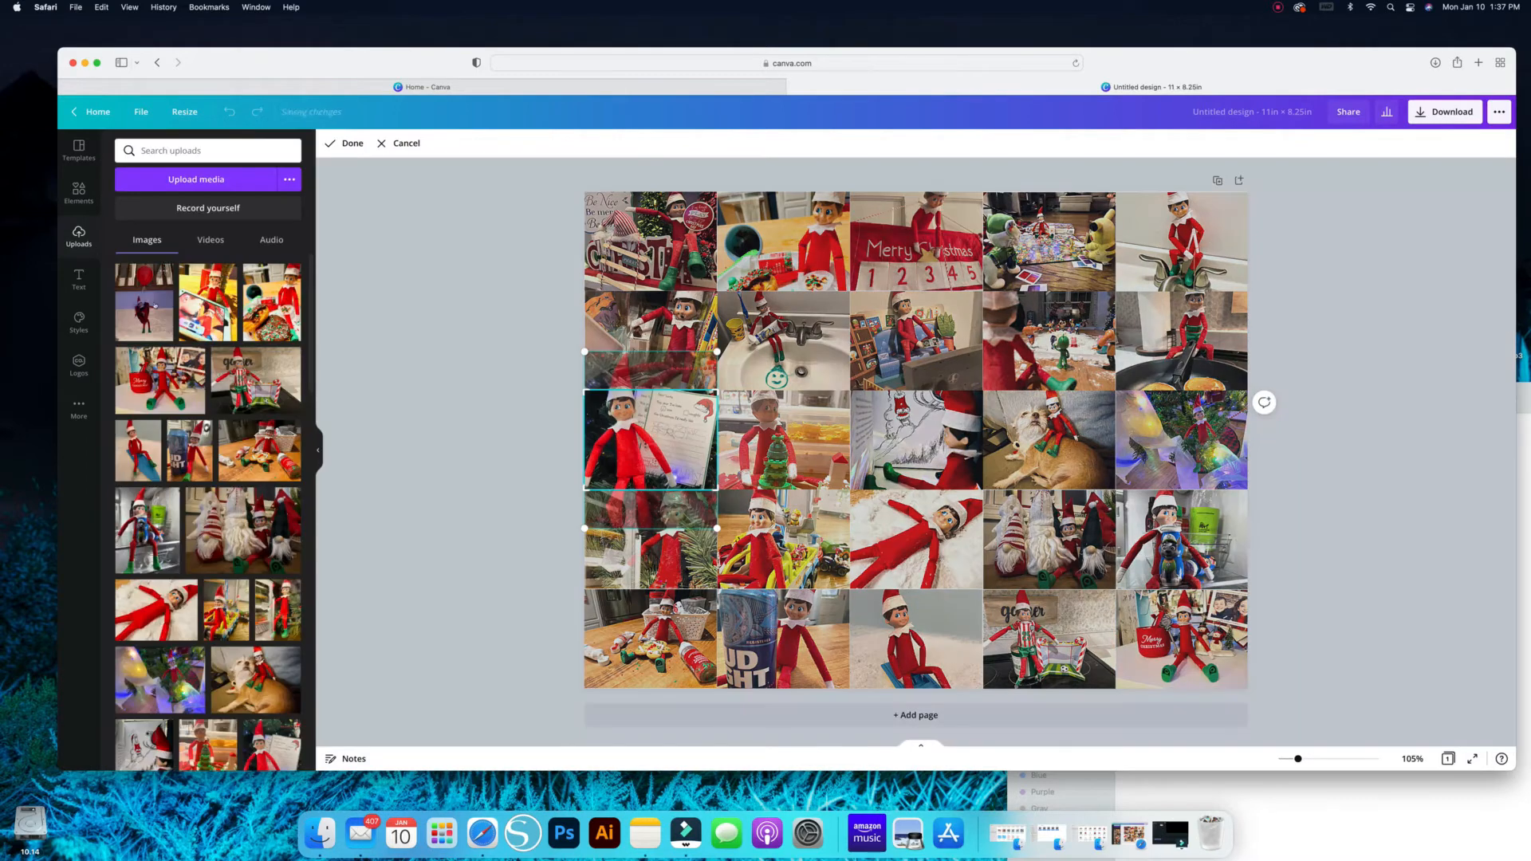
{"action": "left_click_drag", "start_coordinate": [144, 303], "coordinate": [650, 439]}
{"action": "left_click", "coordinate": [349, 143]}
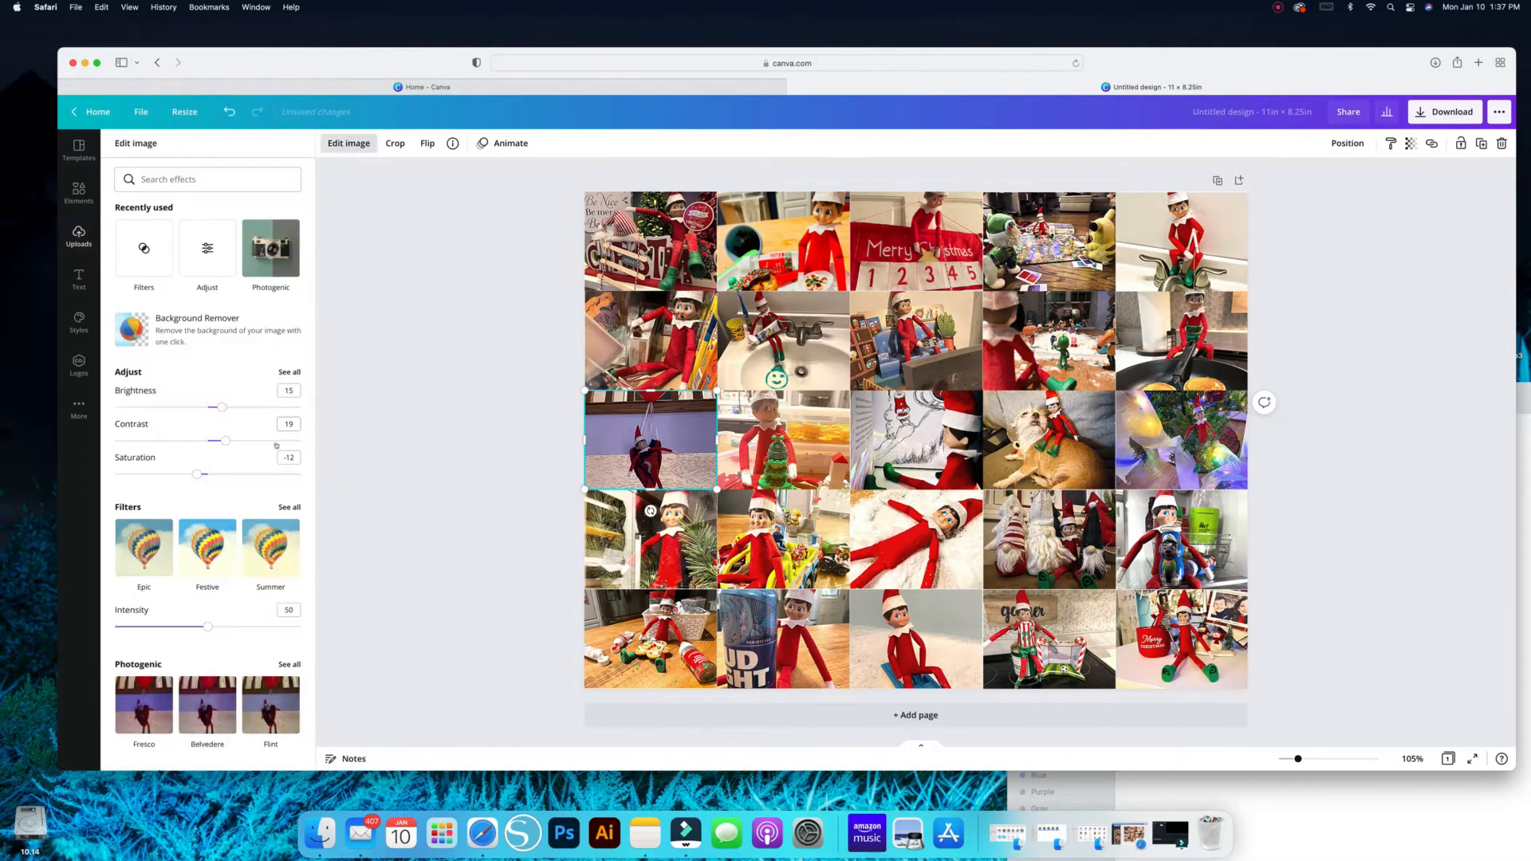
{"action": "left_click", "coordinate": [291, 508]}
{"action": "left_click", "coordinate": [207, 281]}
Step: Set the hanging elf photo's brightness to 48 and highlights to 19, and return to the uploaded pictures
{"action": "left_click", "coordinate": [115, 144]}
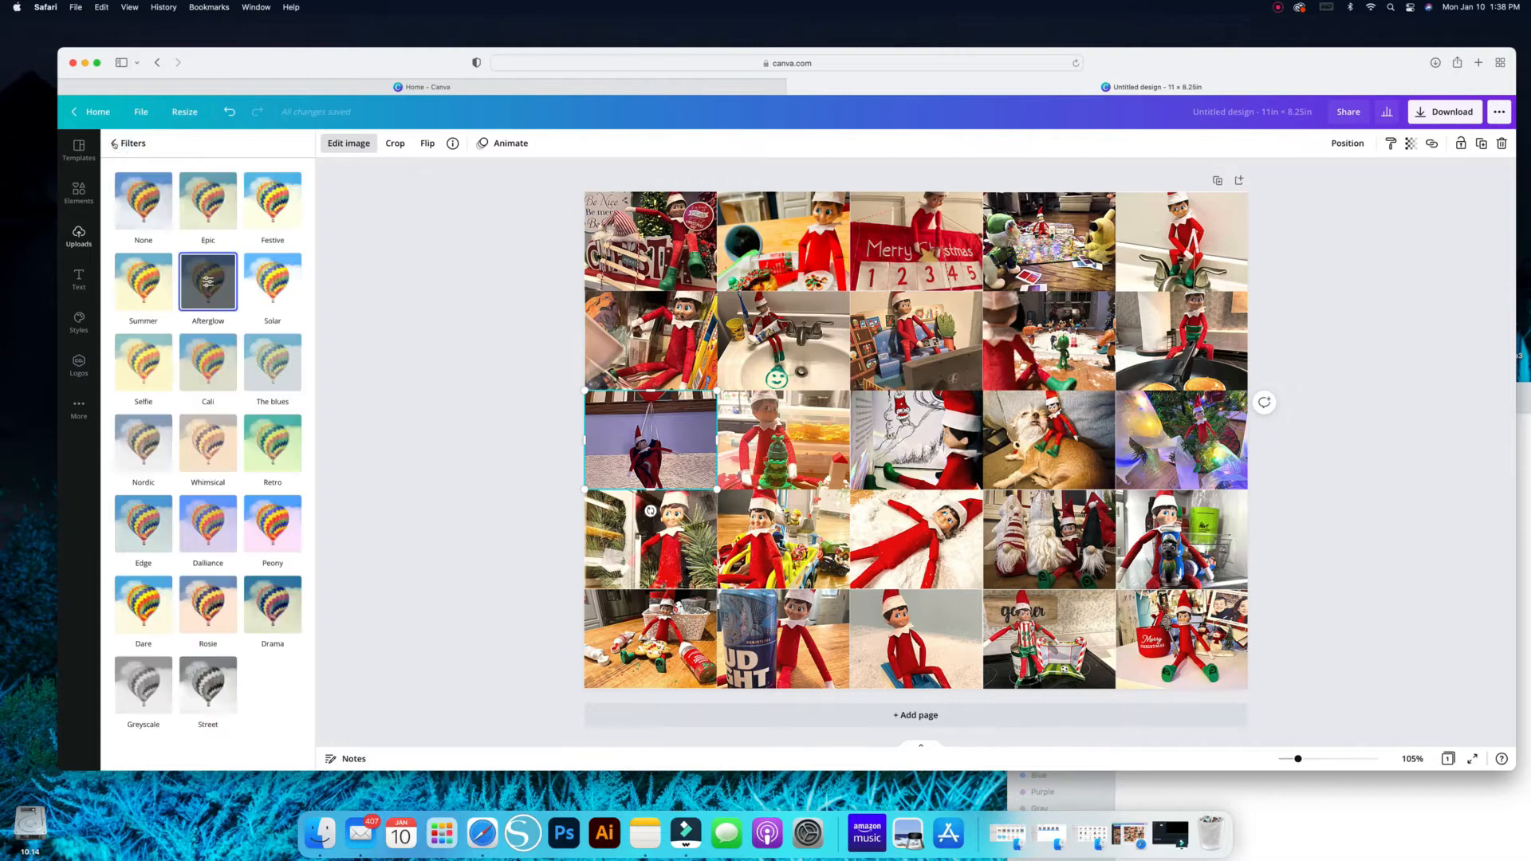
{"action": "left_click", "coordinate": [116, 144]}
{"action": "left_click", "coordinate": [213, 258]}
{"action": "left_click_drag", "start_coordinate": [227, 197], "coordinate": [251, 199]}
{"action": "left_click_drag", "start_coordinate": [207, 531], "coordinate": [223, 532]}
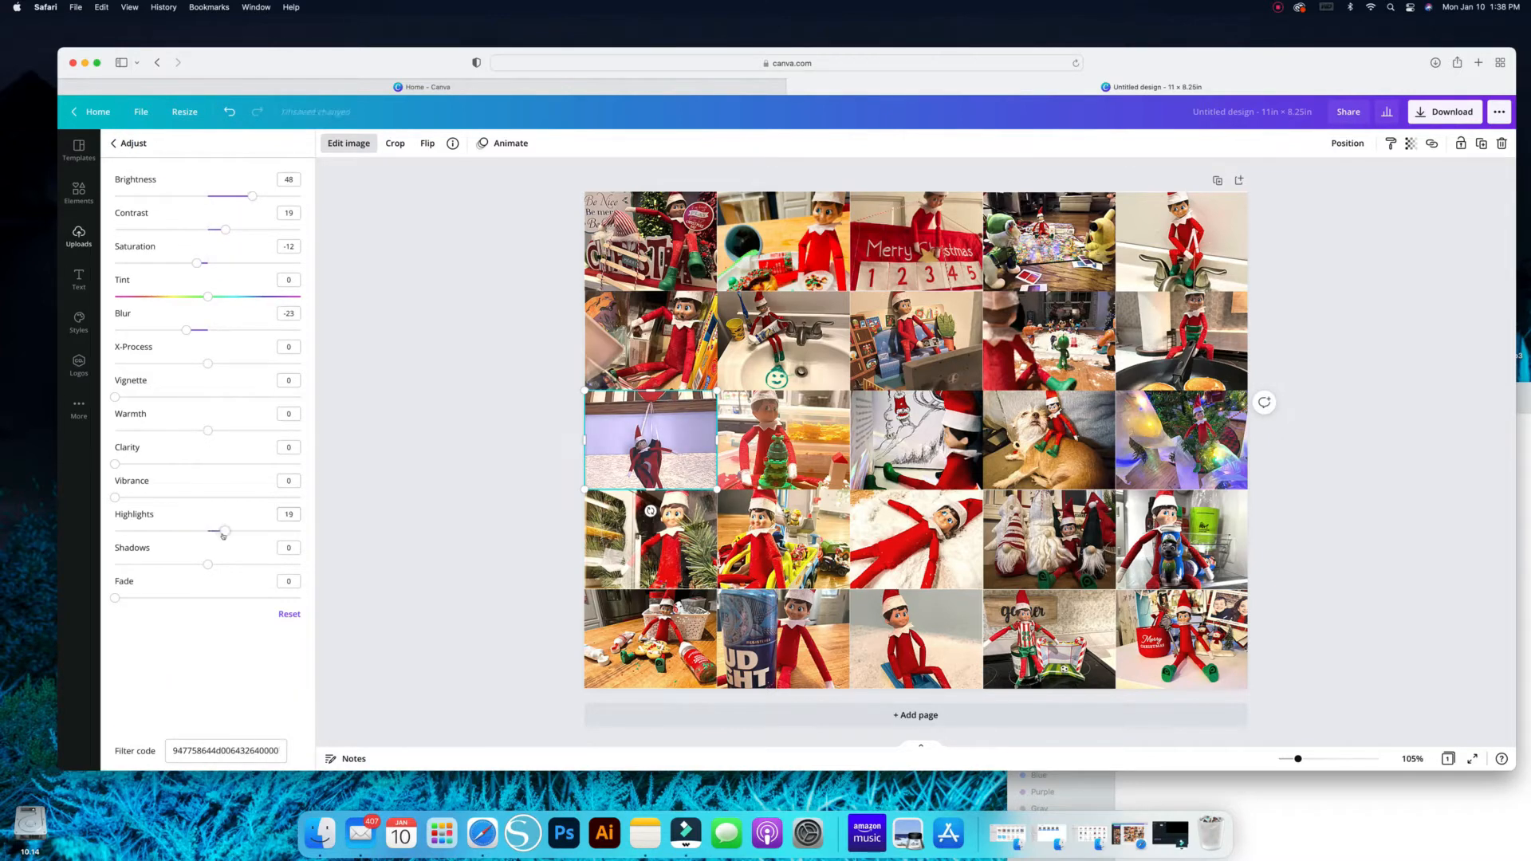
{"action": "left_click", "coordinate": [121, 144]}
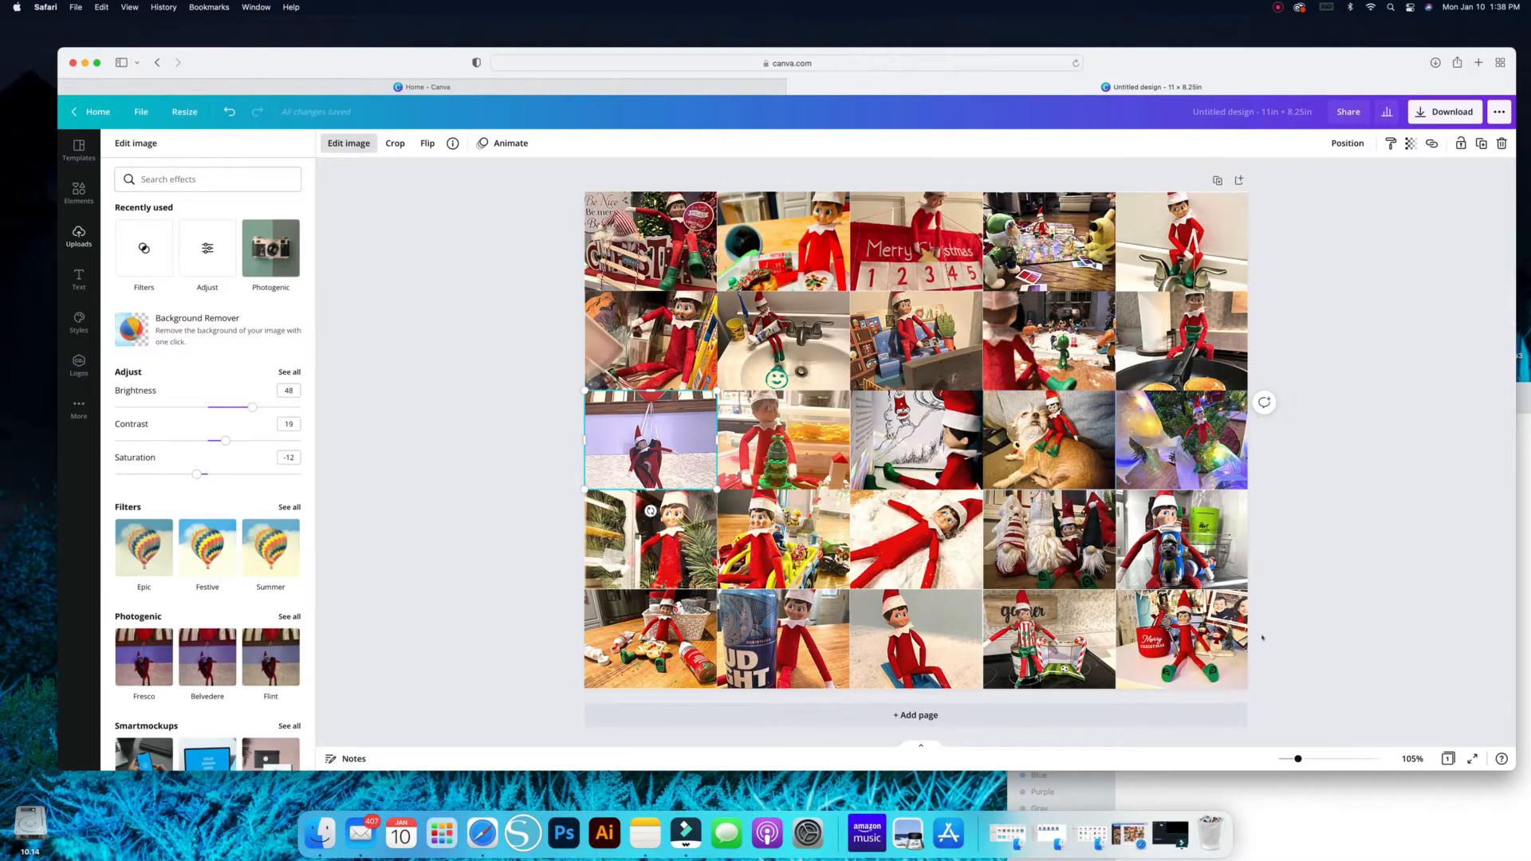
{"action": "left_click", "coordinate": [77, 237]}
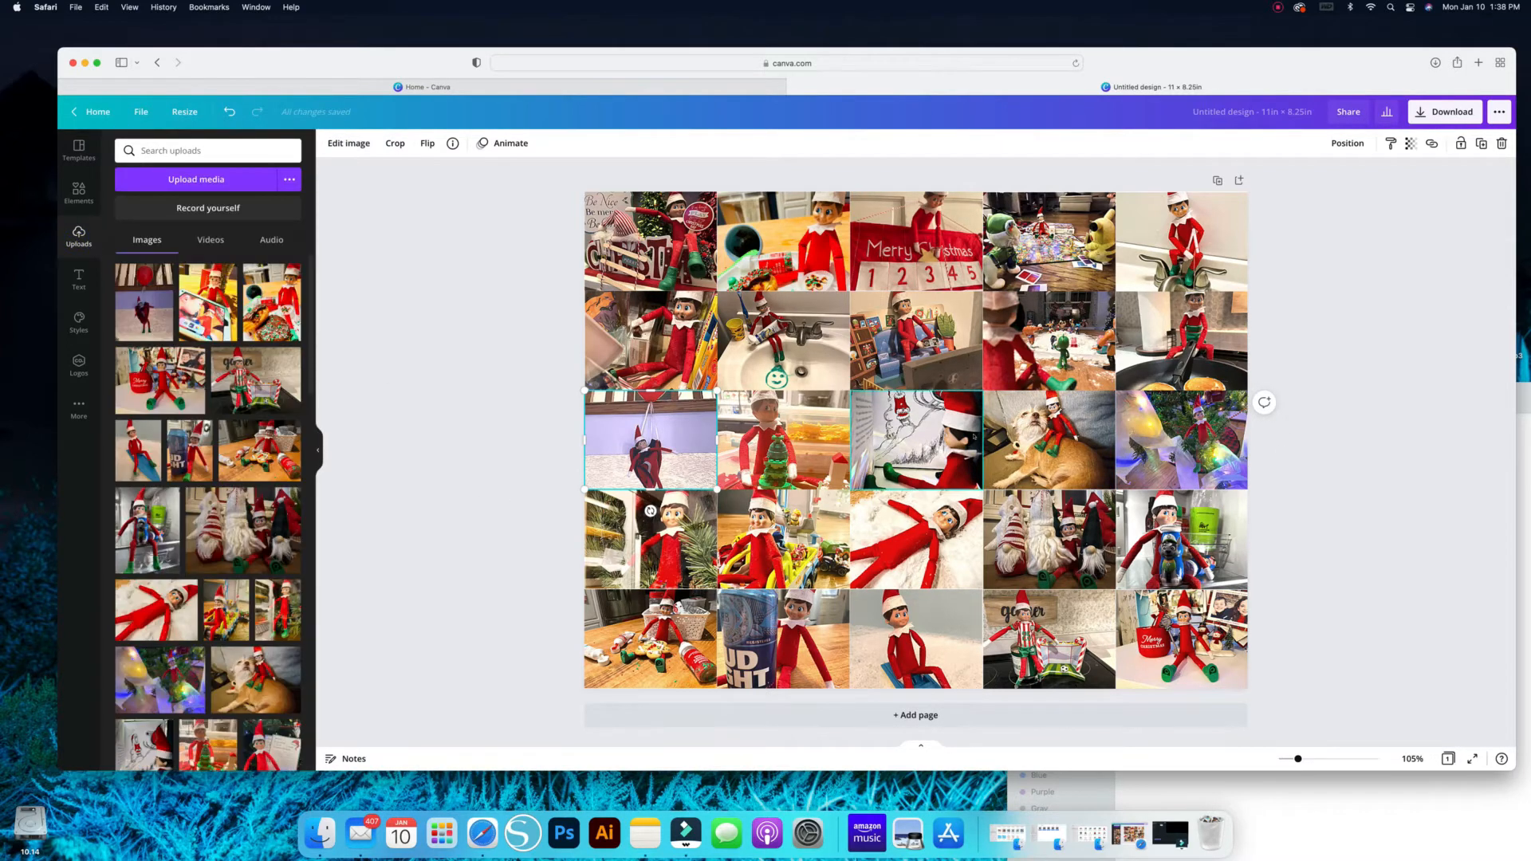
Step: Replace the photo in the third row's fifth tile with the uploaded picture of the elf against the yellow background
{"action": "double_click", "coordinate": [1180, 439]}
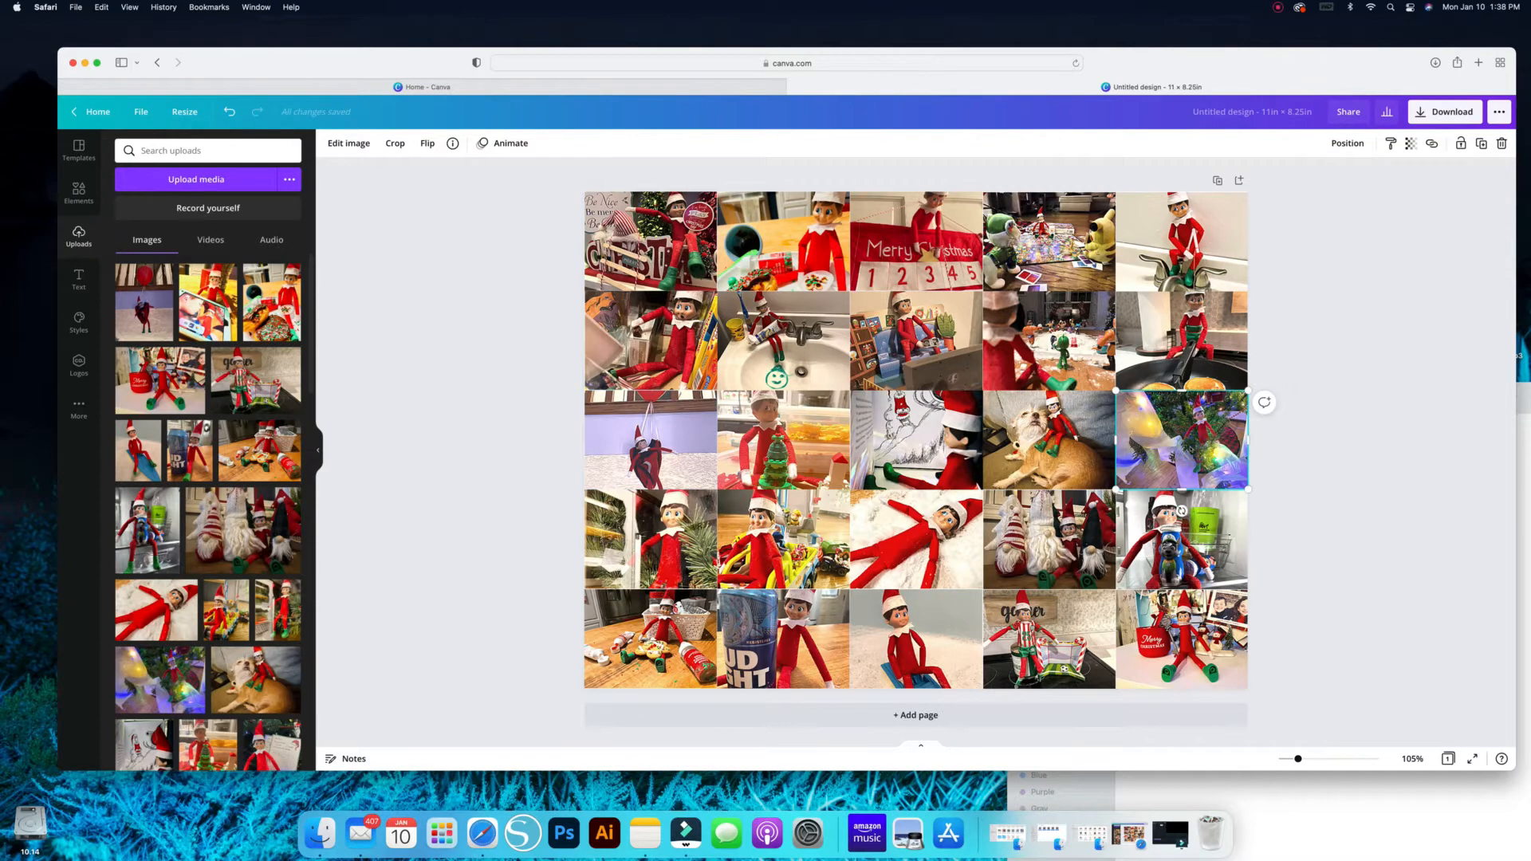
{"action": "left_click_drag", "start_coordinate": [208, 301], "coordinate": [1188, 456]}
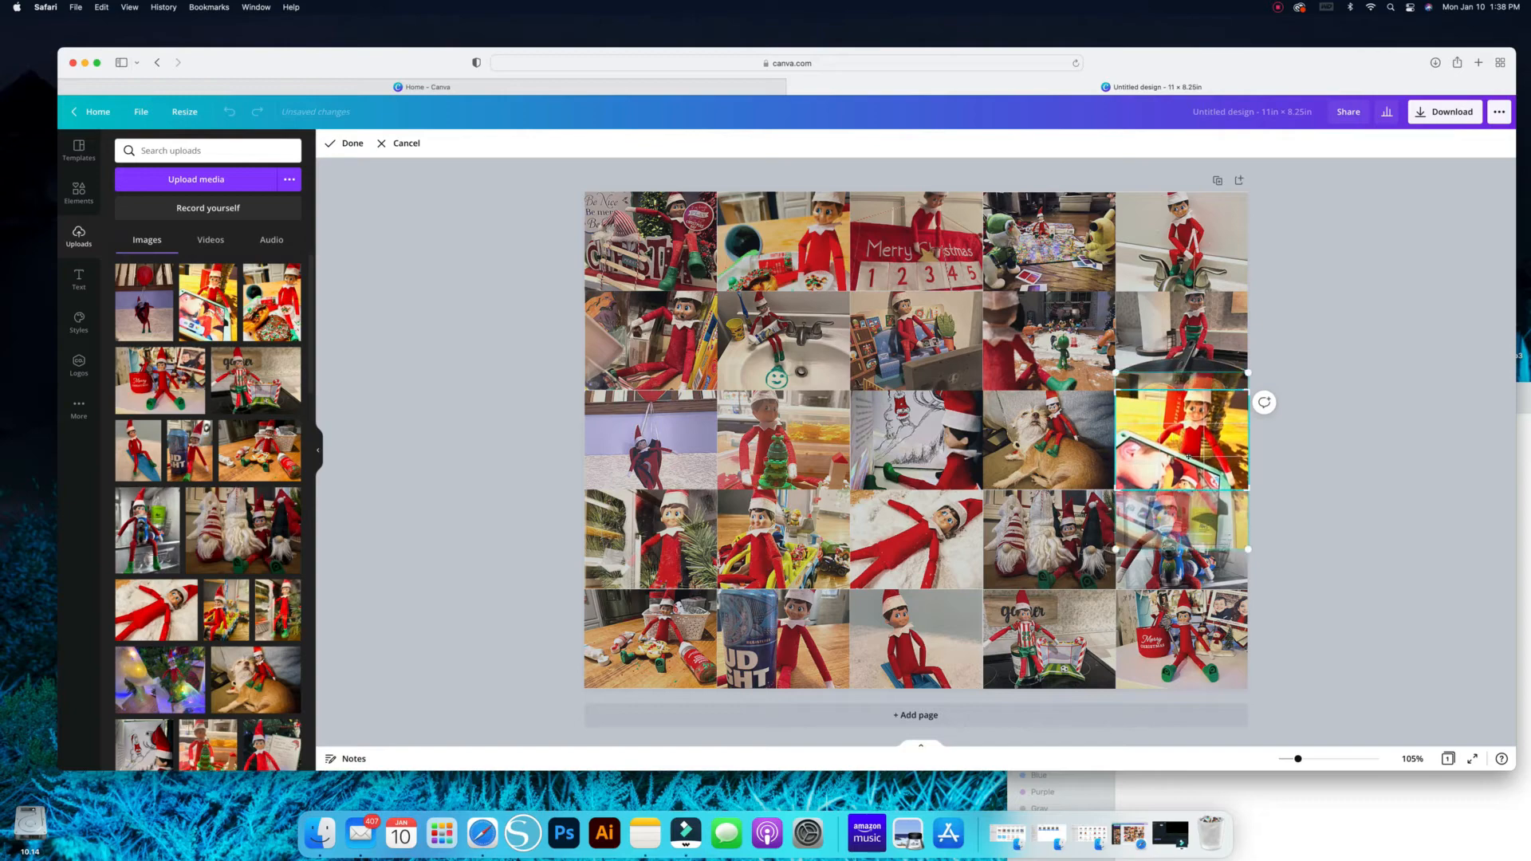
{"action": "left_click", "coordinate": [346, 144]}
Step: Set the brightness of the elf photo in the third row's fifth tile to 0 and adjust its shadows
{"action": "left_click", "coordinate": [349, 144]}
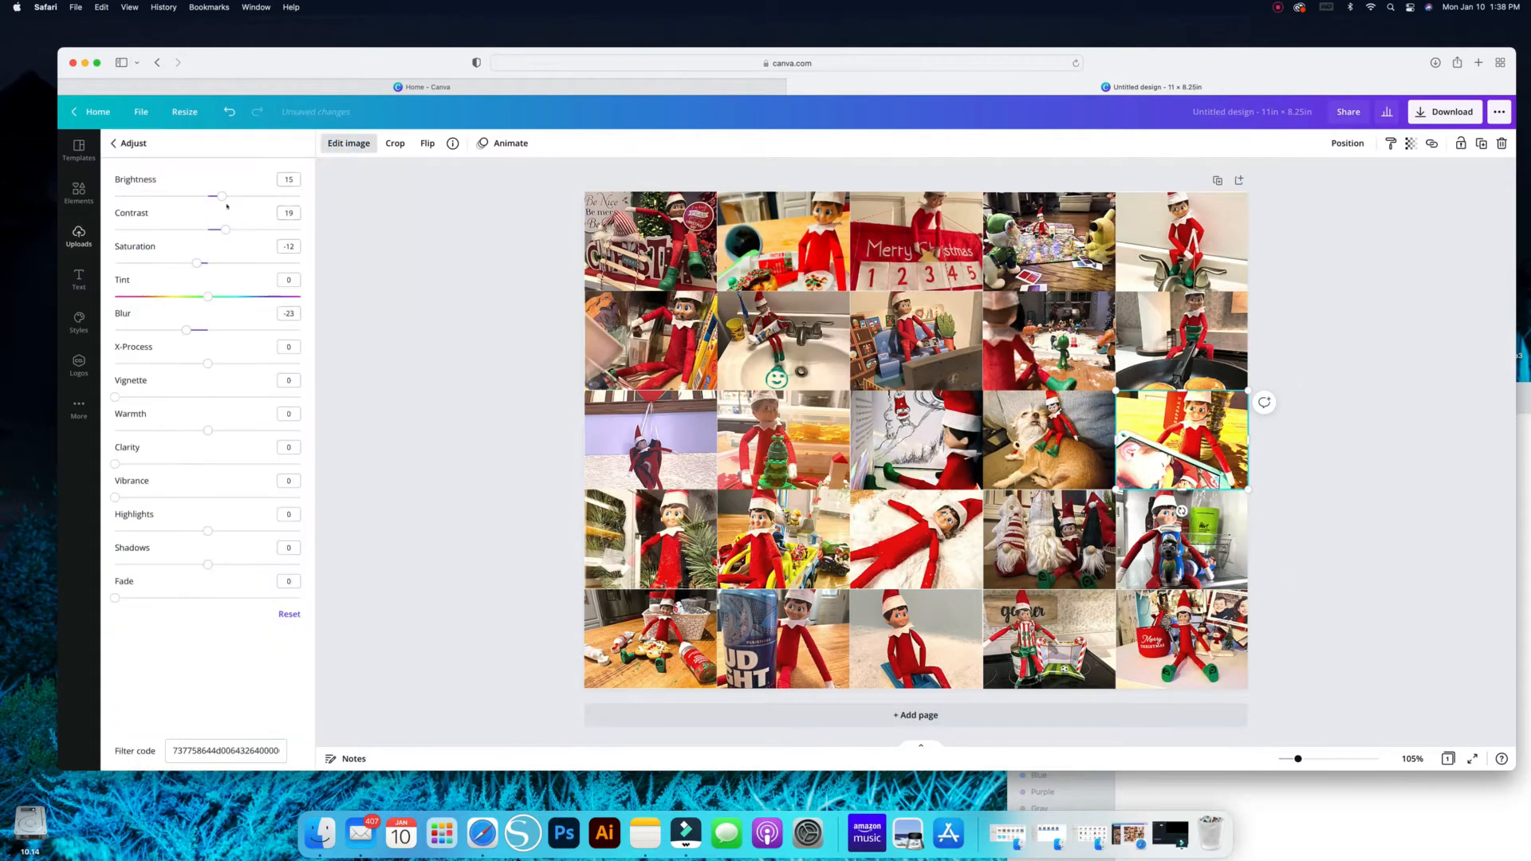
{"action": "left_click_drag", "start_coordinate": [176, 197], "coordinate": [207, 196]}
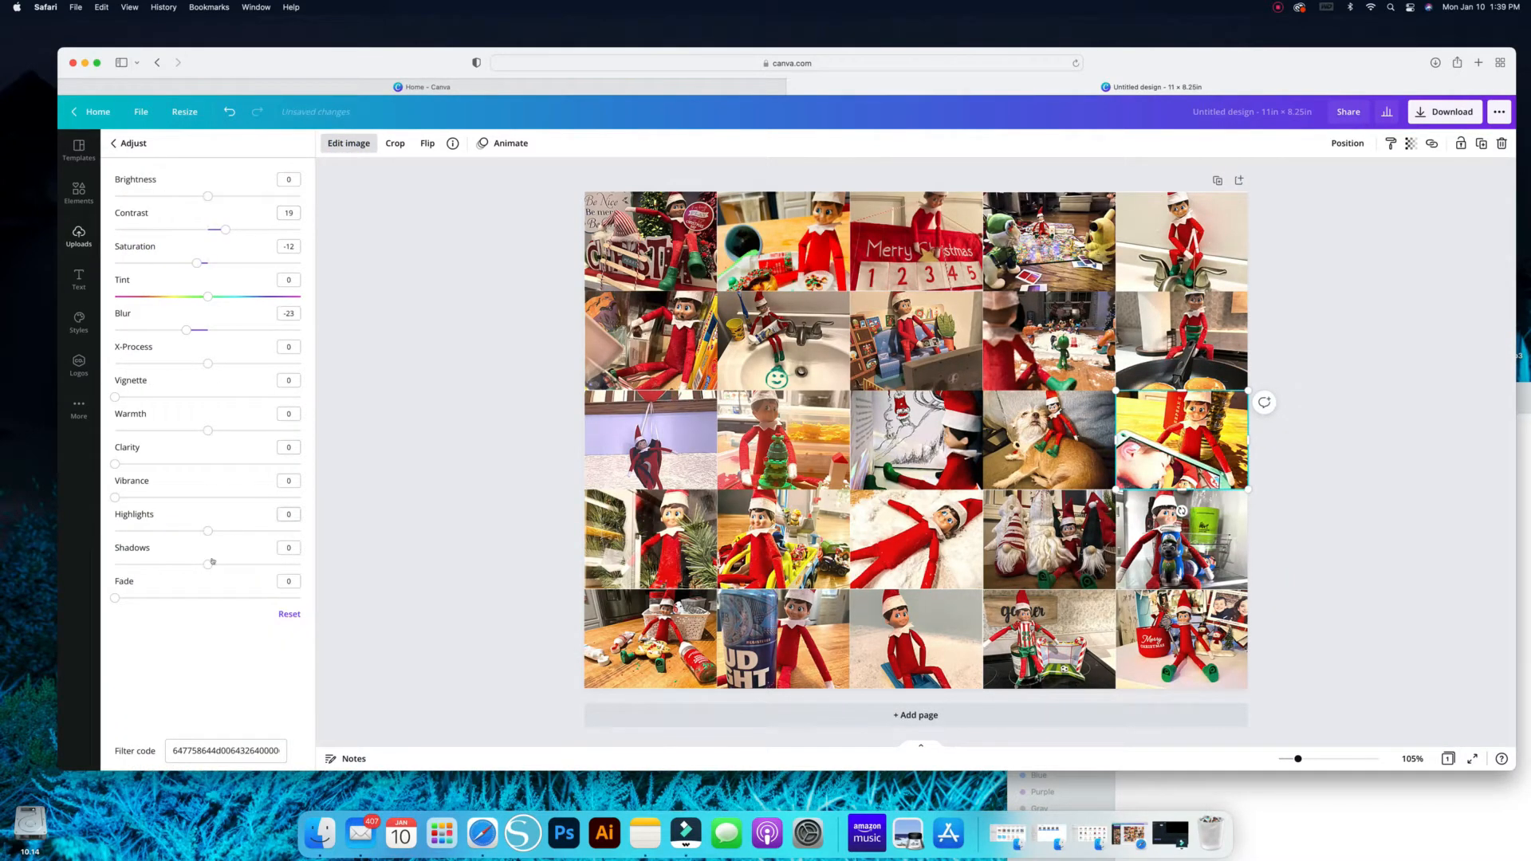
{"action": "left_click_drag", "start_coordinate": [155, 566], "coordinate": [203, 568]}
Step: Apply the Afterglow filter to the elf photo in the third row's fifth tile
{"action": "left_click", "coordinate": [129, 145]}
{"action": "left_click", "coordinate": [283, 503]}
{"action": "left_click", "coordinate": [203, 294]}
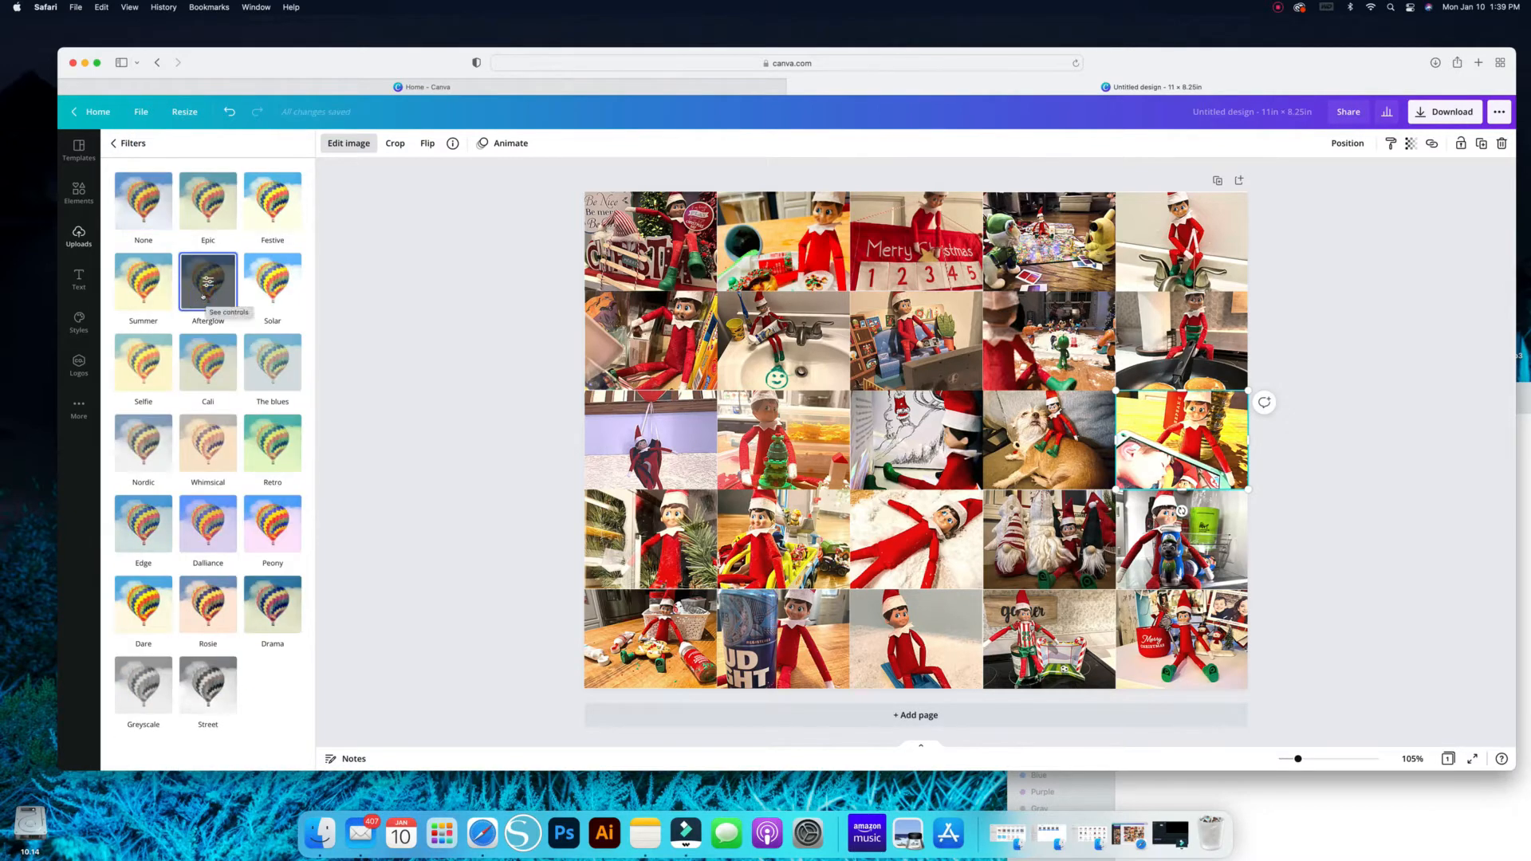
{"action": "left_click", "coordinate": [403, 461]}
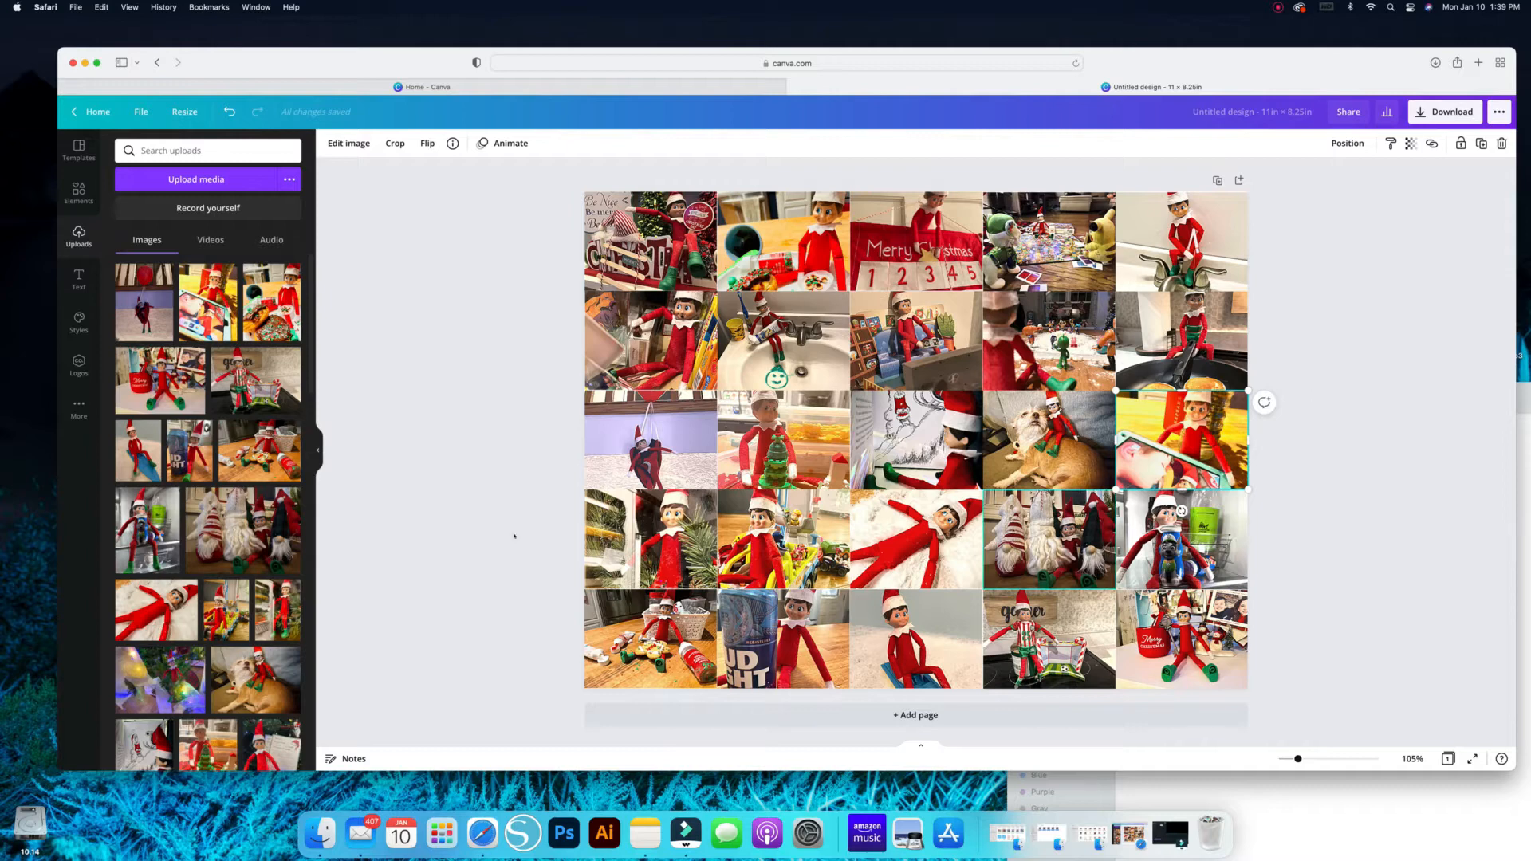
Step: Download the finished photo grid as a PDF Print file
{"action": "left_click", "coordinate": [1423, 114]}
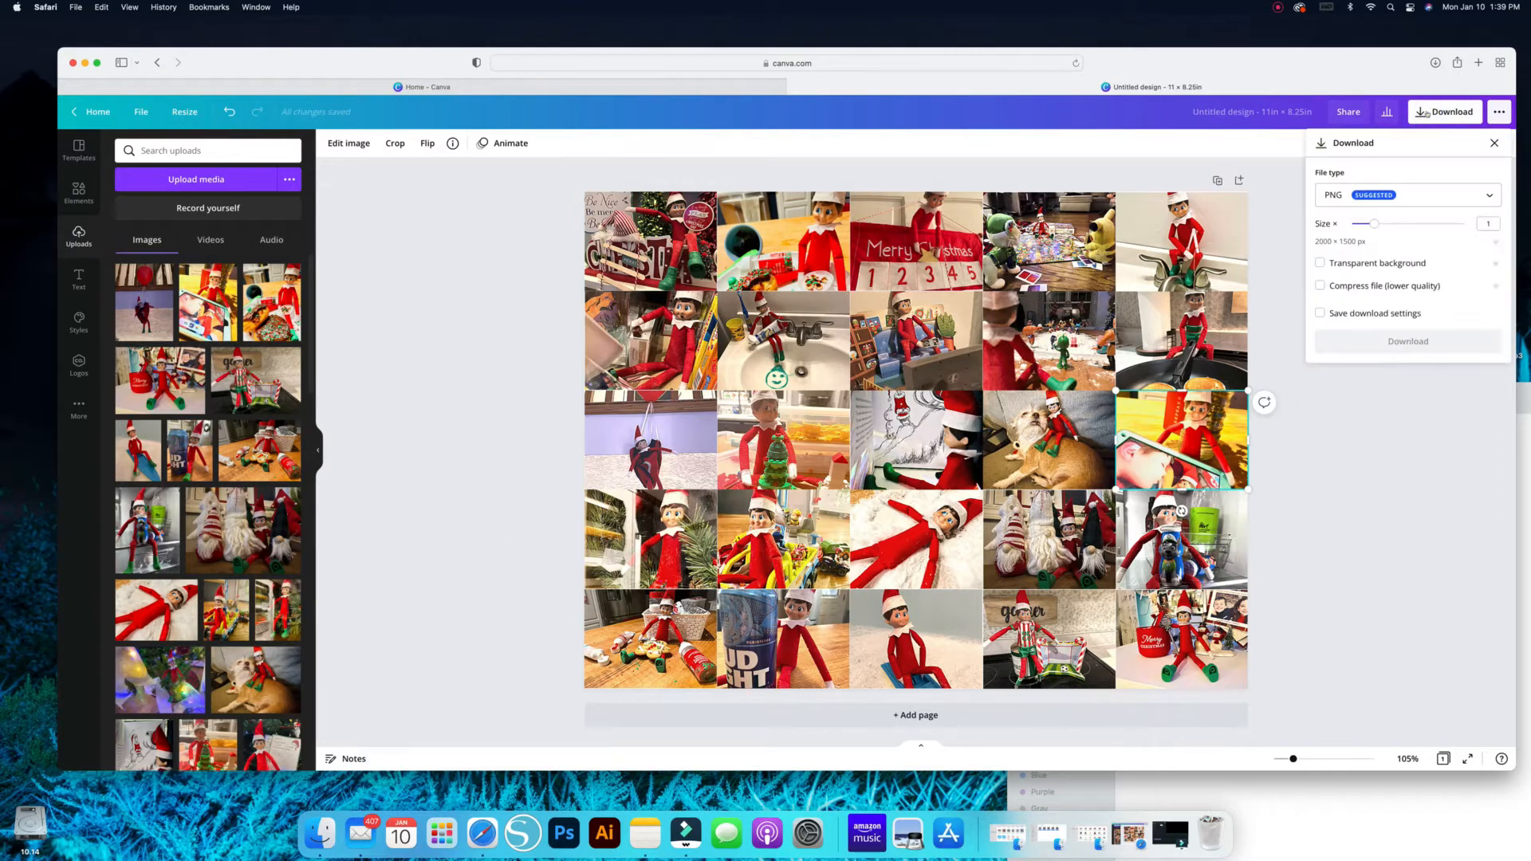
{"action": "left_click", "coordinate": [1486, 202]}
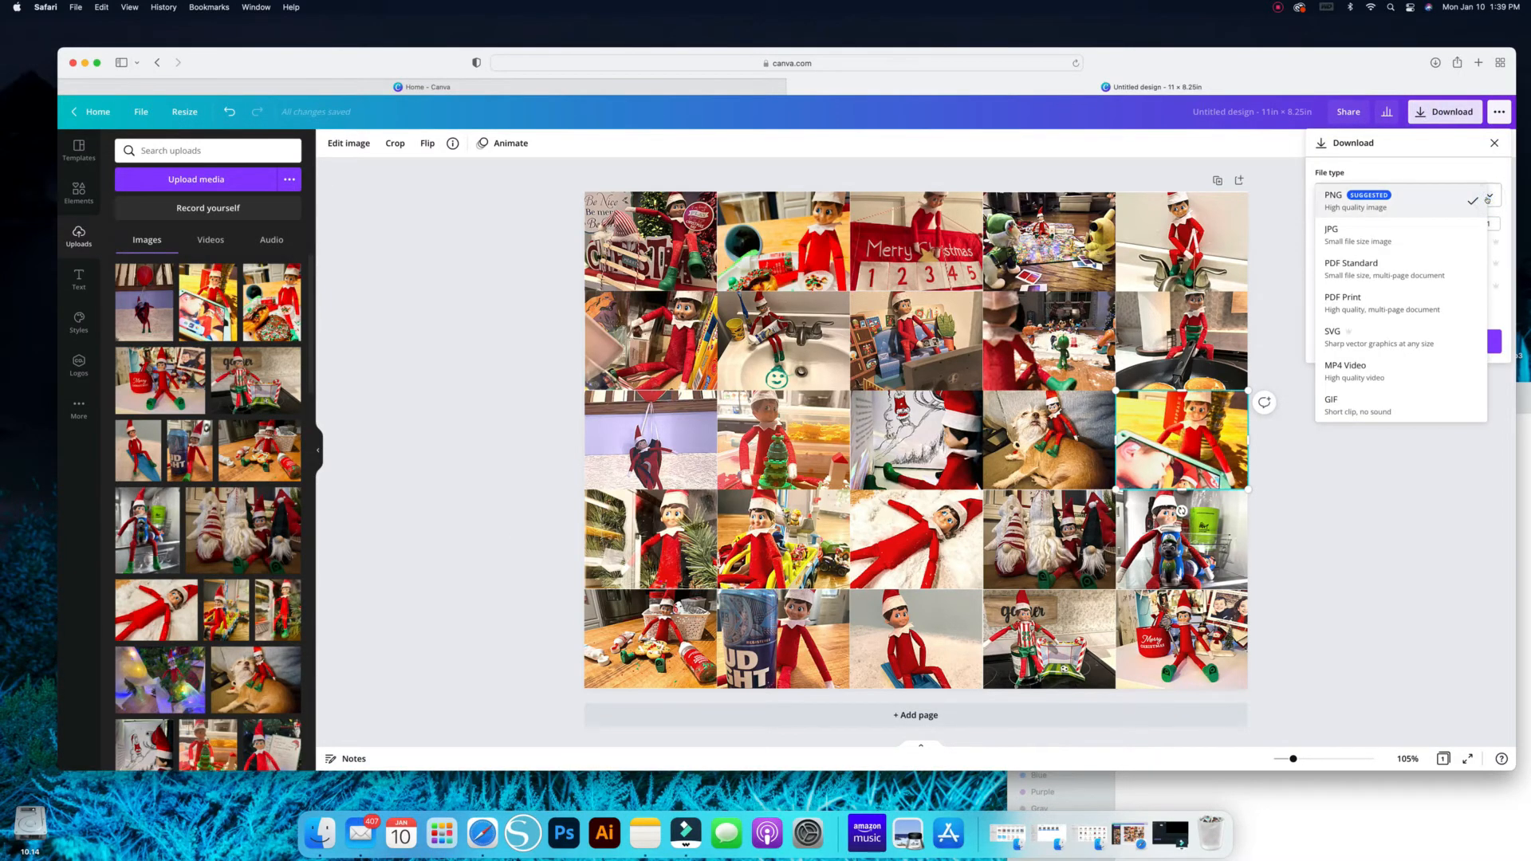
{"action": "left_click", "coordinate": [1347, 299]}
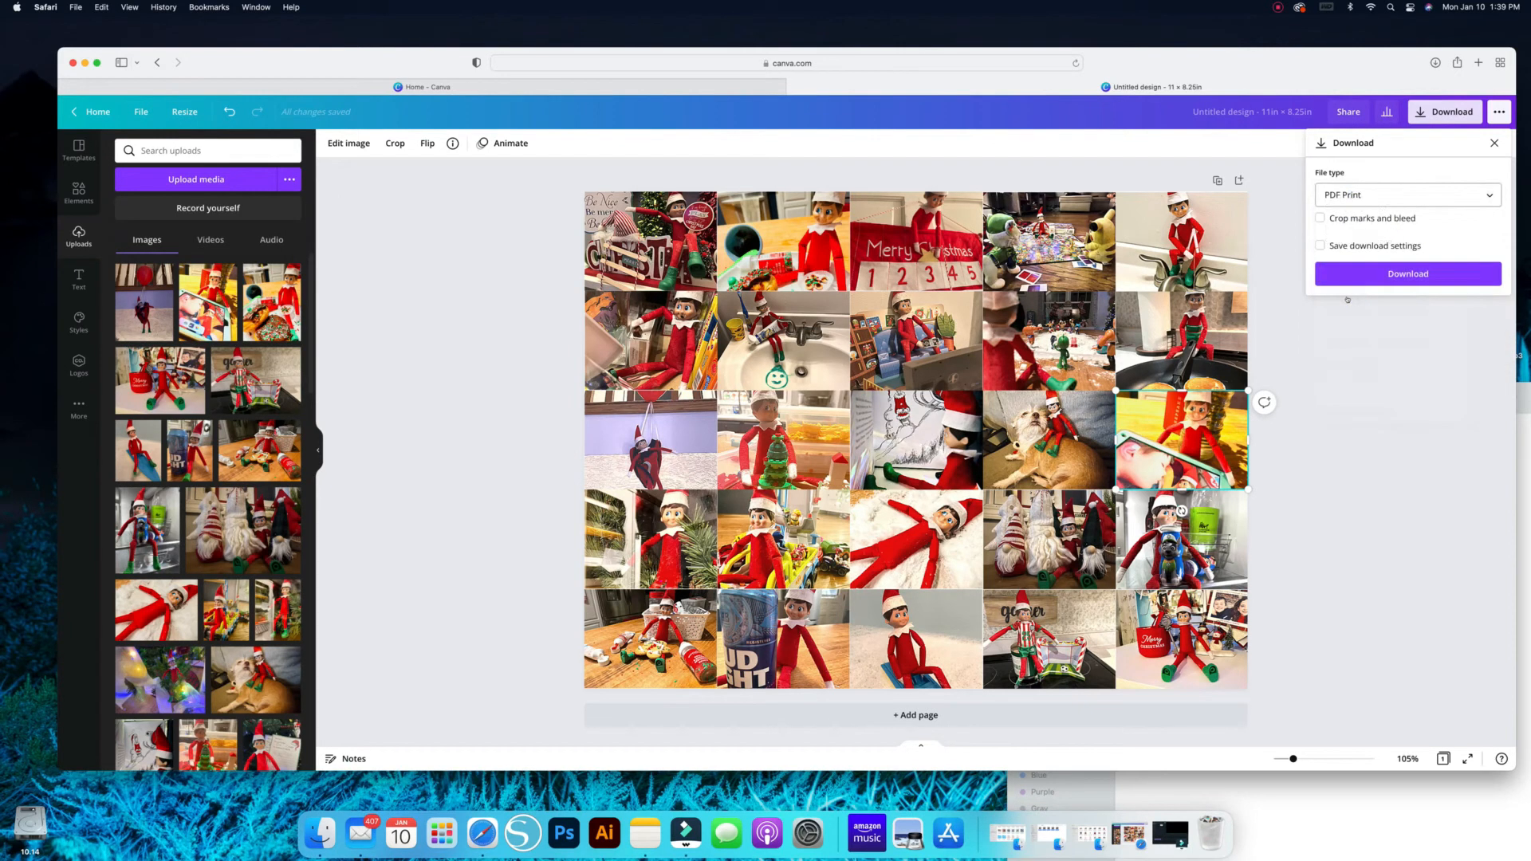
{"action": "left_click", "coordinate": [1410, 274]}
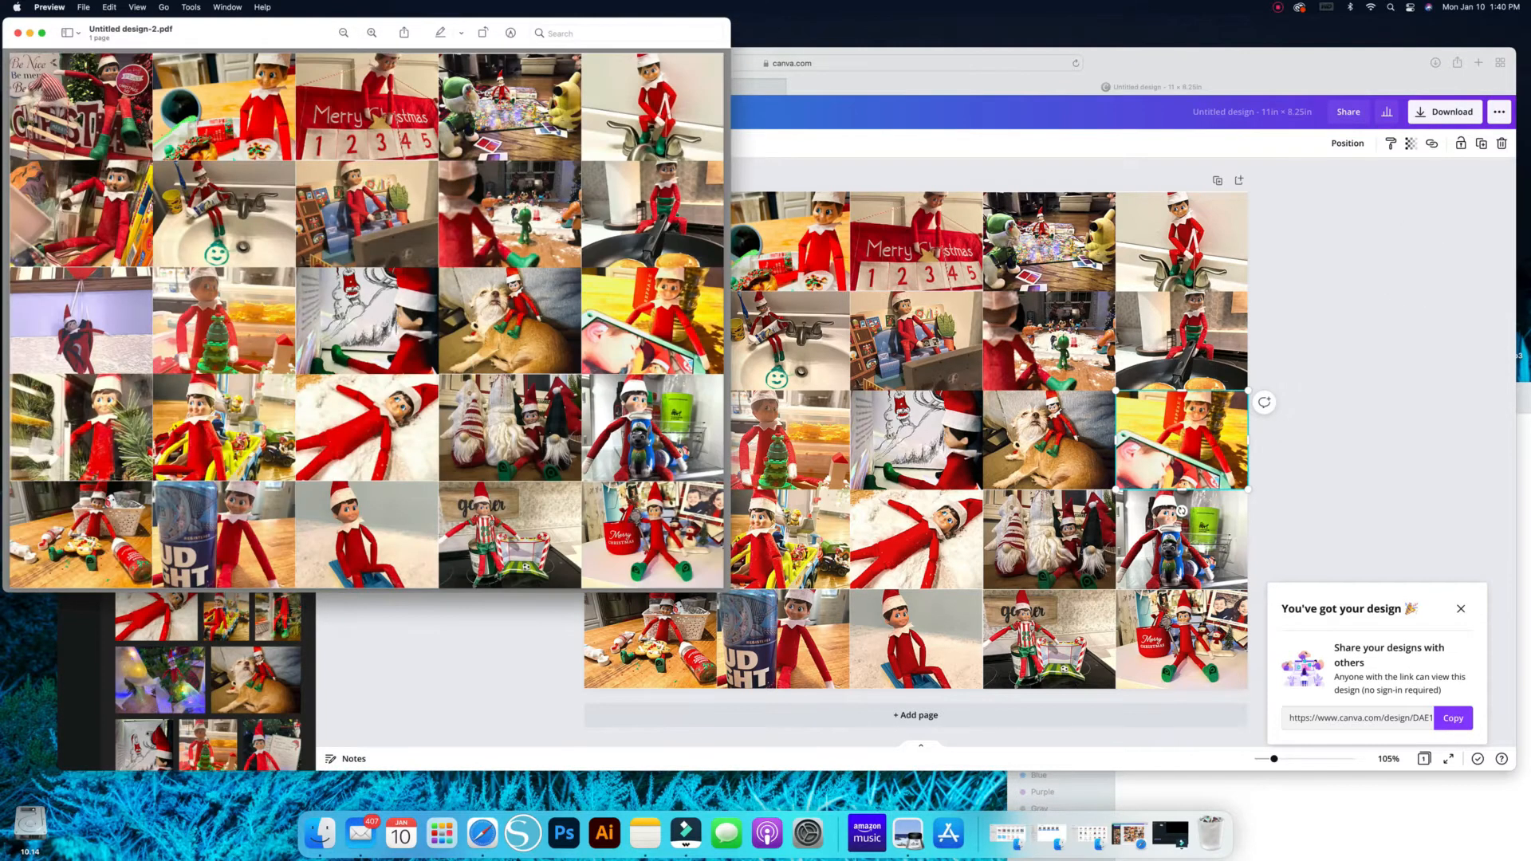
Step: Start printing the downloaded PDF from Preview
{"action": "left_click", "coordinate": [83, 8]}
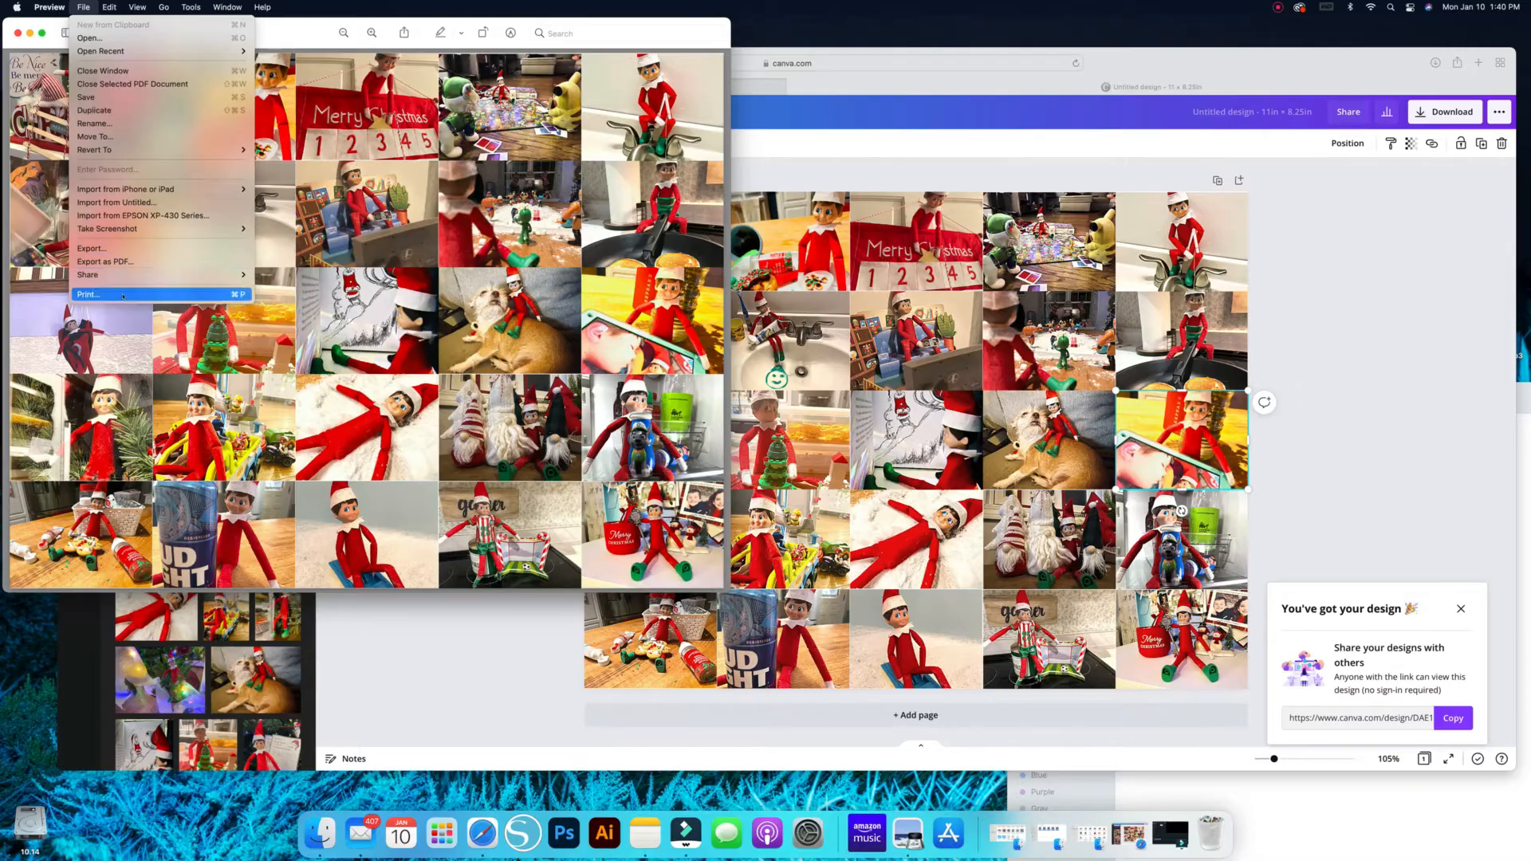